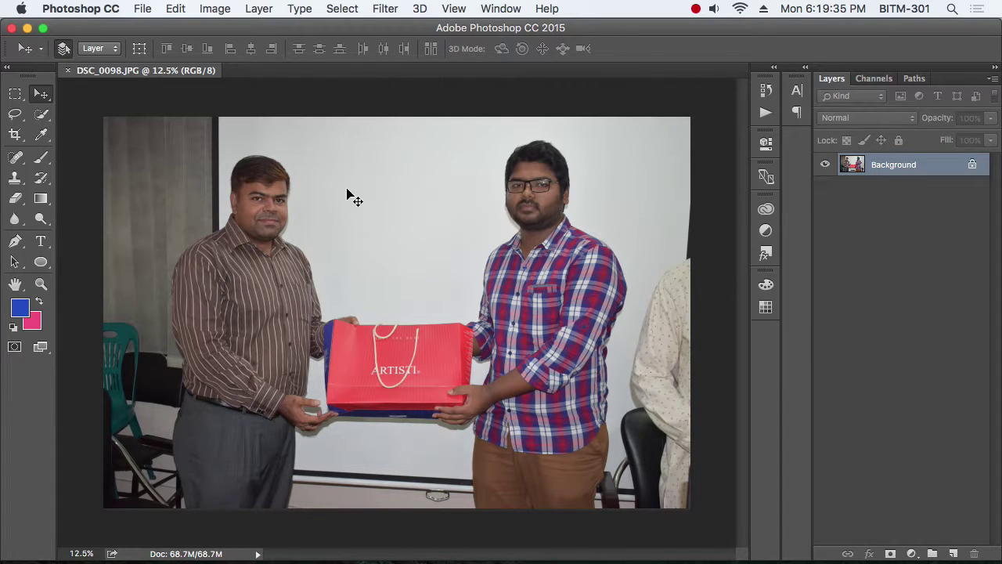
Close the current photo, reopen DSC_0098.JPG from the Desktop and select the whole image
key(super+w)
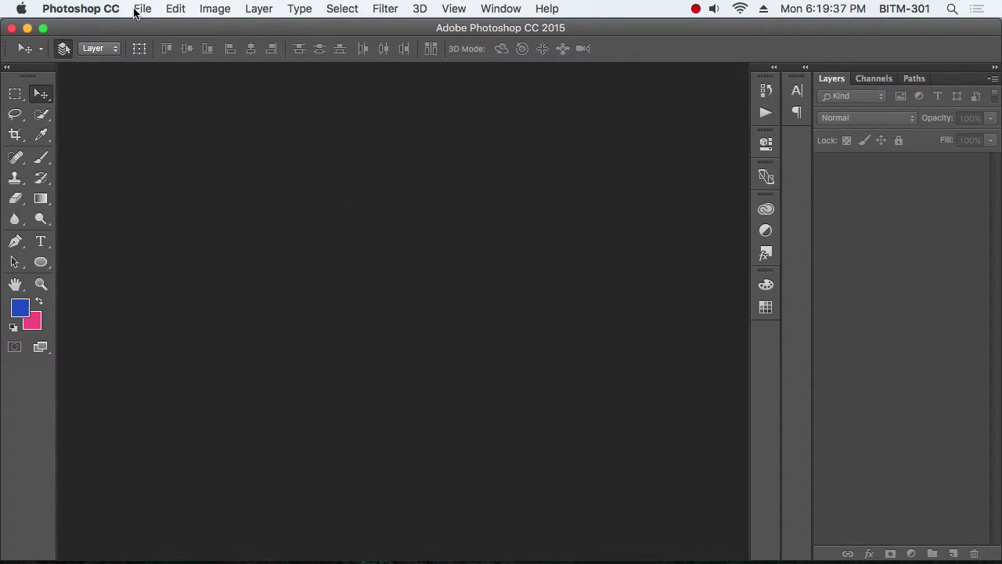
click(138, 9)
click(191, 43)
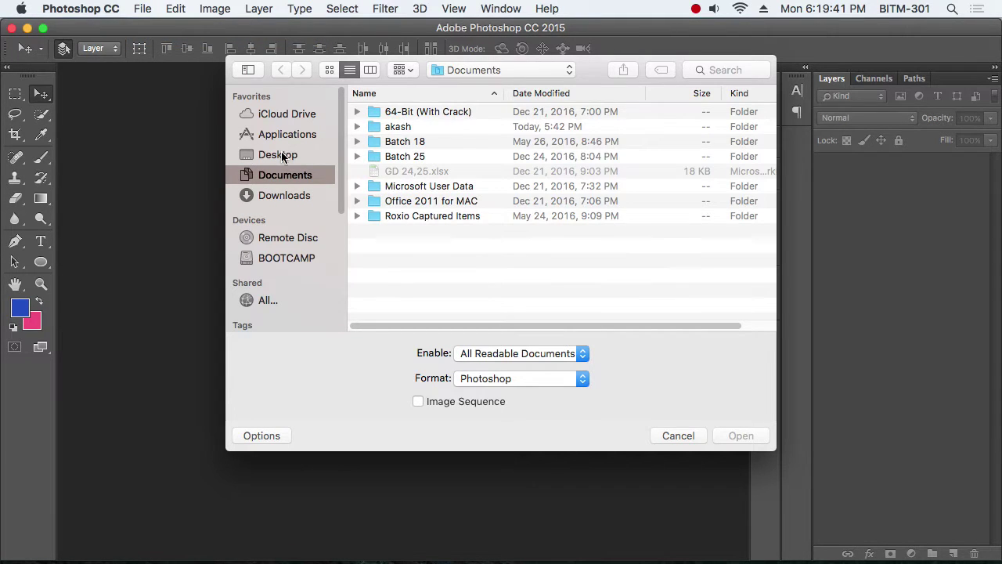
click(281, 155)
click(419, 187)
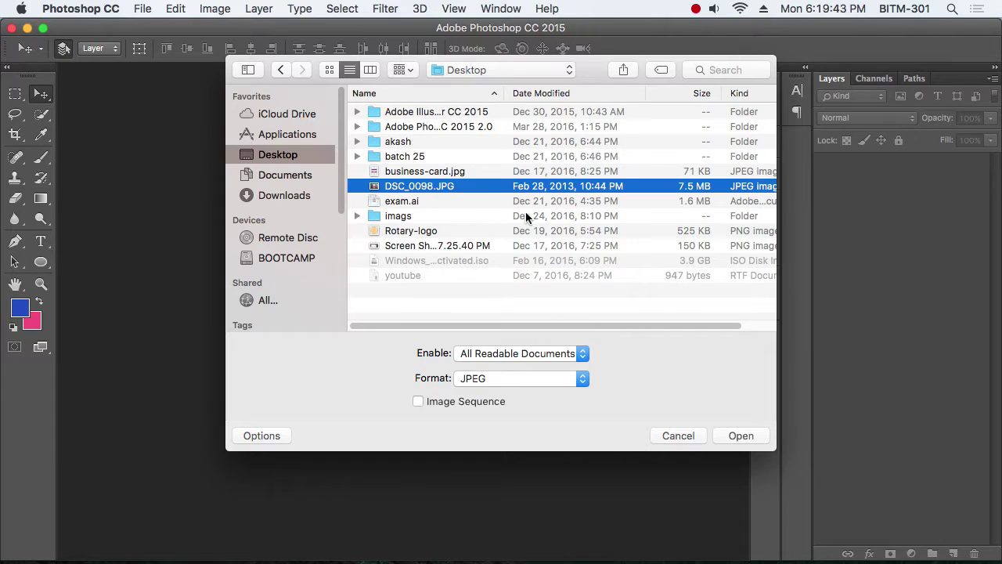
click(755, 435)
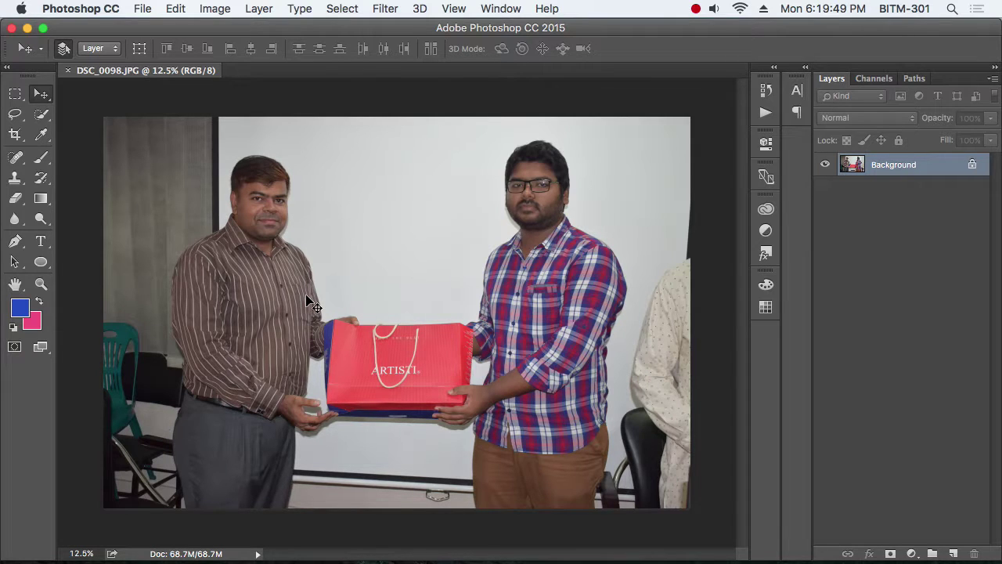
key(ctrl+a)
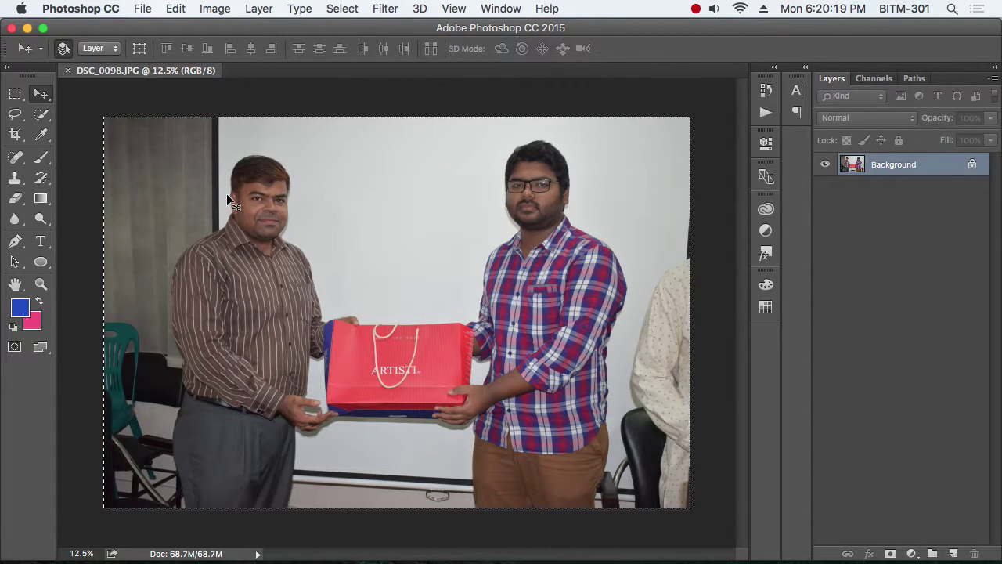
Copy the photo and paste it into a new default Untitled-1 document as Layer 1
click(173, 8)
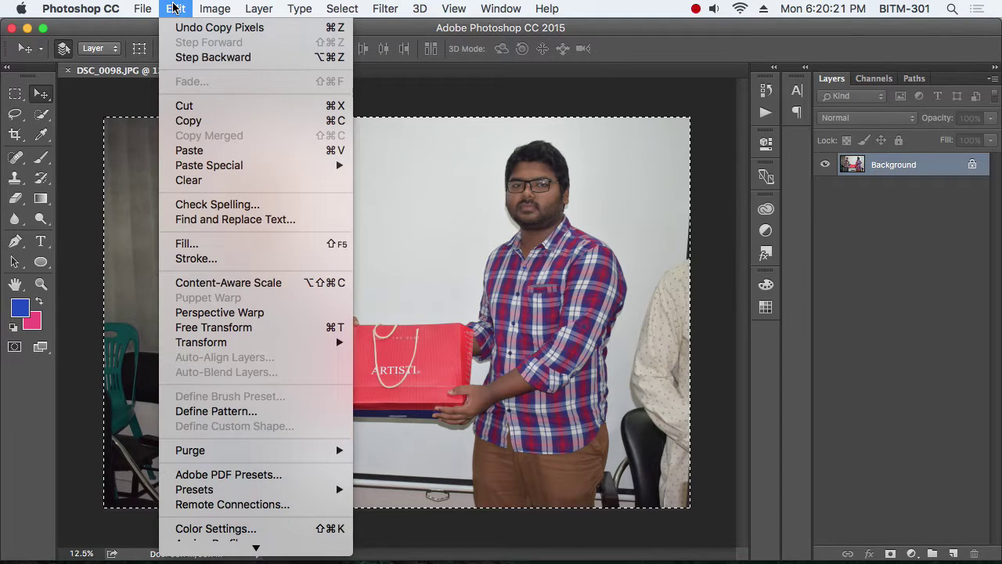
click(266, 122)
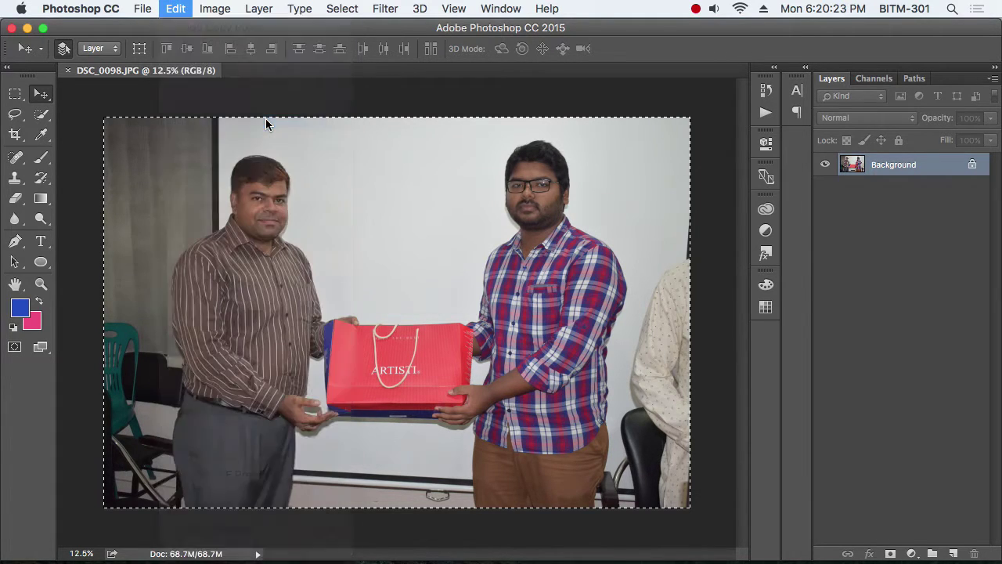
click(149, 11)
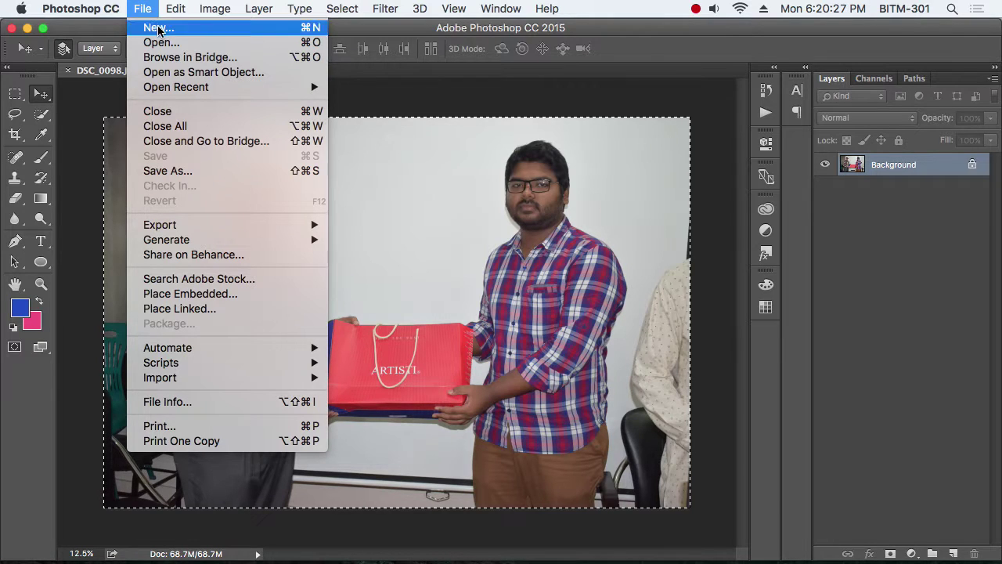
click(162, 30)
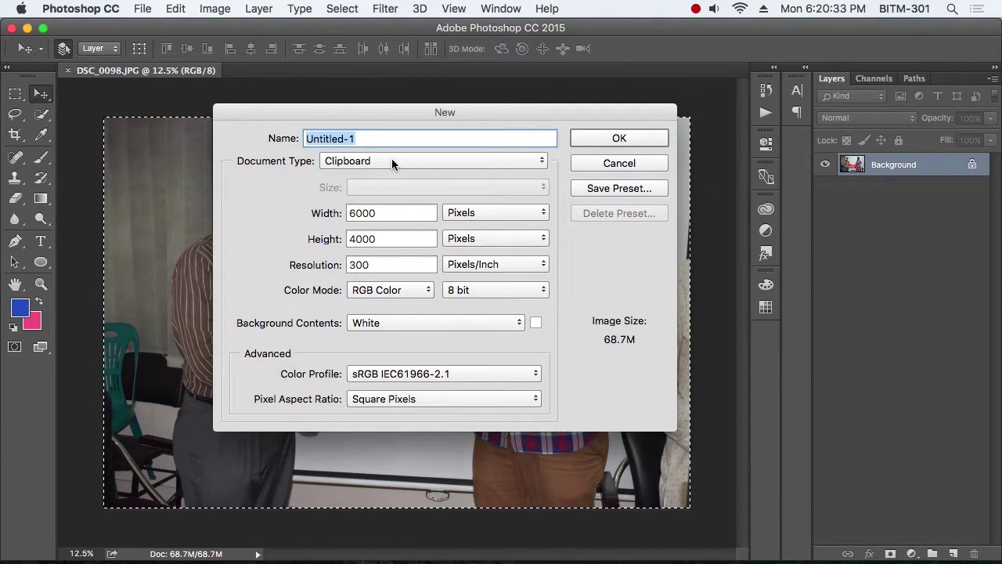
click(630, 139)
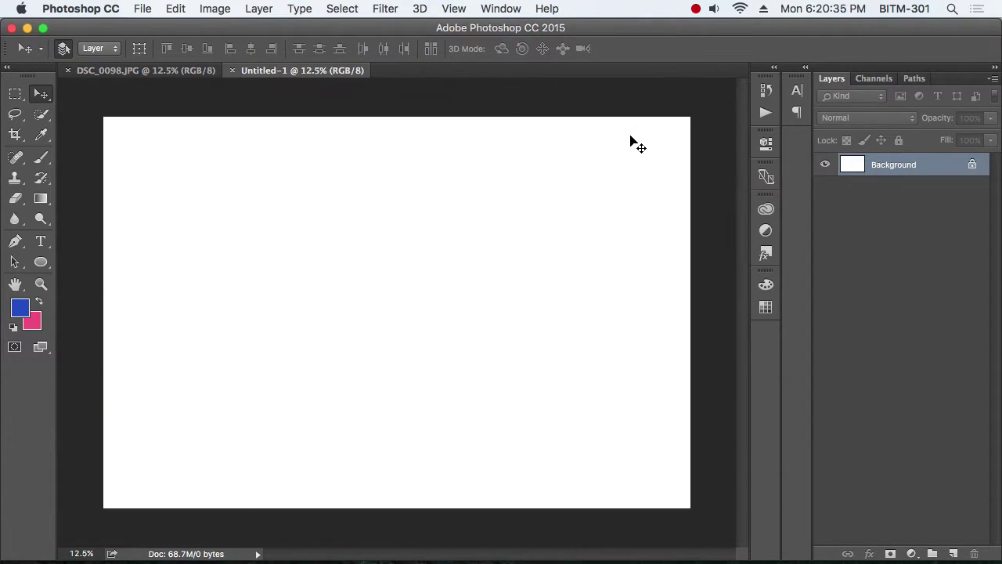
click(145, 8)
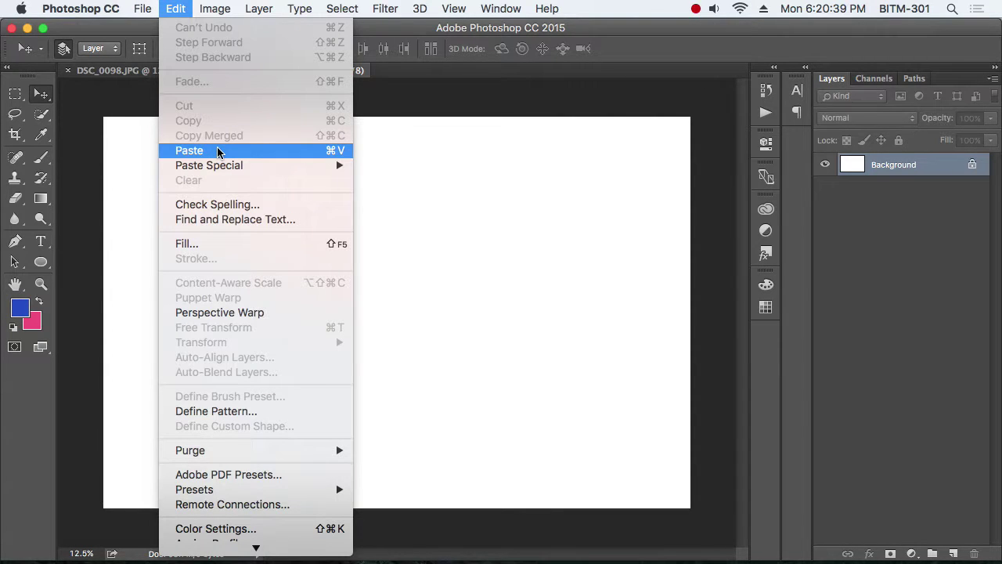
click(219, 152)
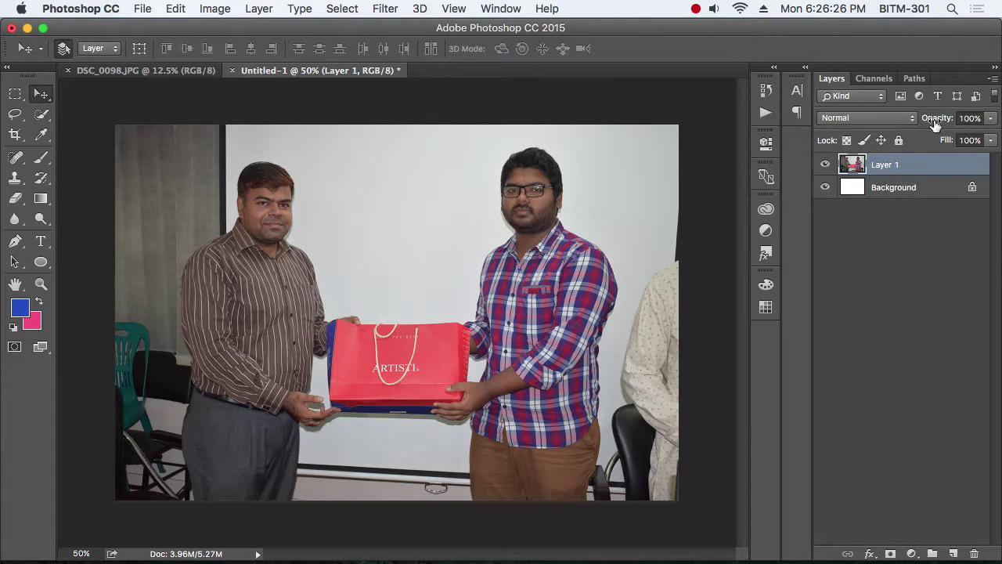
click(991, 118)
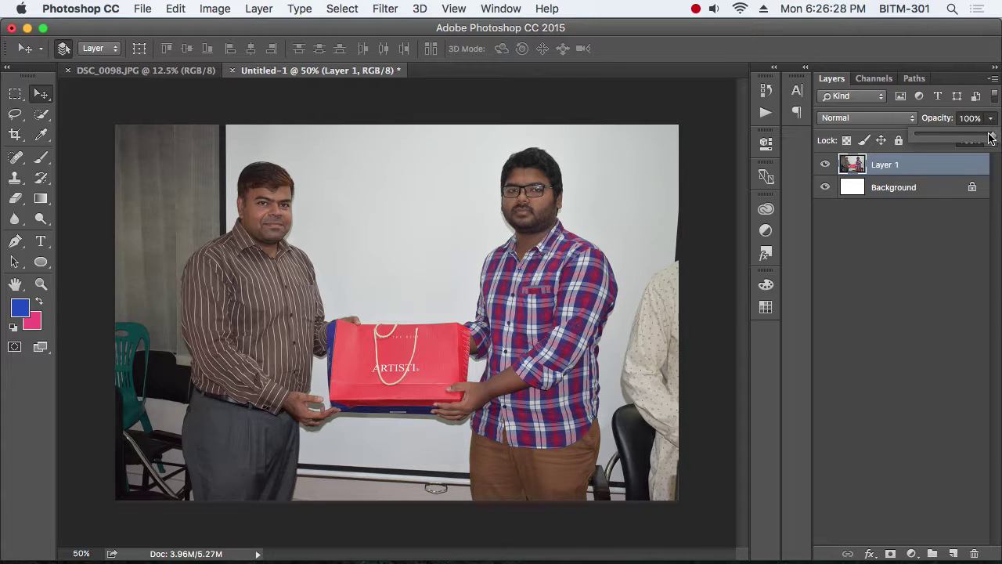
drag(991, 138, 908, 141)
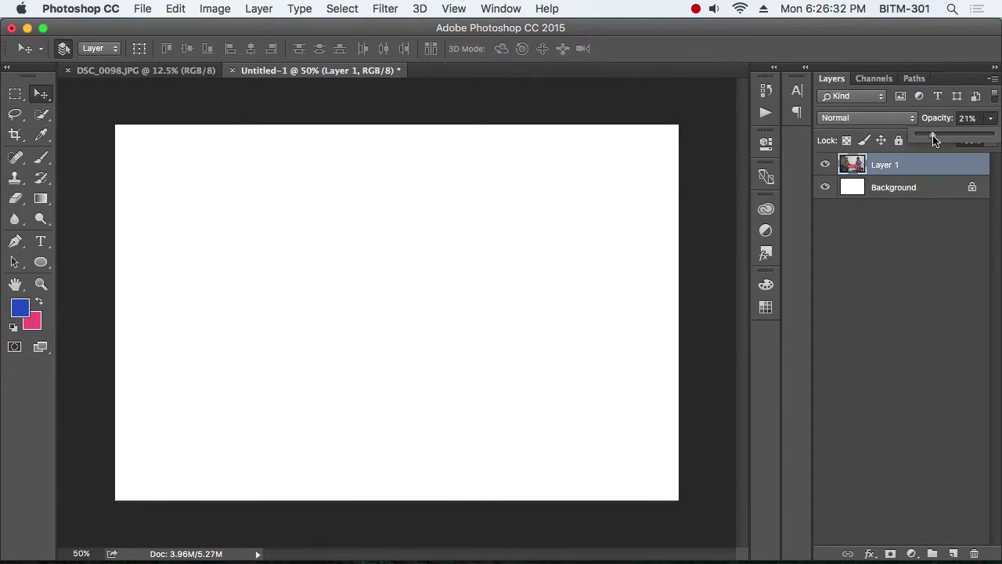
drag(908, 141, 996, 139)
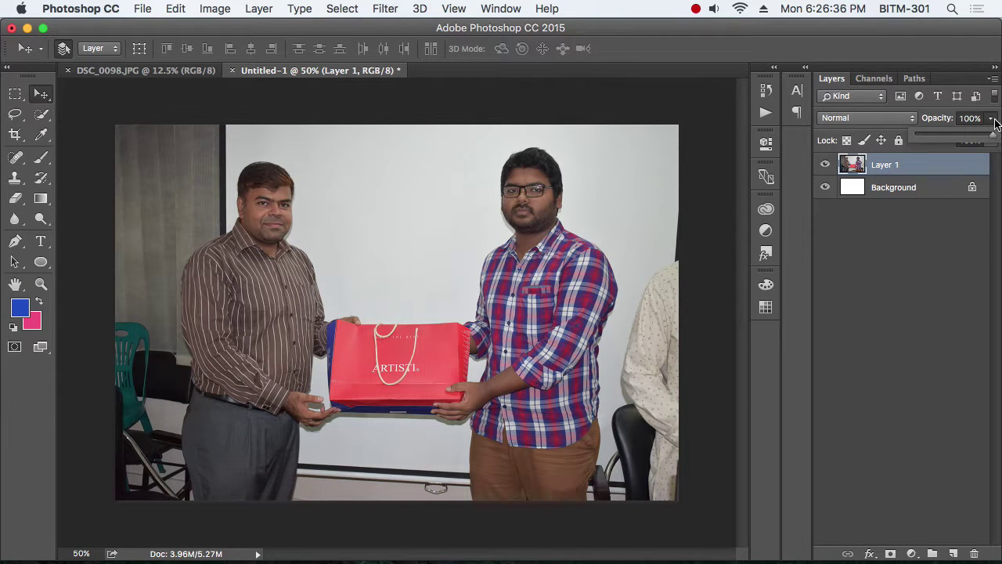
click(15, 94)
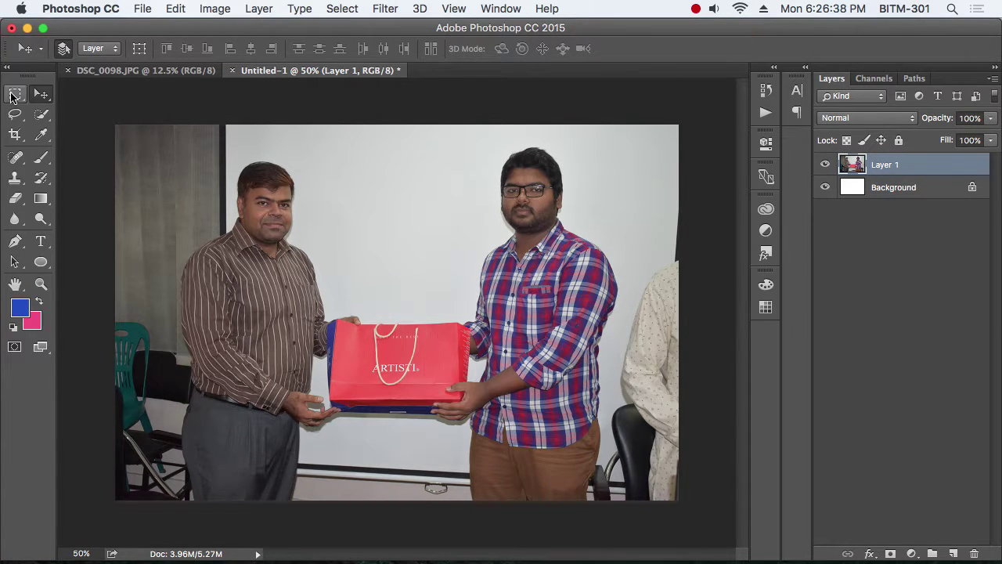
click(41, 94)
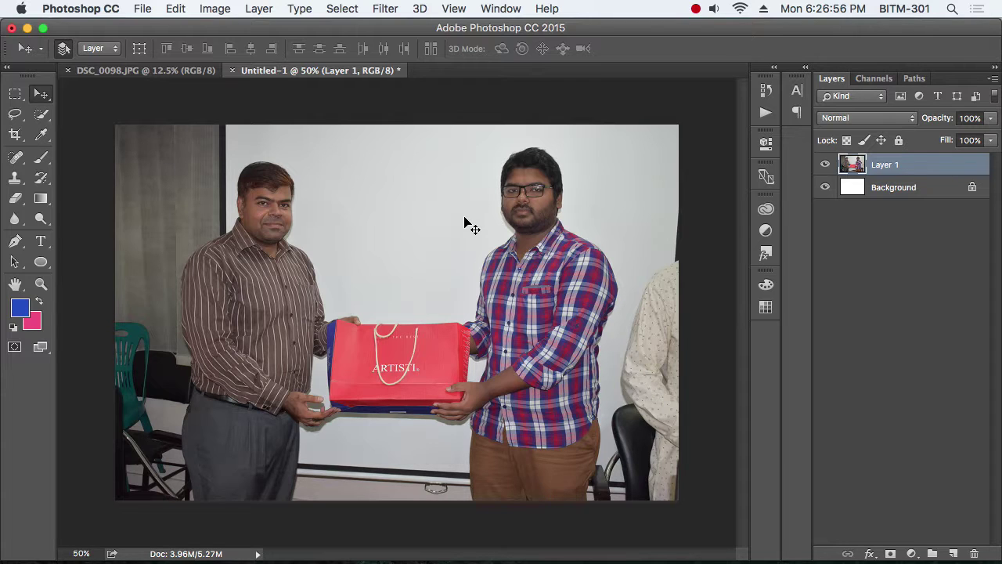
click(990, 118)
drag(988, 137, 899, 139)
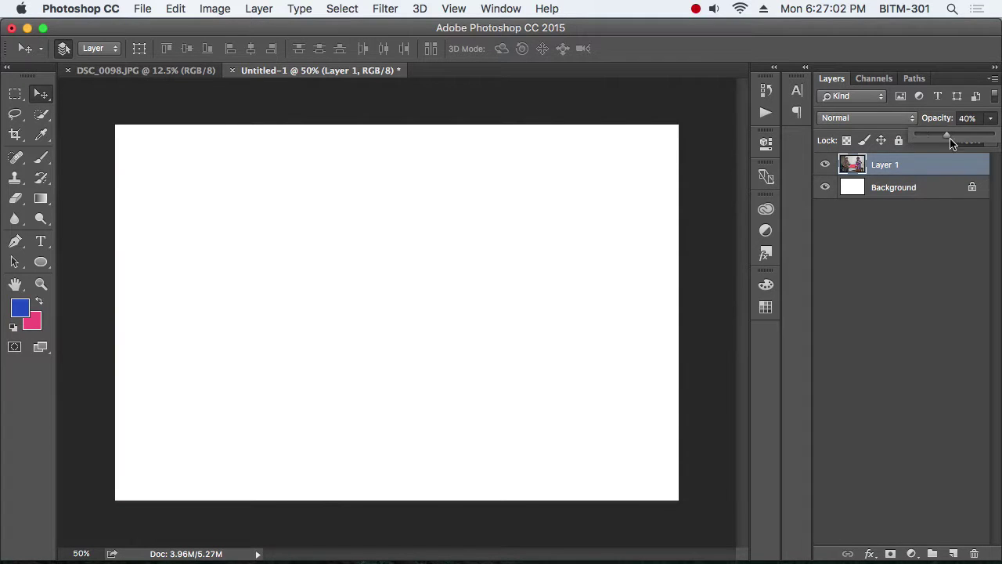
drag(899, 138, 982, 141)
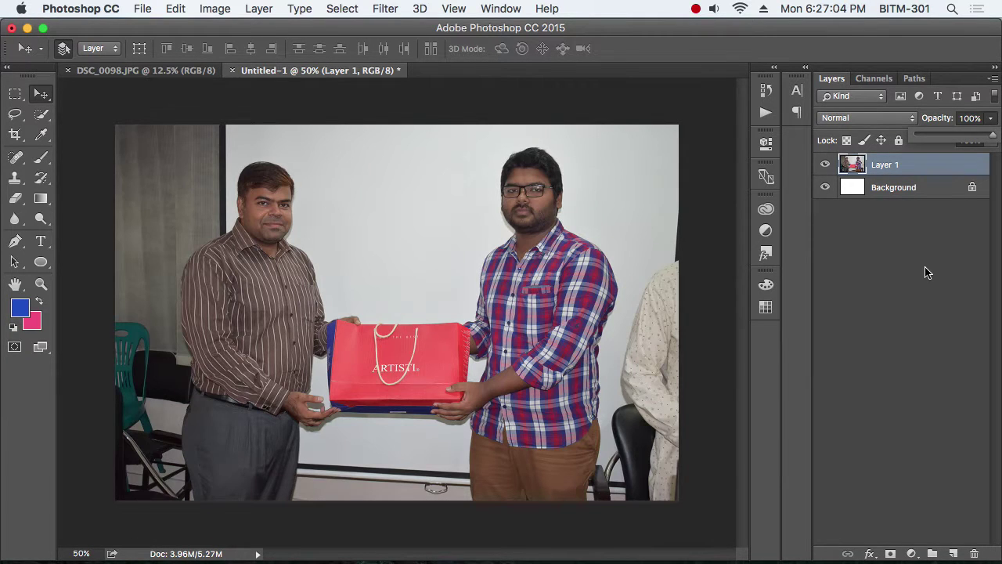
click(926, 273)
Set the photo layer Layer 1 to 98% opacity using number keys
click(900, 169)
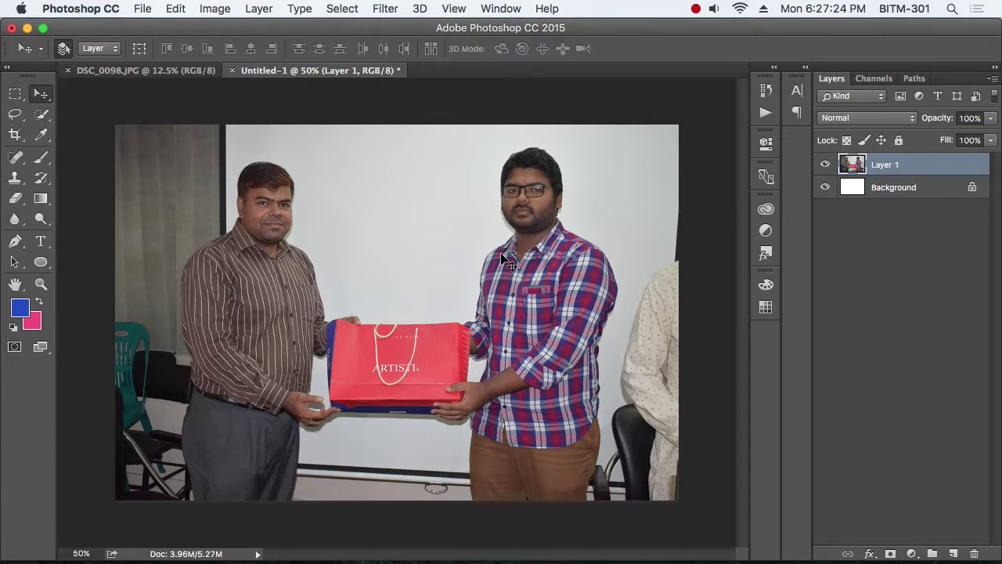
key(5)
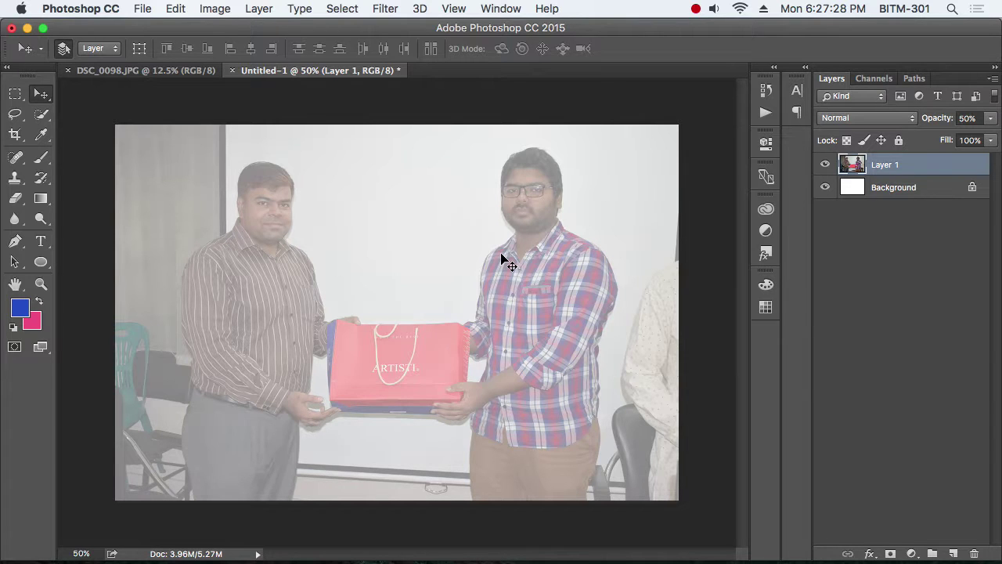
key(9)
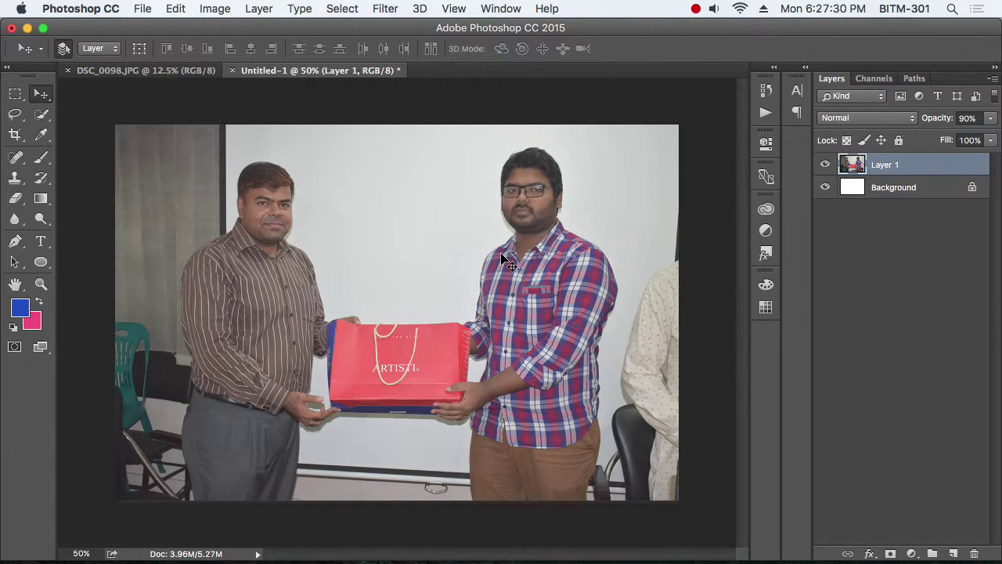
key(1)
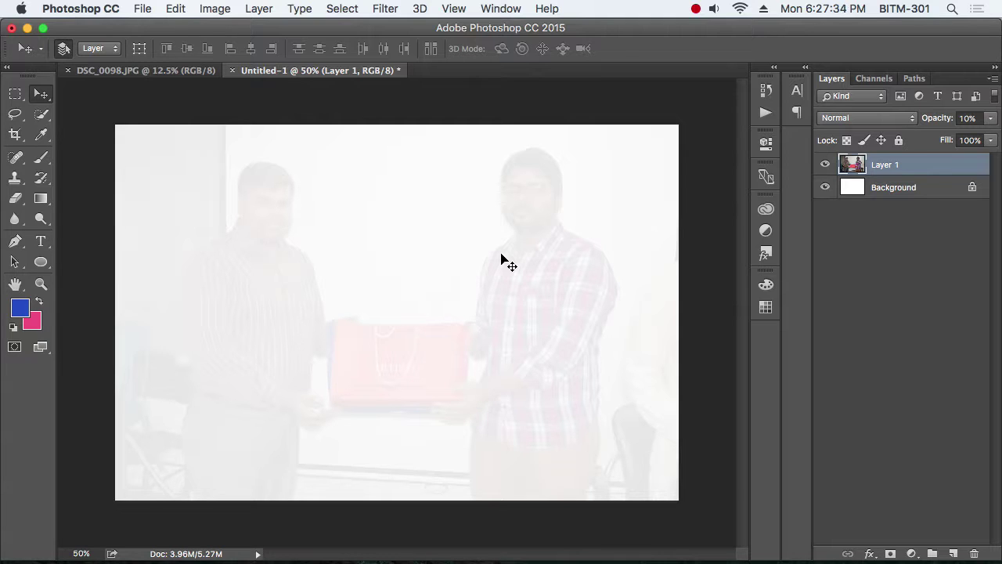
key(5)
key(5)
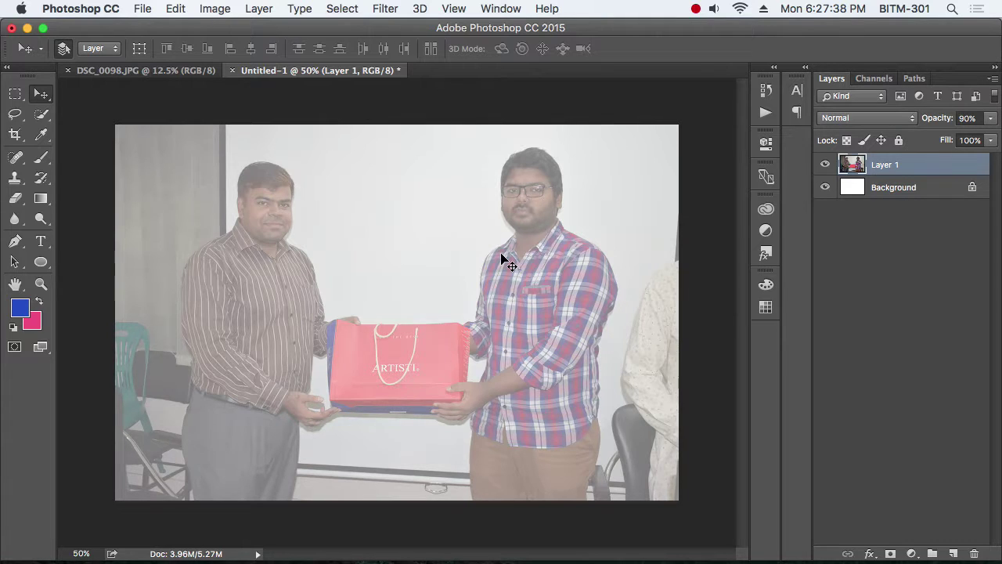
key(9)
key(8)
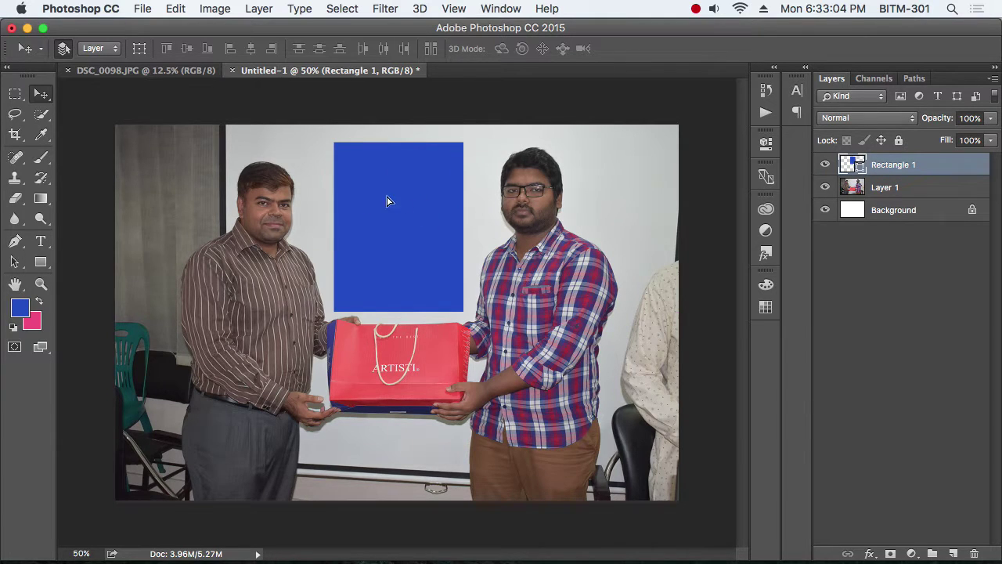
Discard the blue rectangle and draw a 323 × 424 px black rectangle near the top centre
mouse_move(387, 197)
mouse_down()
mouse_move(360, 226)
mouse_move(396, 208)
mouse_up()
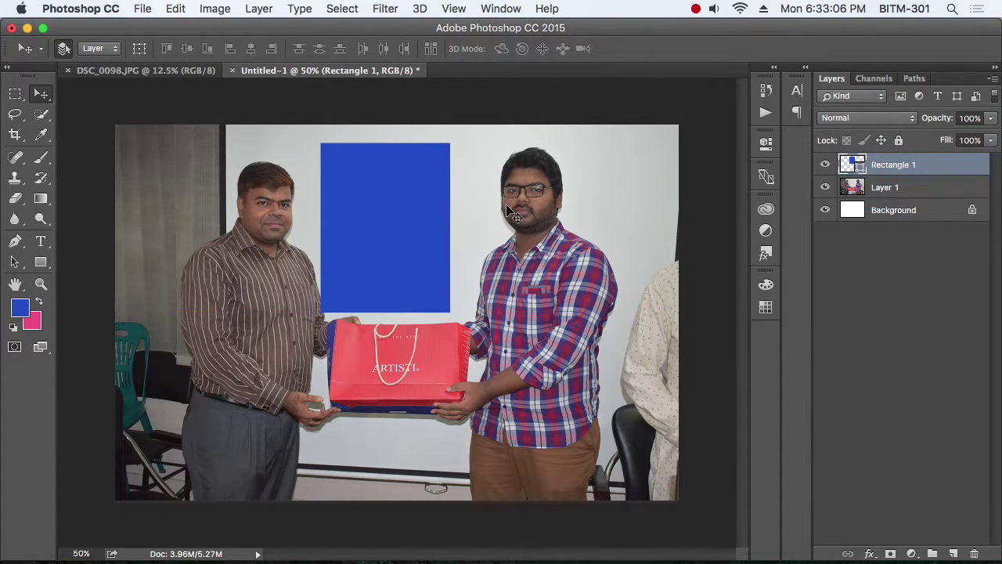
key(ctrl+e)
key(ctrl+z)
click(40, 262)
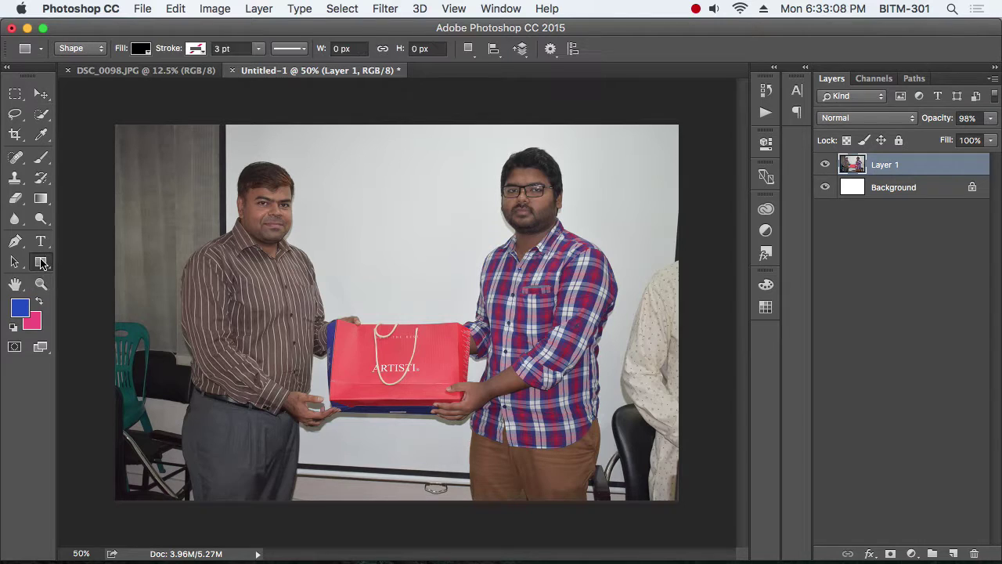
right_click(40, 264)
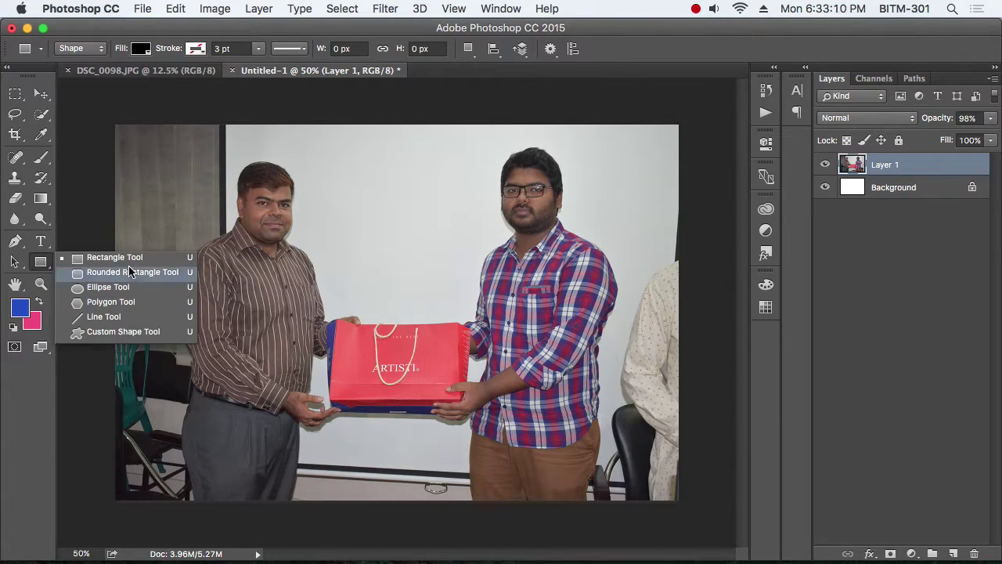
click(117, 261)
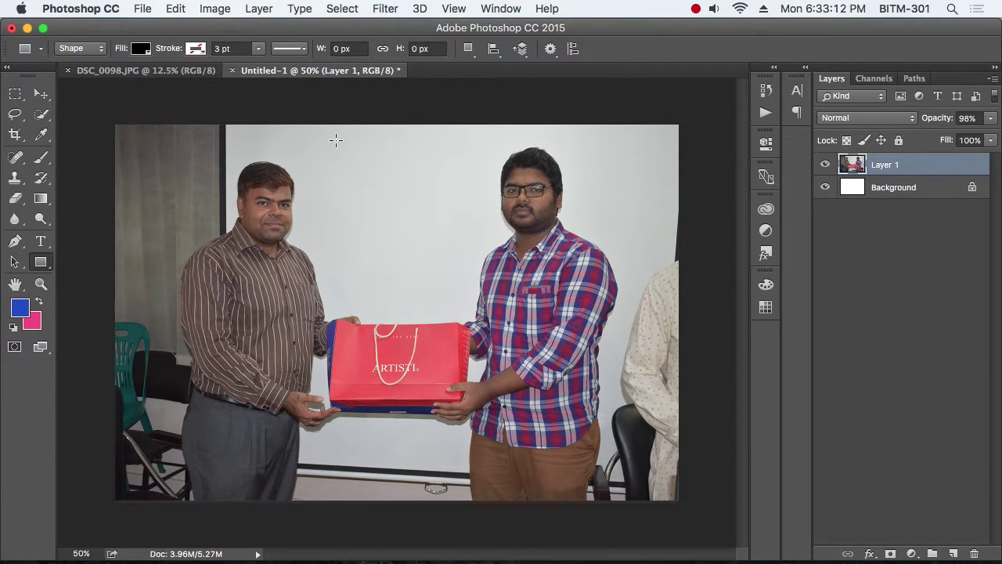
drag(336, 141, 461, 306)
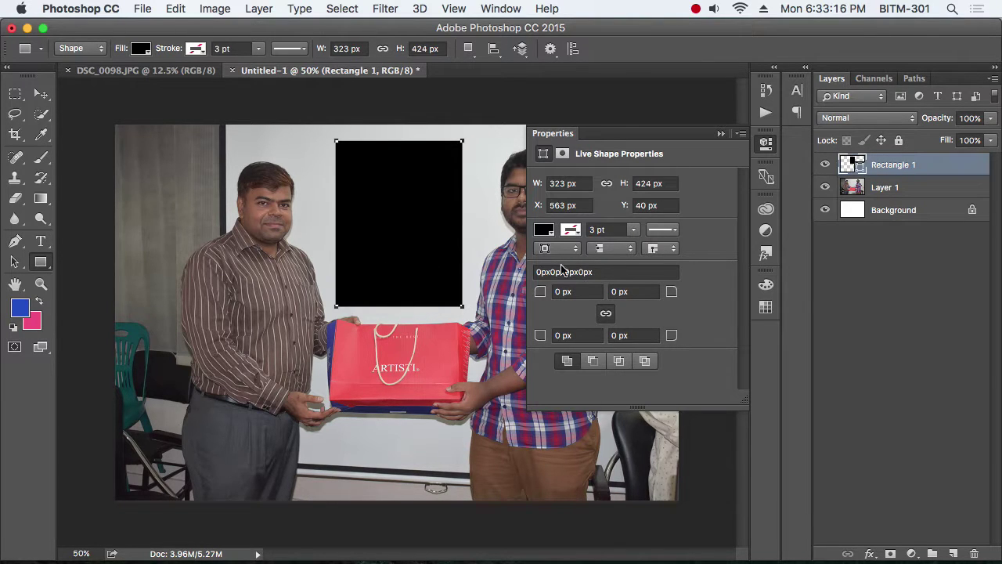
click(767, 145)
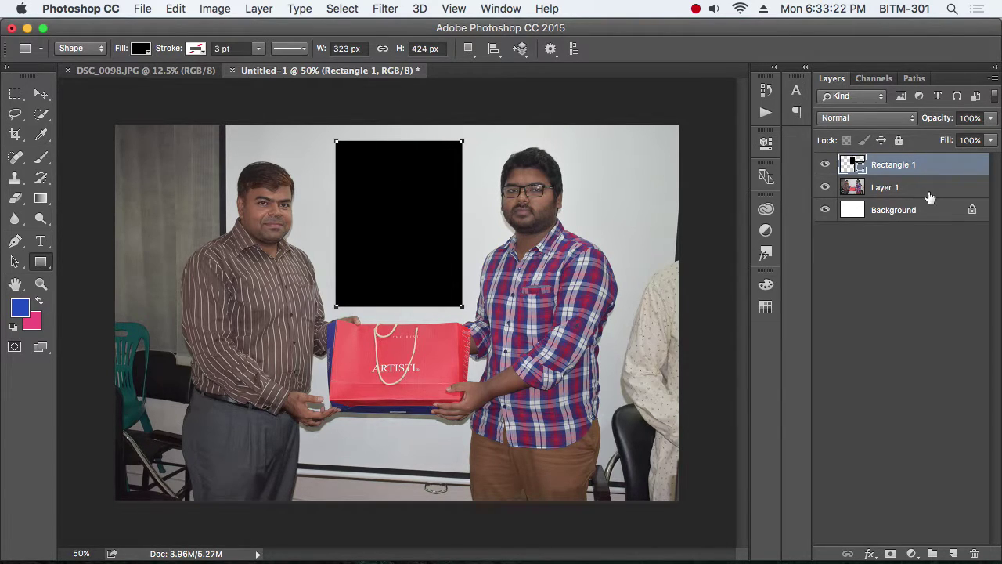
Change Rectangle 1's fill colour to bright blue, hex 001aff
double_click(859, 167)
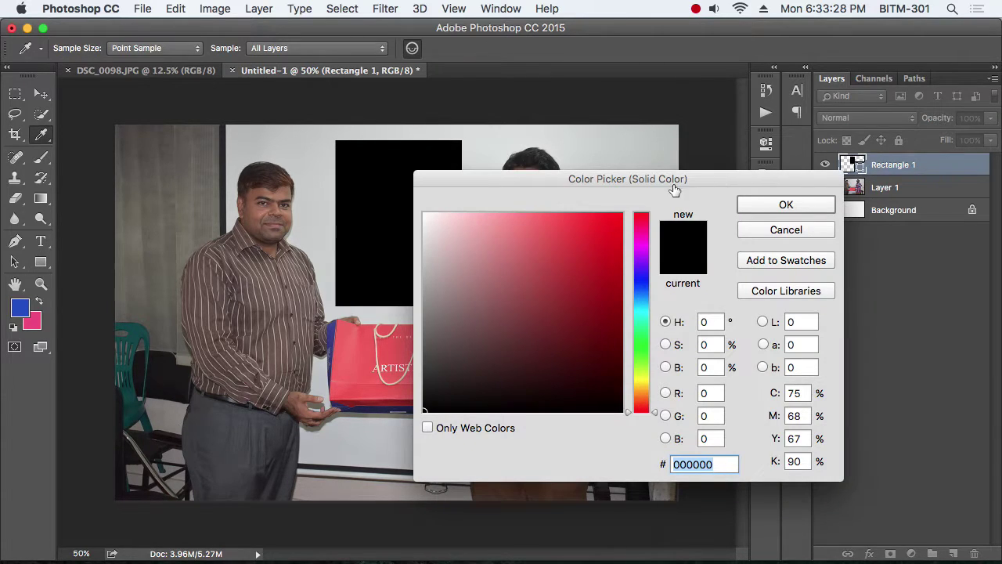
drag(644, 186, 774, 171)
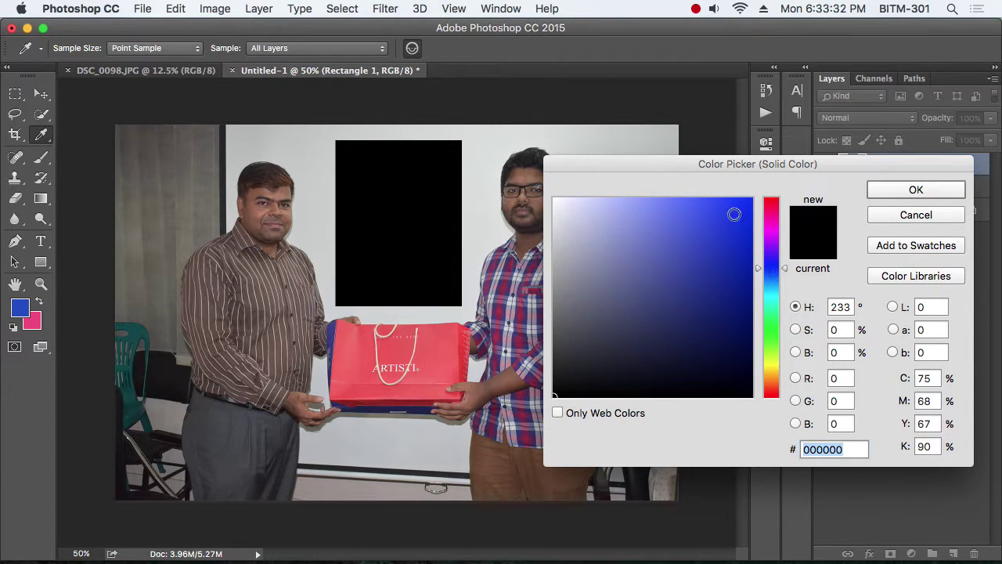
text(001aff)
click(916, 189)
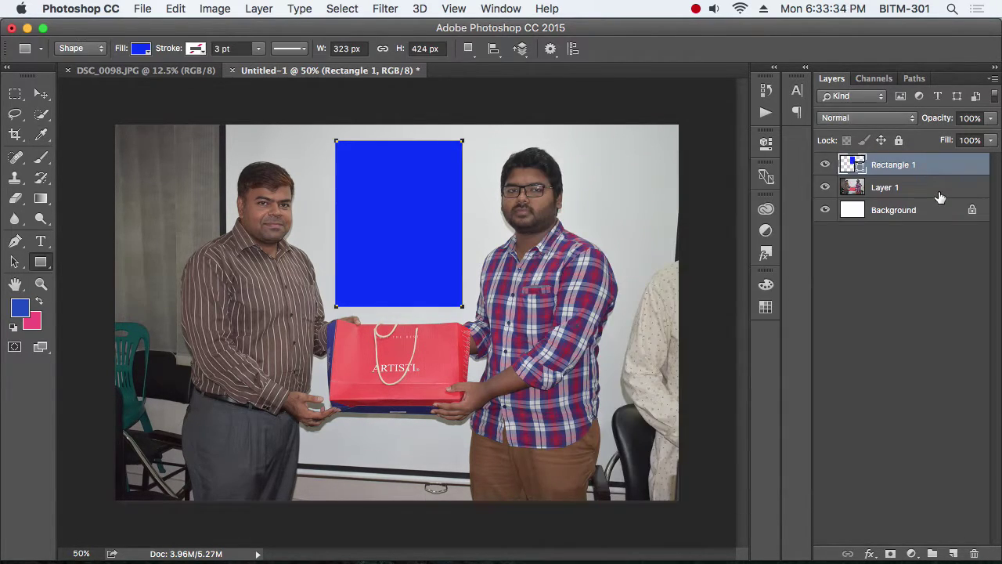
click(40, 94)
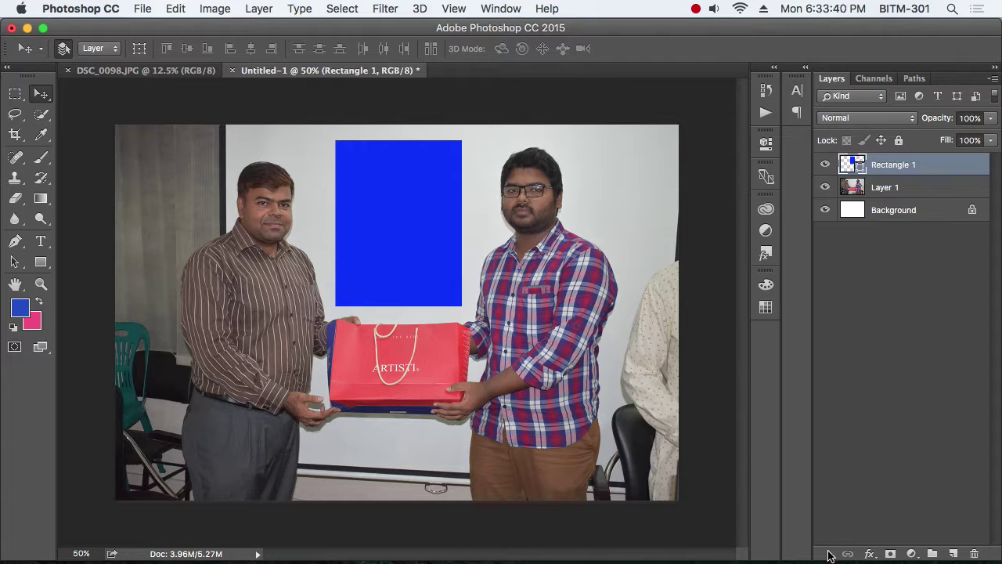
Add a 24 px pure red (ff0000) Stroke layer style to the blue rectangle
drag(828, 558, 819, 413)
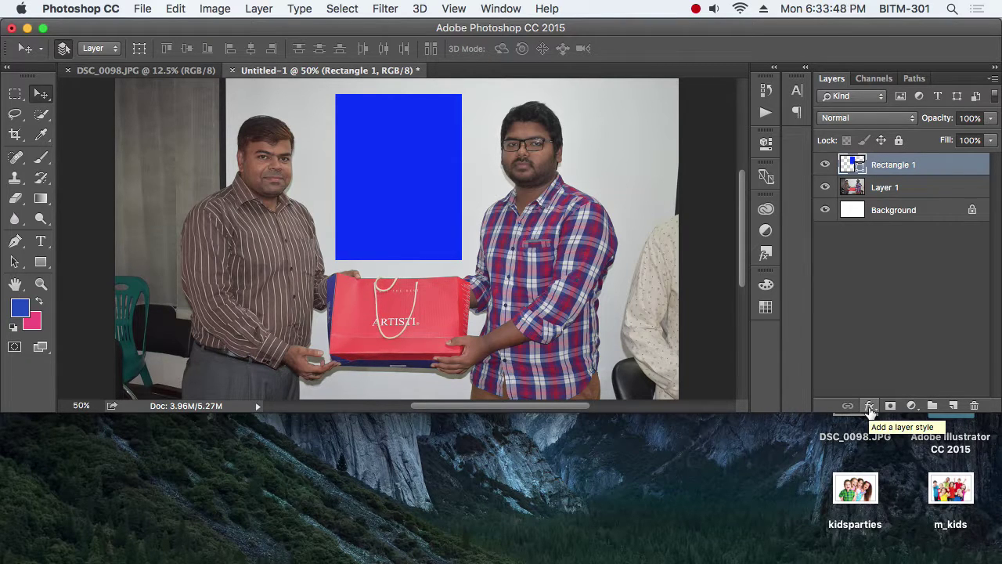
click(869, 406)
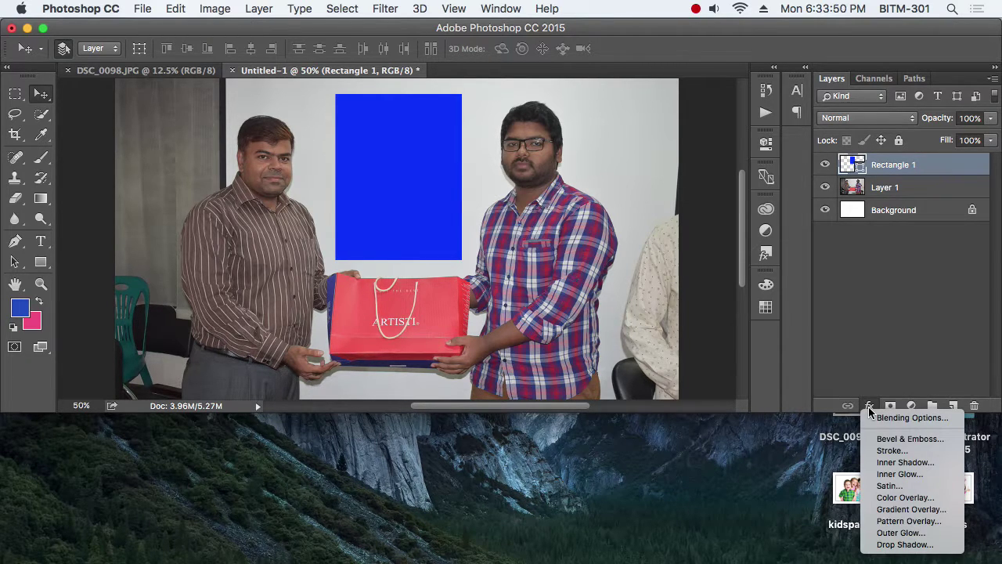
click(890, 451)
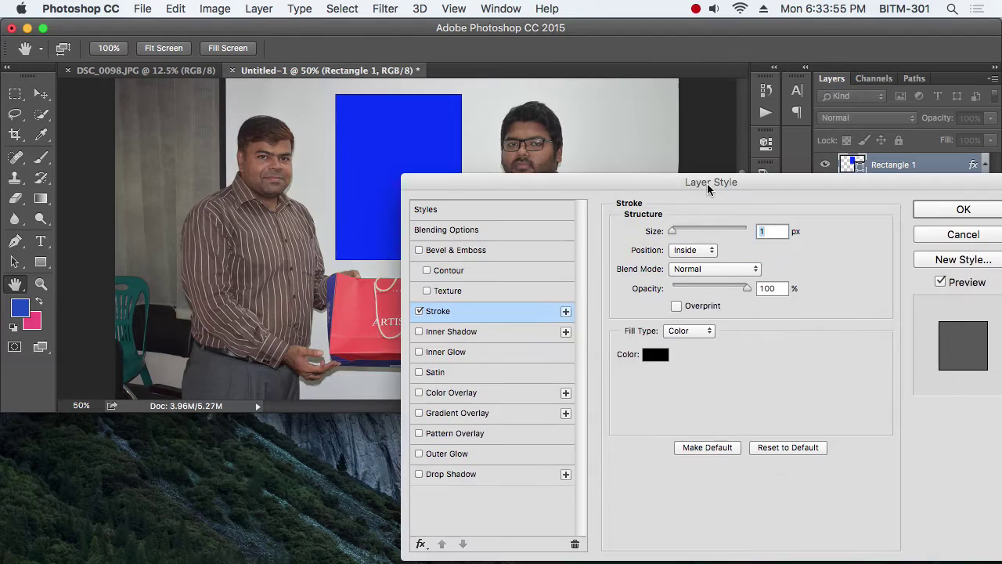
drag(498, 83, 690, 207)
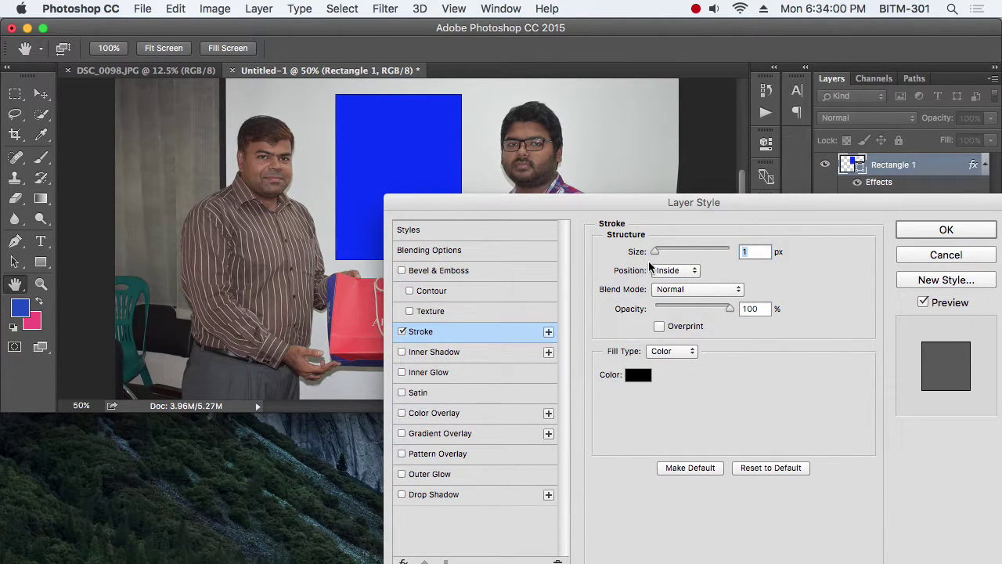
drag(655, 251, 667, 252)
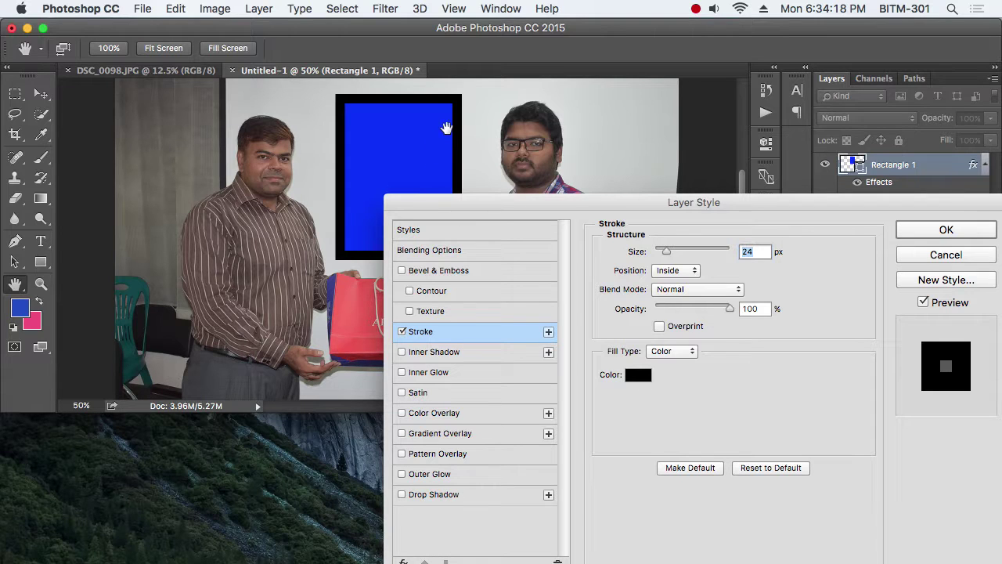
click(638, 374)
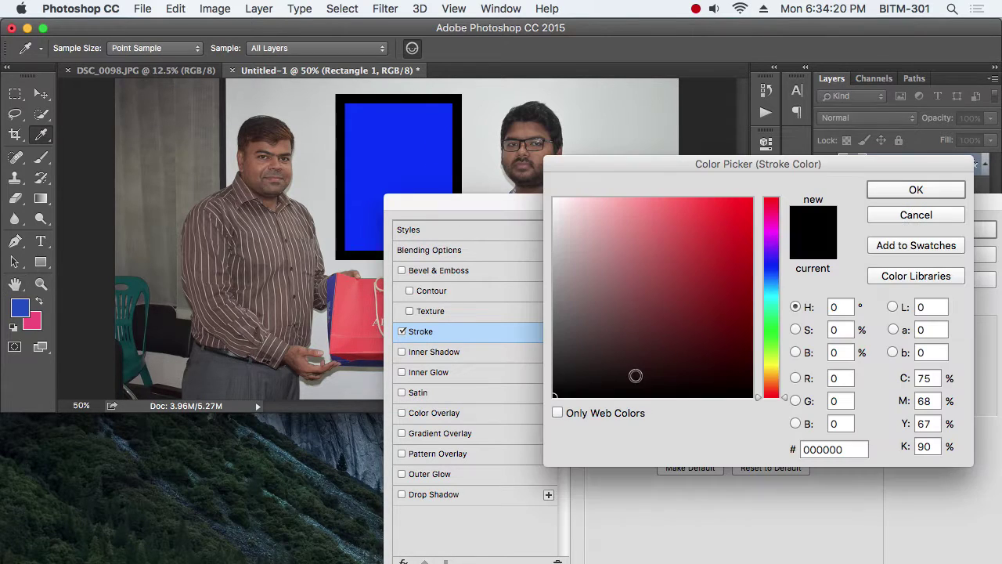
drag(791, 165, 792, 198)
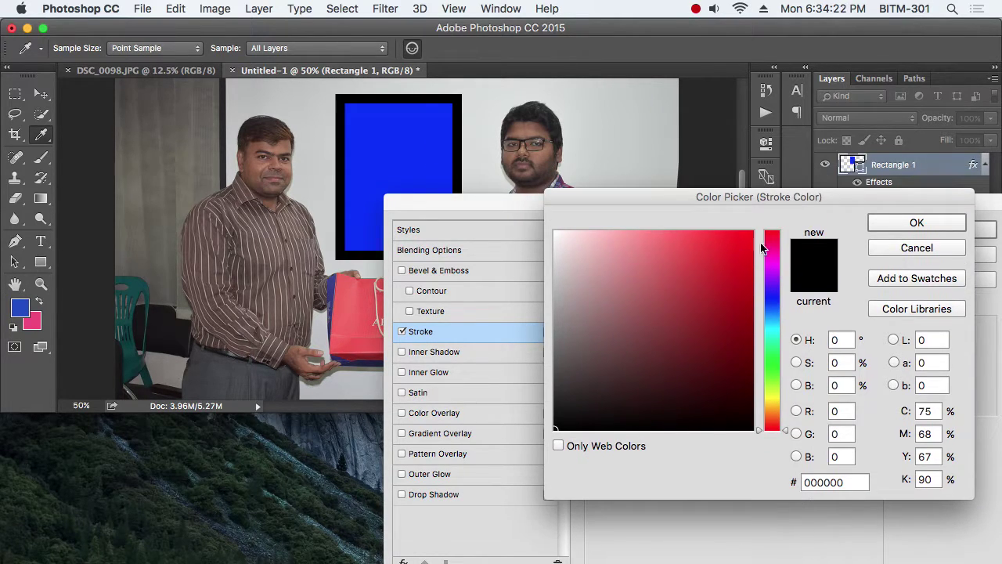
drag(728, 300, 766, 230)
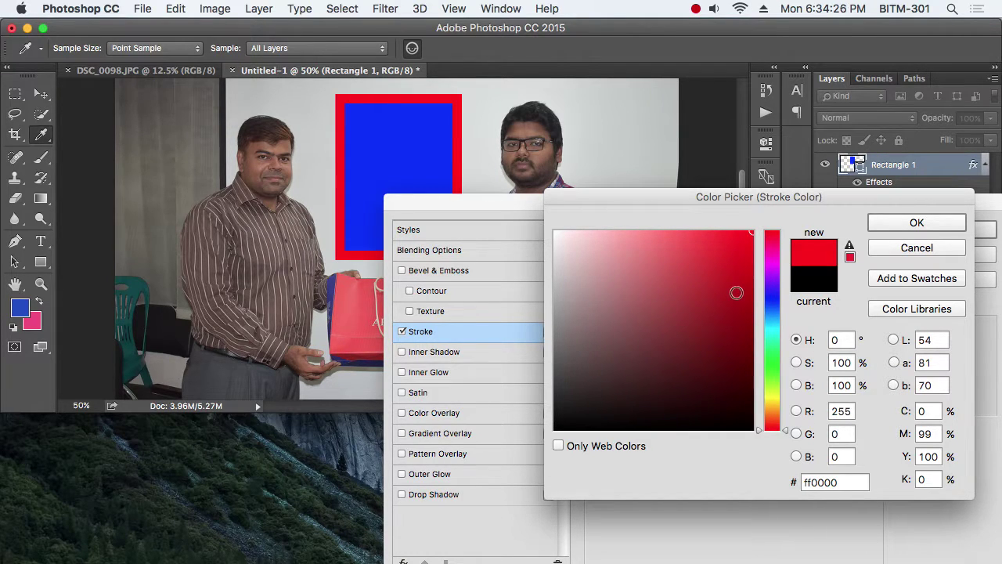
click(940, 230)
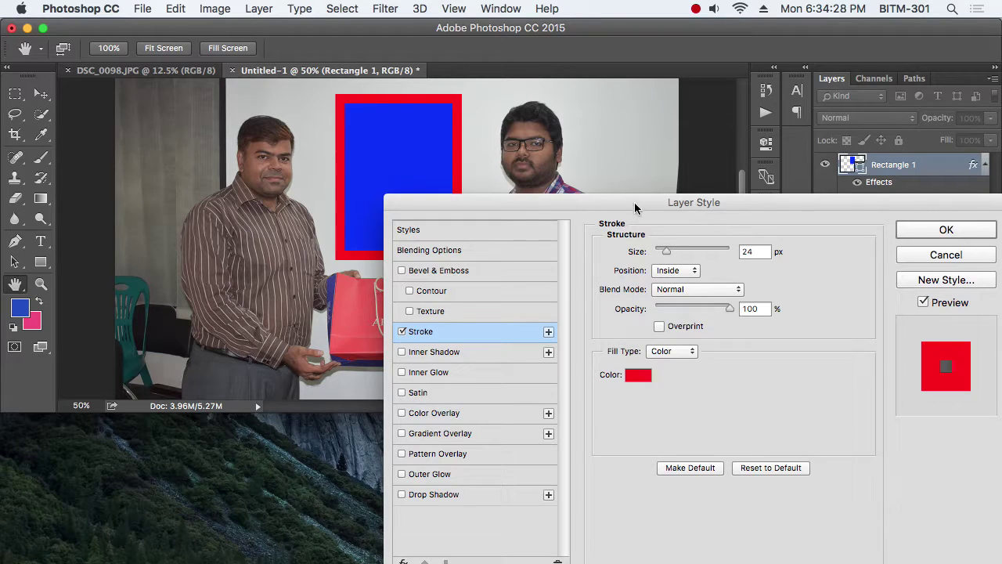
mouse_move(631, 208)
mouse_down()
mouse_move(491, 246)
mouse_move(506, 284)
mouse_up()
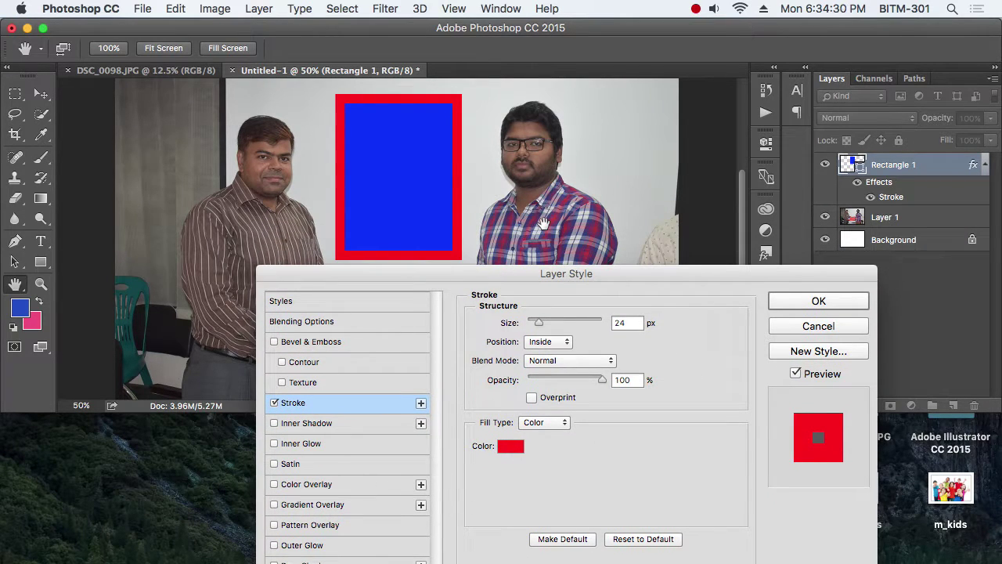
Apply the stroke style and restore the Photoshop window to full height
click(814, 302)
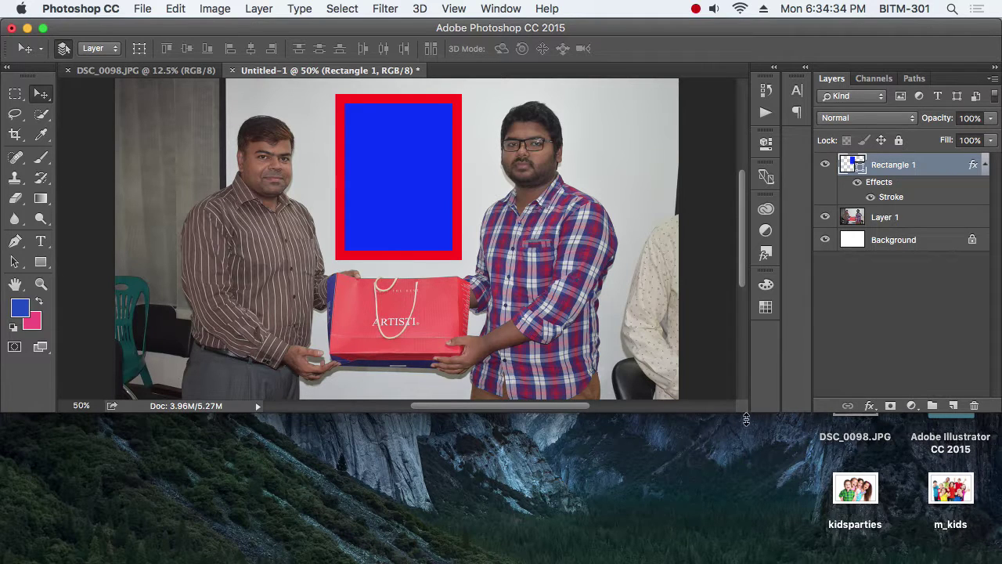
drag(724, 417, 724, 560)
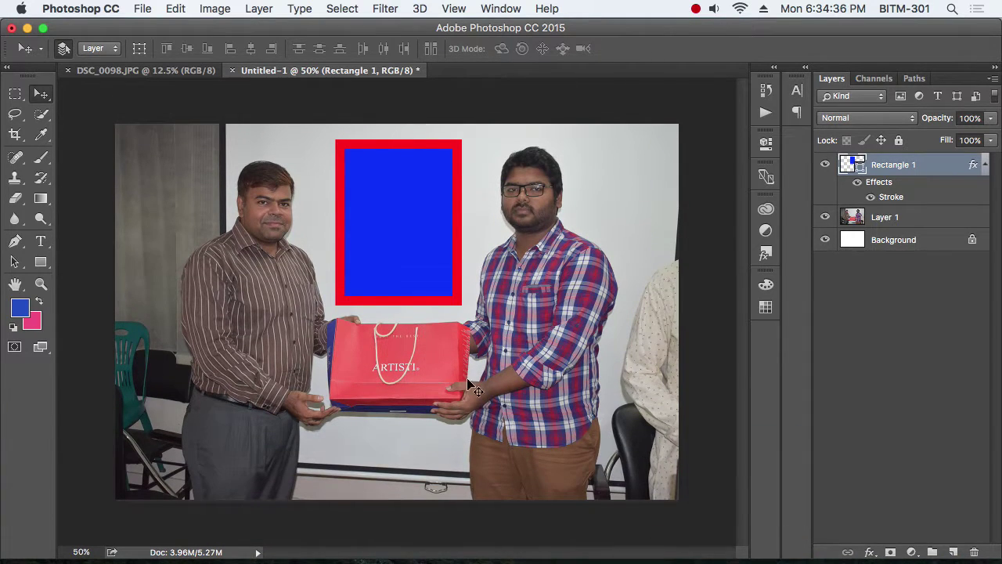
click(15, 94)
click(41, 94)
With Rectangle 1 hidden, try Layer 1's fill and opacity, restore 100%, then unhide the rectangle
click(824, 164)
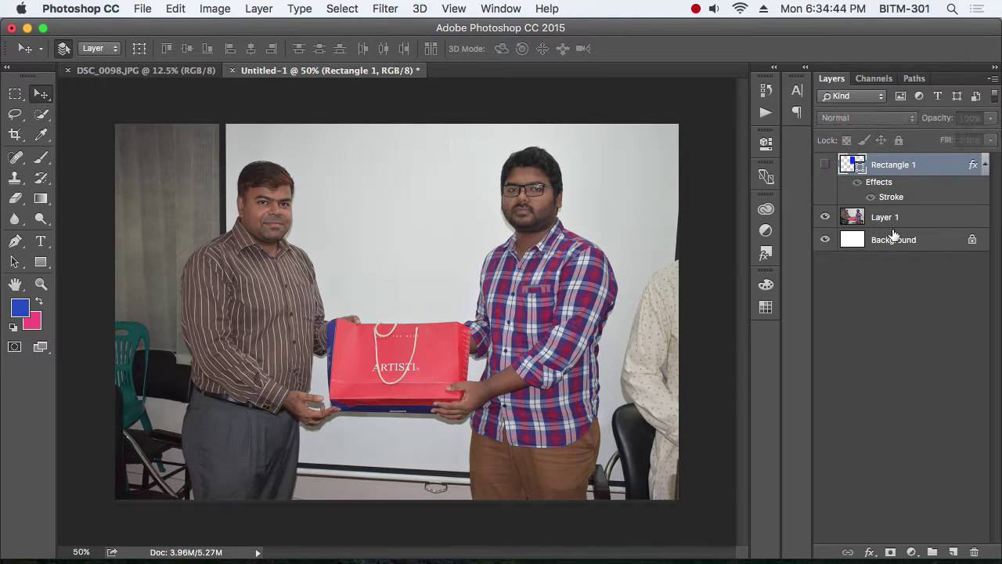
click(898, 220)
click(991, 140)
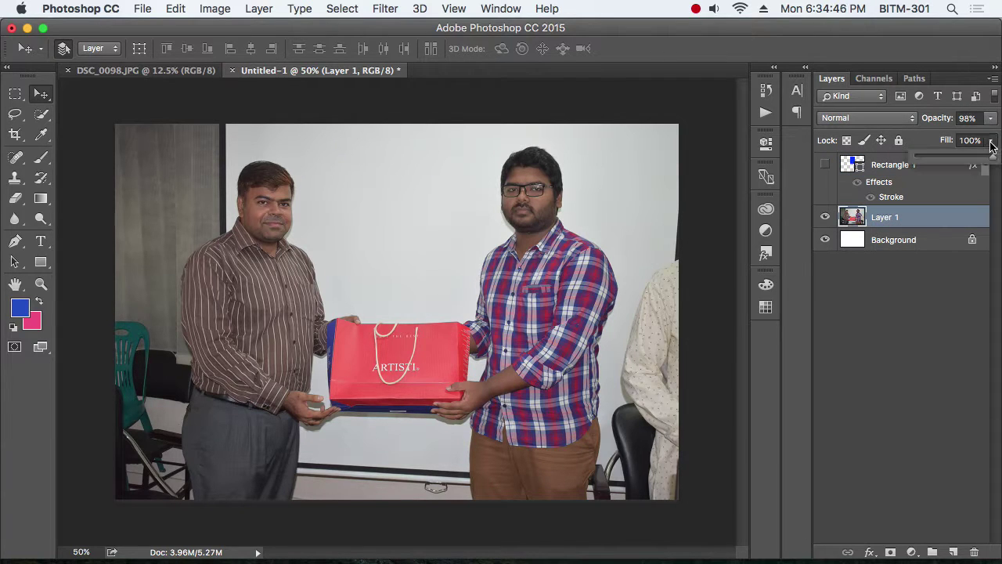
mouse_move(988, 156)
mouse_down()
mouse_move(920, 163)
mouse_move(992, 166)
mouse_up()
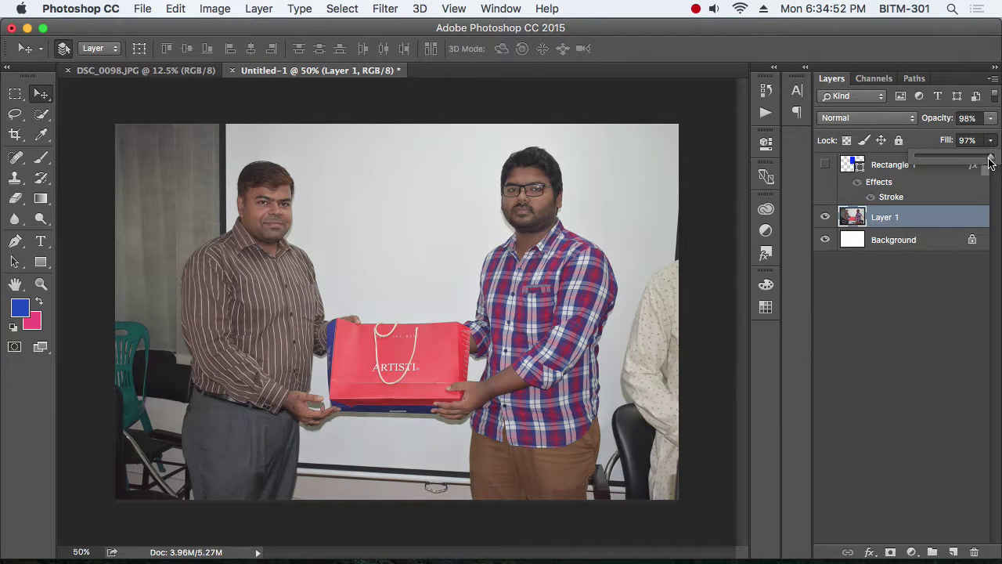
click(991, 119)
drag(992, 138, 932, 139)
drag(995, 141, 998, 141)
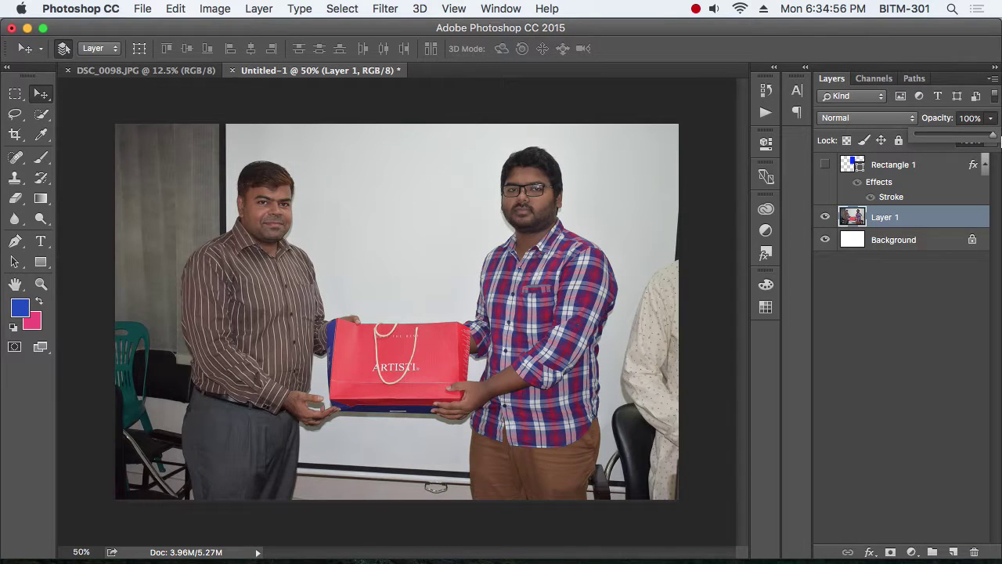
click(925, 256)
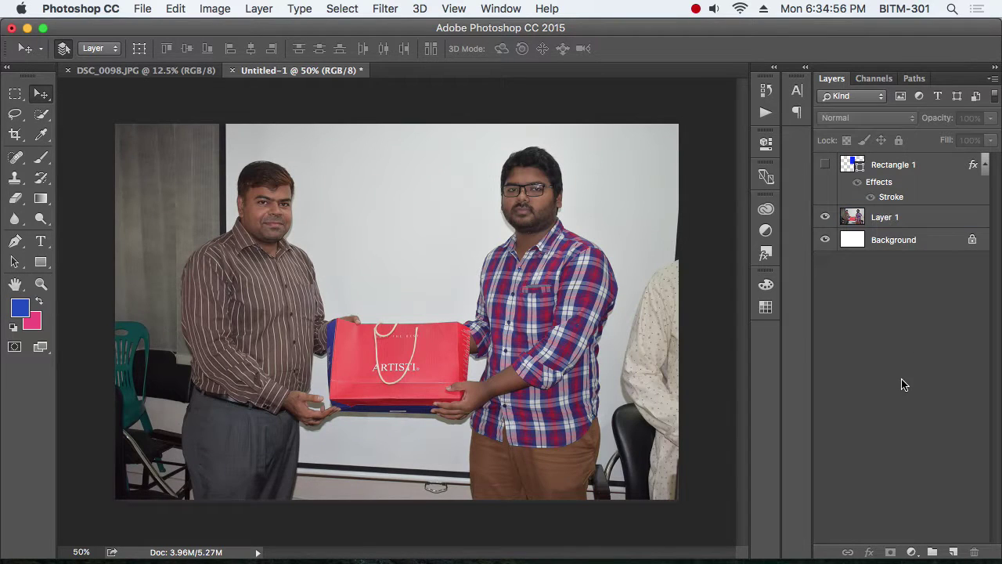
click(912, 170)
click(825, 165)
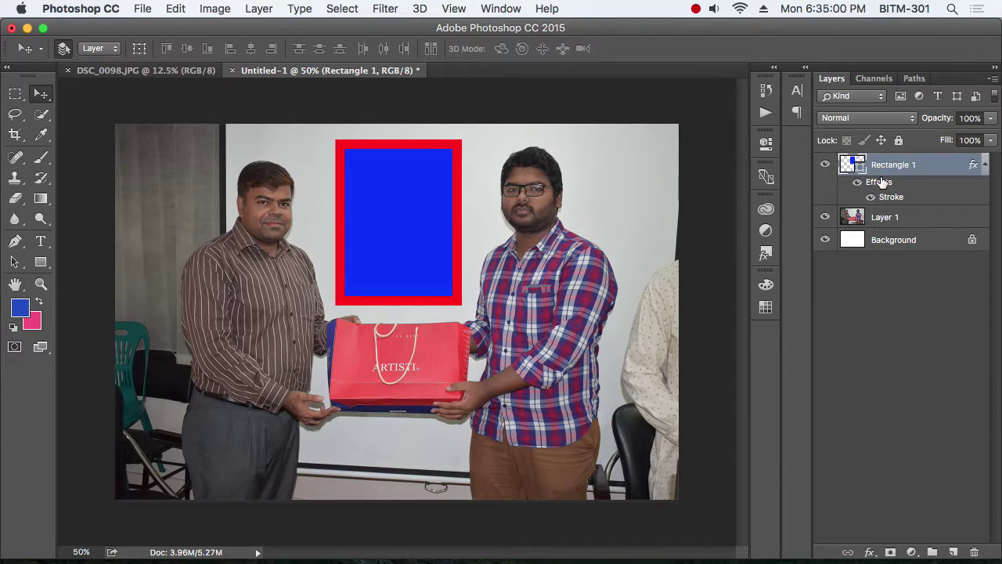
Lower Rectangle 1's fill to 30%, keeping its red border solid
click(991, 144)
mouse_move(991, 146)
mouse_down()
mouse_move(920, 162)
mouse_move(994, 159)
mouse_move(965, 162)
mouse_up()
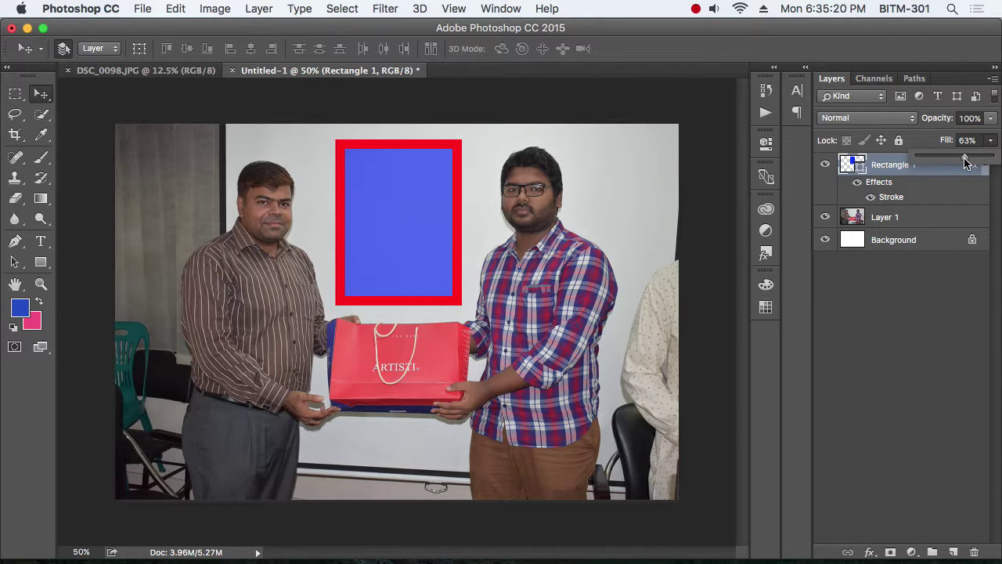
drag(965, 162, 976, 162)
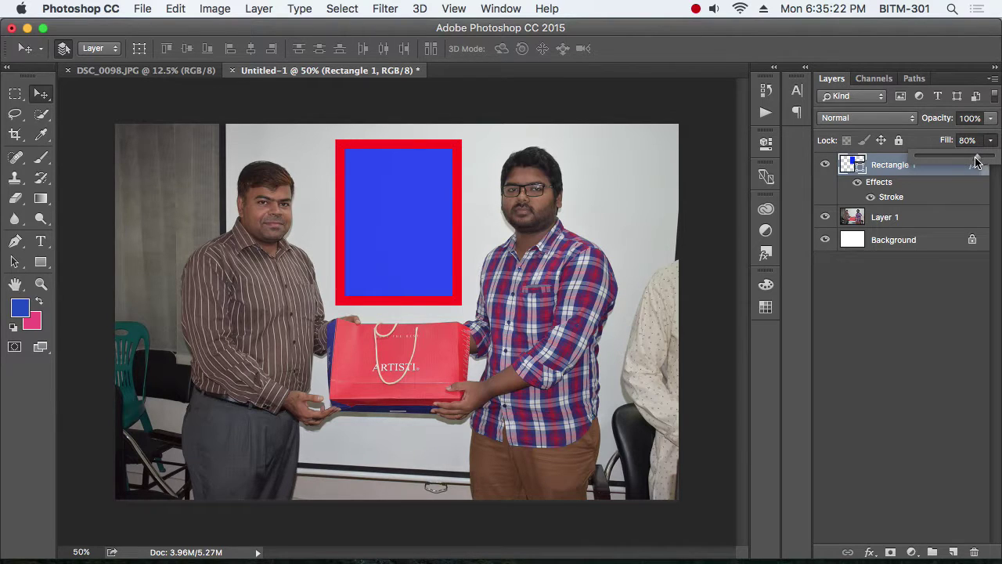
click(892, 164)
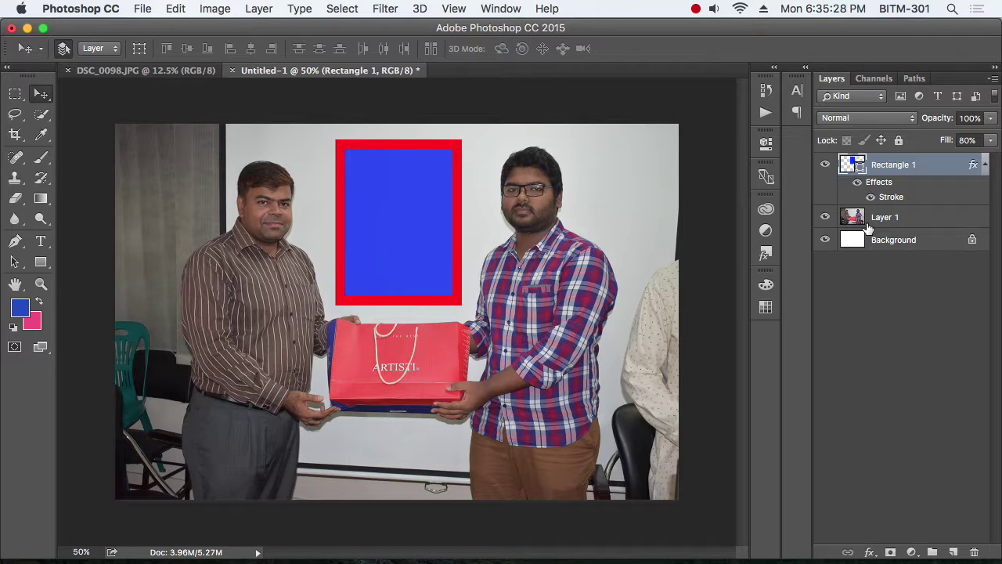
key(shift+9)
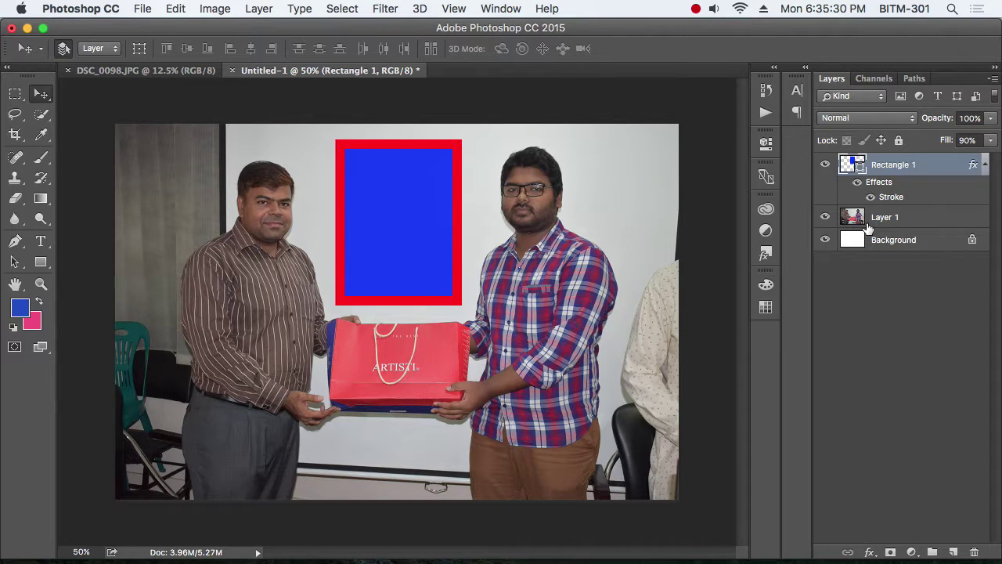
key(shift+3)
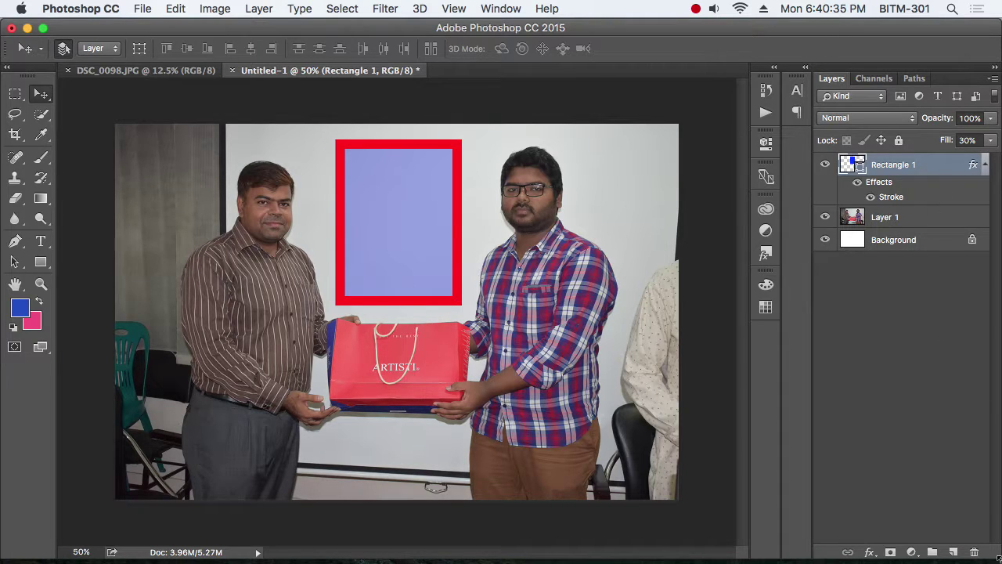
drag(968, 562, 968, 407)
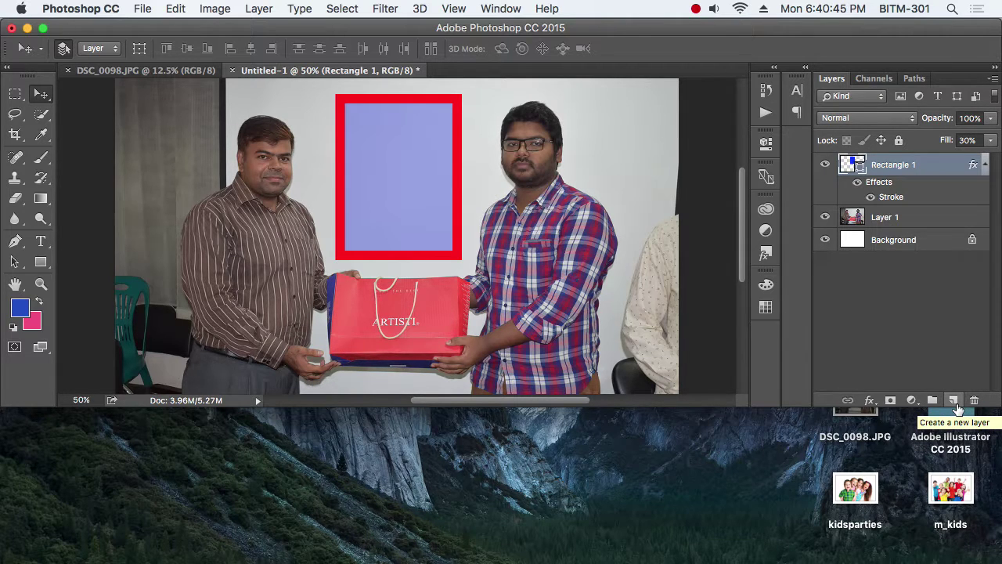
Add empty Layers 2, 3 and 4, placing Layer 3 above Layer 1 and Layer 4 above Layer 2
click(953, 401)
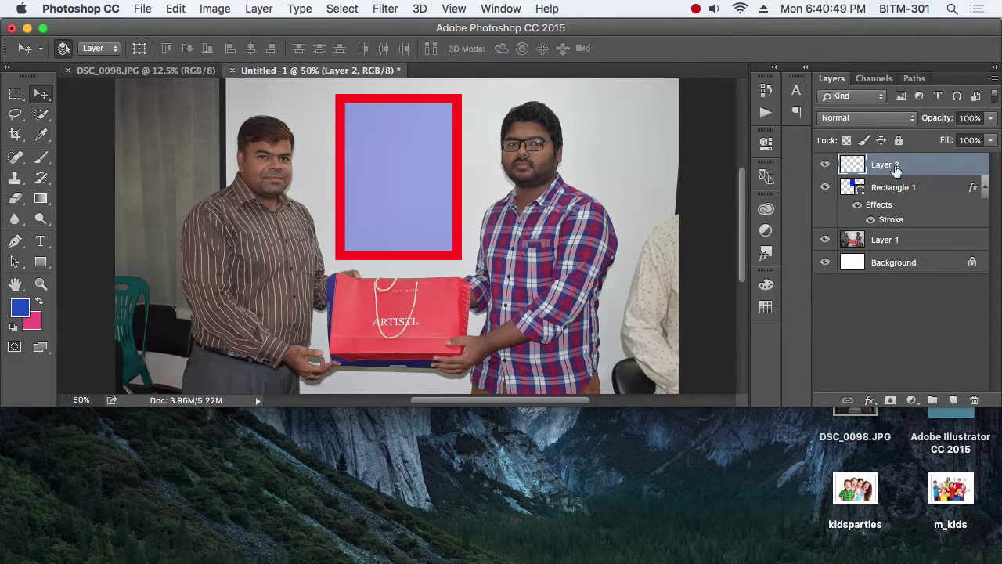
click(898, 243)
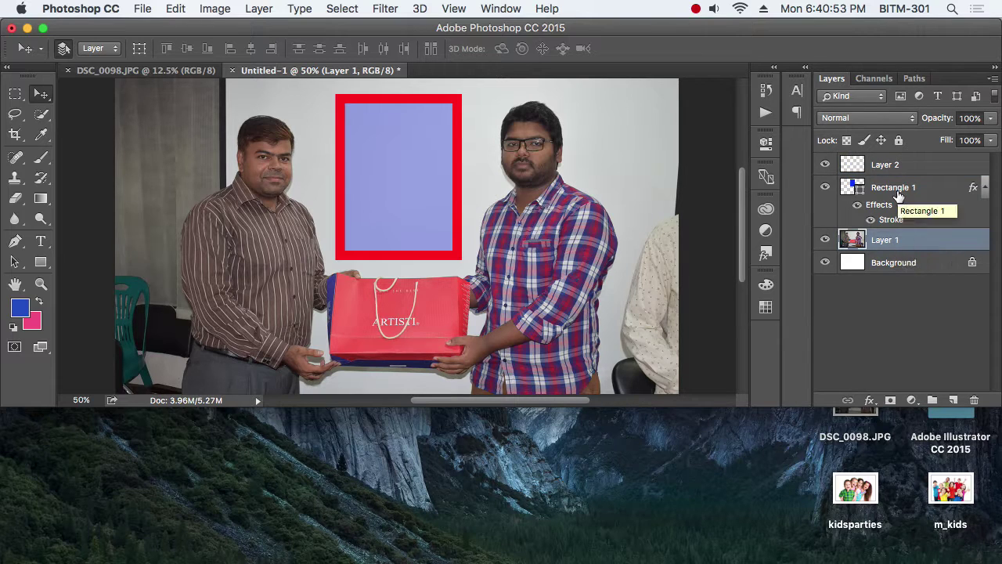
click(900, 166)
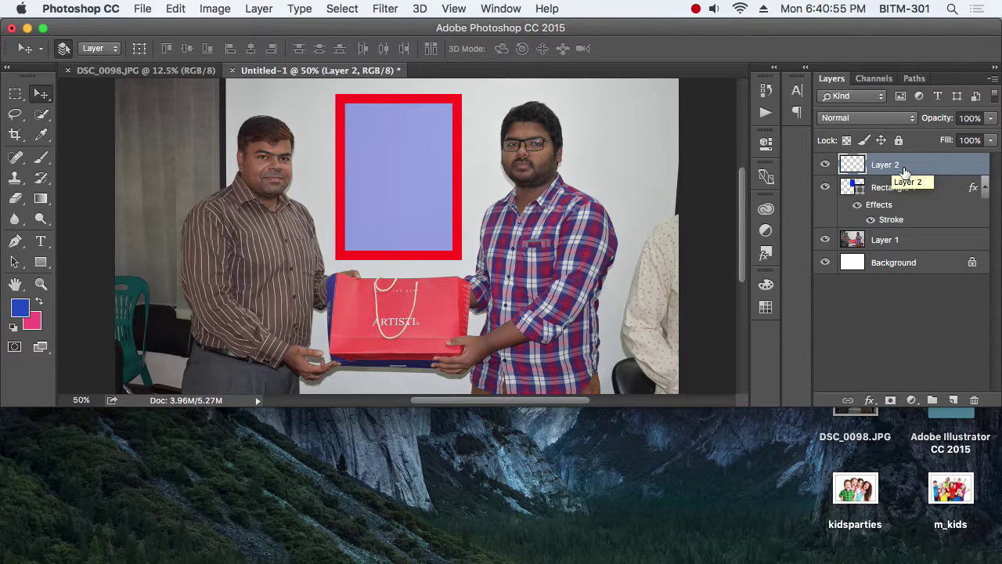
click(897, 190)
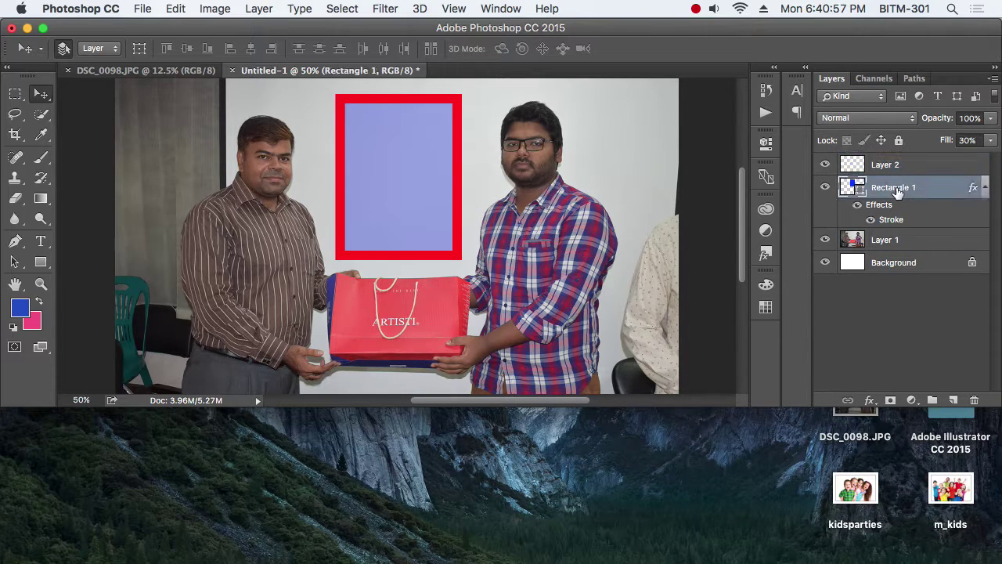
click(984, 187)
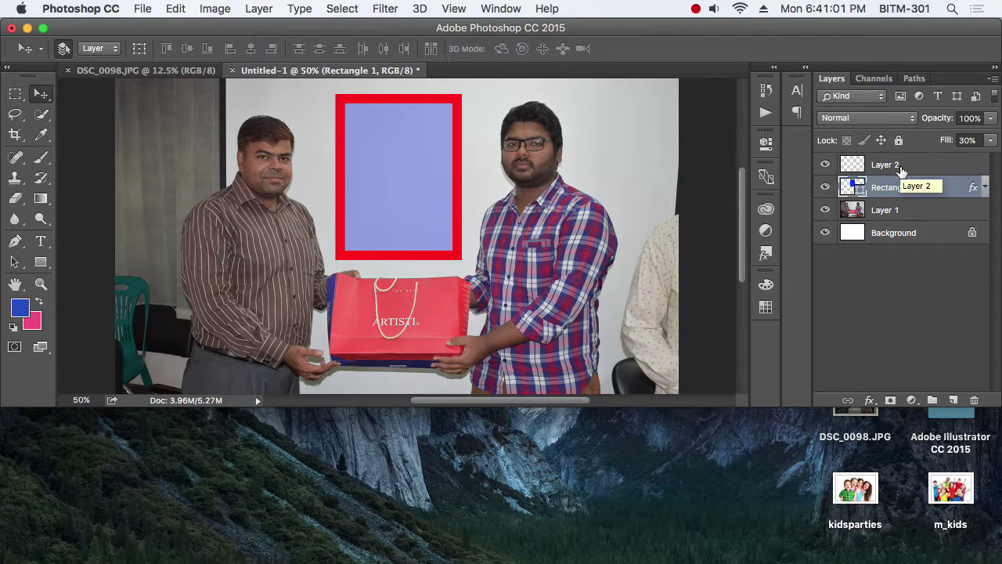
click(887, 213)
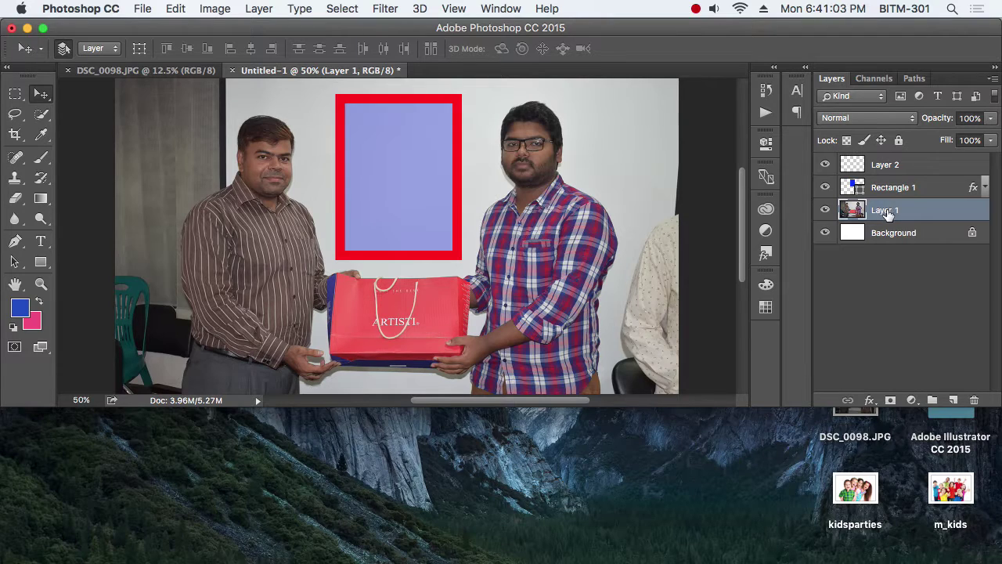
click(952, 400)
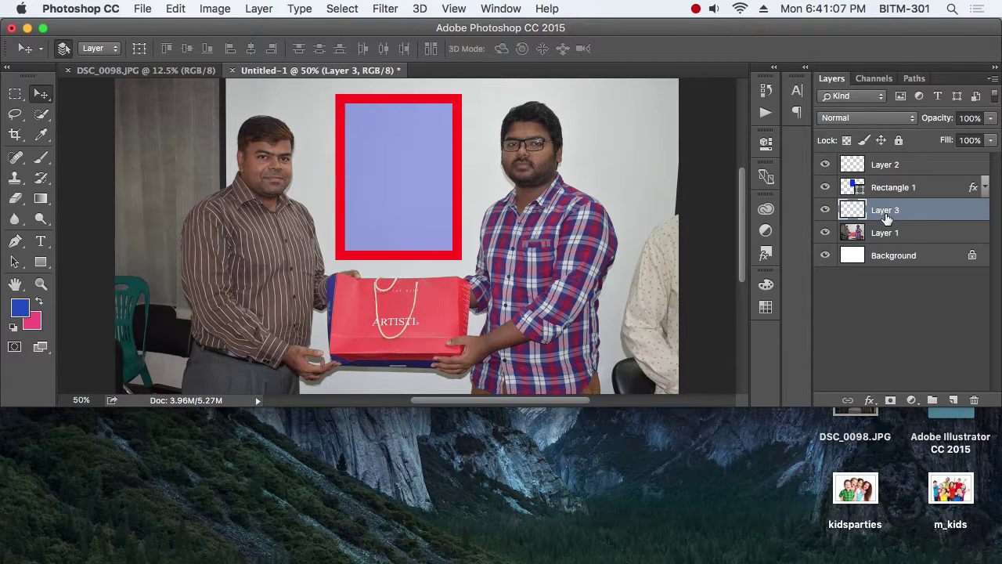
click(887, 166)
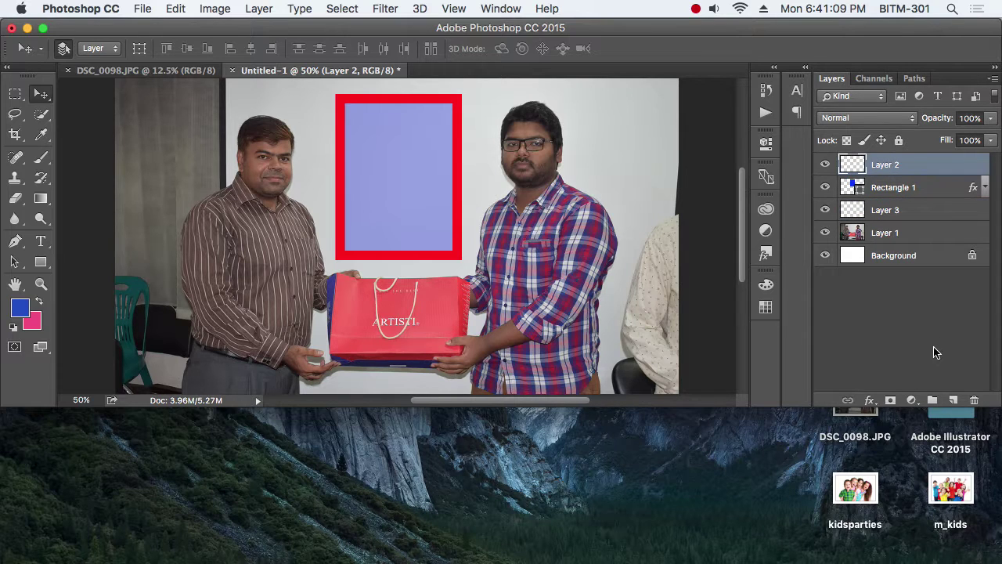
click(953, 400)
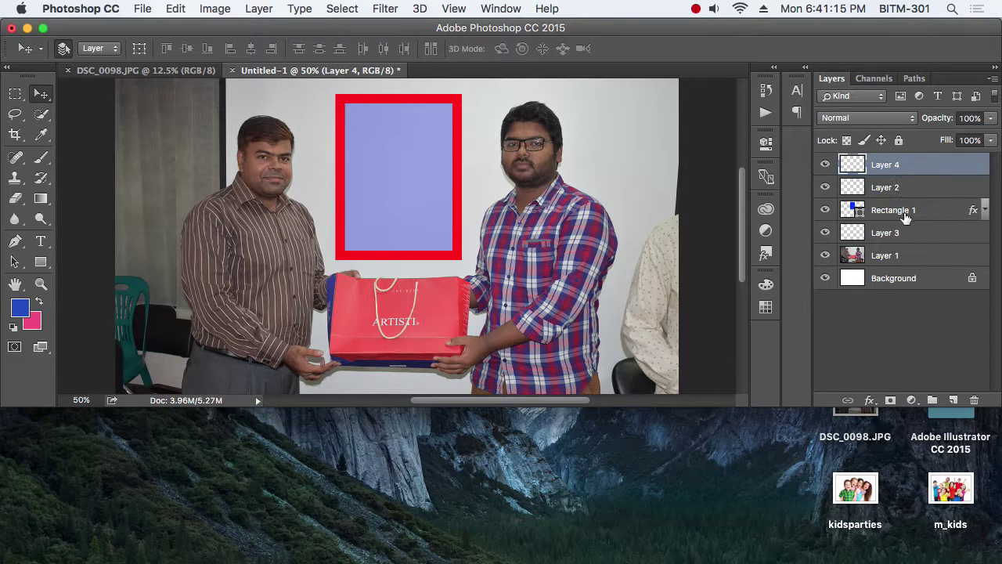
click(994, 80)
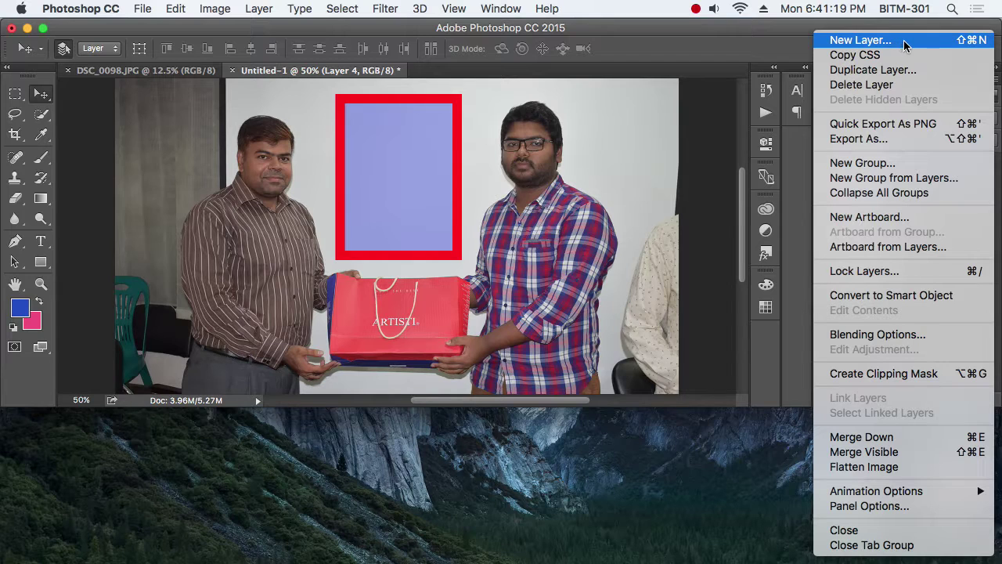
Create an empty Layer 5 atop the stack through the New Layer dialog
click(969, 47)
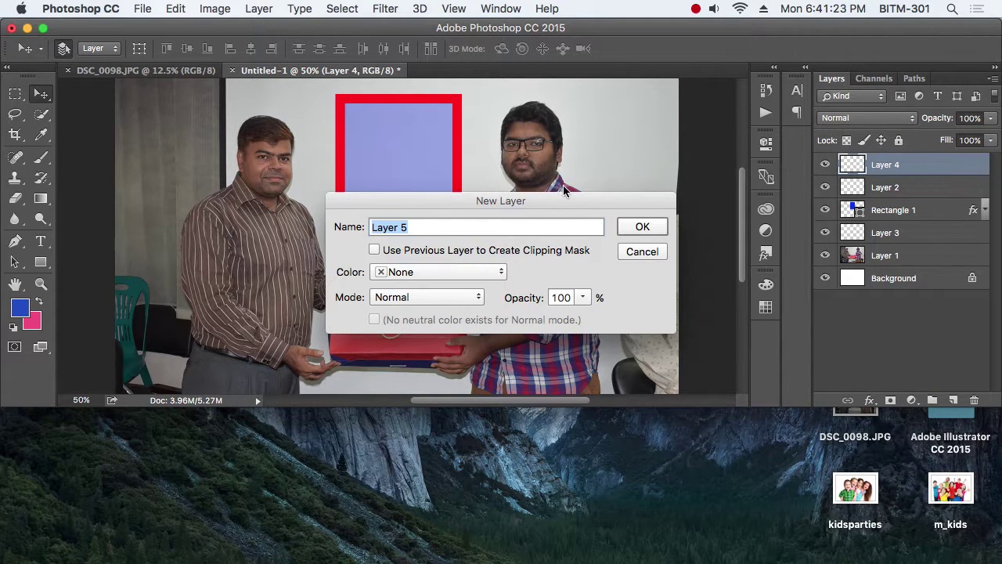
mouse_move(549, 202)
mouse_down()
mouse_move(558, 134)
mouse_move(529, 171)
mouse_up()
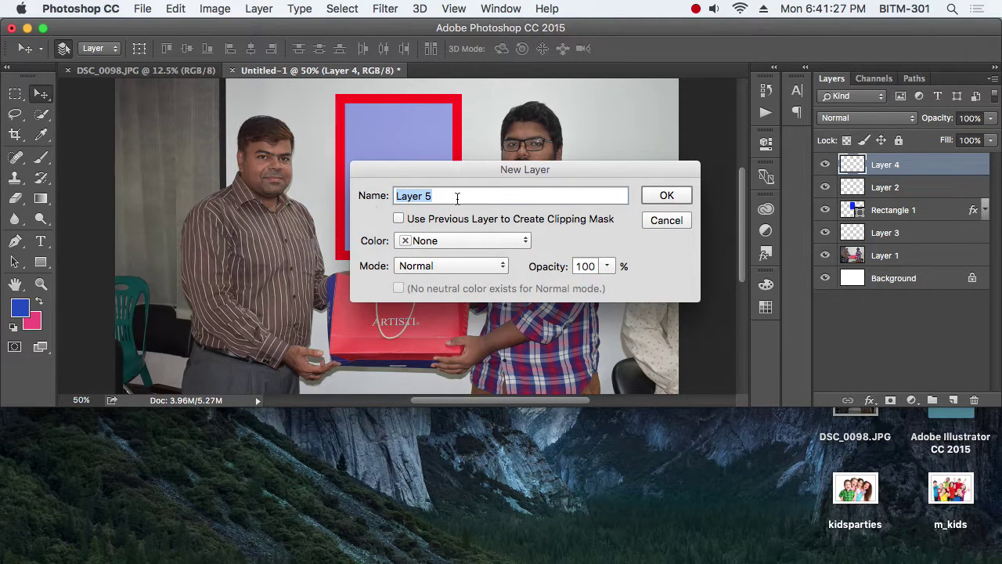
click(671, 197)
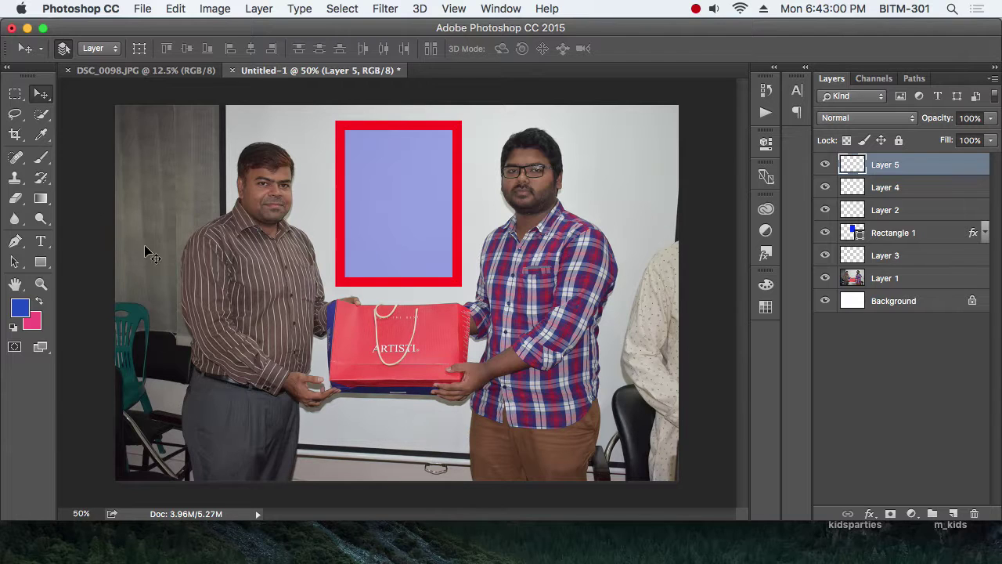
Add 'Bangladesh' text at 72 pt on Layer 3 and drag it into the red frame
key(t)
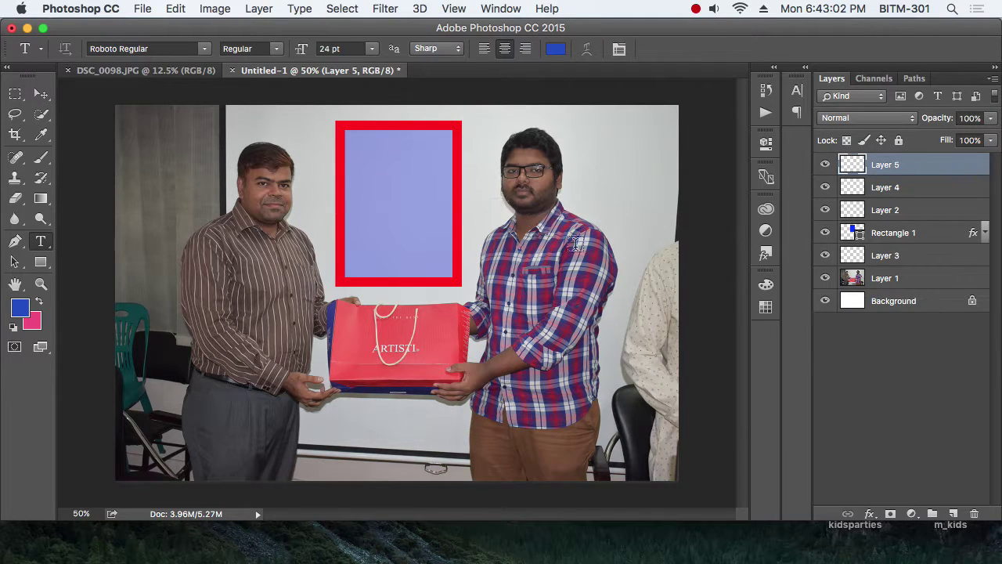
click(889, 258)
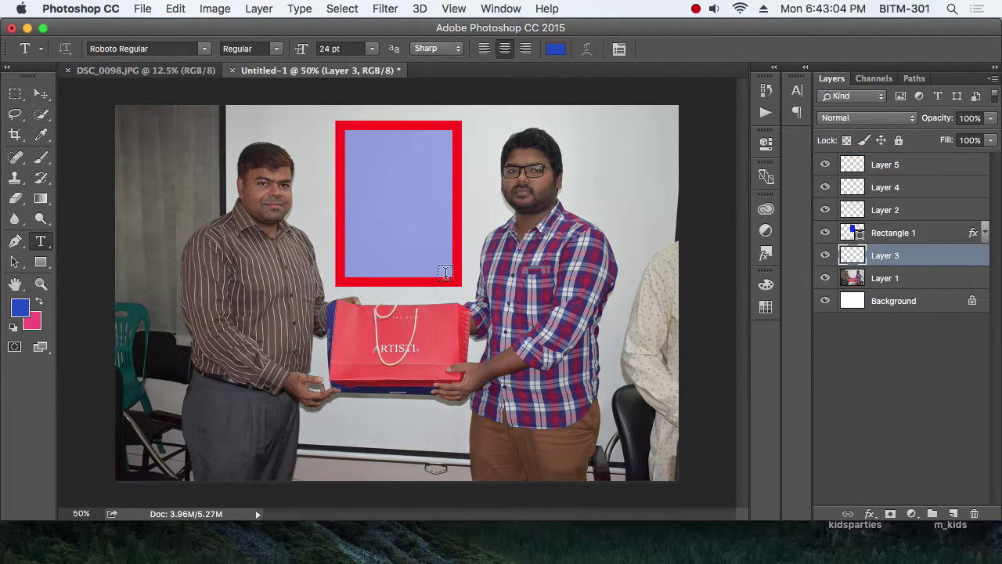
click(467, 226)
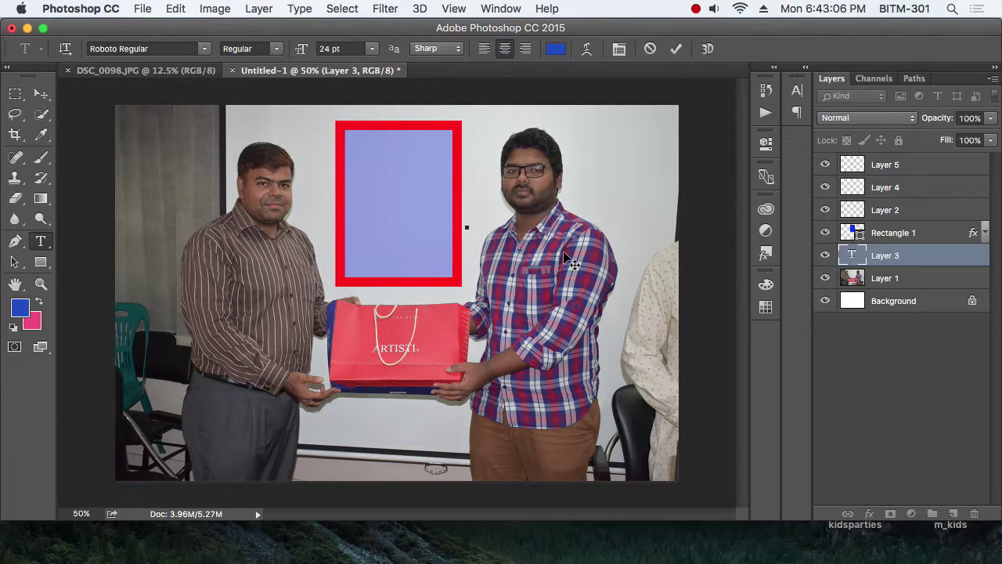
text(asd)
text(ladesh)
double_click(466, 226)
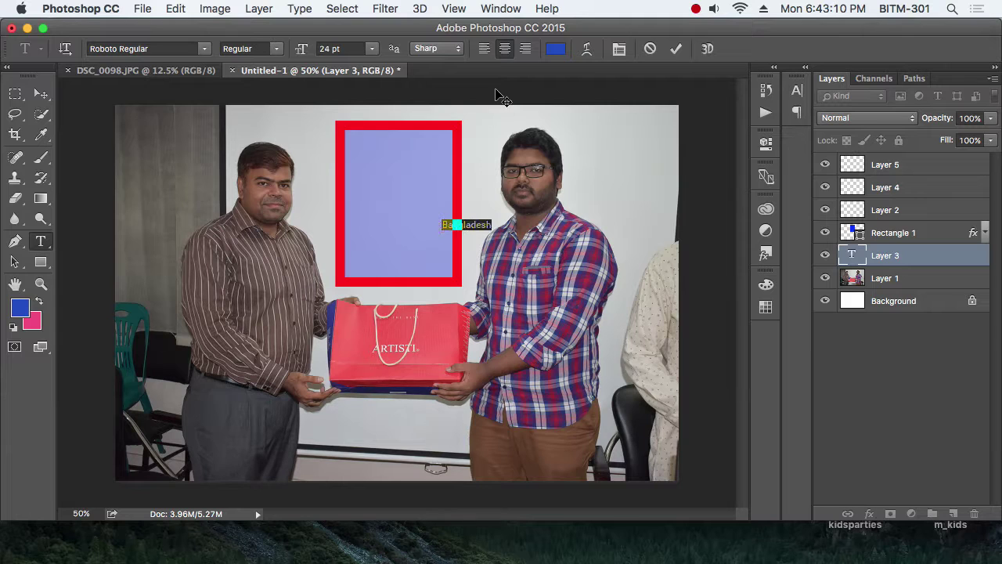
click(372, 49)
click(344, 235)
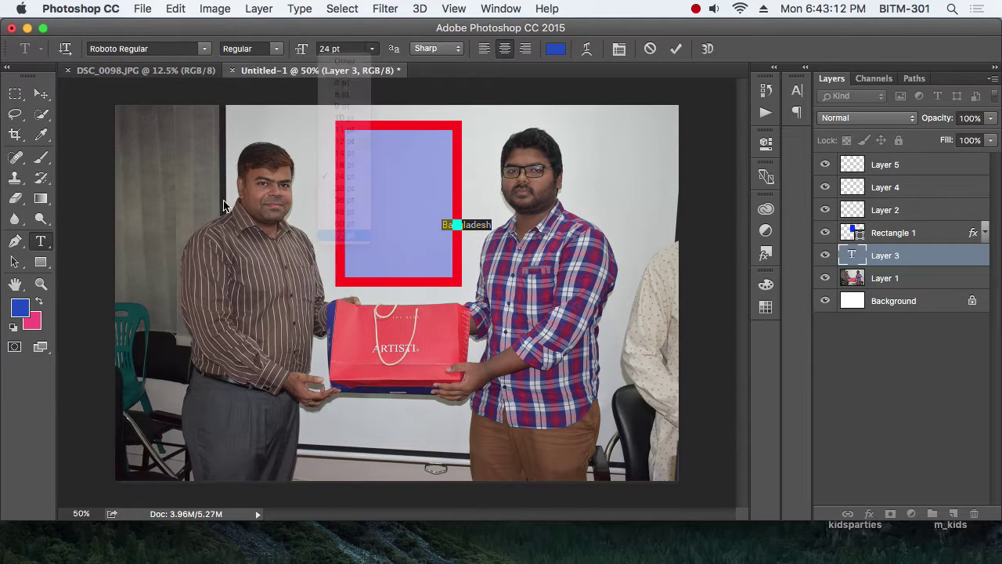
click(40, 93)
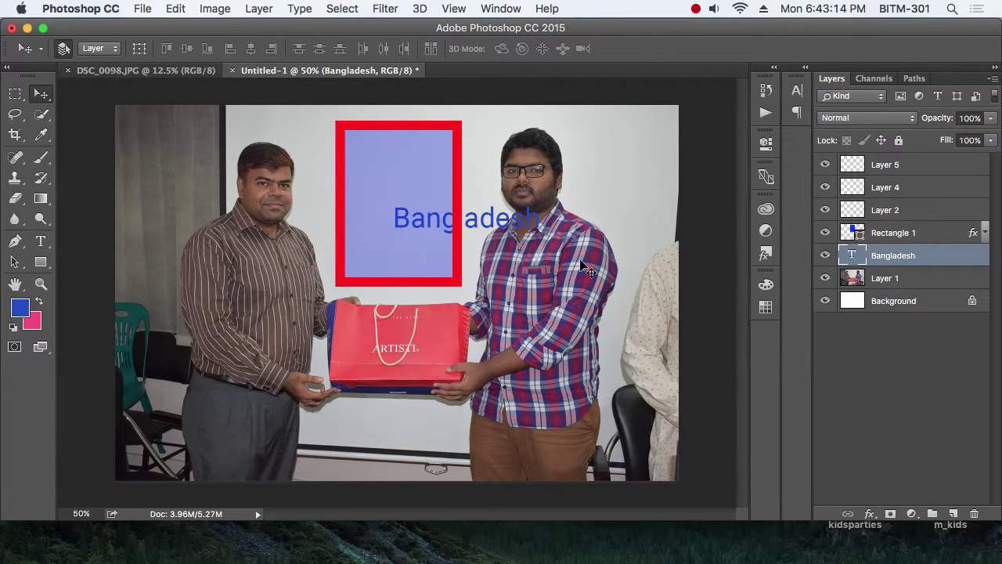
drag(490, 226, 415, 240)
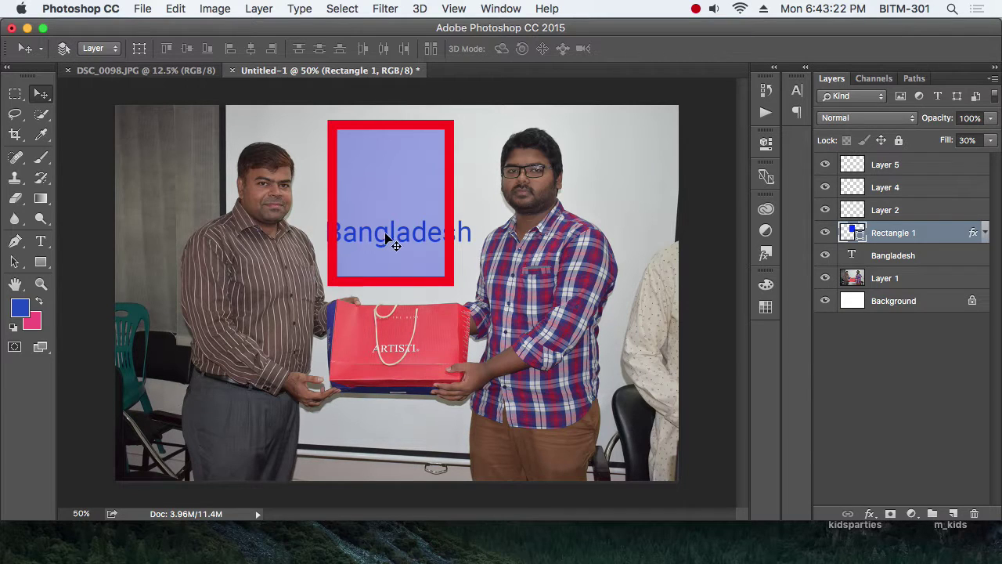
Set Rectangle 1's fill to 100% and nudge it slightly lower
mouse_move(389, 239)
mouse_down()
mouse_move(385, 231)
mouse_move(396, 235)
mouse_up()
key(shift+0)
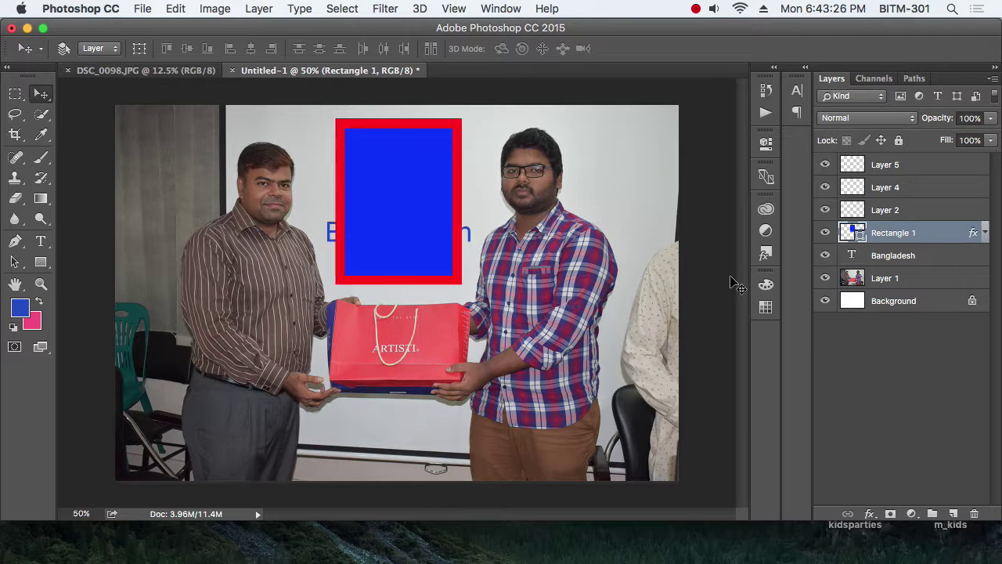
drag(434, 207, 424, 224)
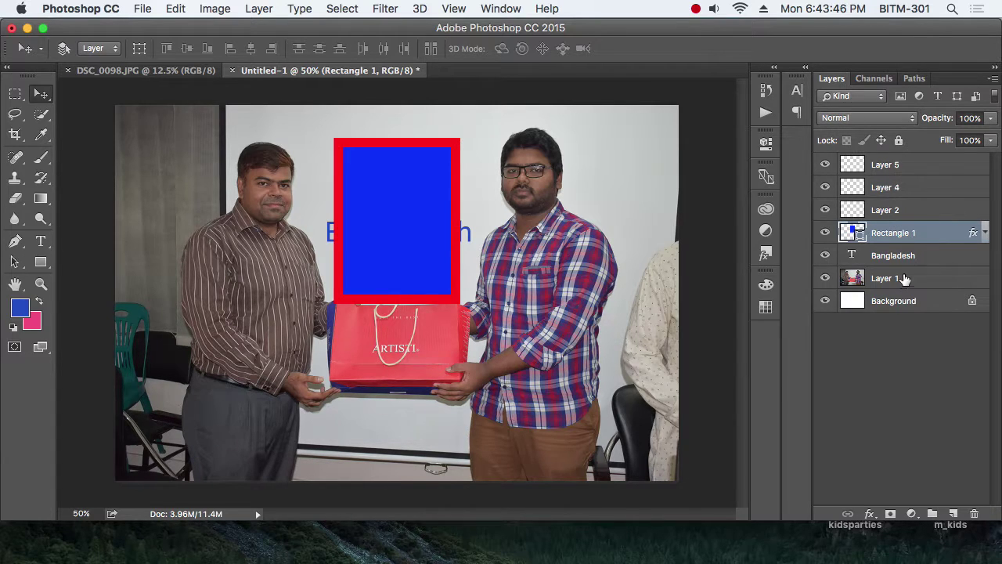
Move the Bangladesh text layer above Rectangle 1 in the layer stack
click(896, 280)
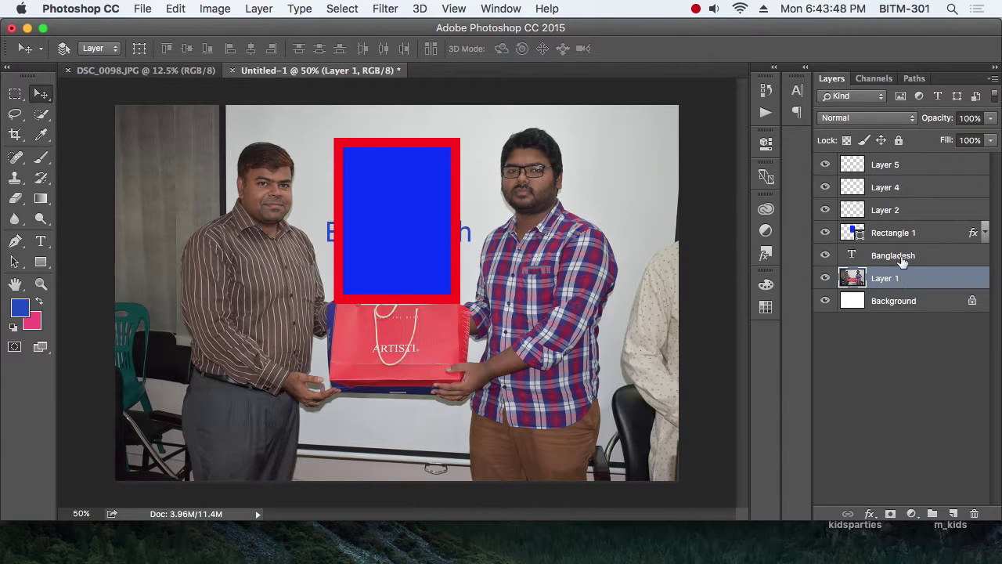
click(908, 172)
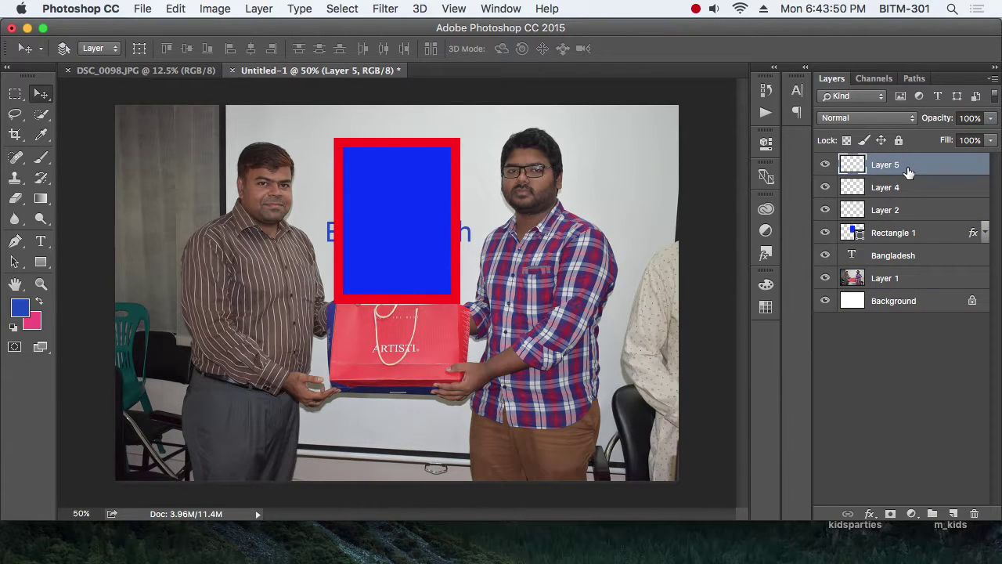
click(897, 256)
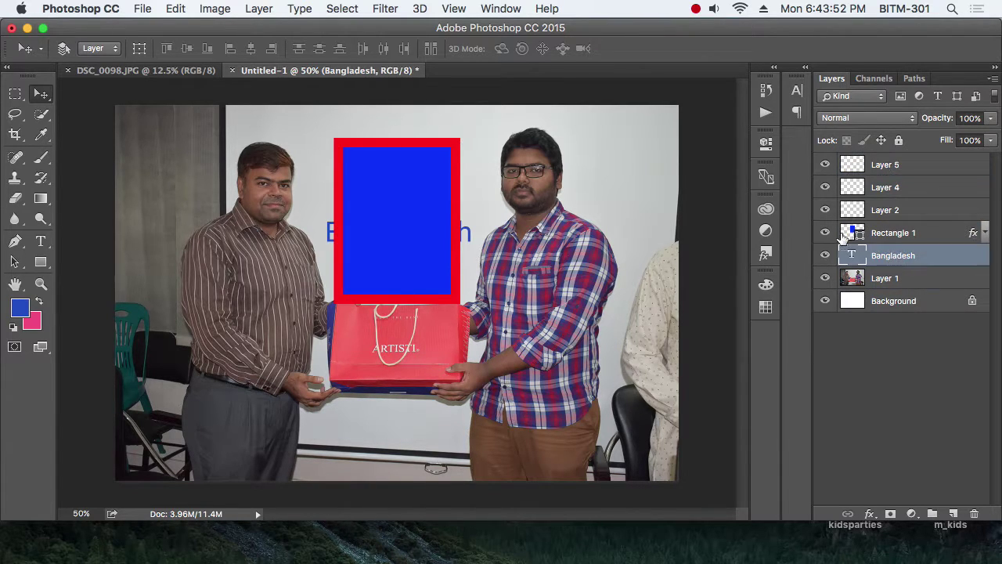
click(825, 232)
click(825, 232)
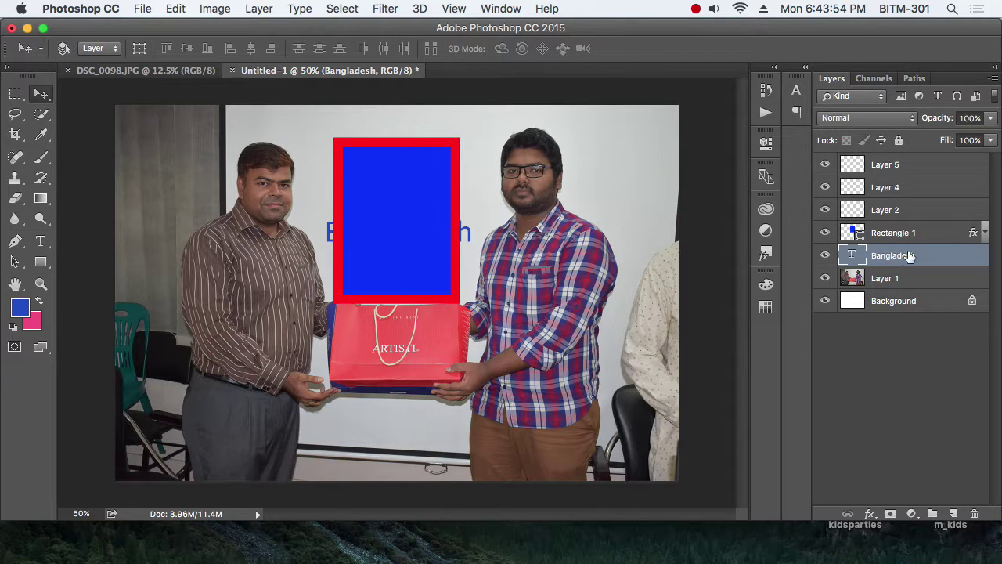
drag(893, 256, 890, 221)
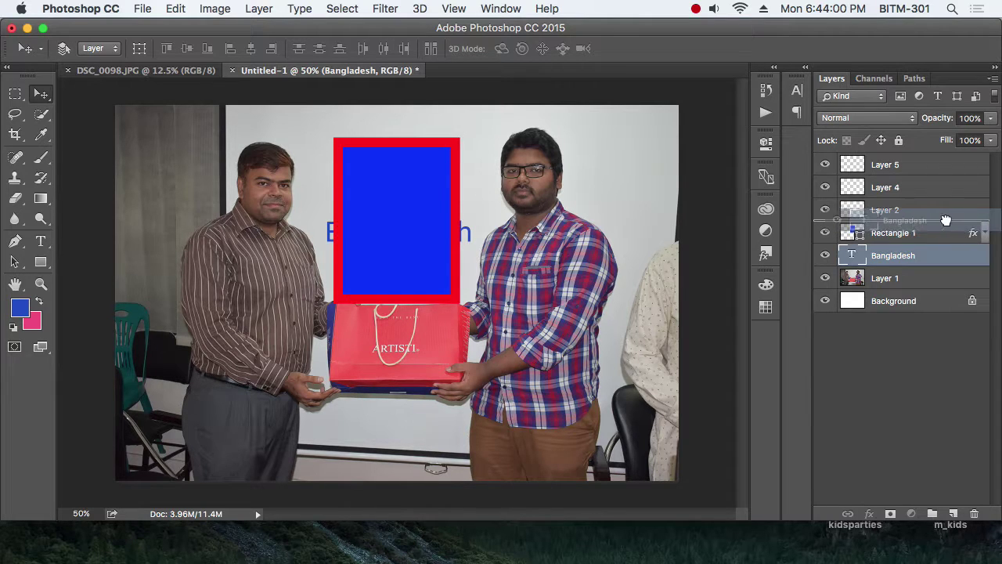
mouse_move(890, 220)
mouse_down()
mouse_move(946, 217)
mouse_move(925, 222)
mouse_up()
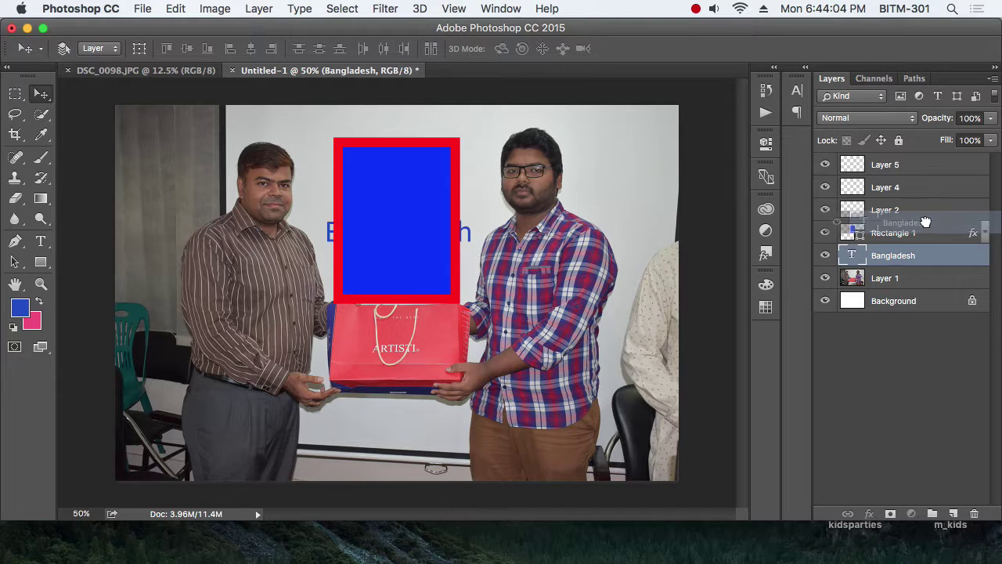
drag(925, 222, 925, 222)
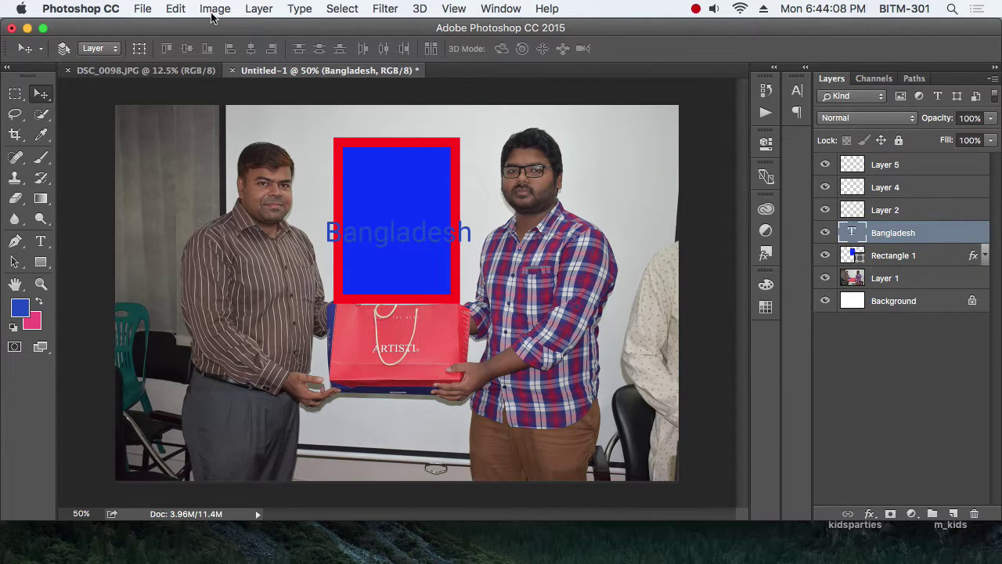
click(298, 9)
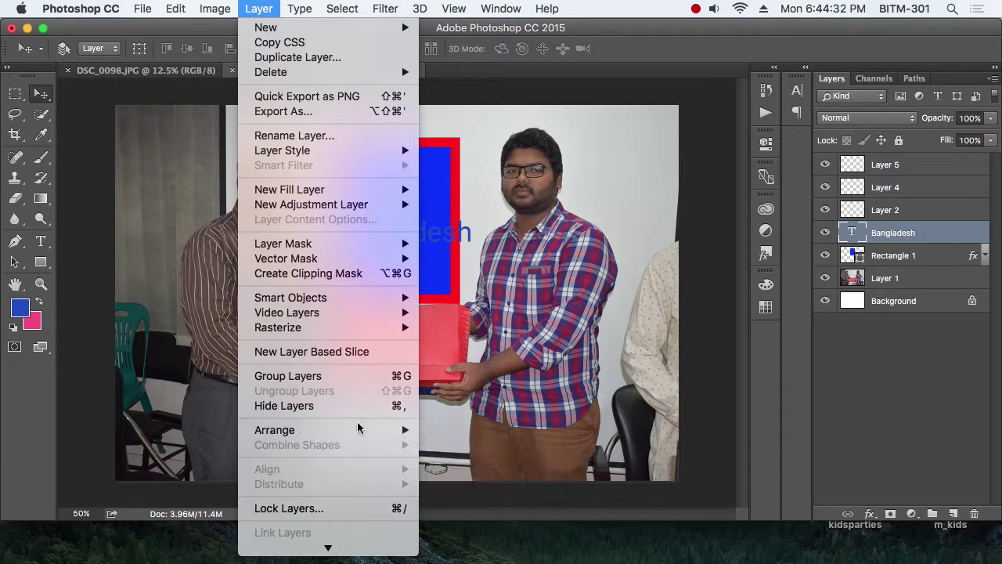
click(823, 310)
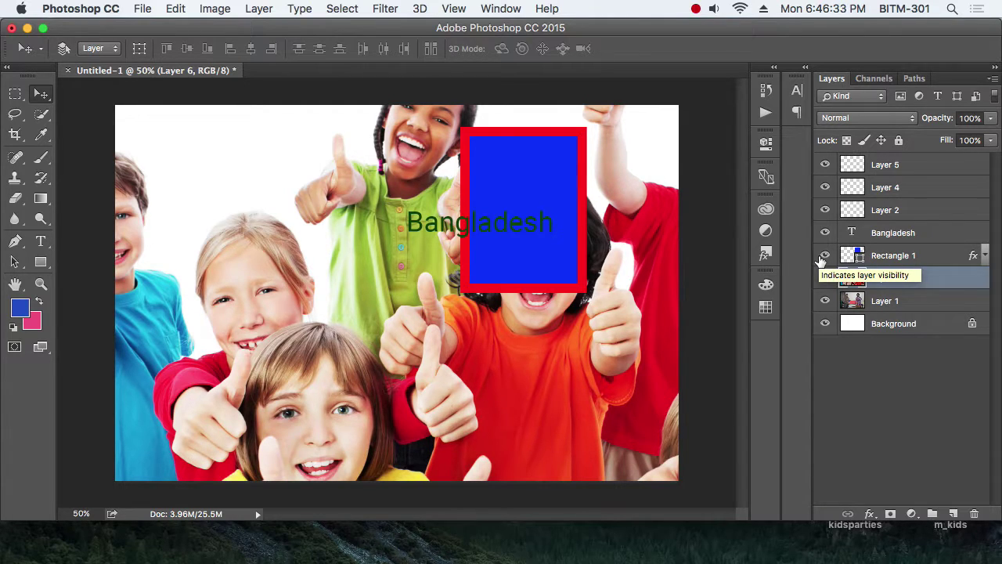
Hide Rectangle 1 briefly to check the kids photo, then show it again
click(825, 255)
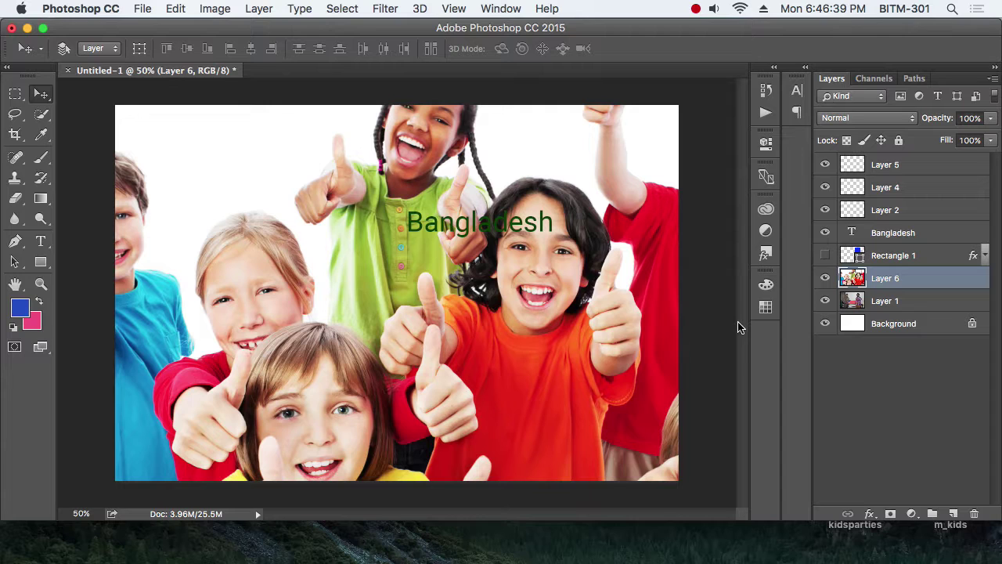
click(824, 255)
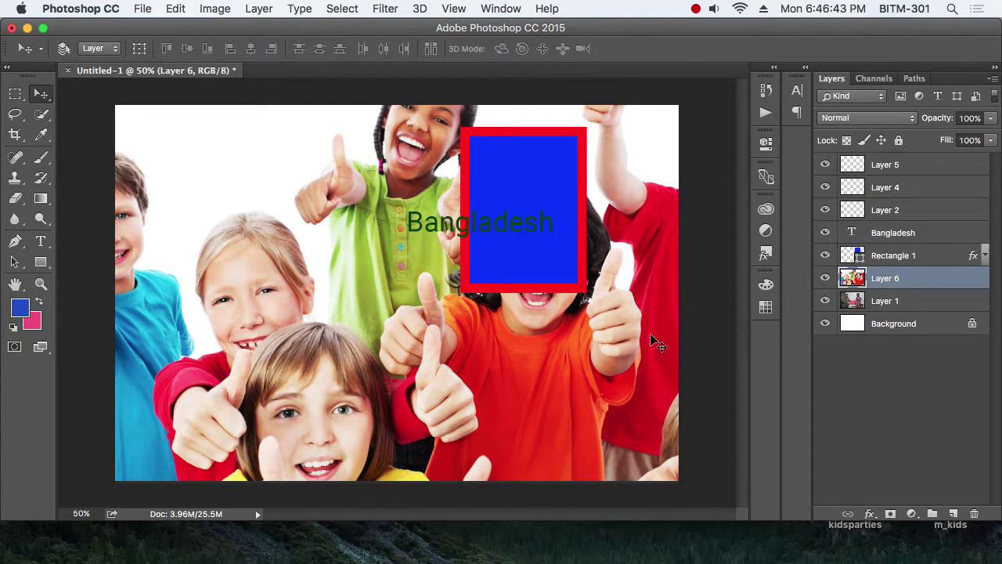
Drag Rectangle 1 to the upper-left area of the kids photo
click(912, 257)
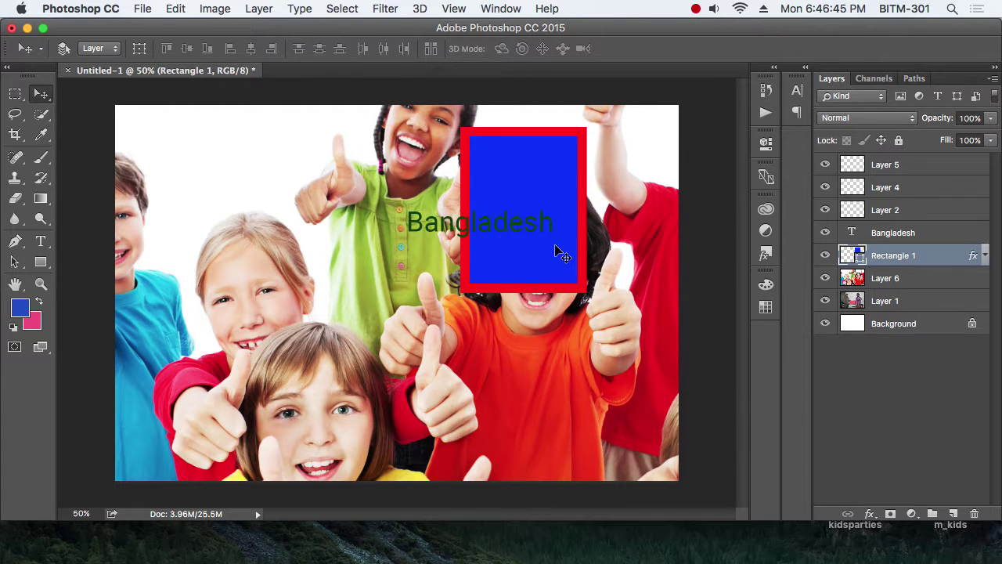
drag(557, 252, 310, 302)
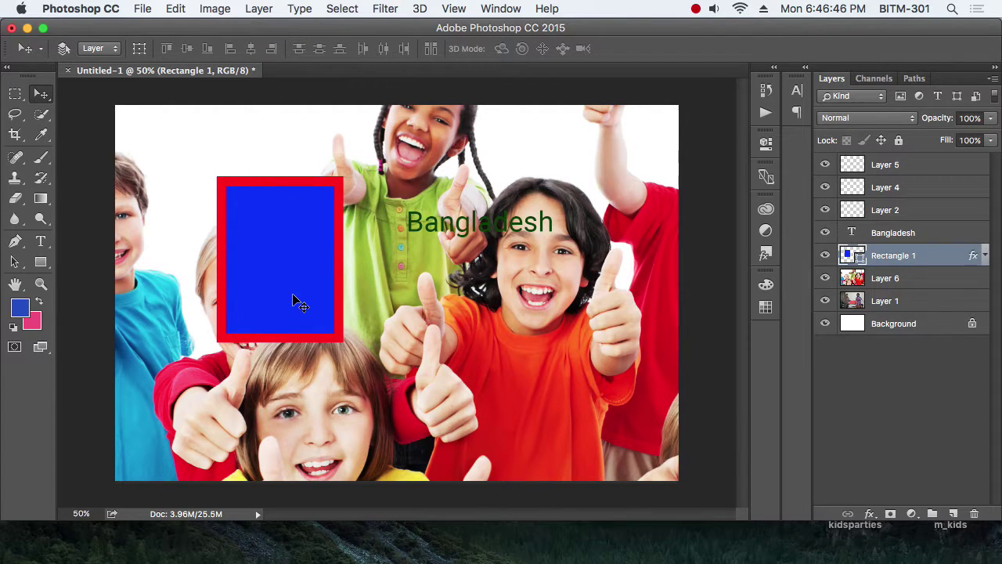
click(42, 93)
drag(302, 258, 310, 216)
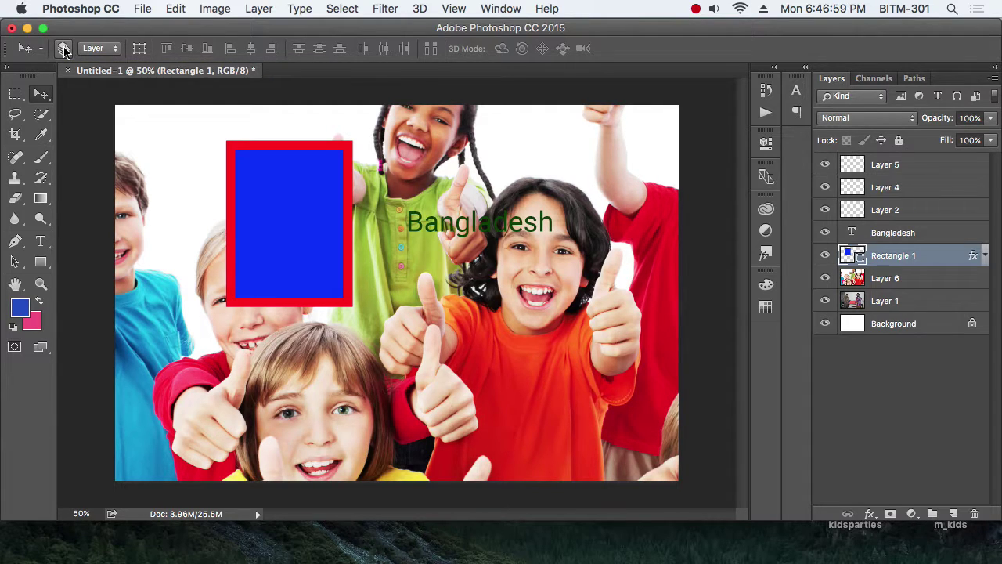
click(64, 48)
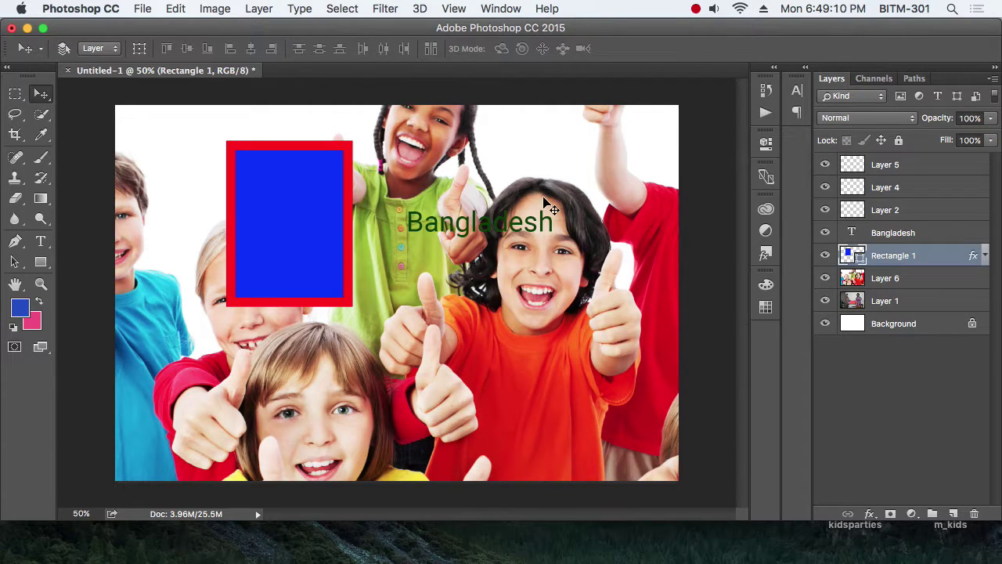
Delete the empty Layers 5, 4 and 2 and the Bangladesh text layer
click(908, 167)
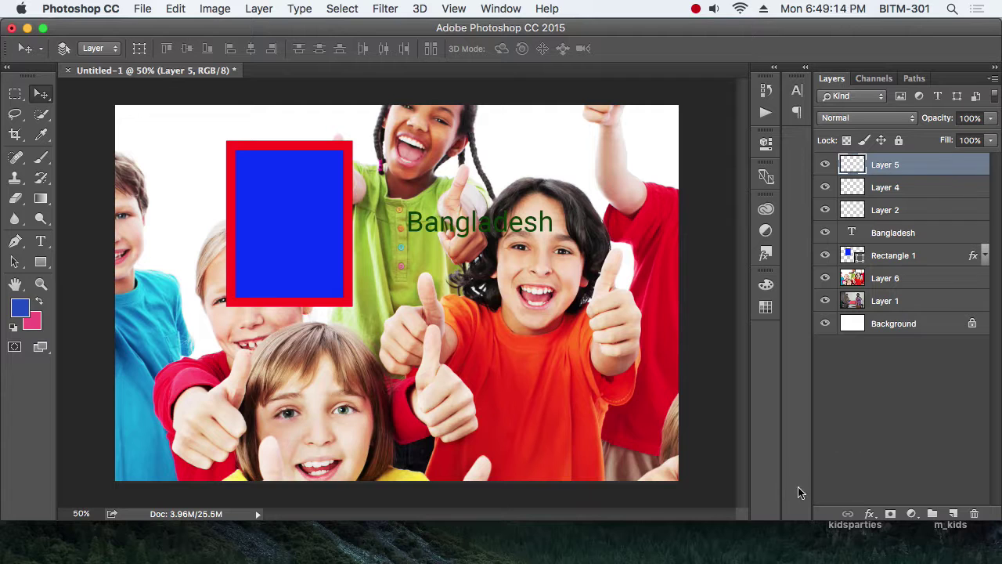
drag(797, 522, 806, 409)
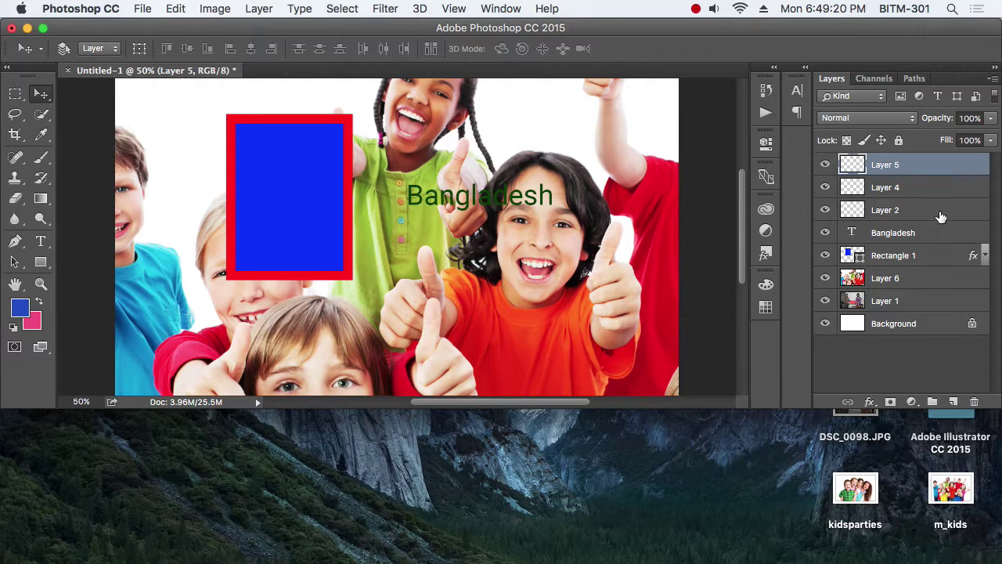
drag(895, 165, 971, 396)
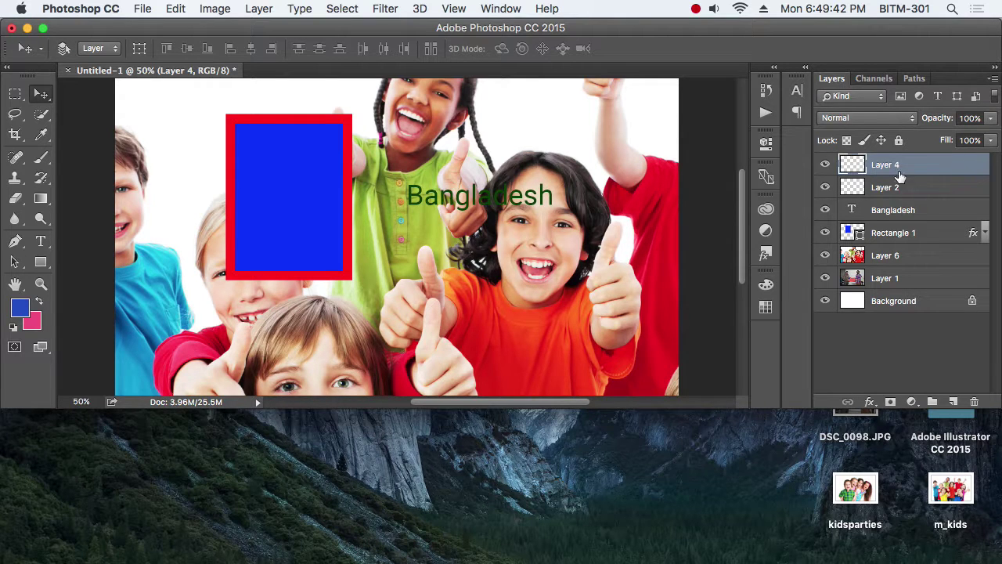
click(974, 402)
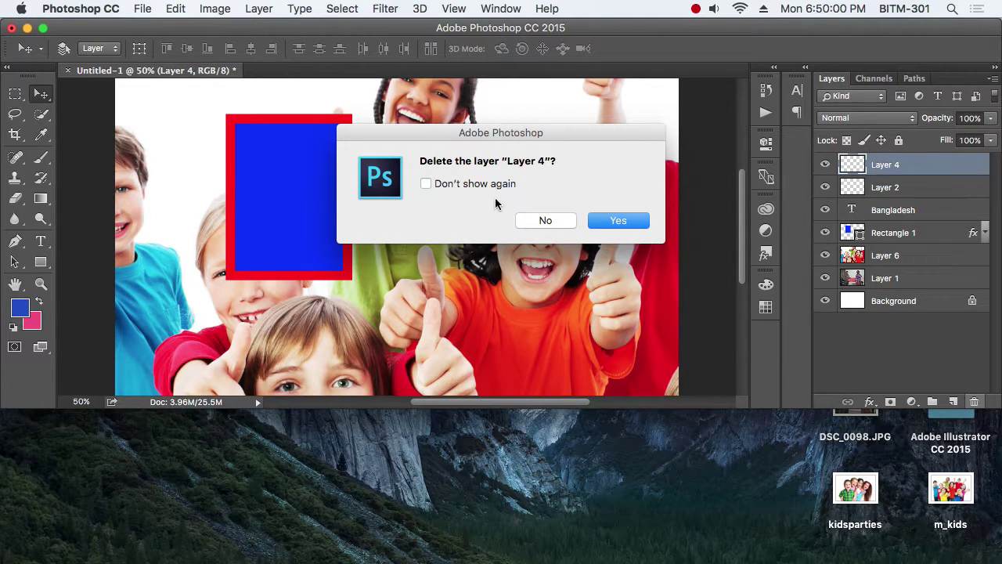
click(618, 221)
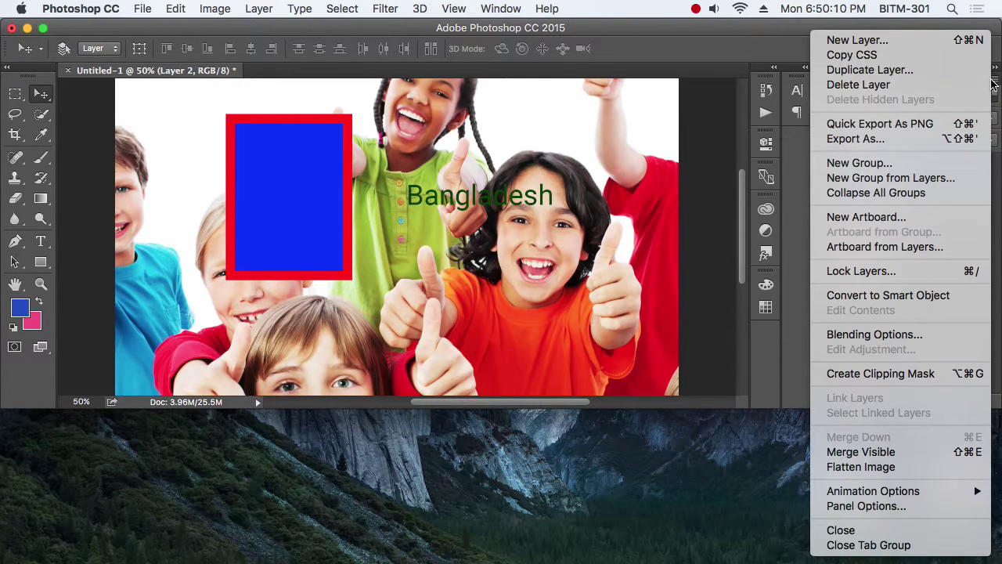
click(879, 86)
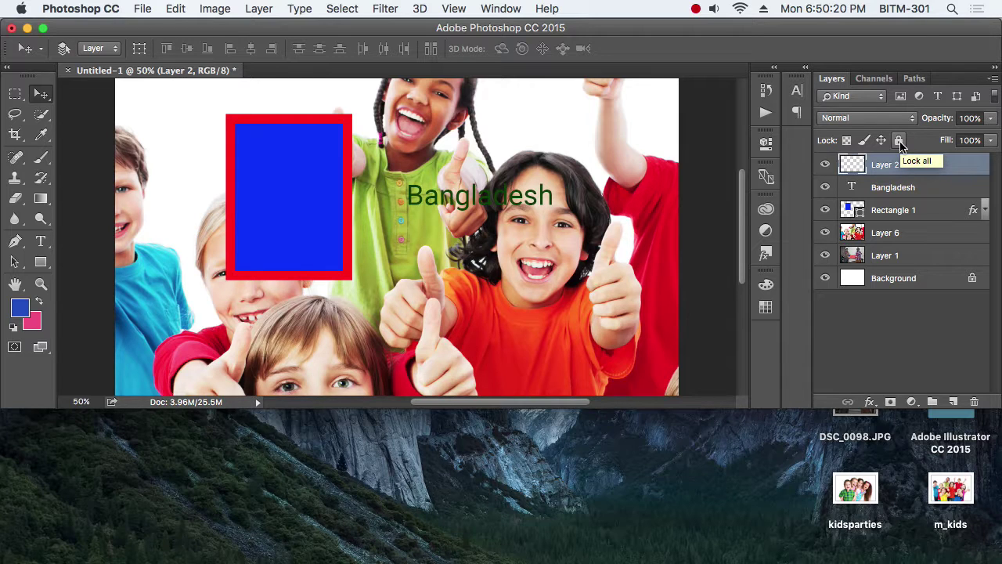
key(Delete)
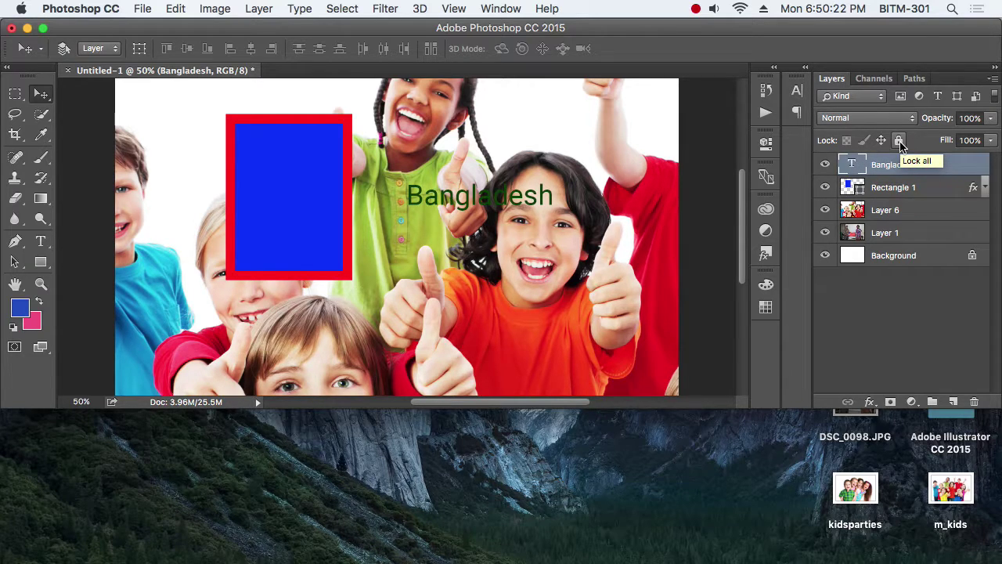
key(Delete)
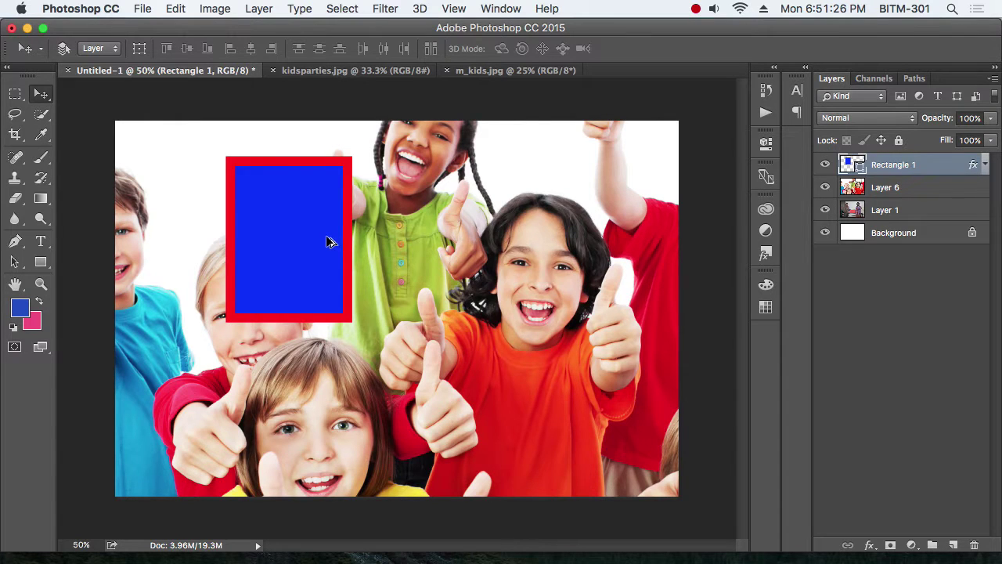
drag(328, 241, 538, 294)
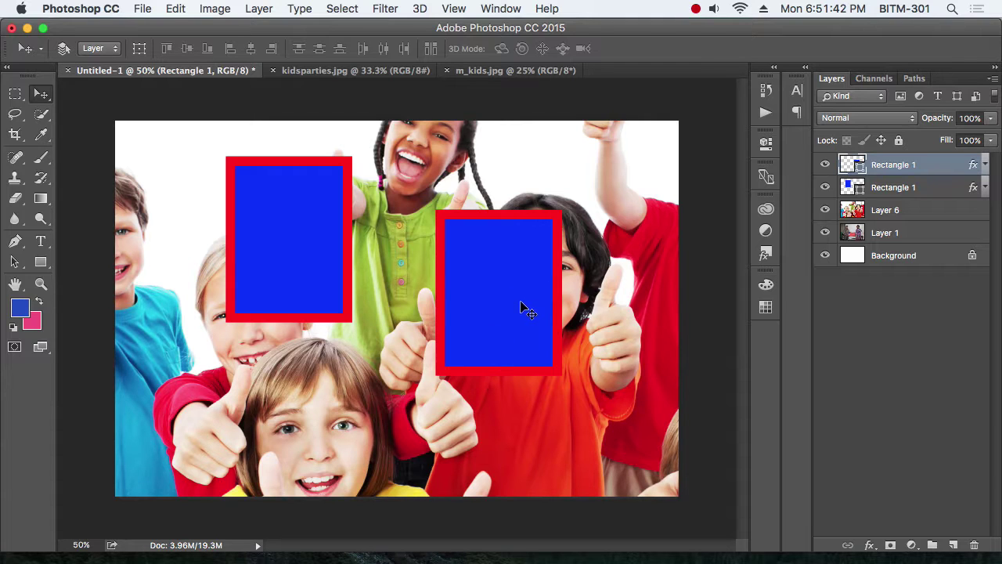
mouse_move(527, 284)
mouse_down()
mouse_move(477, 275)
mouse_move(482, 282)
mouse_up()
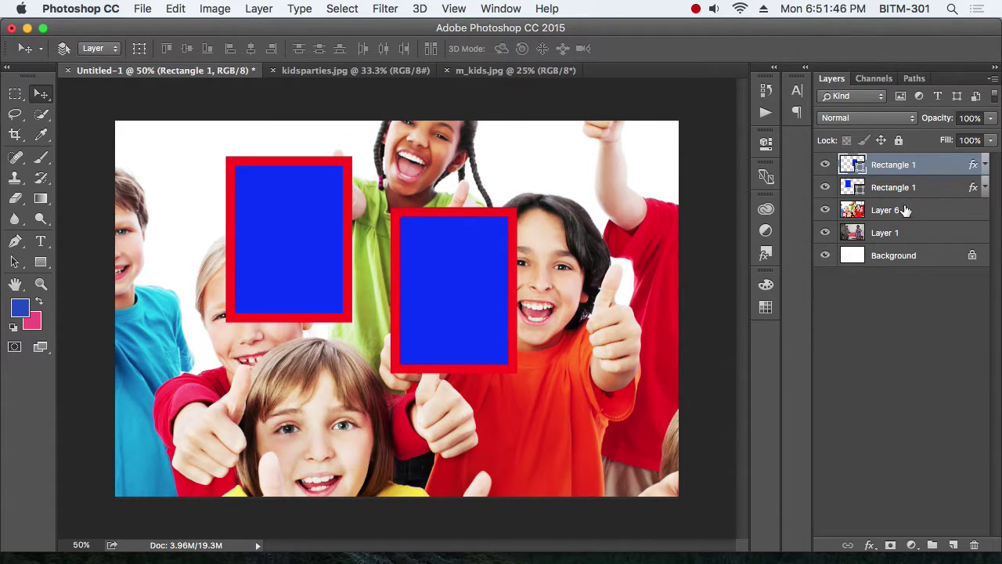
key(Delete)
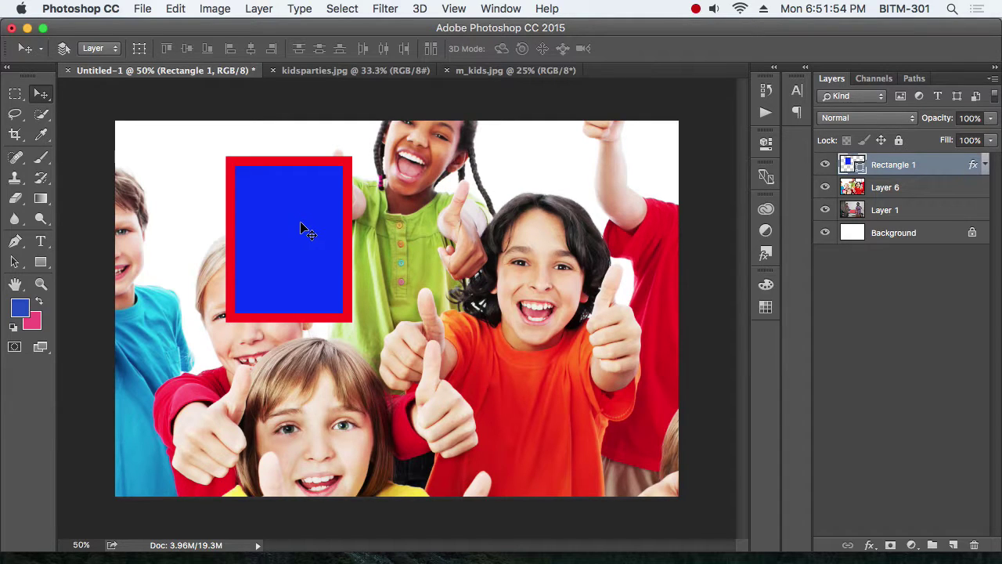
Duplicate Rectangle 1 within the same document, move the copy, then undo it
right_click(889, 170)
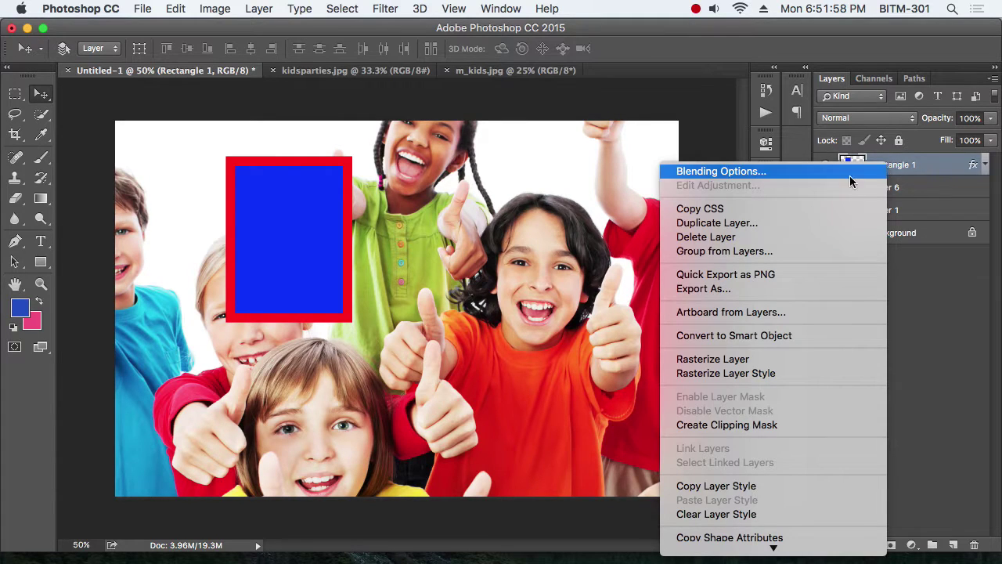
click(744, 225)
drag(529, 198, 600, 112)
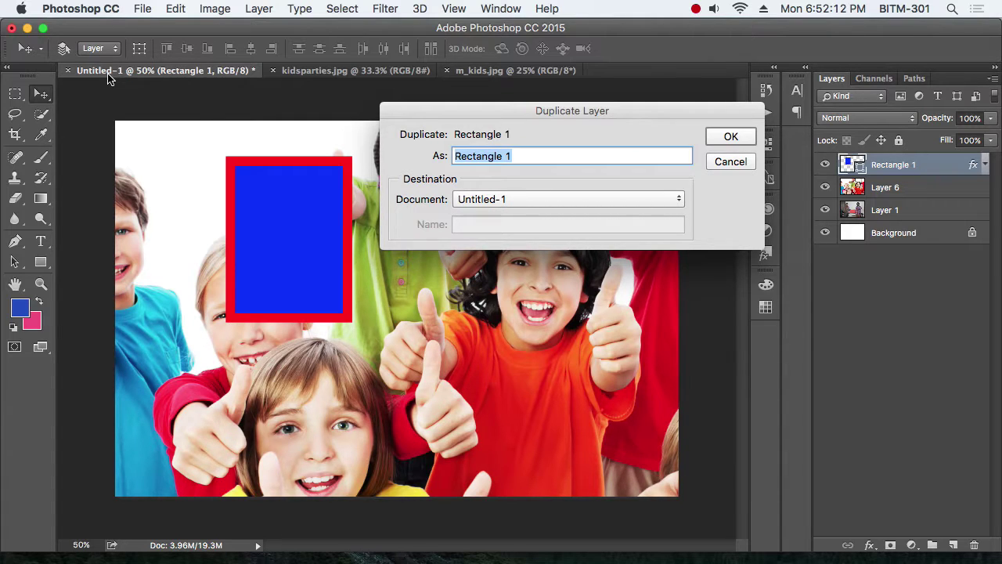
click(736, 137)
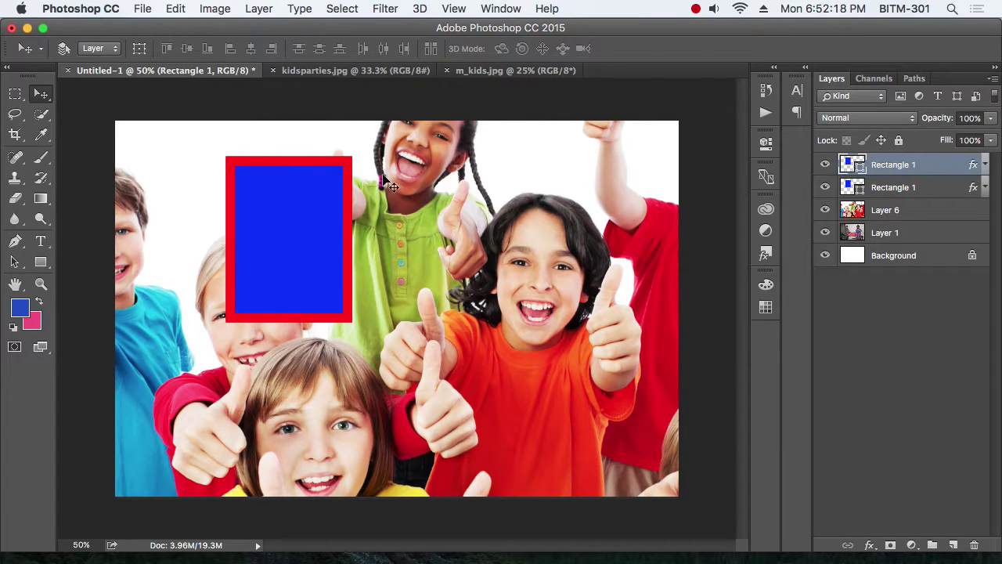
drag(307, 212, 471, 244)
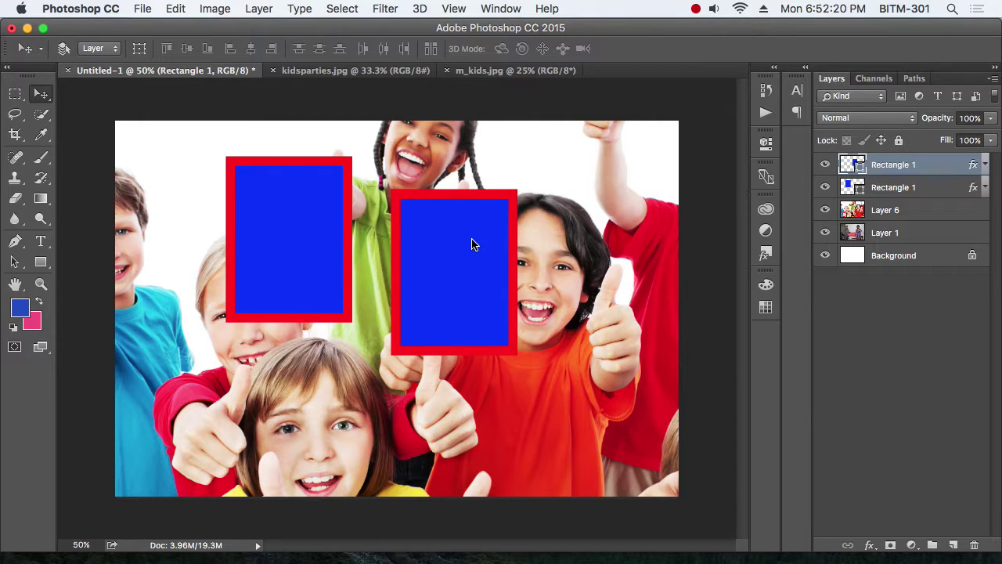
key(ctrl+z)
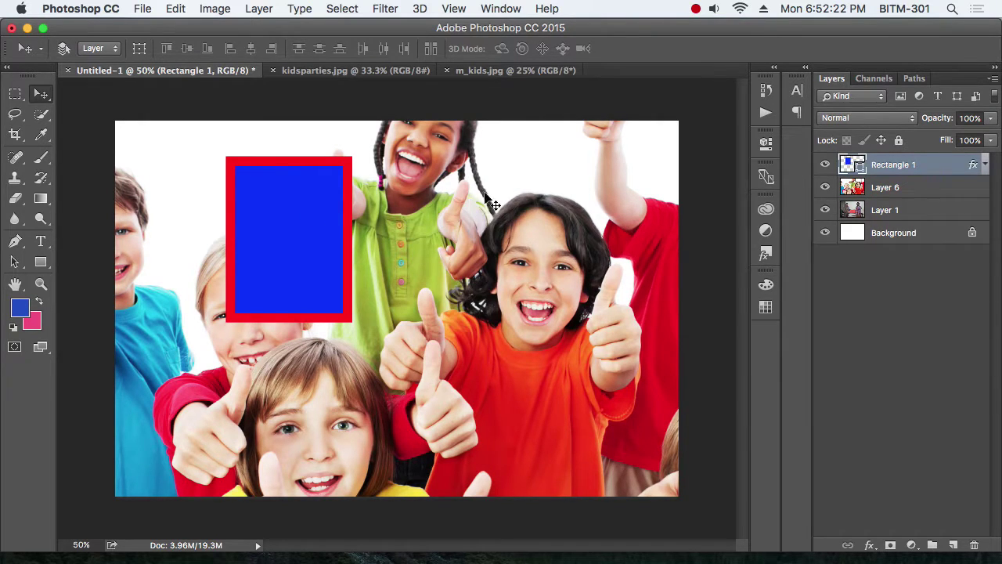
Duplicate Rectangle 1 into kidsparties.jpg and view that document
right_click(903, 165)
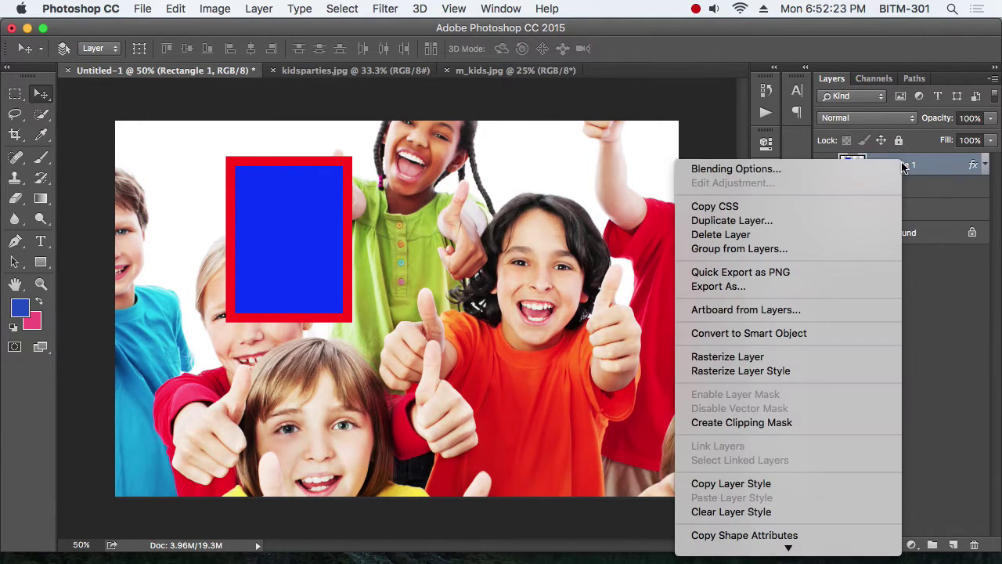
click(783, 222)
click(507, 199)
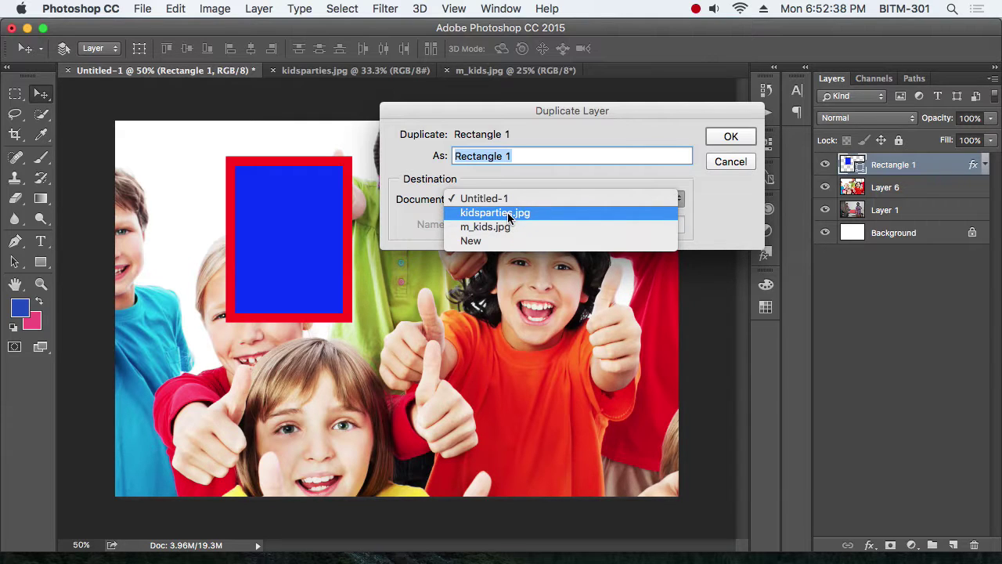
click(508, 215)
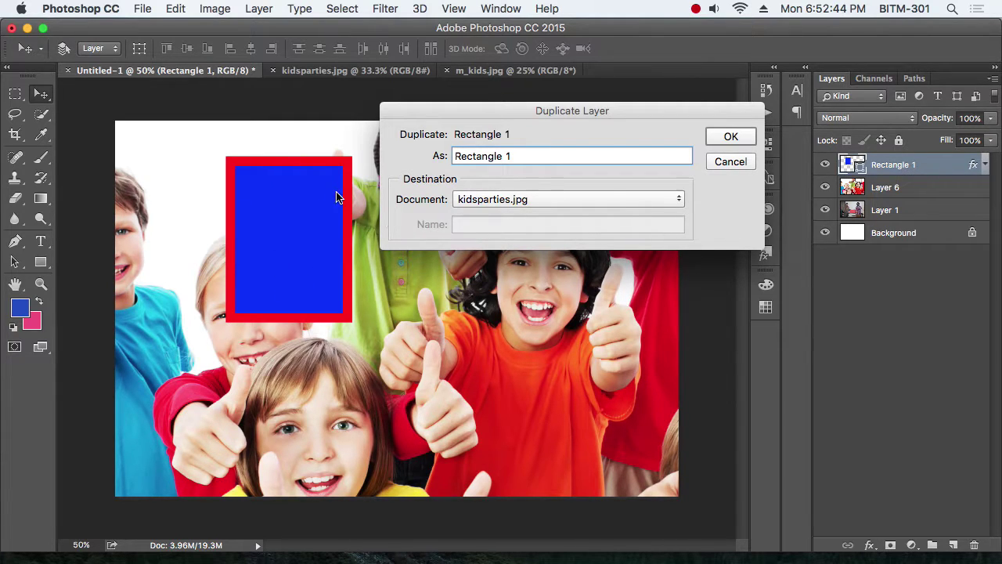
click(739, 138)
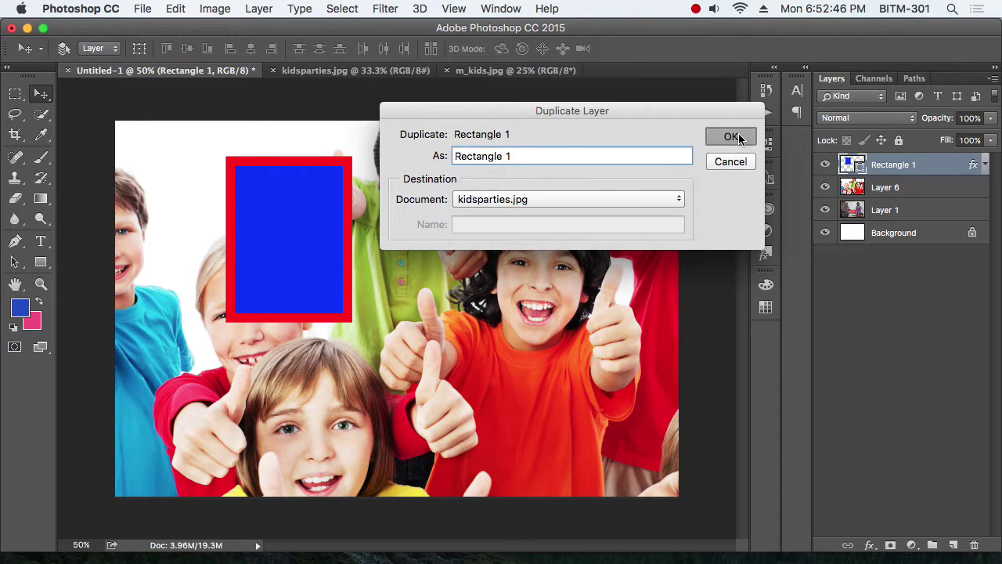
click(353, 72)
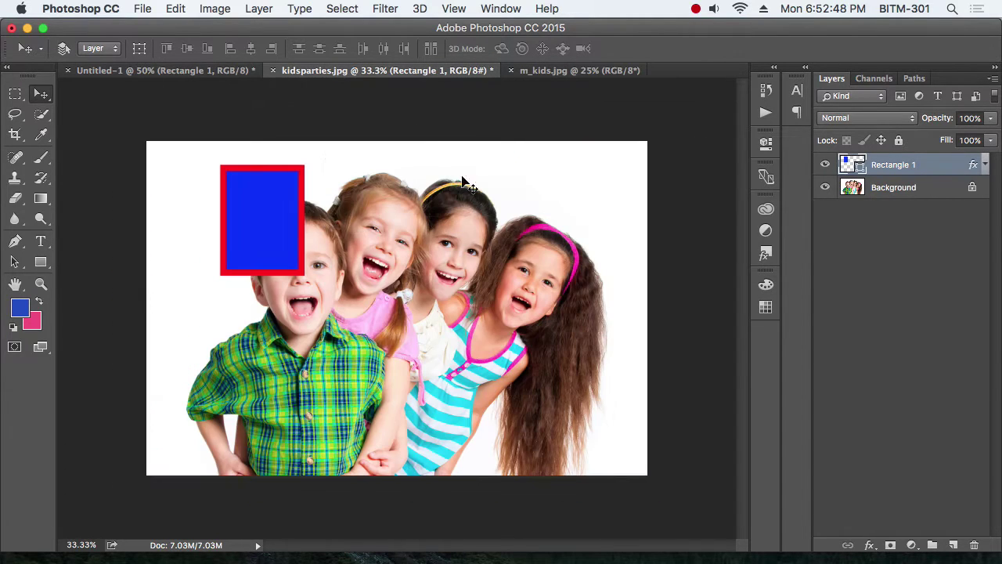
Duplicate Rectangle 1 from Untitled-1 into a new document named 'test'
click(209, 71)
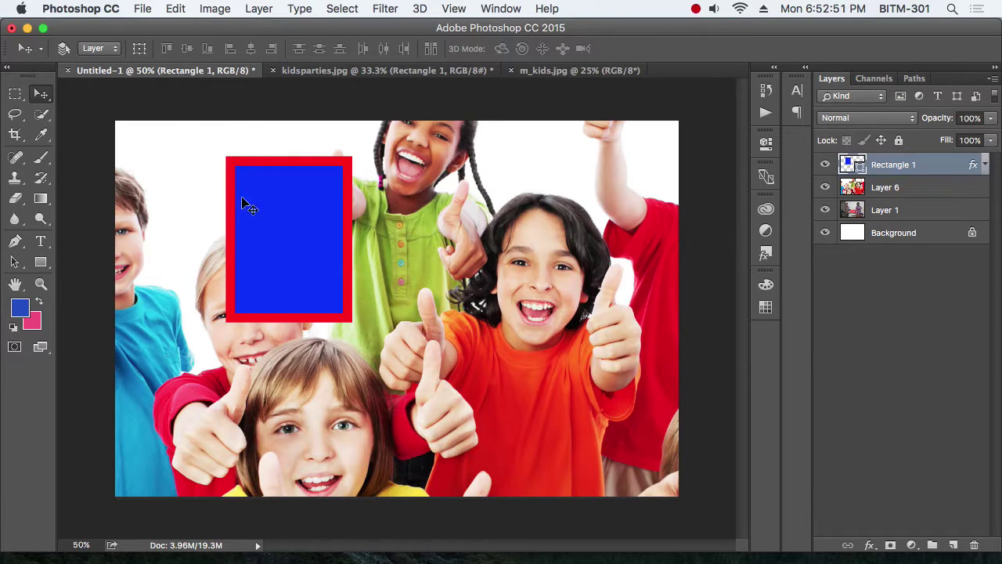
click(346, 72)
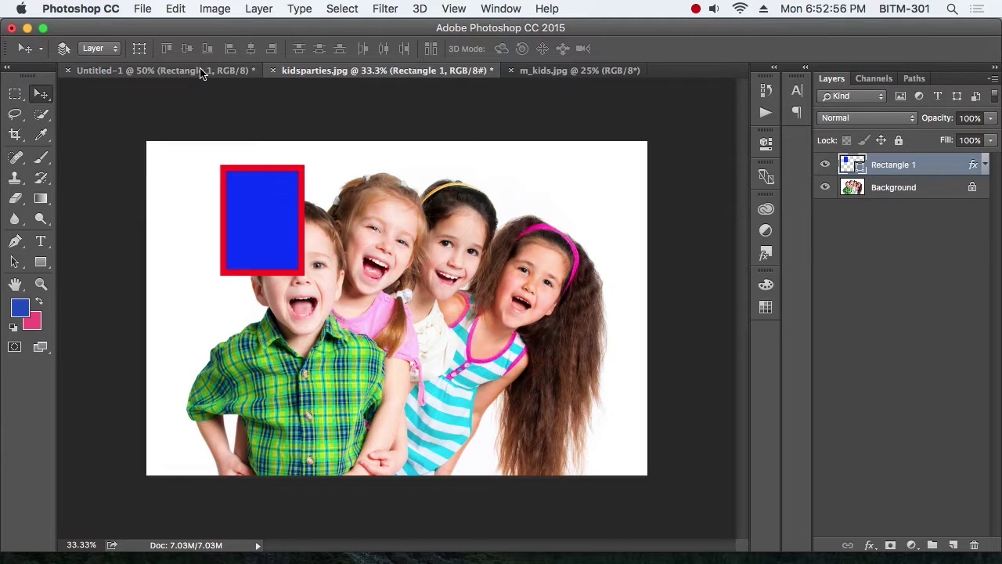
drag(266, 164, 215, 77)
right_click(901, 163)
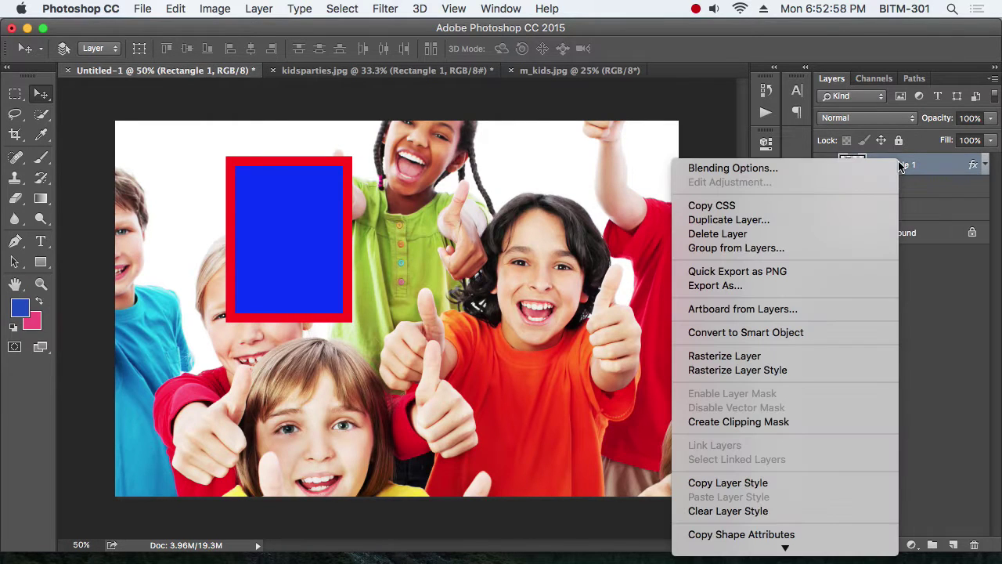
click(767, 223)
click(529, 202)
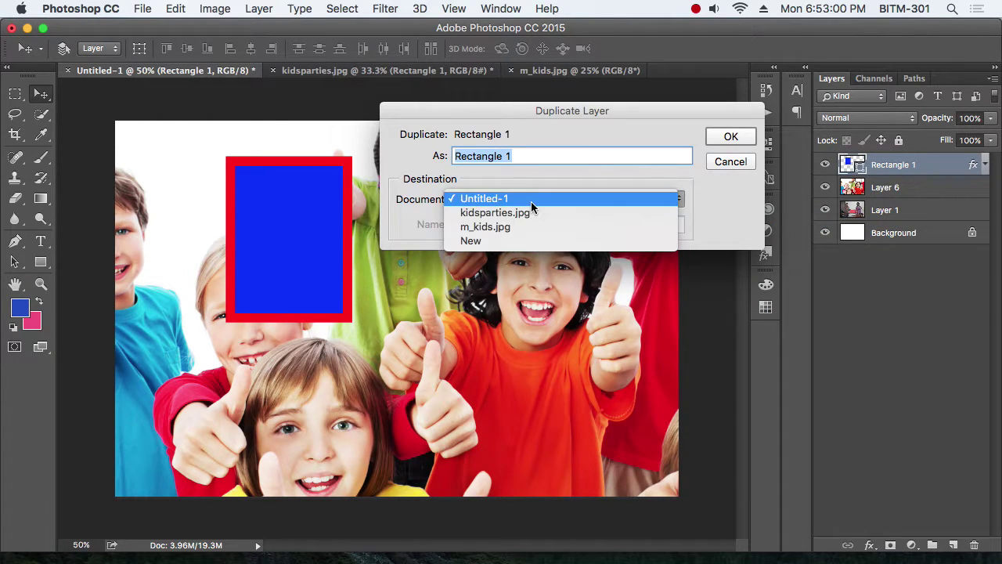
click(490, 242)
text(test)
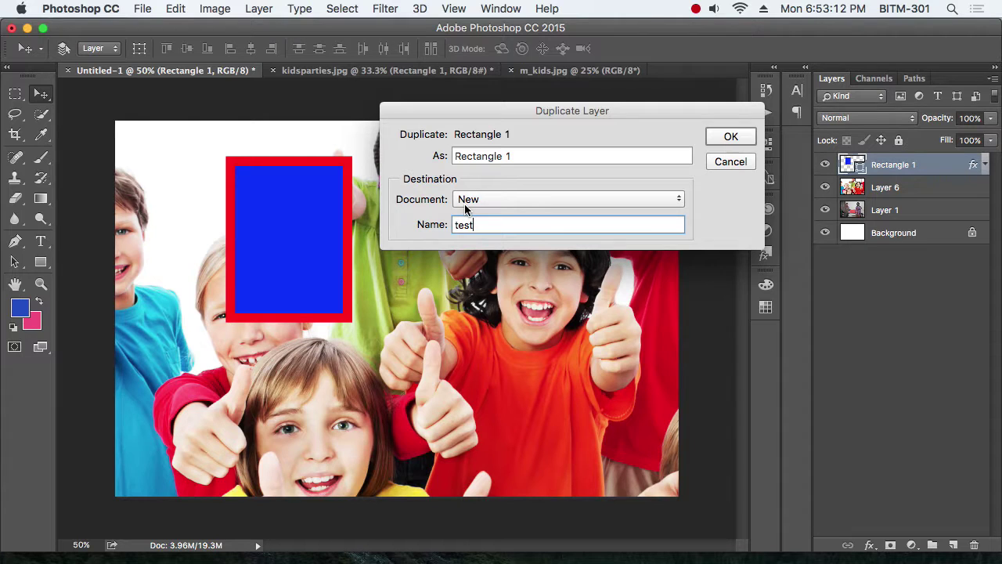
click(740, 138)
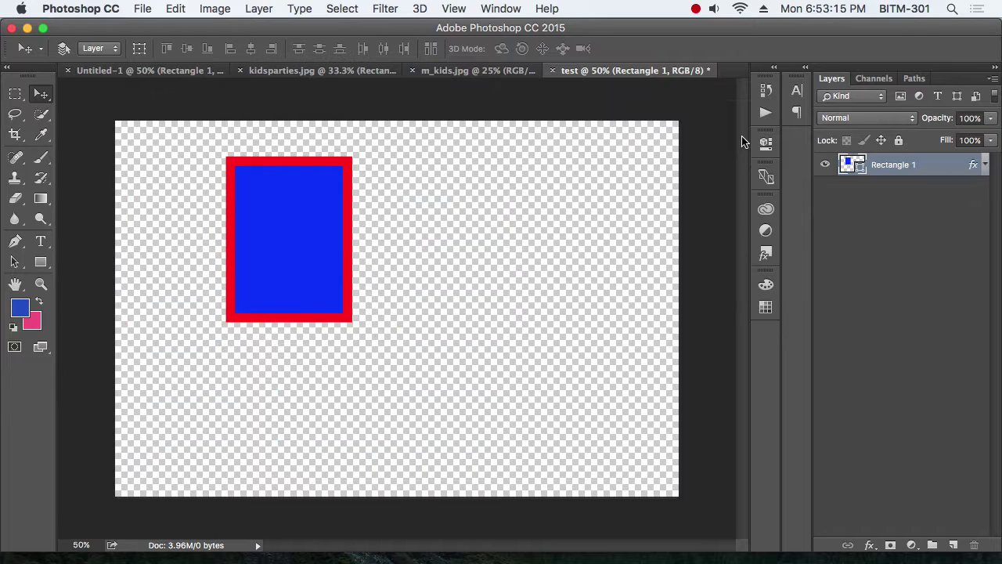
click(167, 72)
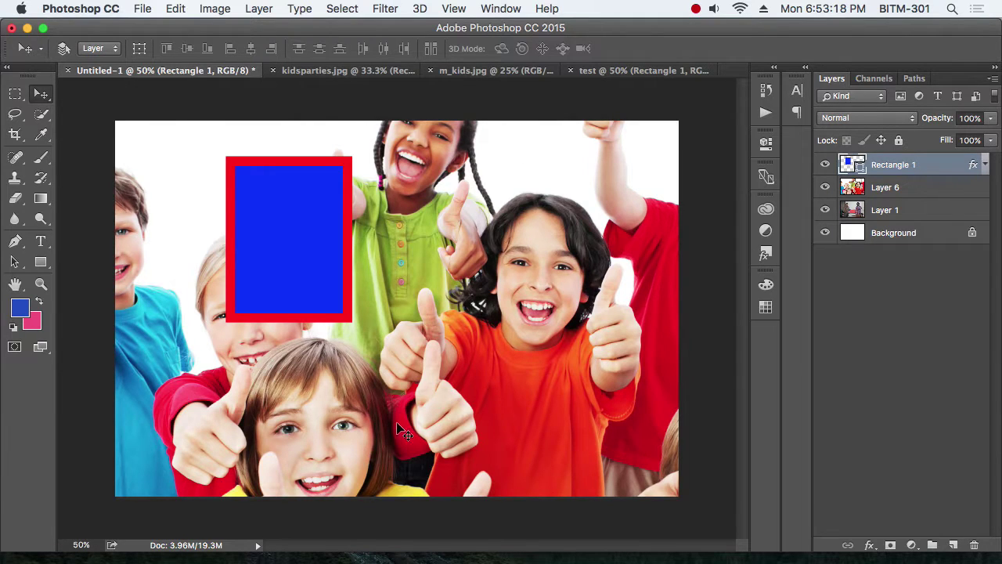
Move the rectangle in kidsparties.jpg over the boy's face
click(671, 71)
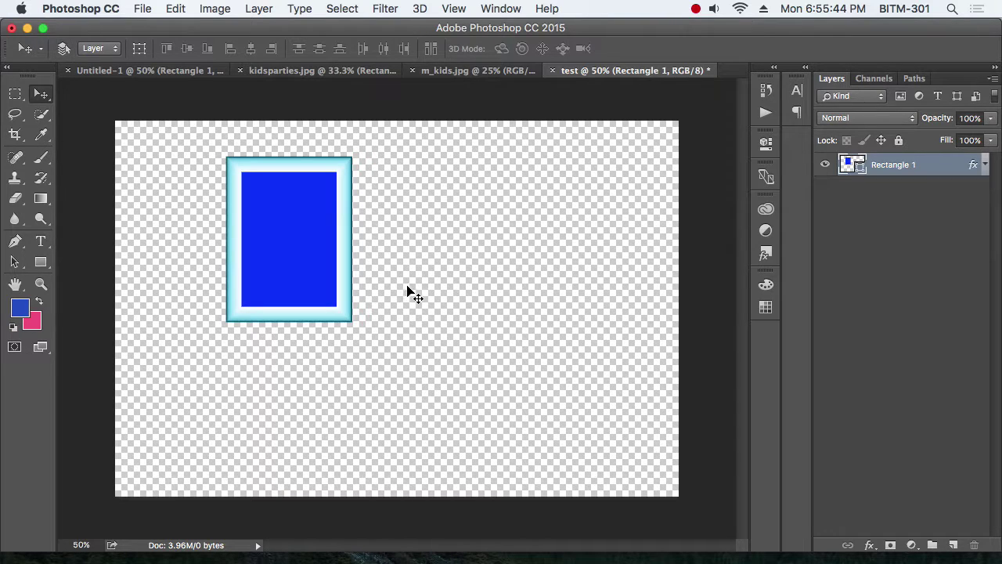
click(310, 72)
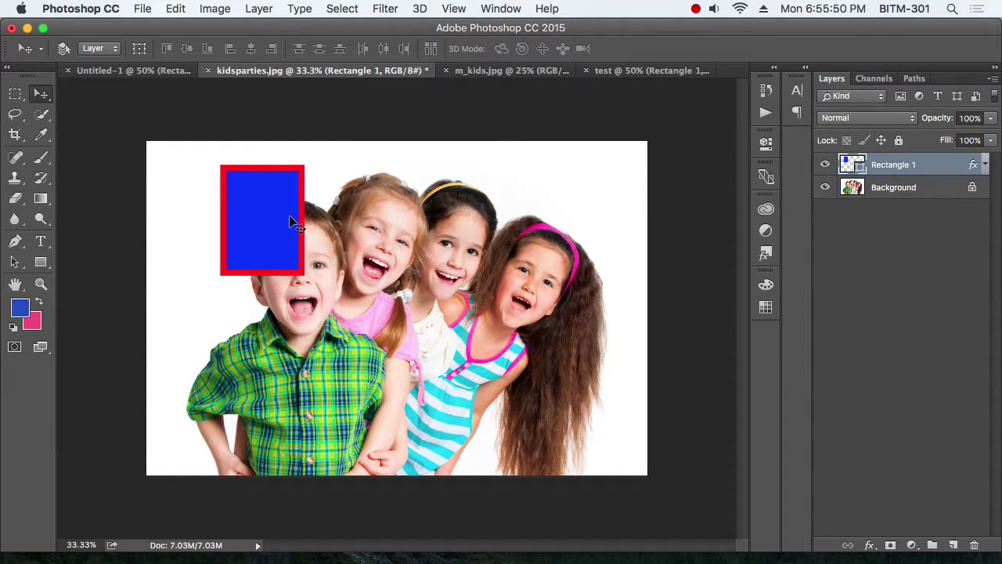
drag(288, 224, 420, 255)
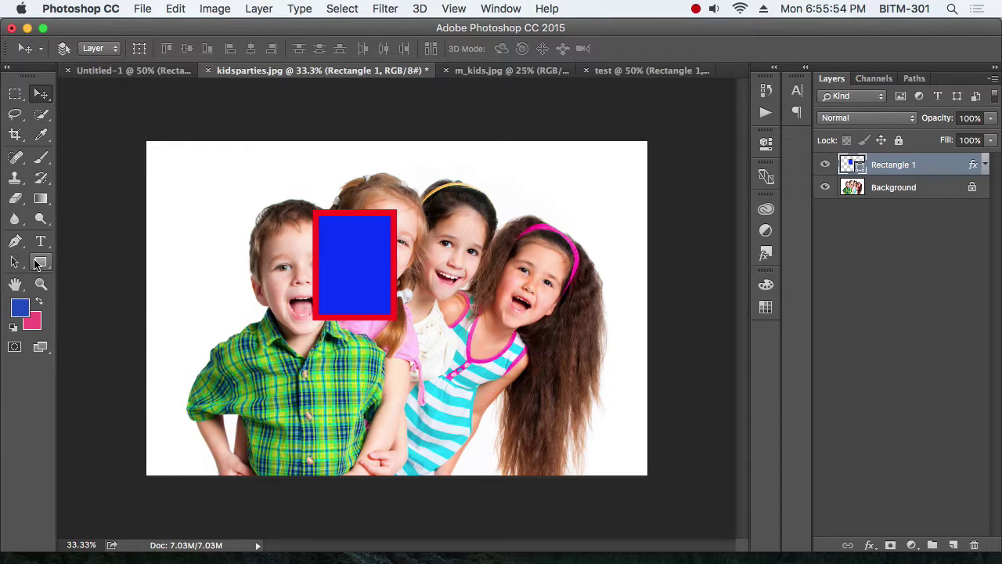
click(44, 263)
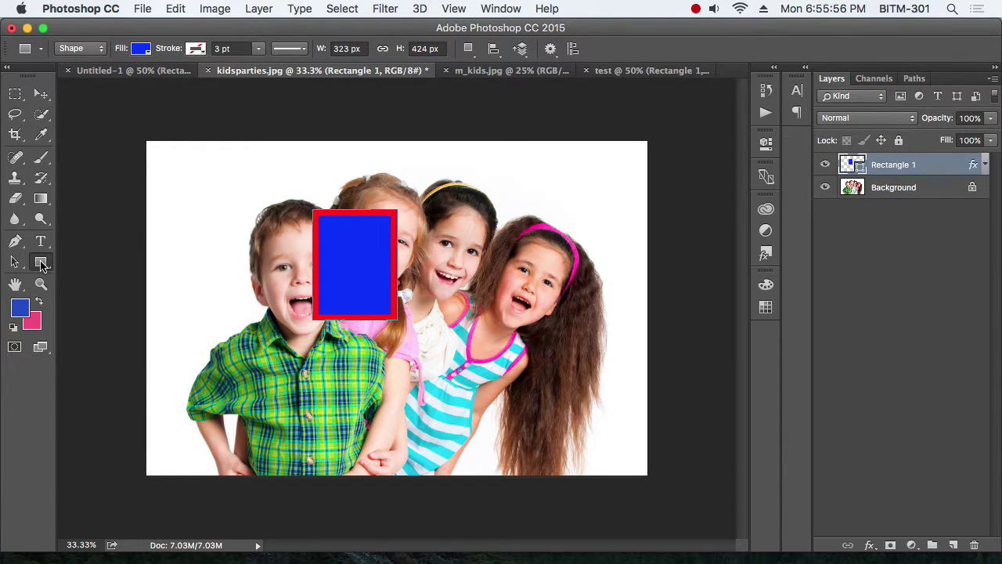
click(41, 93)
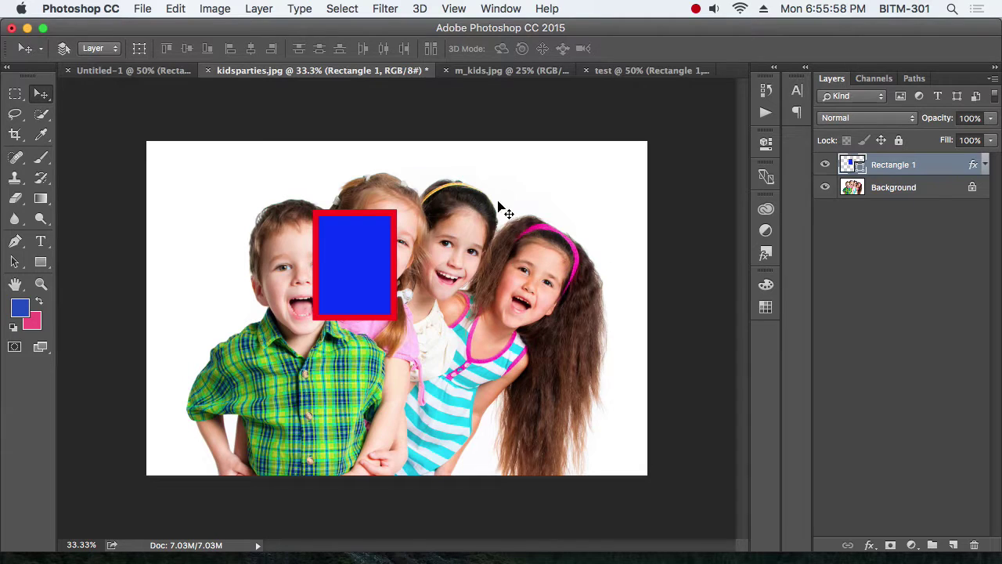
click(253, 9)
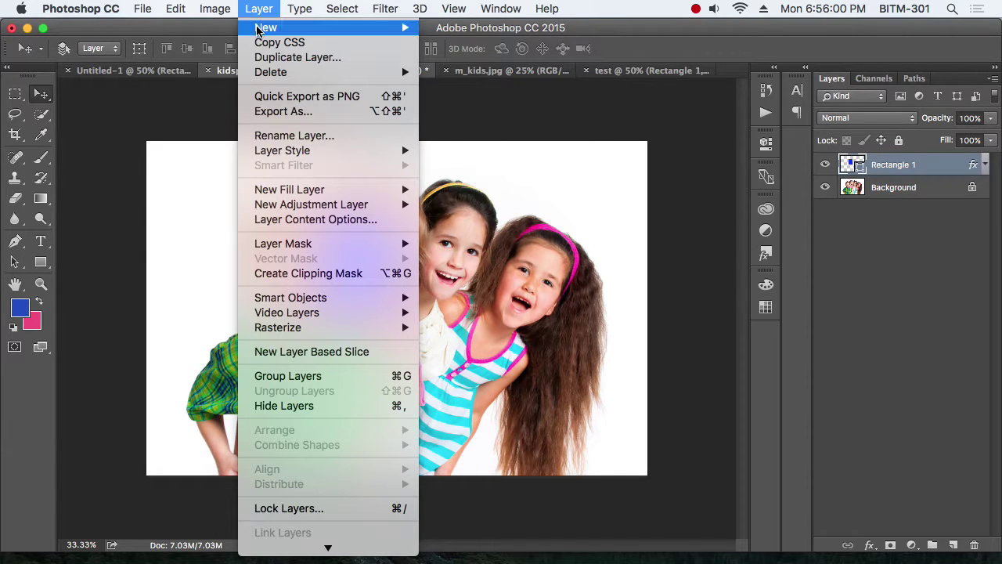
mouse_move(265, 27)
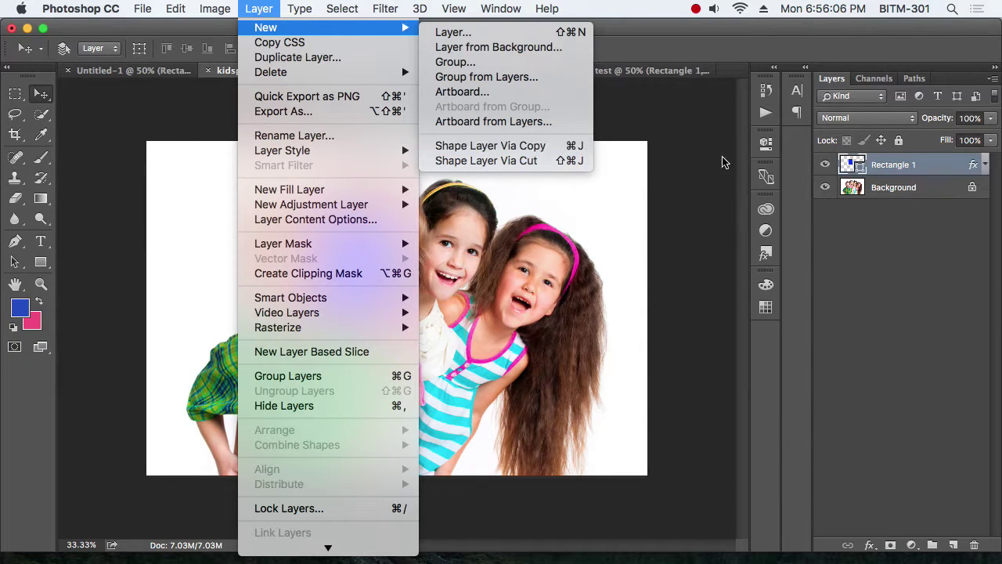
Duplicate the rectangle over the right girl's face, then hide both rectangle layers
click(546, 150)
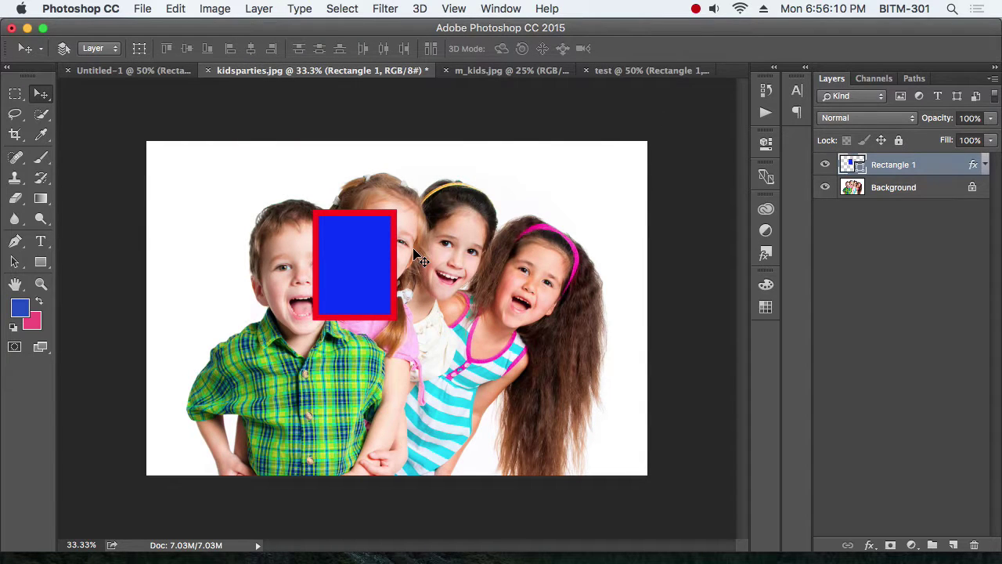
key(super+j)
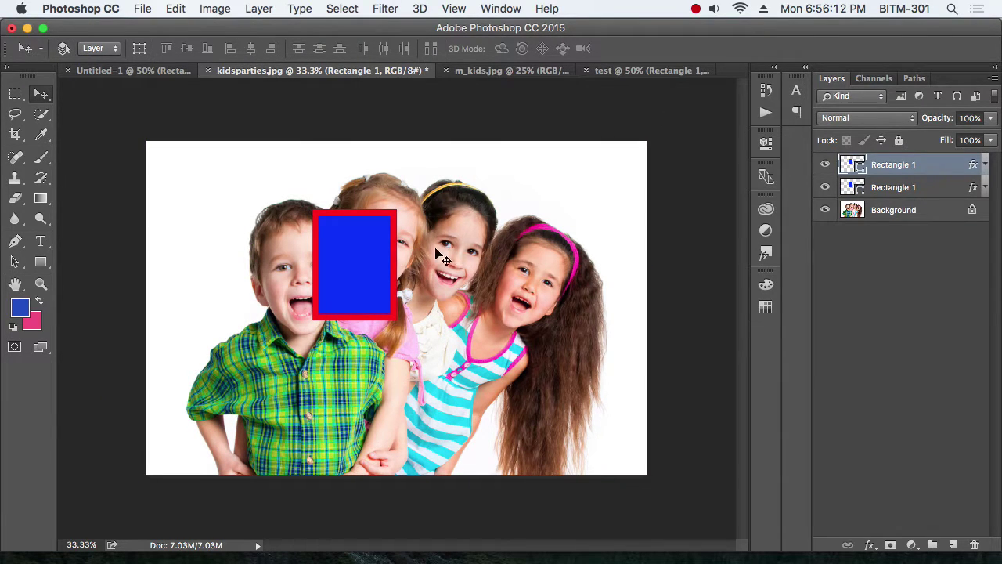
drag(382, 244, 561, 263)
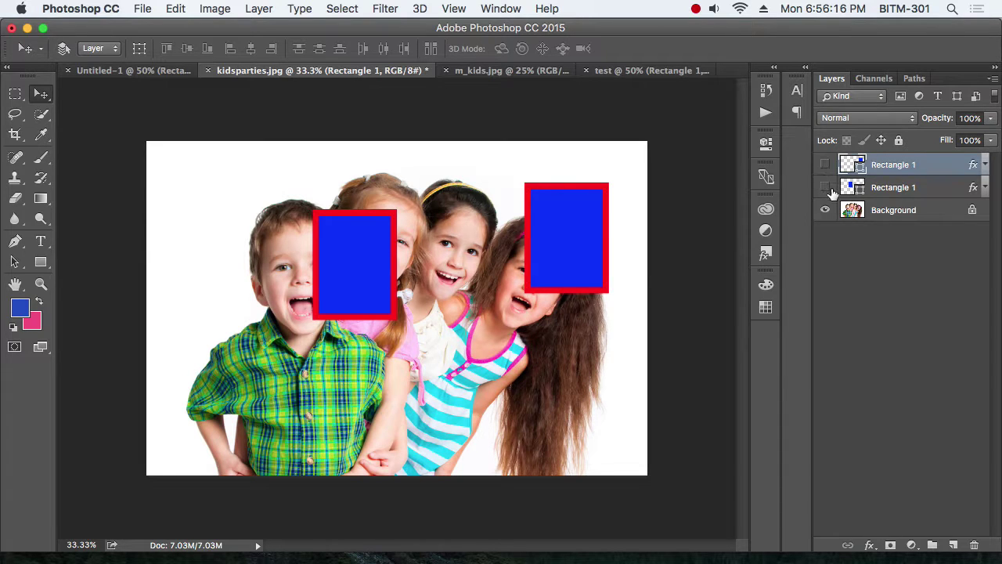
drag(825, 165, 825, 188)
click(886, 210)
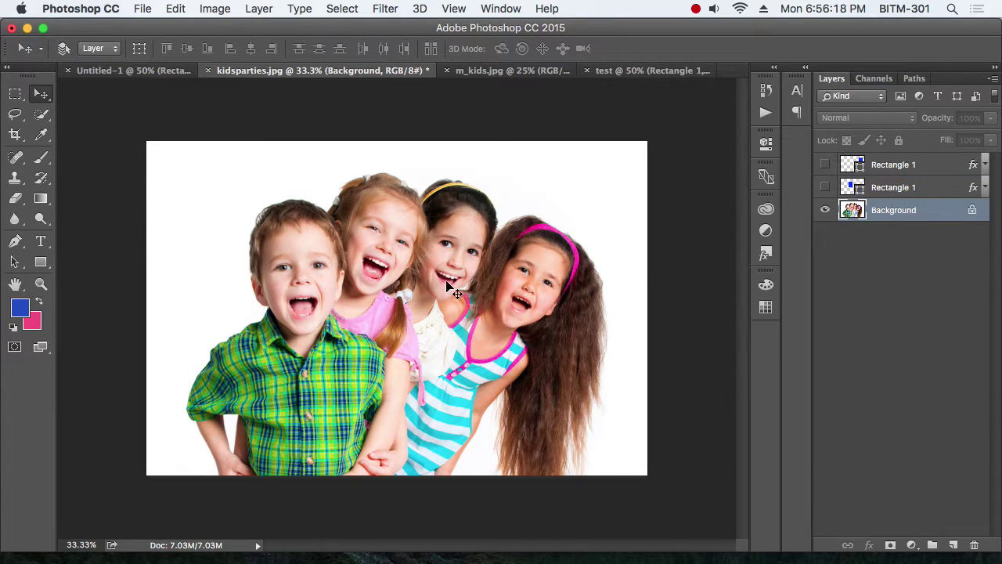
key(m)
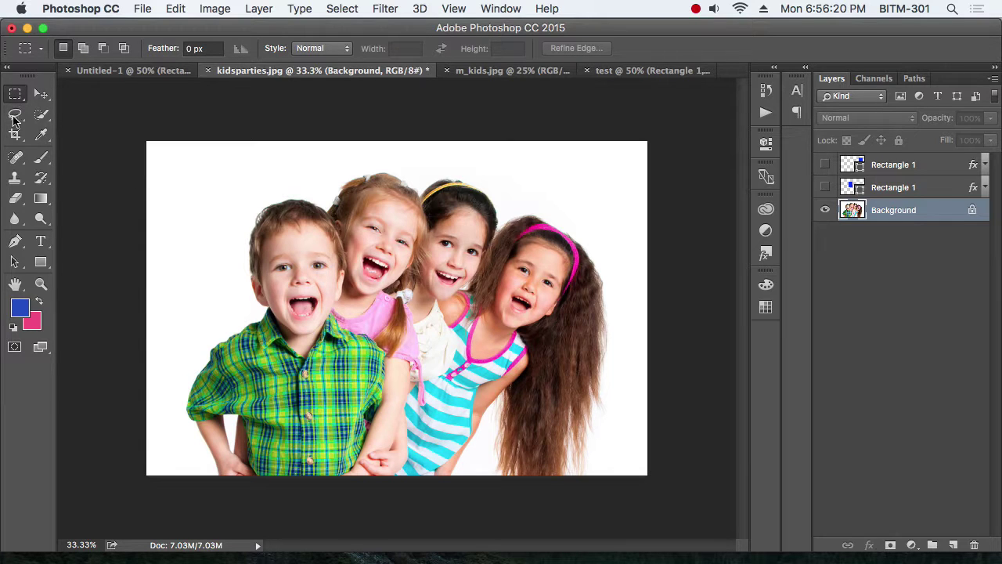
Copy the girls' faces to a new layer, reposition it, and hide it
mouse_move(435, 209)
mouse_down()
mouse_move(548, 288)
mouse_move(509, 322)
mouse_up()
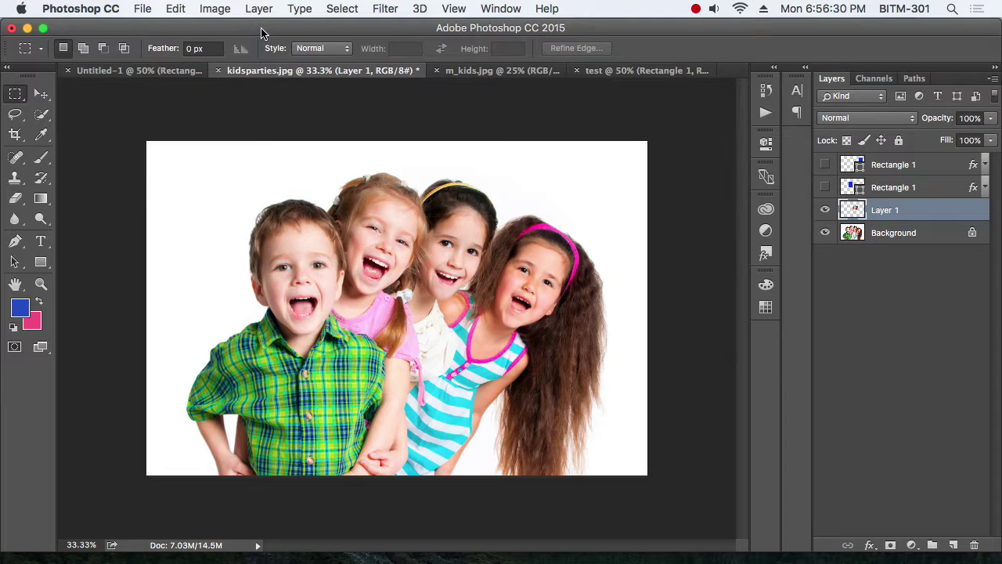
key(v)
mouse_move(479, 305)
mouse_down()
mouse_move(581, 203)
mouse_move(597, 201)
mouse_up()
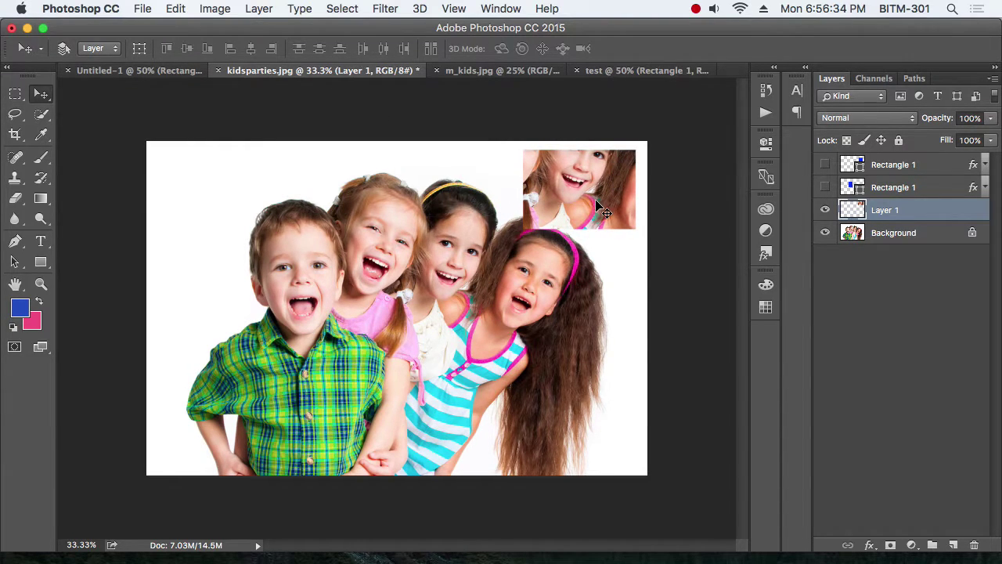
mouse_move(597, 203)
mouse_down()
mouse_move(491, 246)
mouse_move(429, 291)
mouse_up()
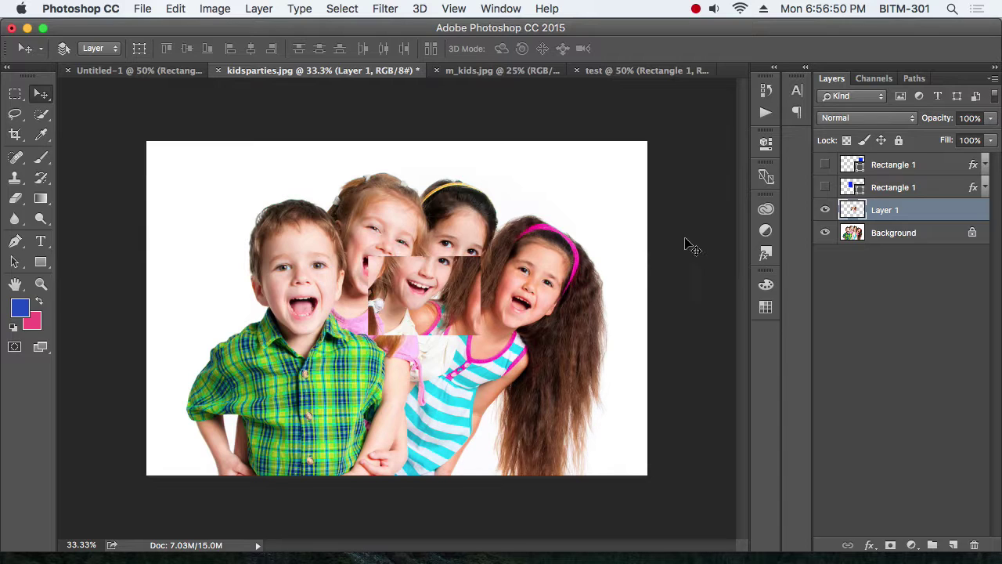
click(824, 210)
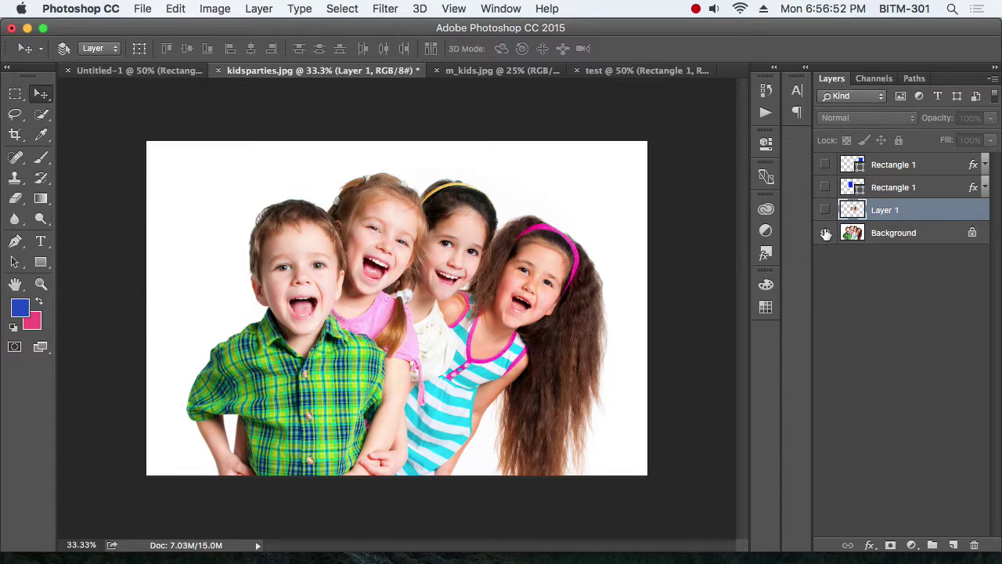
Add a new empty layer above the Background layer
click(825, 233)
click(824, 233)
click(867, 235)
click(953, 544)
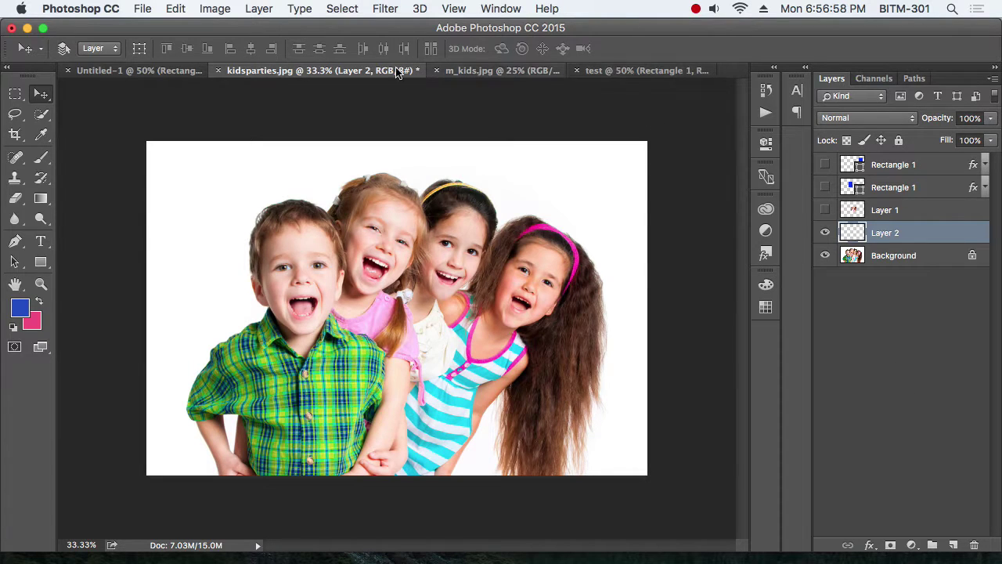
In Untitled-1, hide the old photo layers, draw three stacked blue rectangles, and select their layers
click(129, 70)
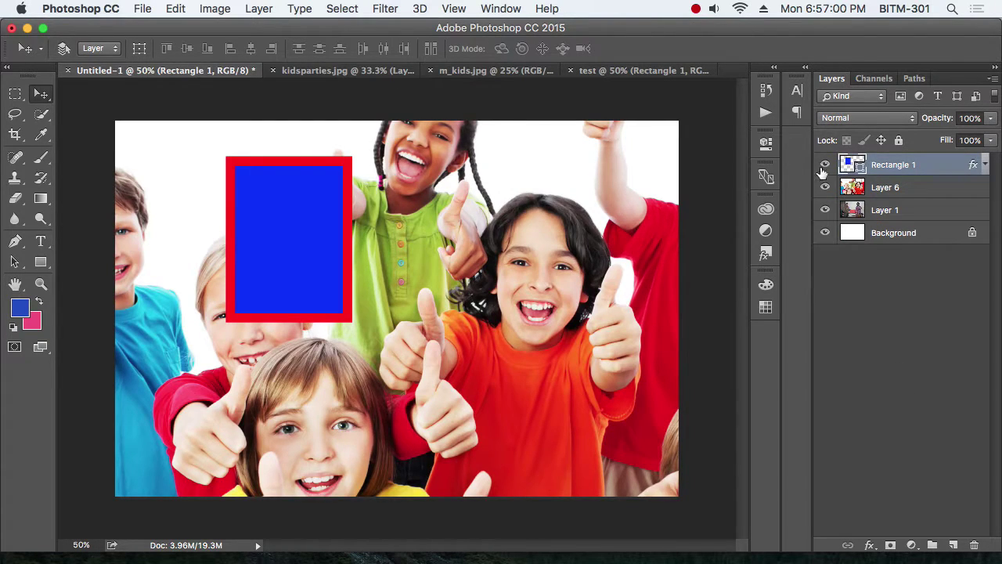
drag(824, 166, 826, 211)
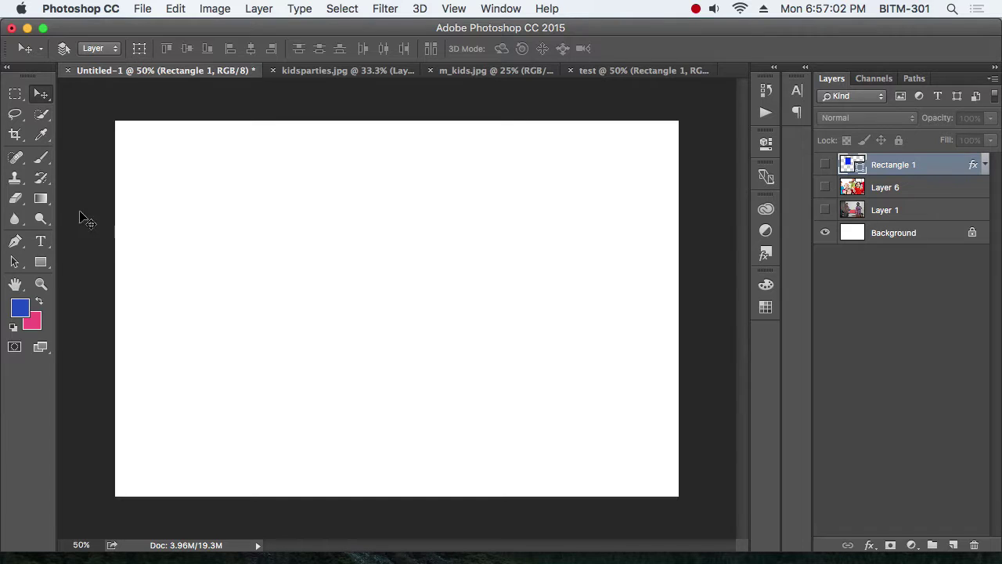
click(41, 263)
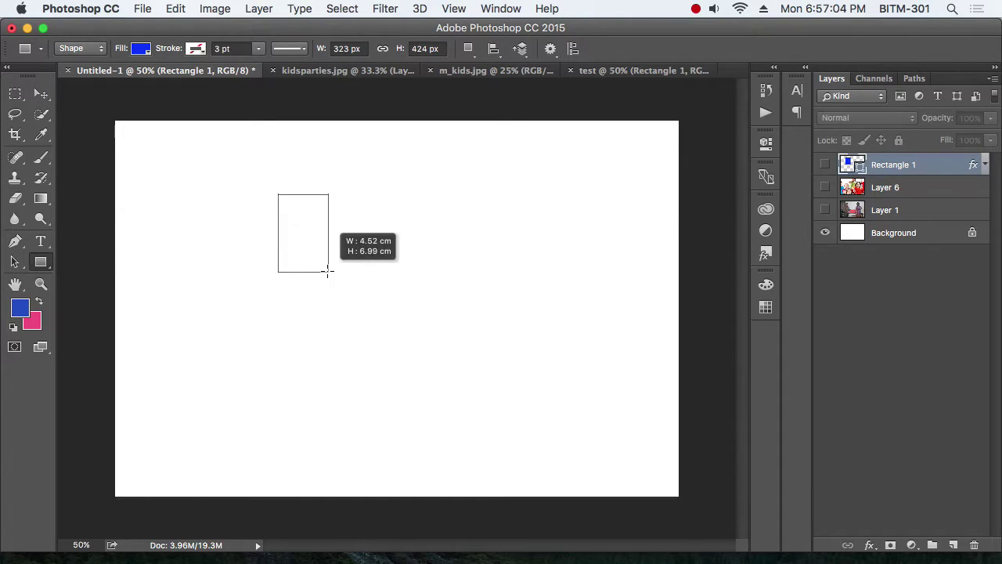
mouse_move(278, 194)
mouse_down()
mouse_move(328, 272)
mouse_move(310, 334)
mouse_up()
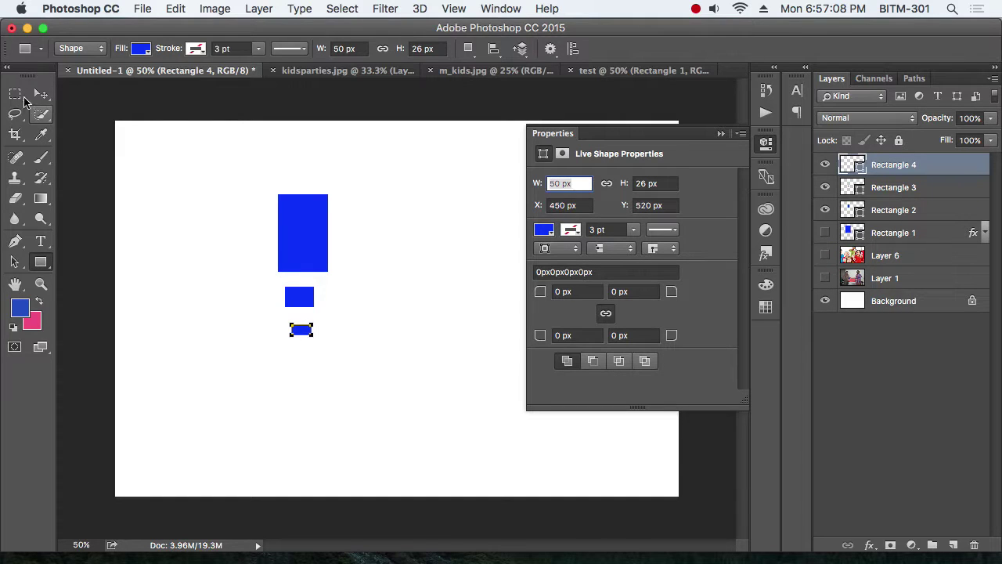
click(41, 93)
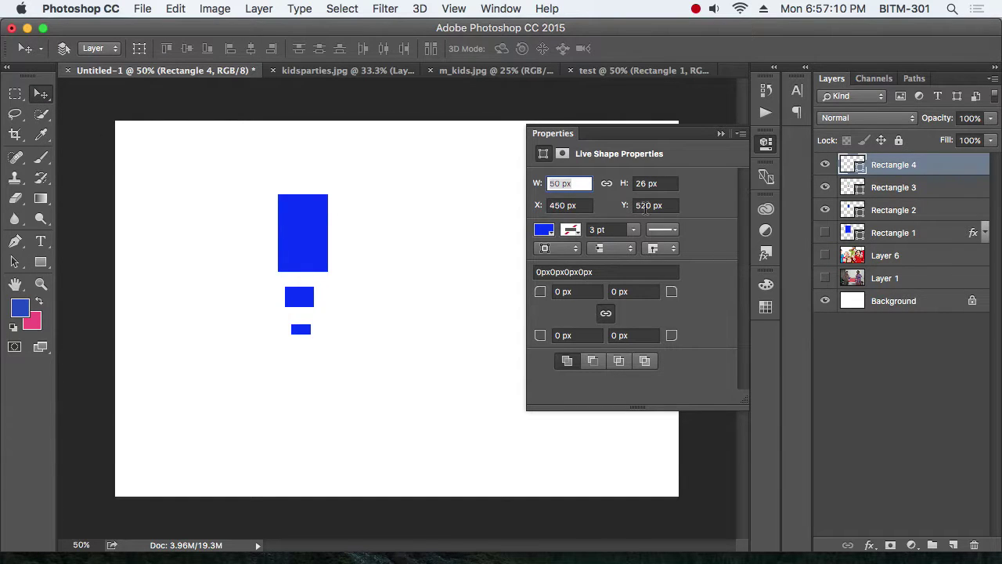
shift+click(902, 213)
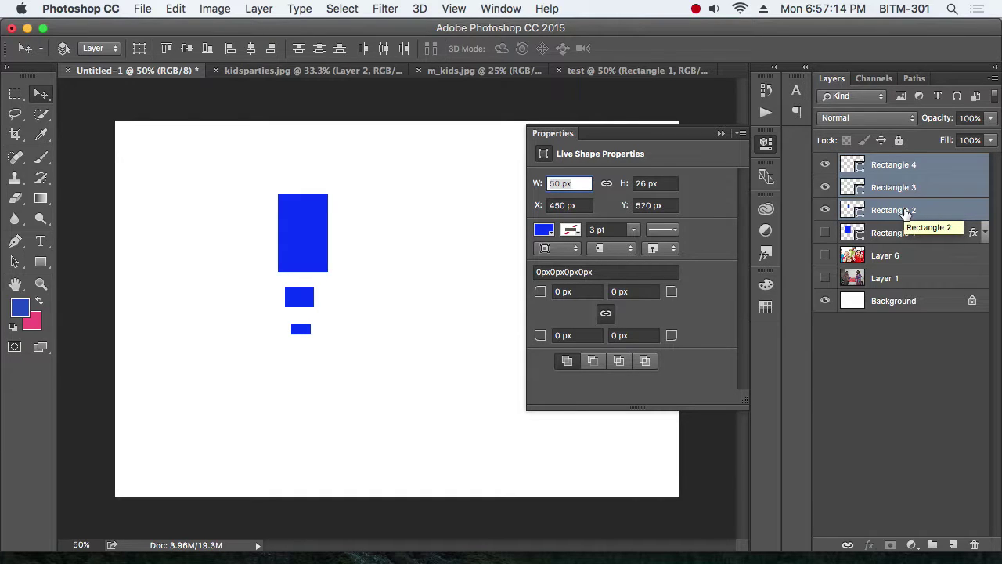
Align the three blue rectangles along their left edges
click(765, 144)
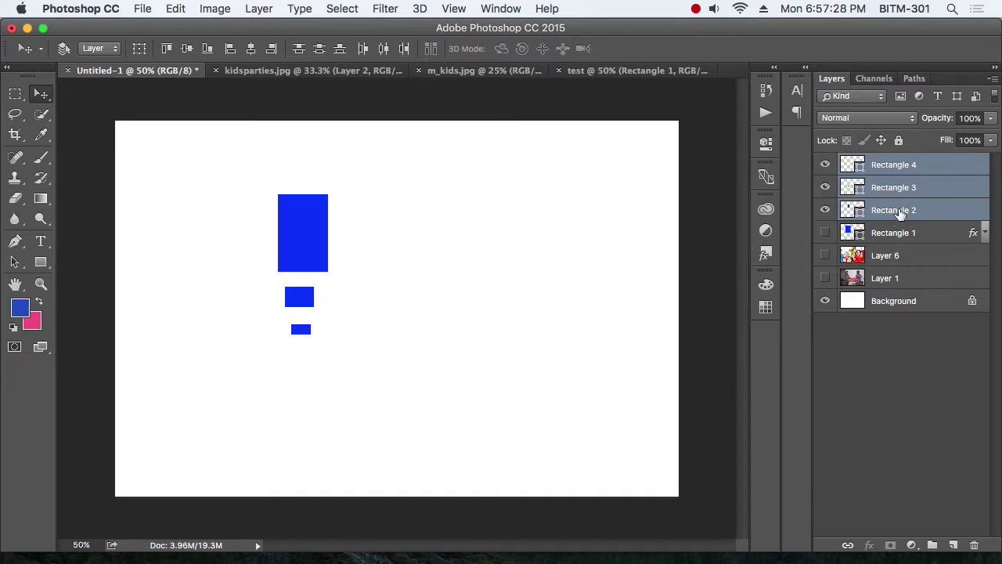
click(258, 9)
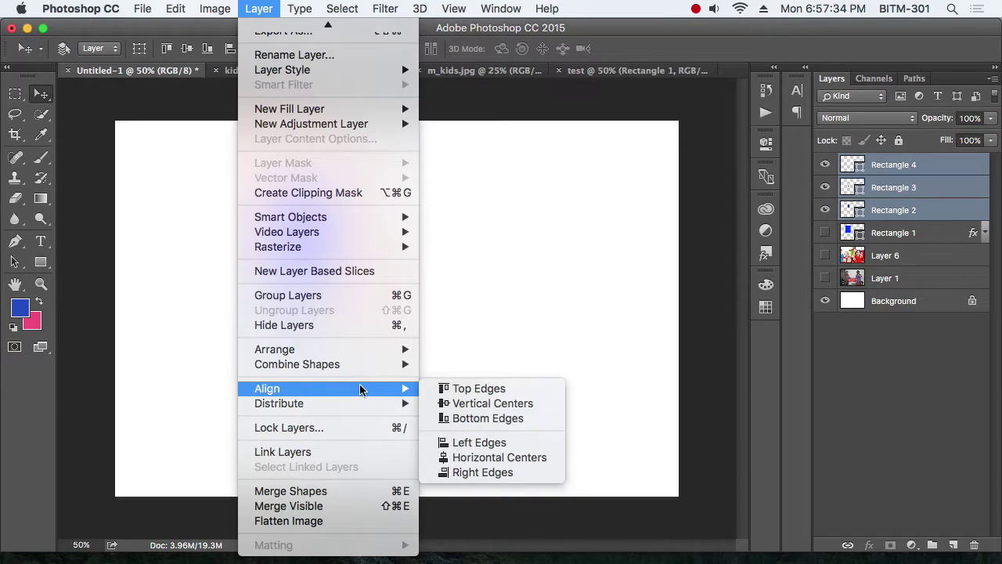
mouse_move(267, 389)
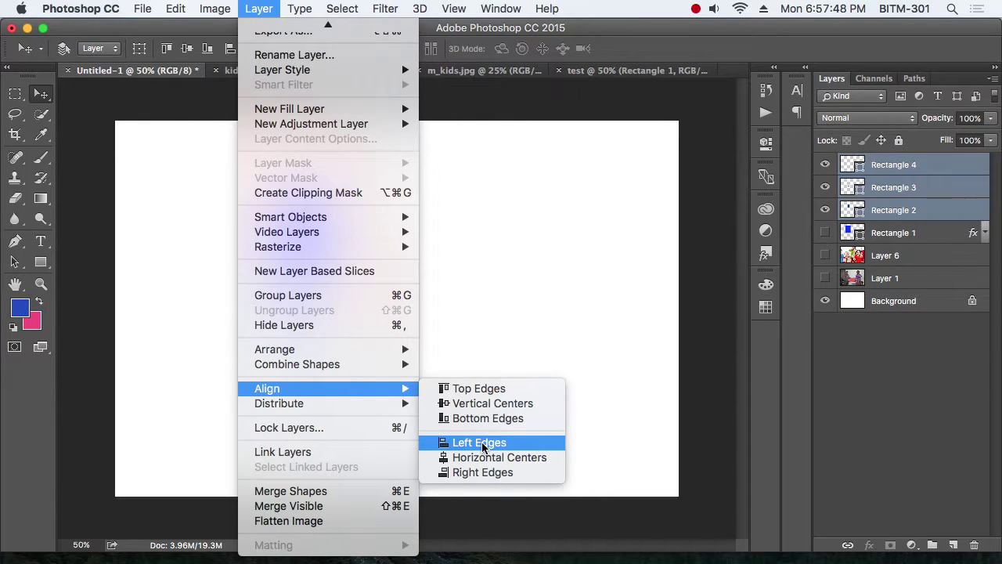
click(479, 443)
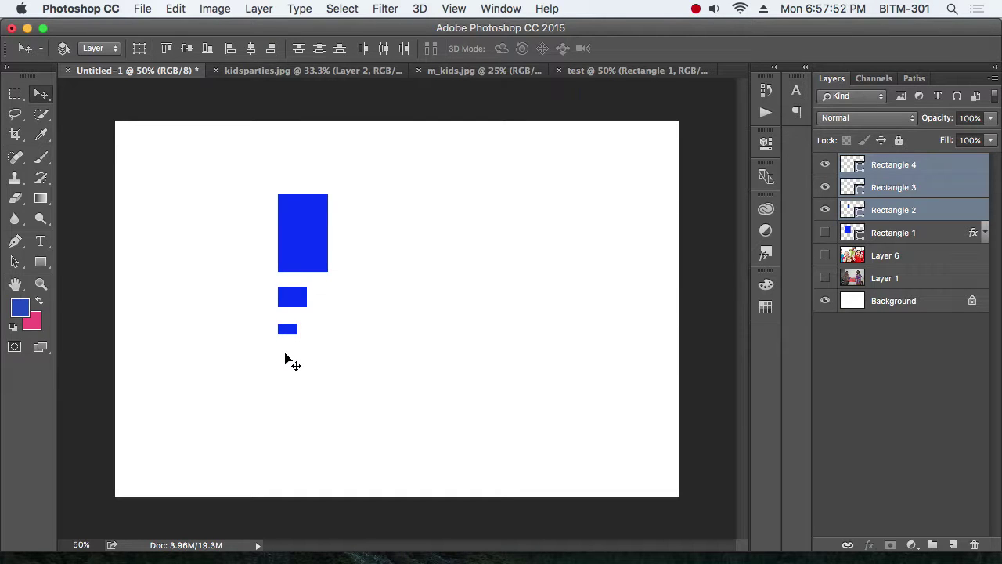
Select Rectangles 1–4 together in the Layers panel
click(912, 280)
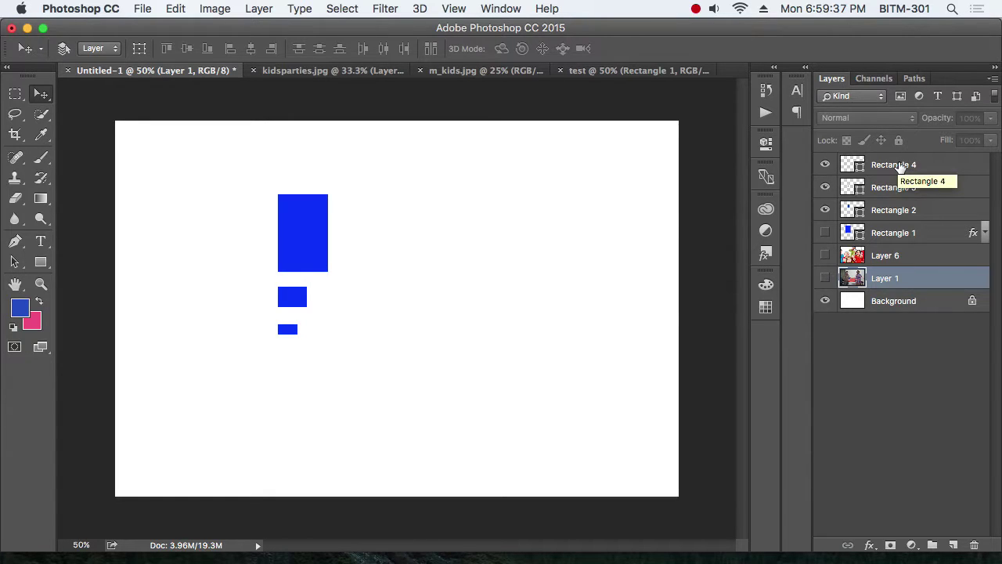
click(901, 168)
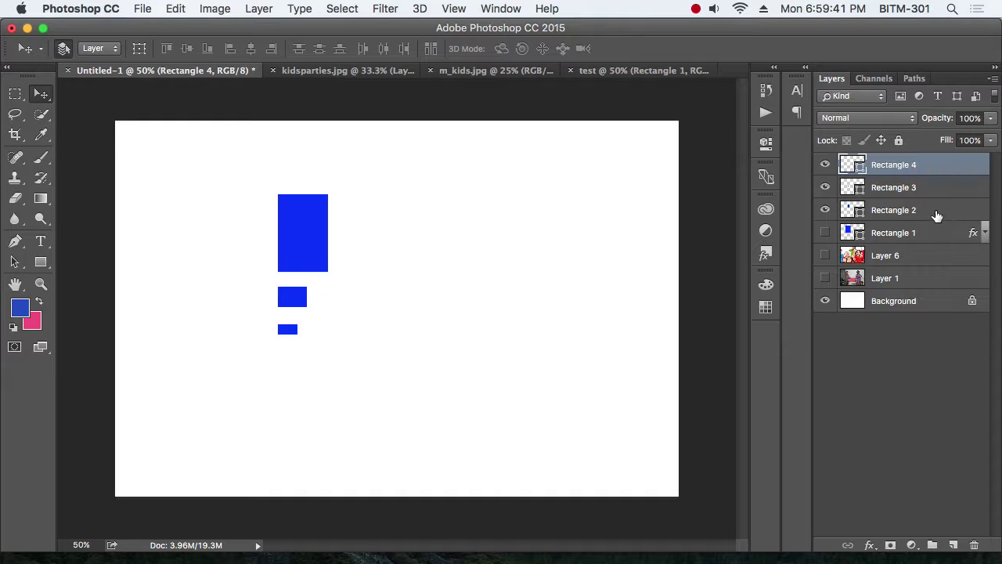
super+click(927, 211)
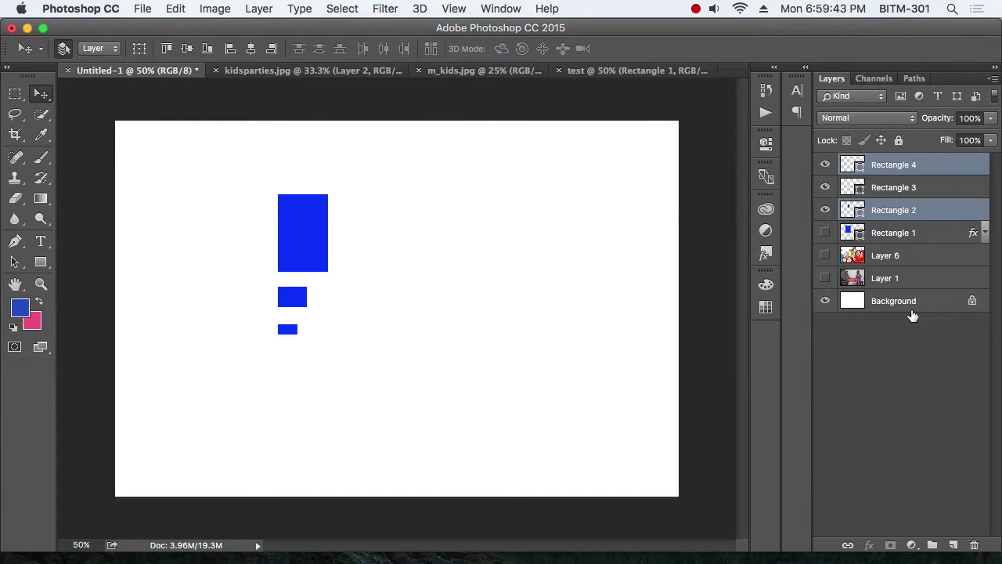
super+click(913, 280)
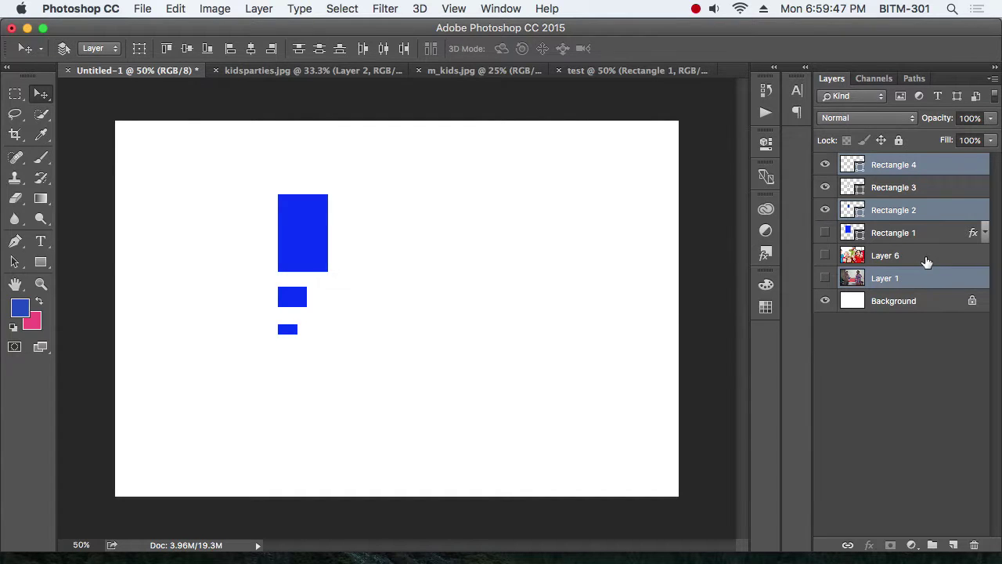
click(926, 260)
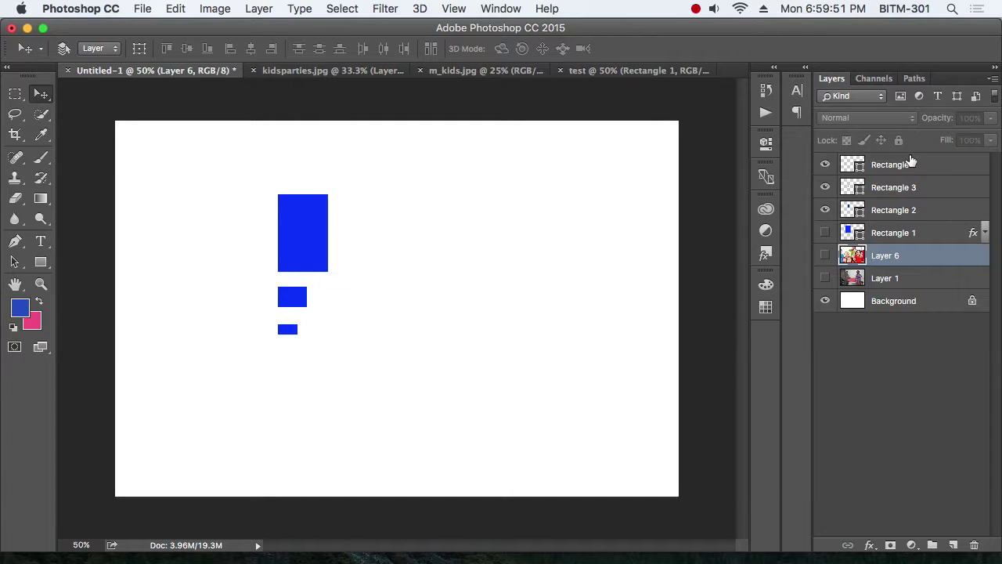
click(911, 161)
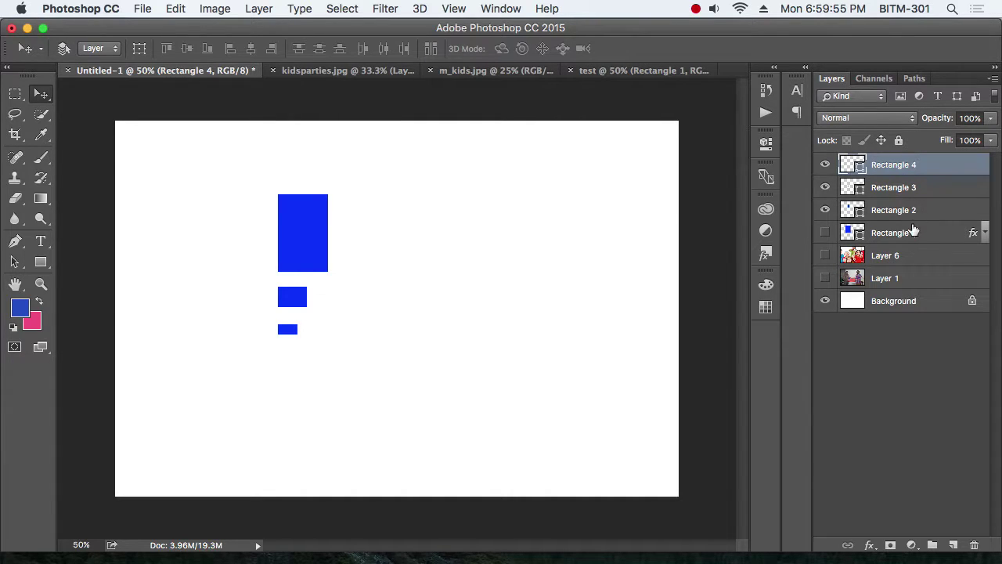
shift+click(909, 237)
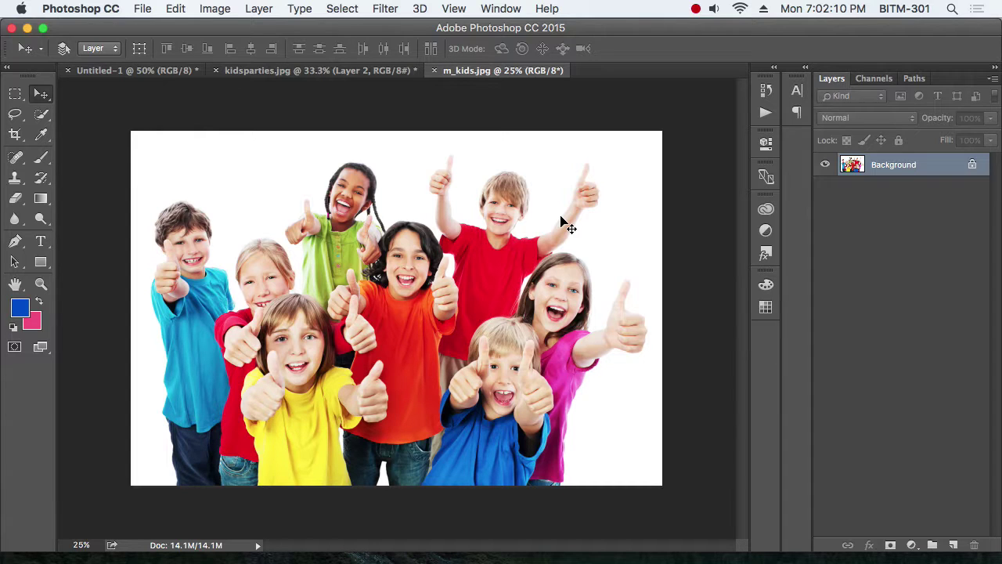
Create a new 1920 × 1810 px document at 72 ppi resolution
key(super+n)
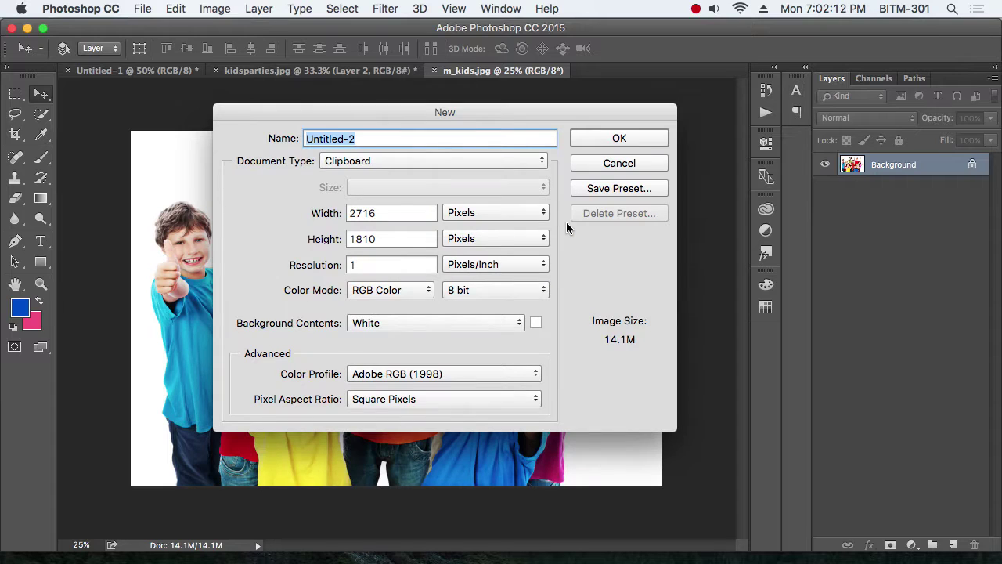
drag(478, 119, 474, 102)
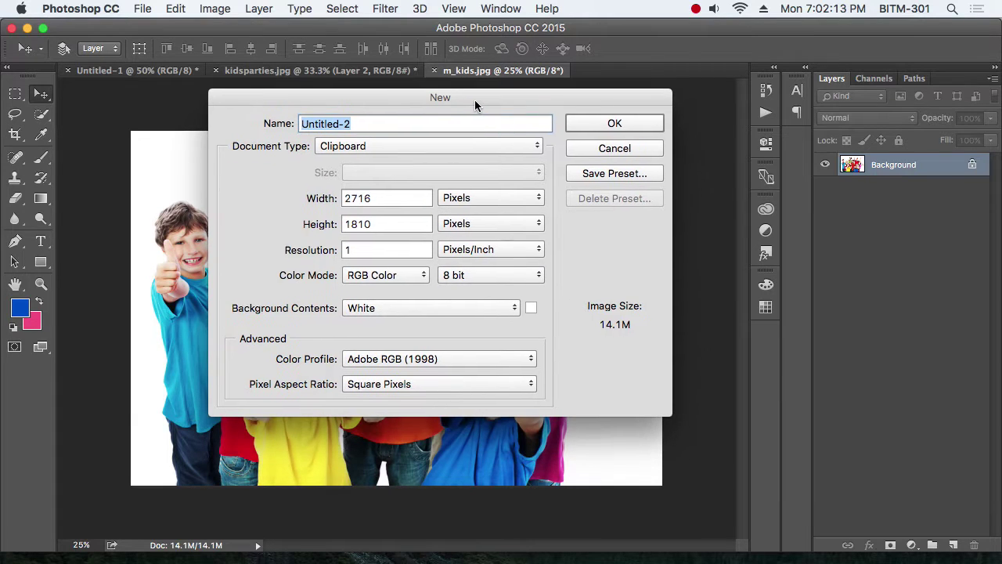
double_click(398, 196)
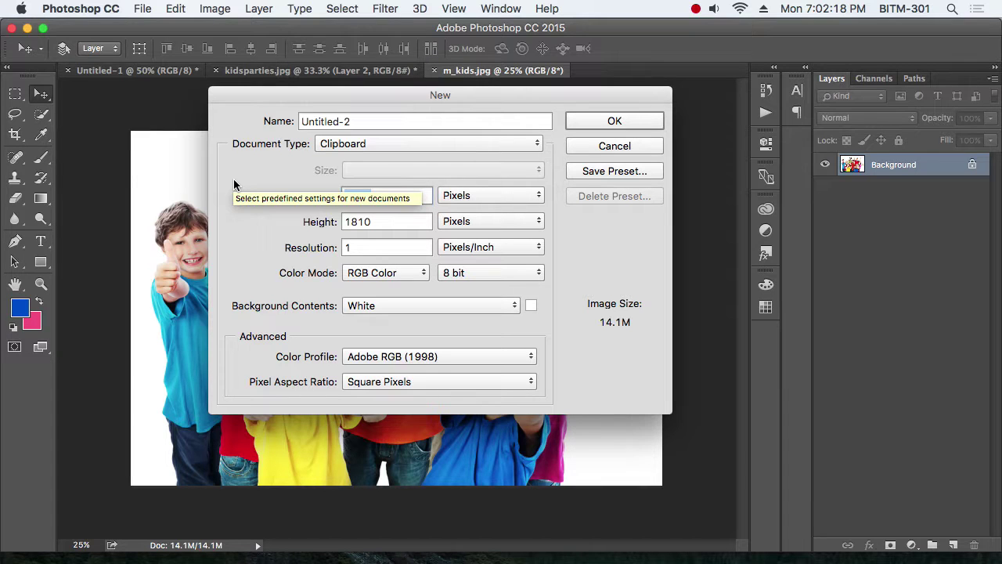
text(1920)
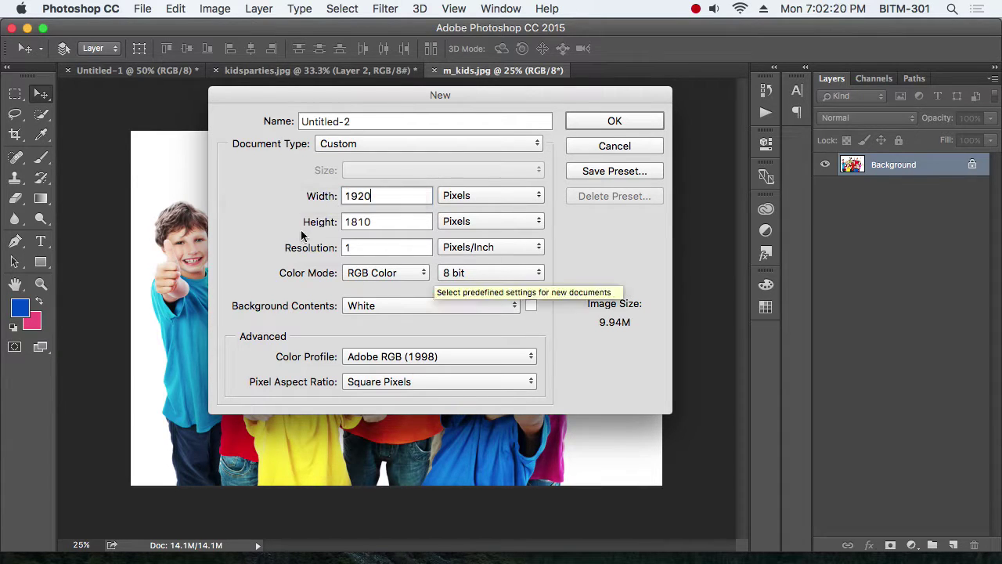
double_click(389, 245)
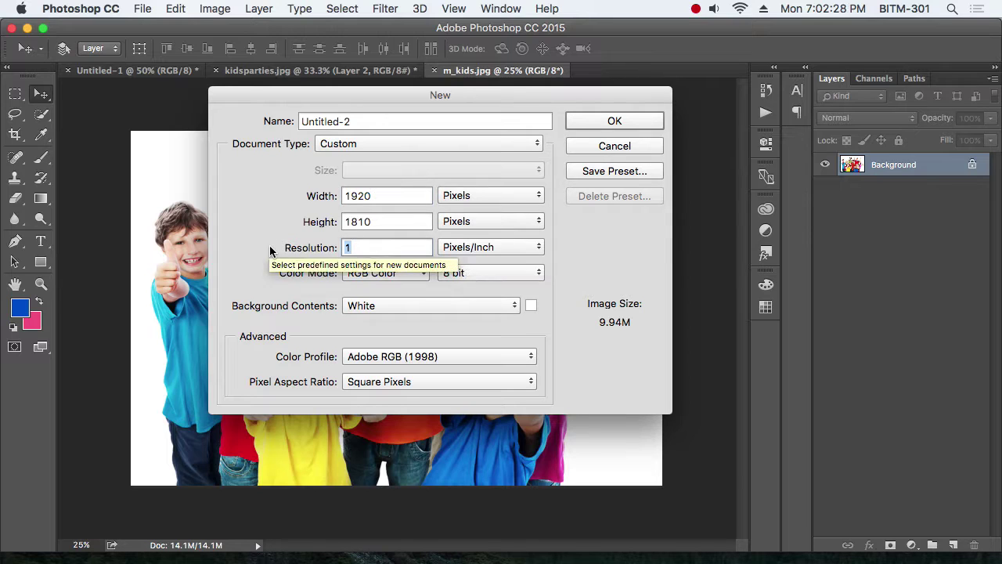
text(47)
double_click(350, 247)
text(72)
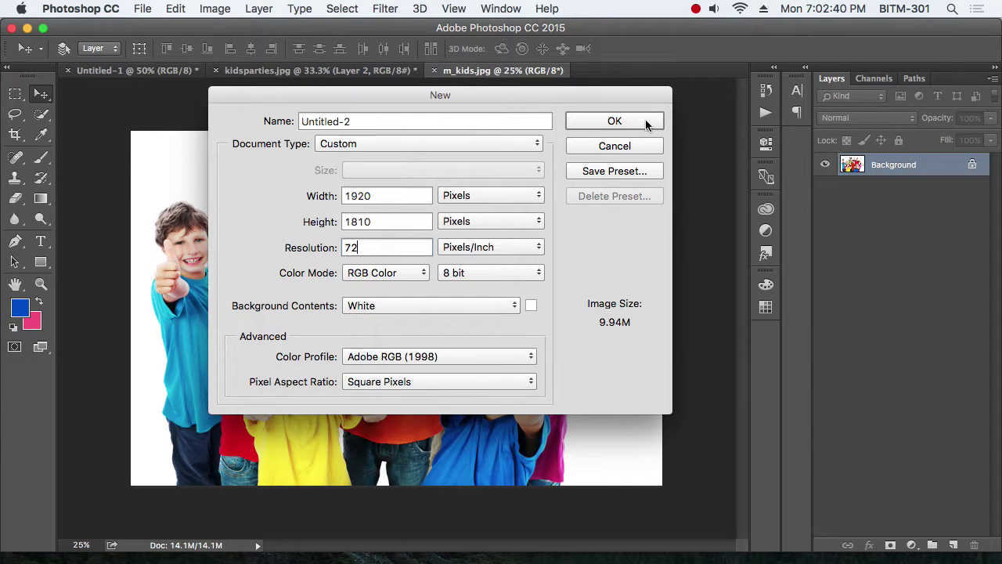
click(371, 245)
click(617, 121)
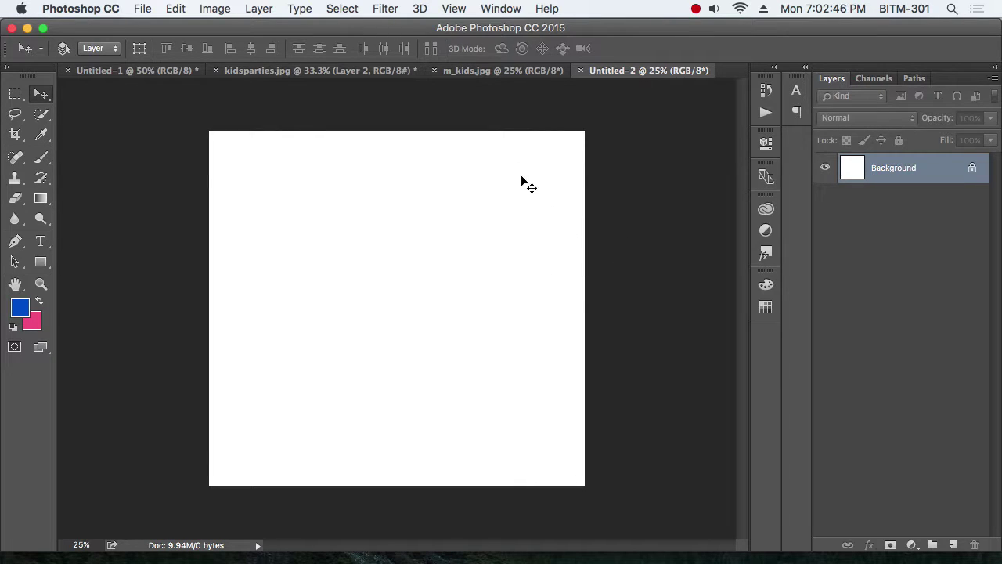
click(454, 10)
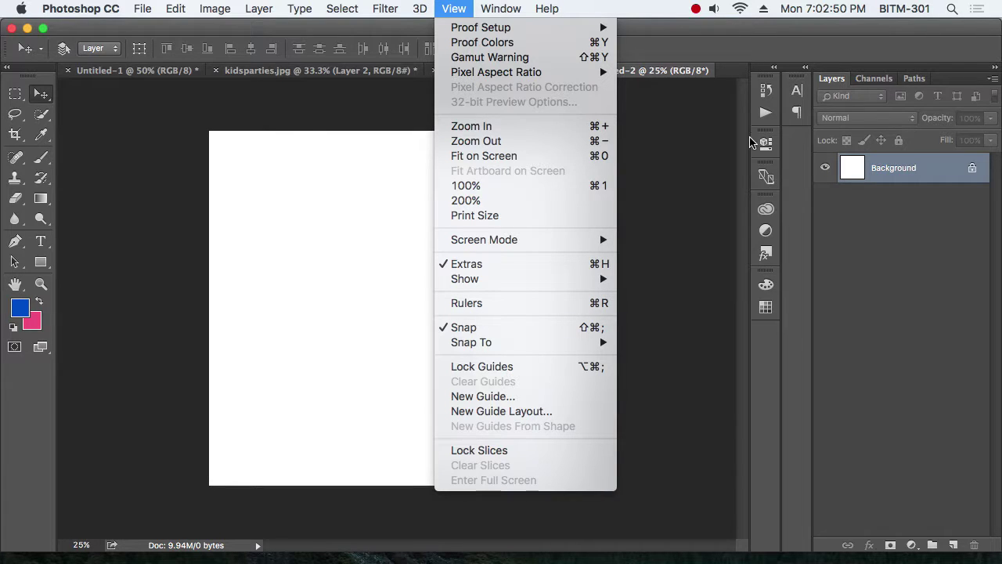
click(728, 106)
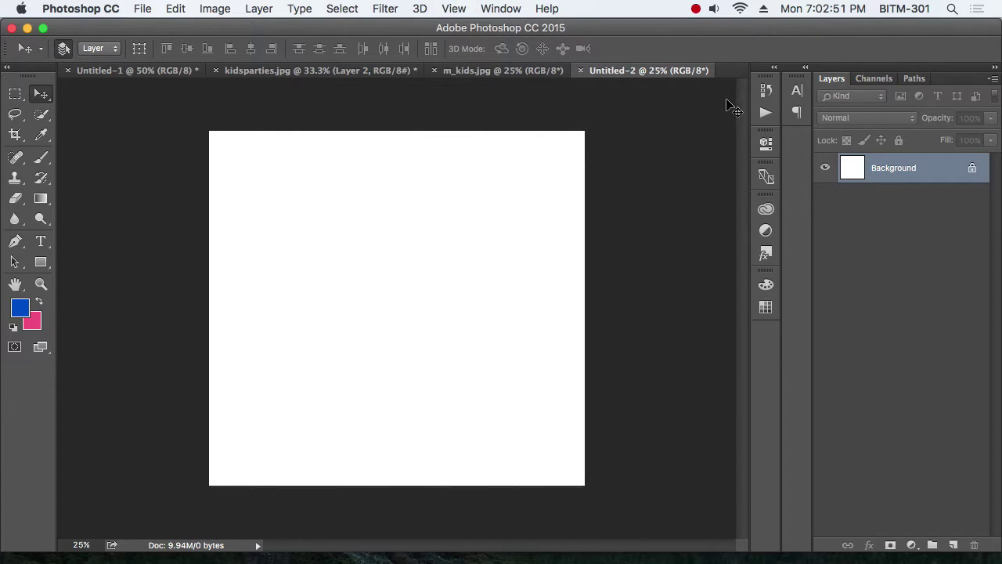
click(457, 9)
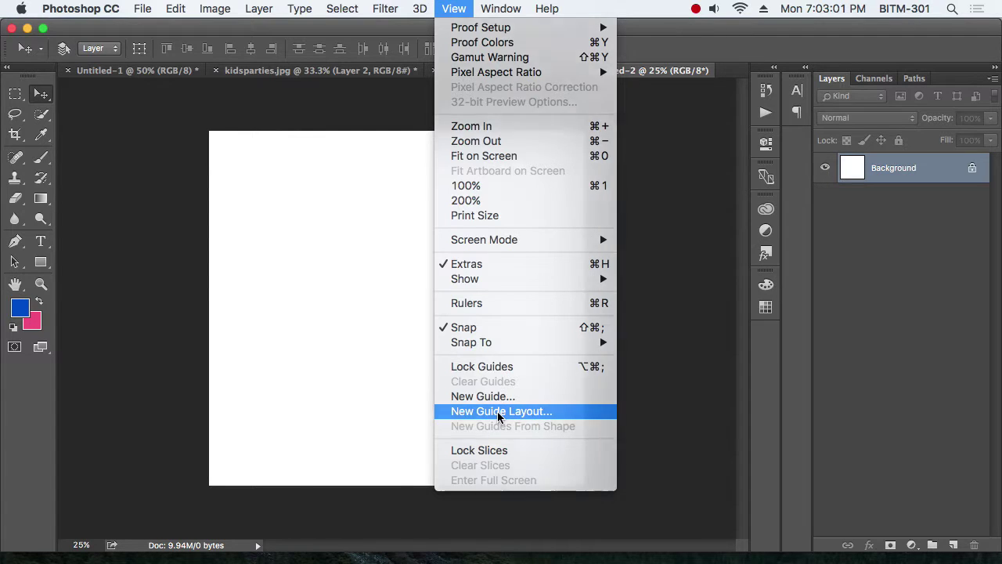
click(497, 413)
drag(497, 146, 643, 143)
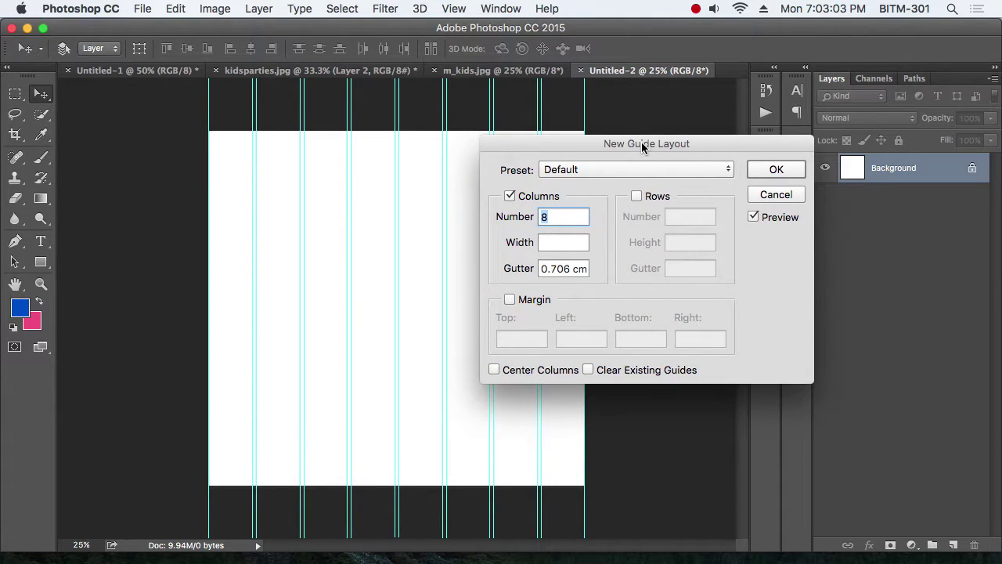
click(566, 218)
drag(566, 219, 534, 220)
text(12)
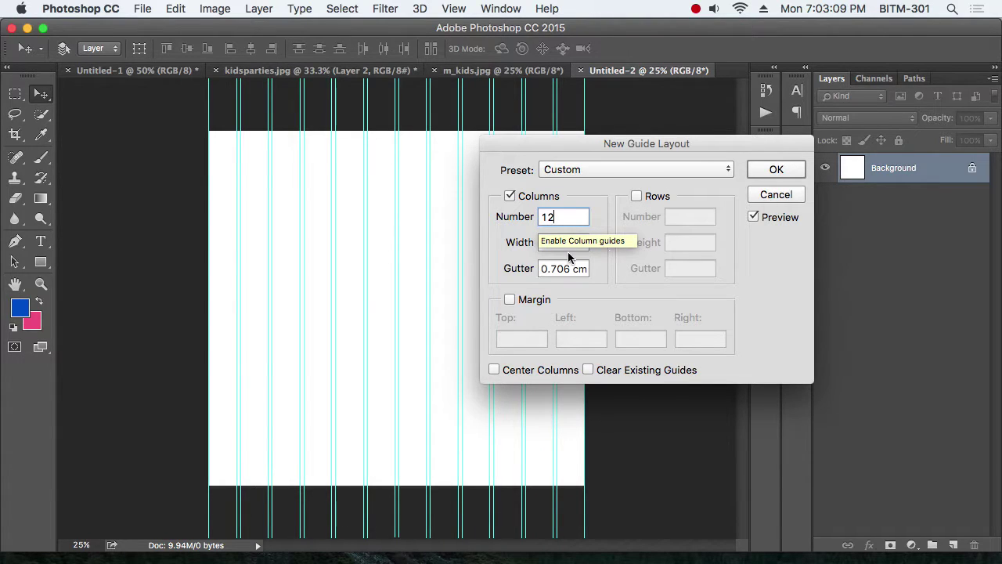
click(567, 242)
text(70)
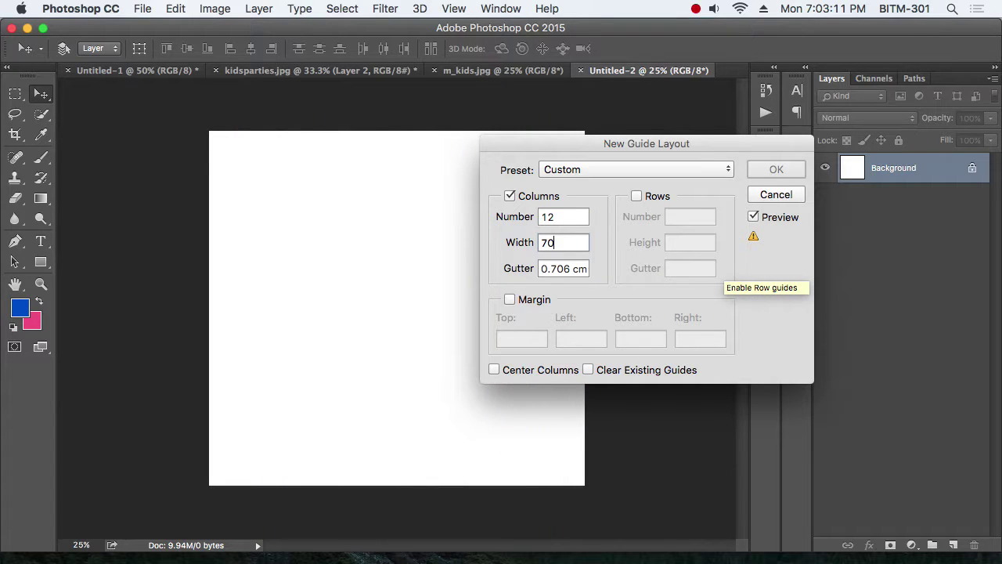
text(px)
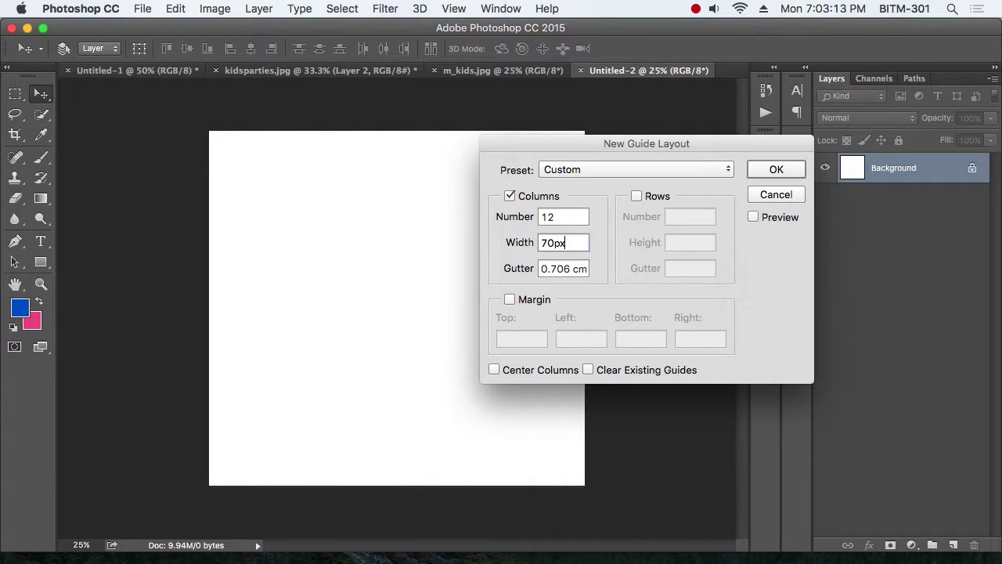
key(Tab)
click(774, 190)
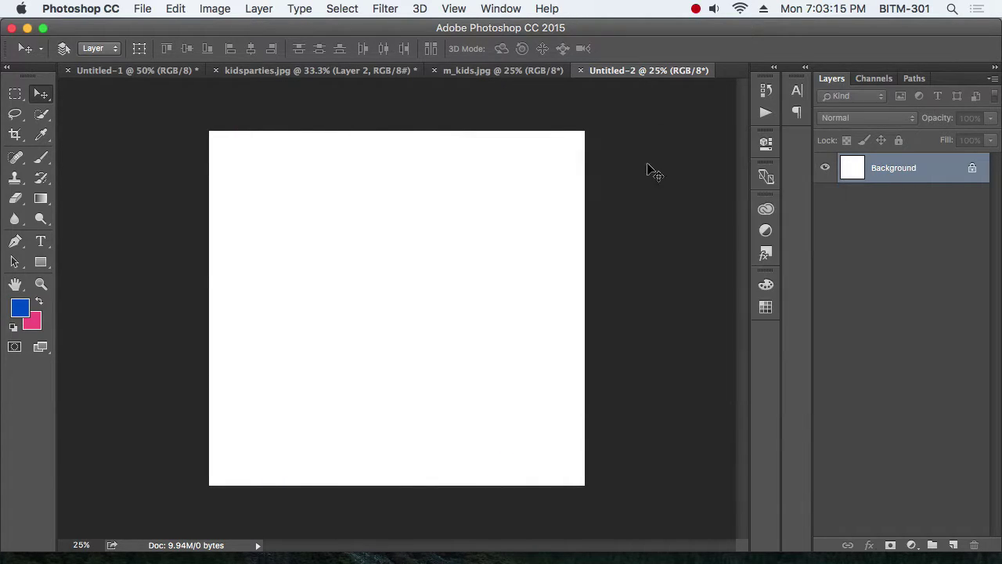
Show rulers around the canvas with pixel units
key(cmd+r)
right_click(493, 94)
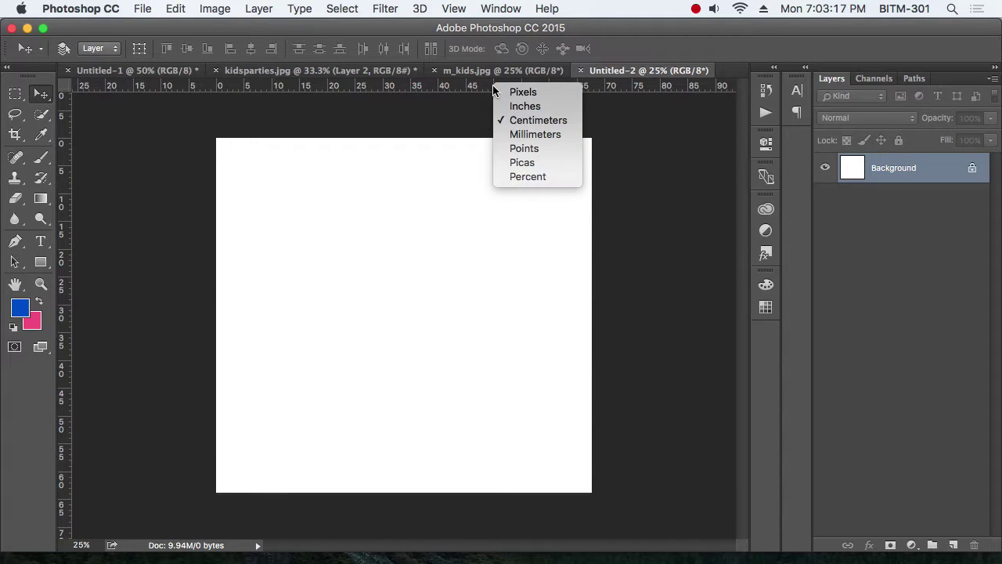
click(553, 98)
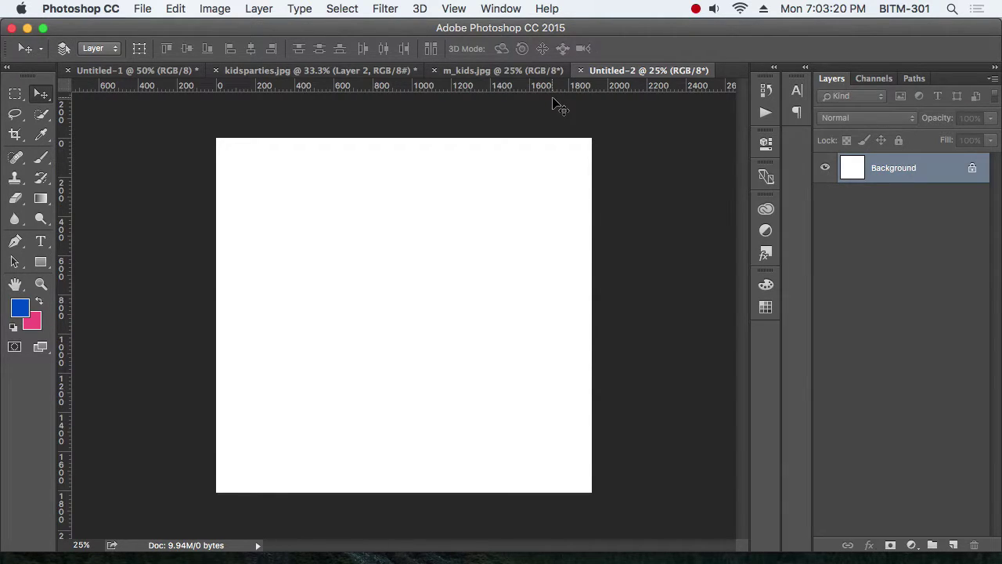
Set up a guide layout of 12 centred 70 px columns with 30 px gutters, clearing existing guides
click(454, 8)
click(518, 411)
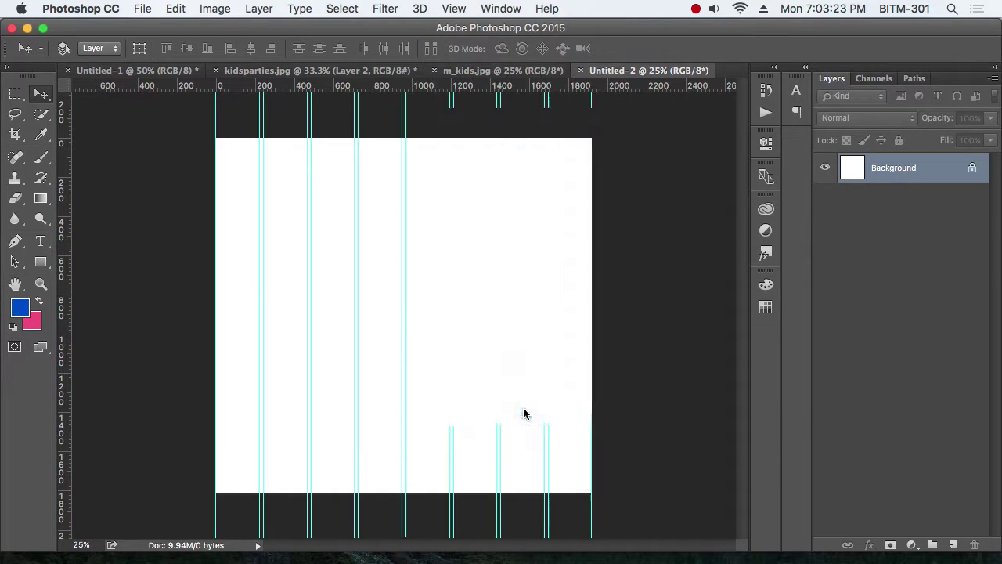
text(12)
key(Tab)
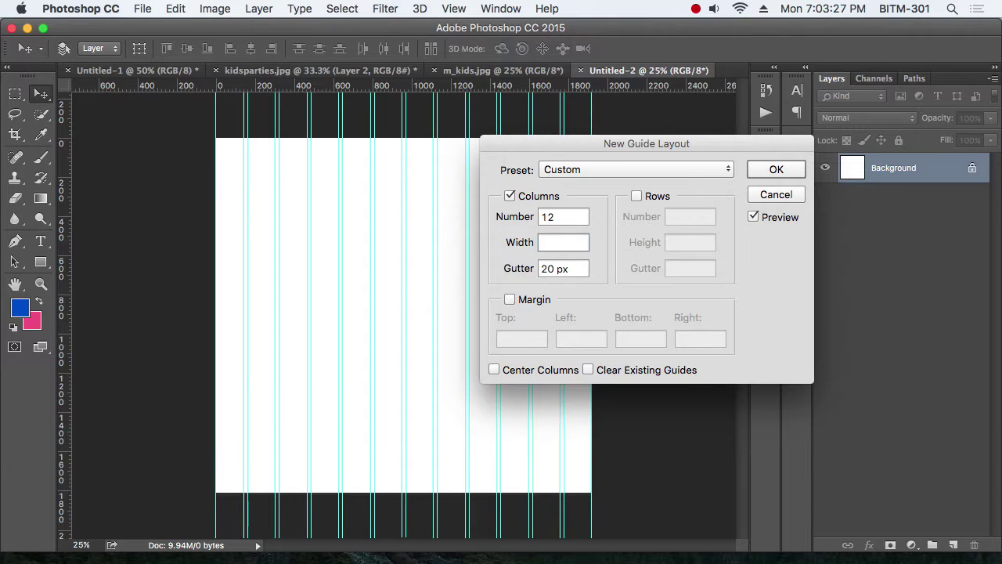
text(70)
key(Tab)
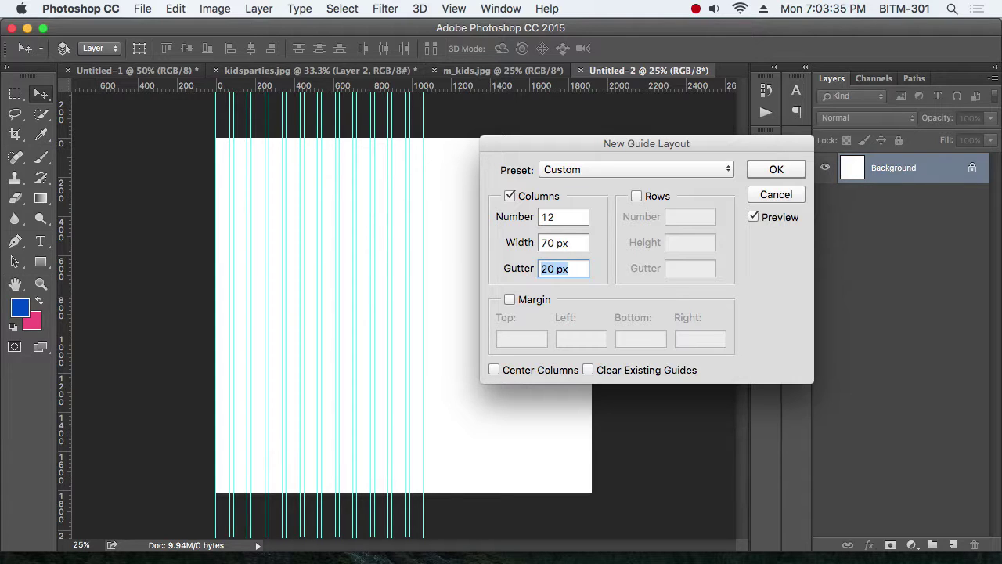
text(3)
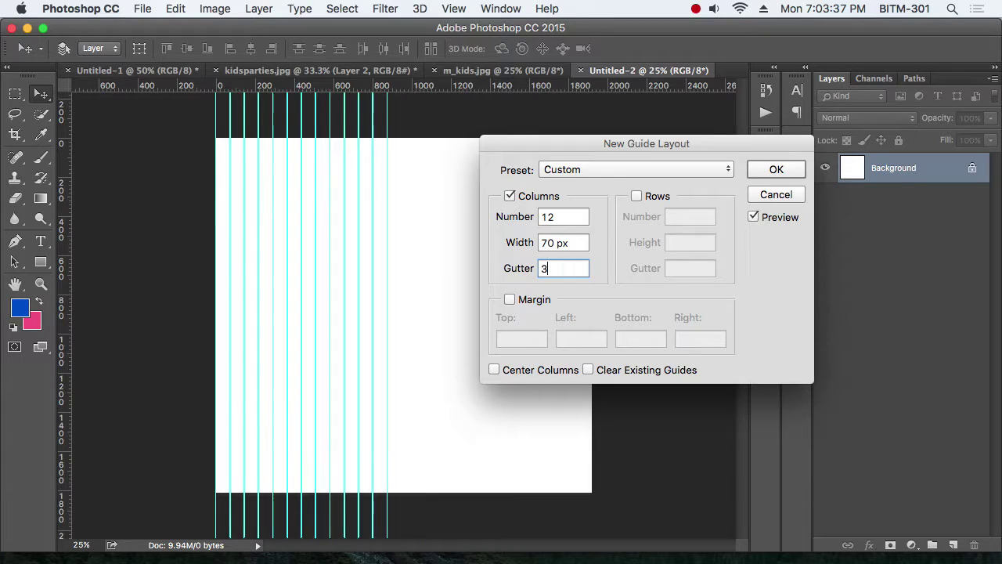
text(0)
key(Tab)
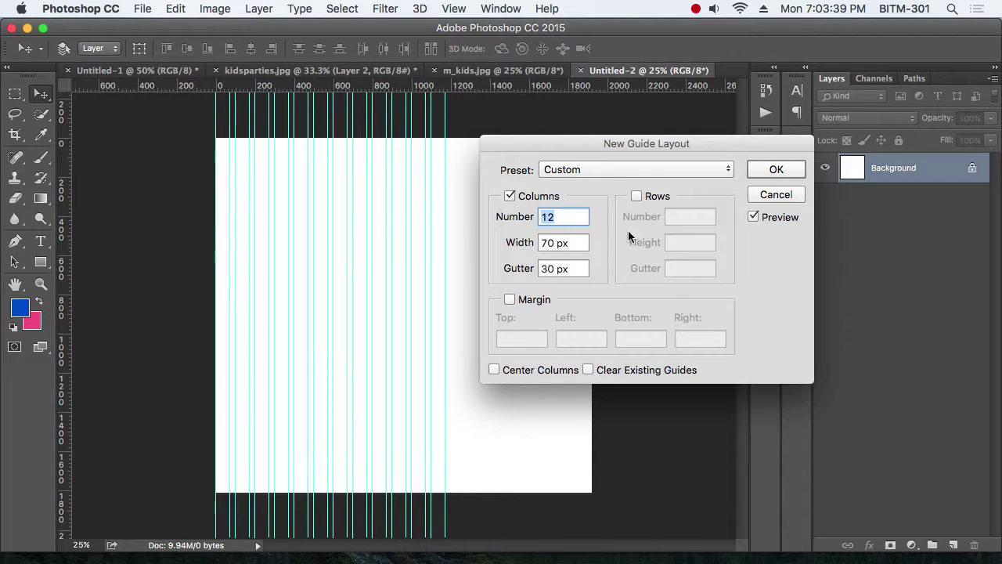
drag(614, 146, 786, 193)
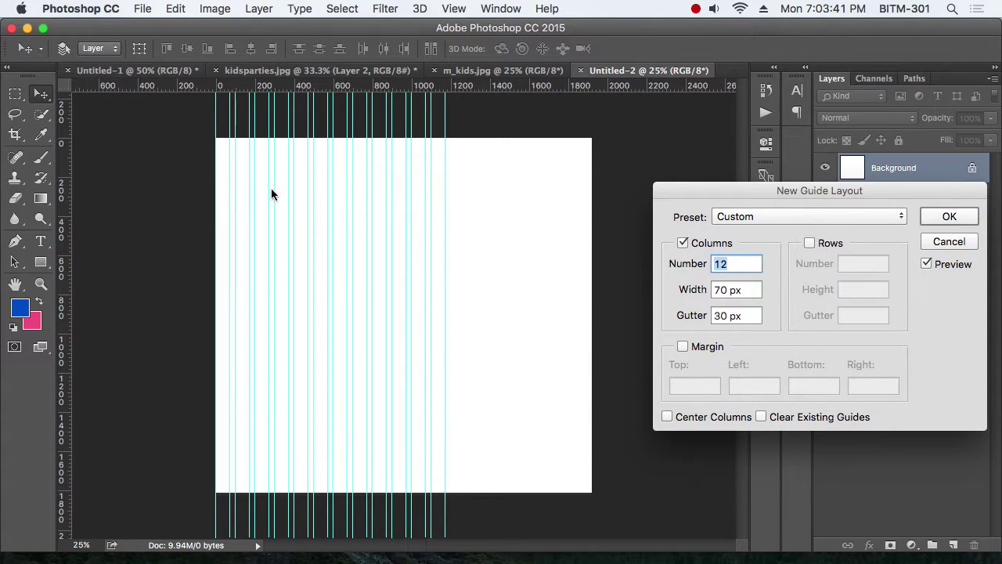
click(666, 416)
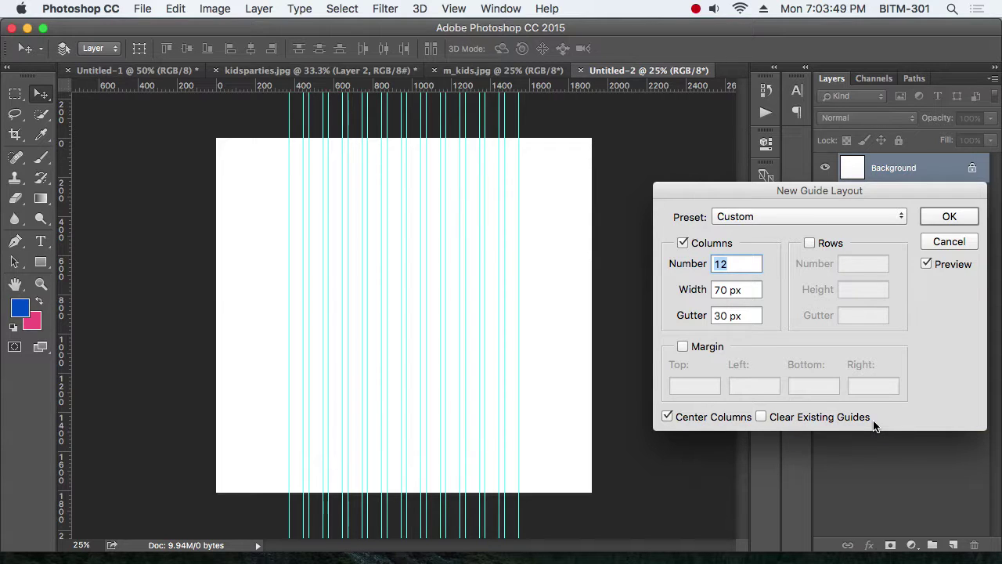
click(830, 420)
Apply the 12-column guide layout to Untitled-2 and zoom in to inspect the guides
drag(805, 191, 759, 185)
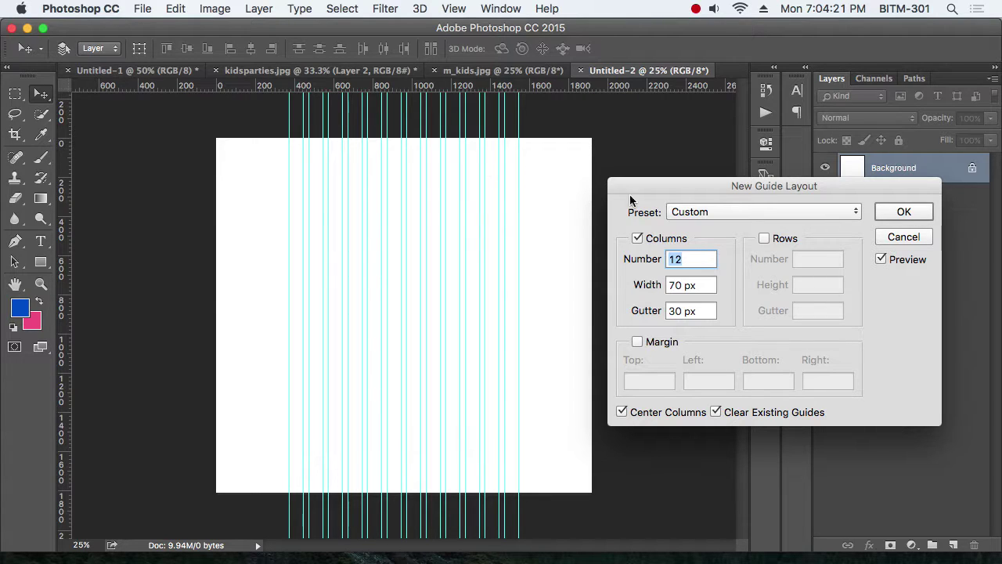
click(906, 214)
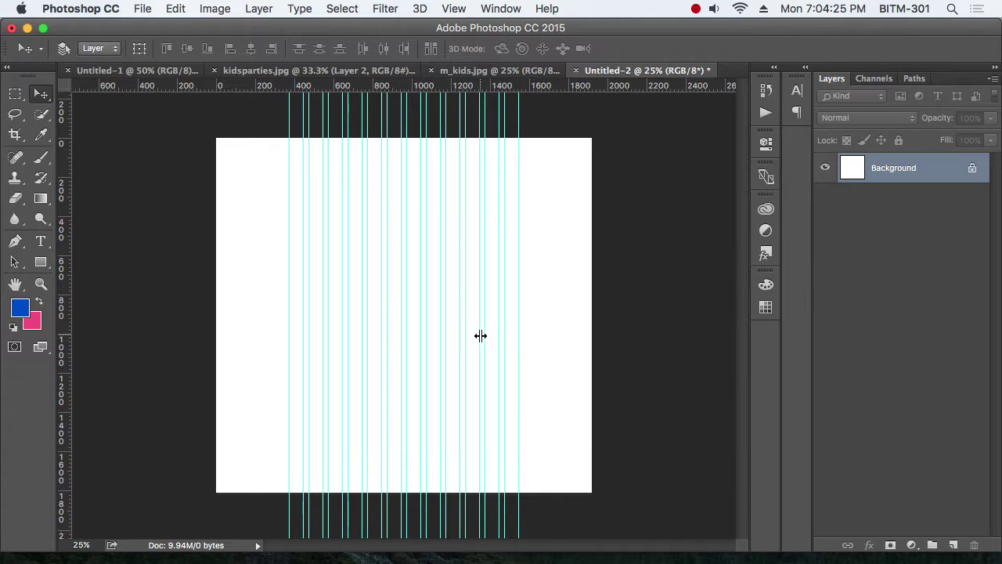
super+click(337, 227)
Zoom out and pan around the page to inspect the 12 column guides
alt+super+click(371, 234)
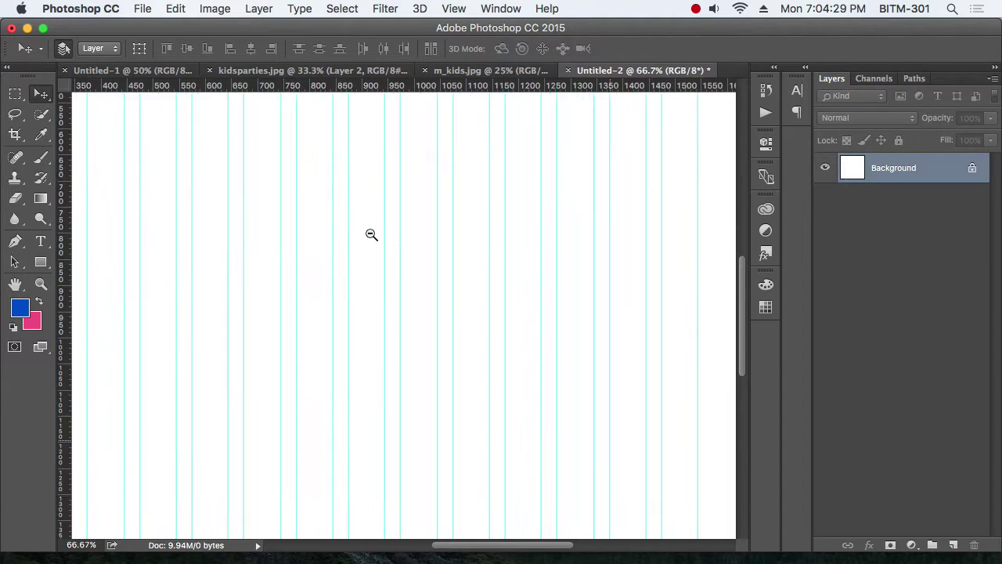
alt+super+click(371, 234)
alt+super+click(371, 234)
alt+super+click(371, 234)
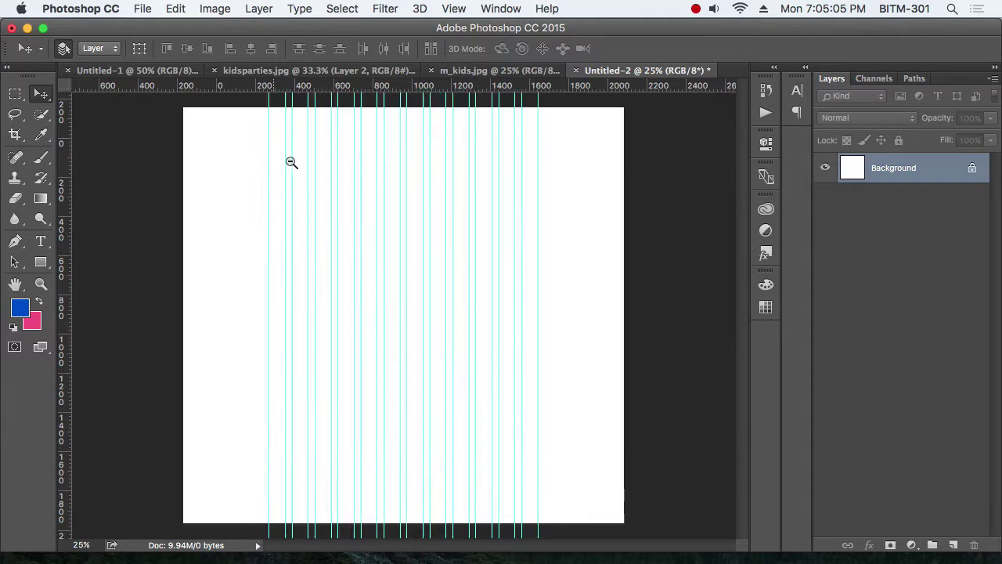
scroll(301, 184, up, 3)
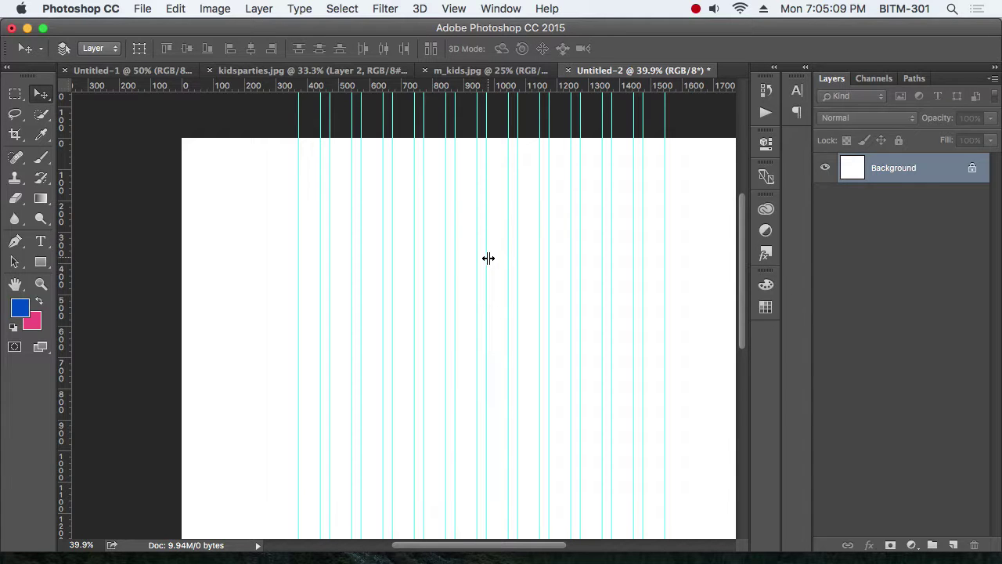
scroll(469, 259, right, 2)
scroll(445, 259, up, 1)
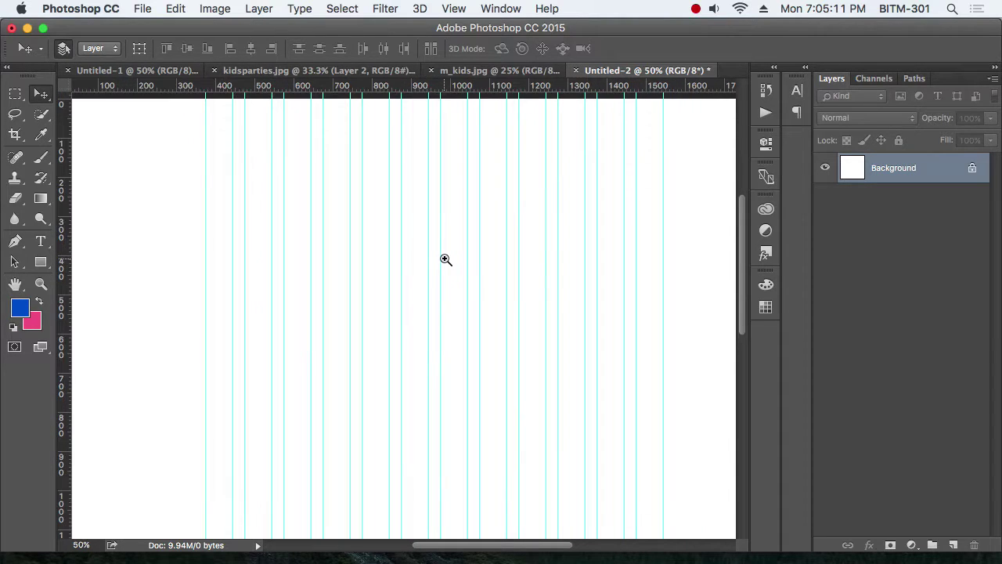
scroll(445, 259, up, 1)
scroll(430, 279, left, 2)
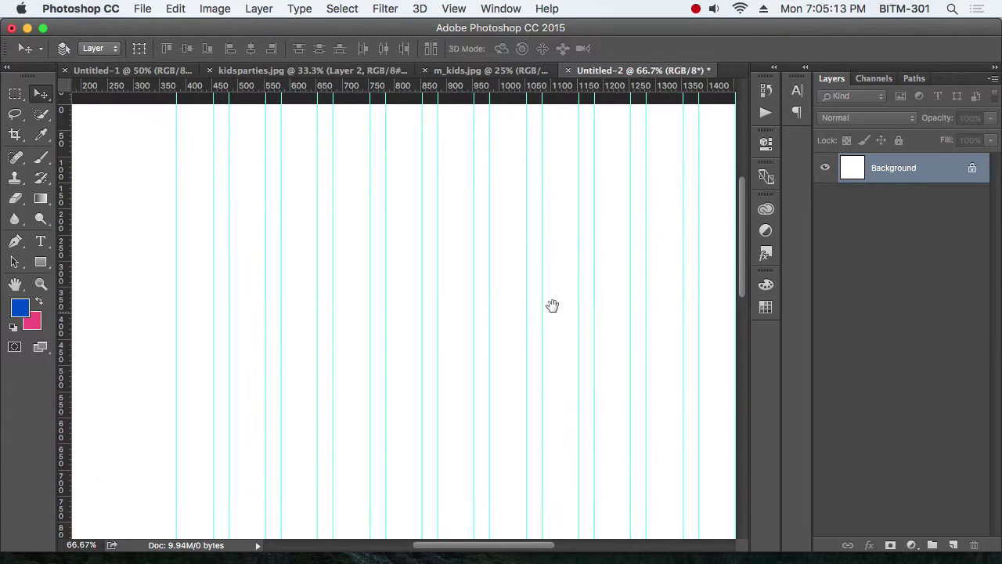
scroll(470, 289, down, 1)
scroll(392, 281, left, 2)
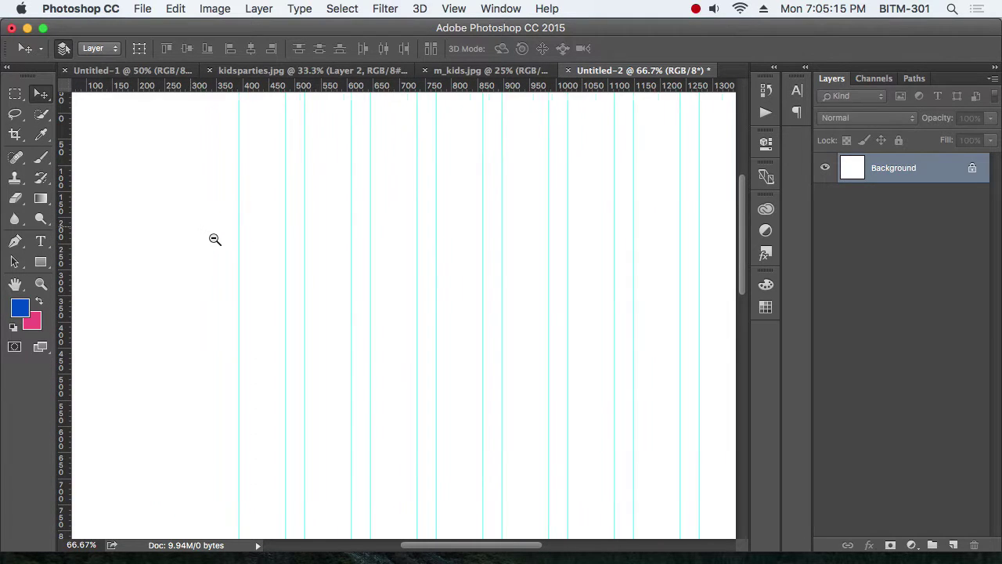
scroll(454, 279, up, 1)
Type a left-aligned dark green 72 pt 'Headline' near the top of the page
key(t)
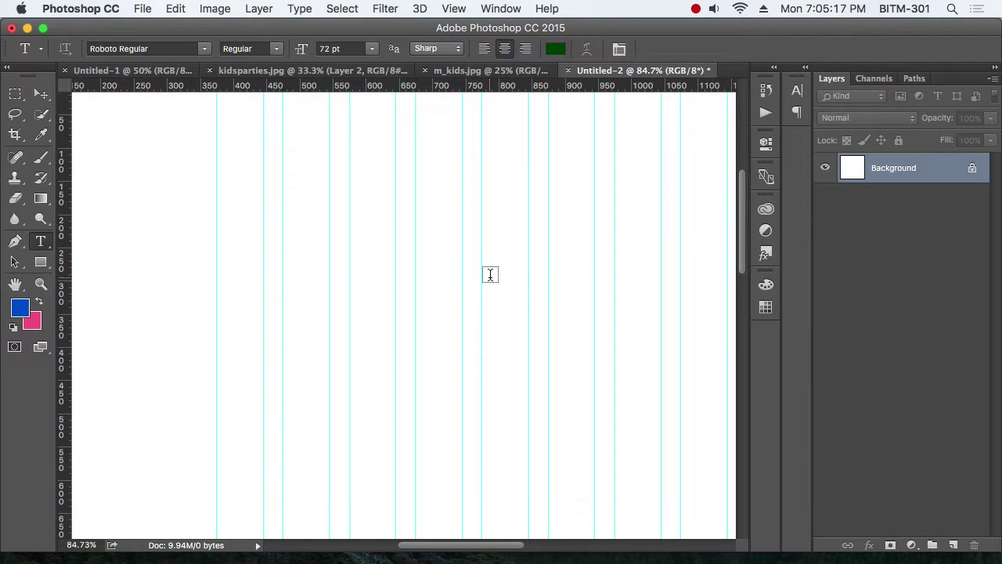
click(219, 169)
text(He)
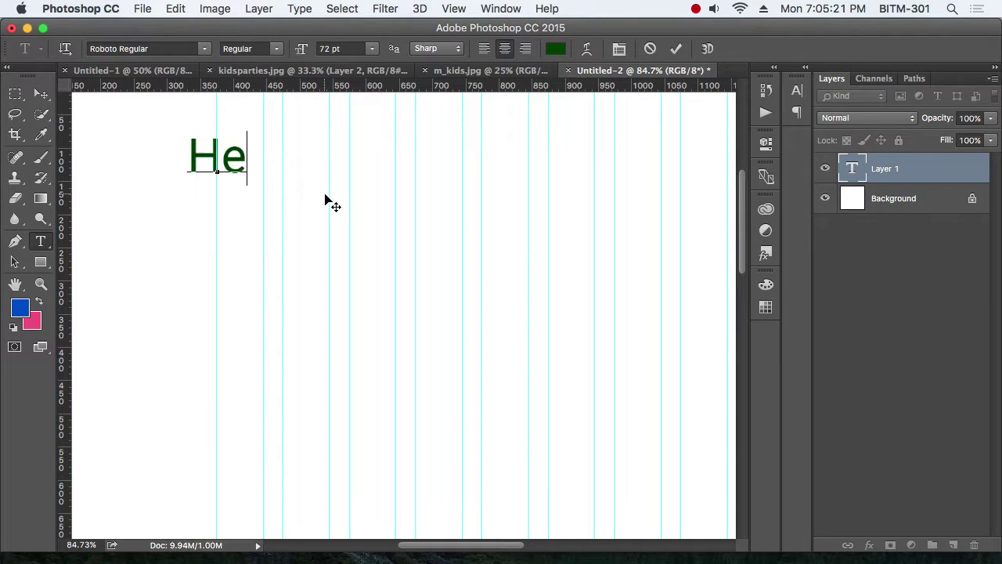
text(adline)
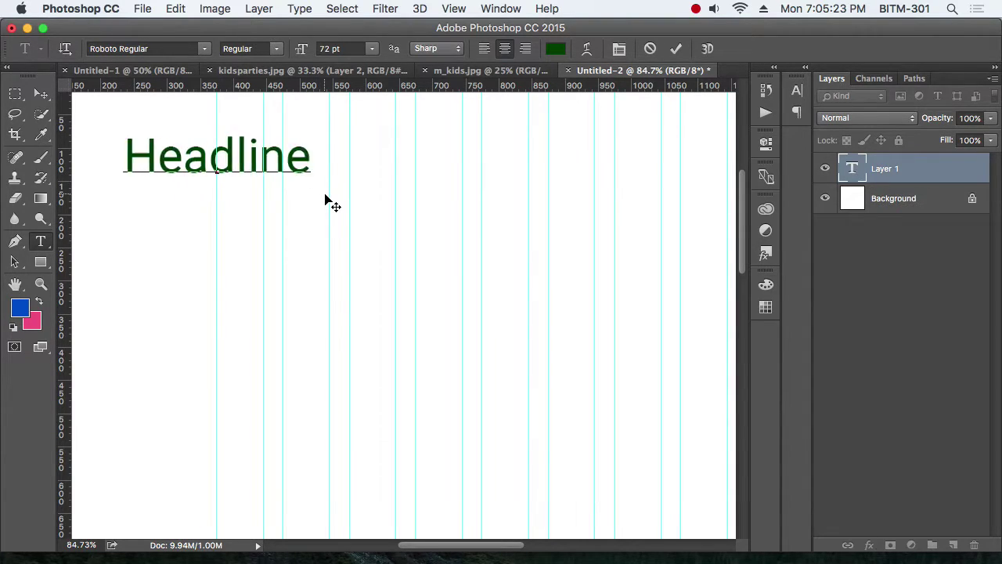
key(super+a)
key(super+t)
key(super+t)
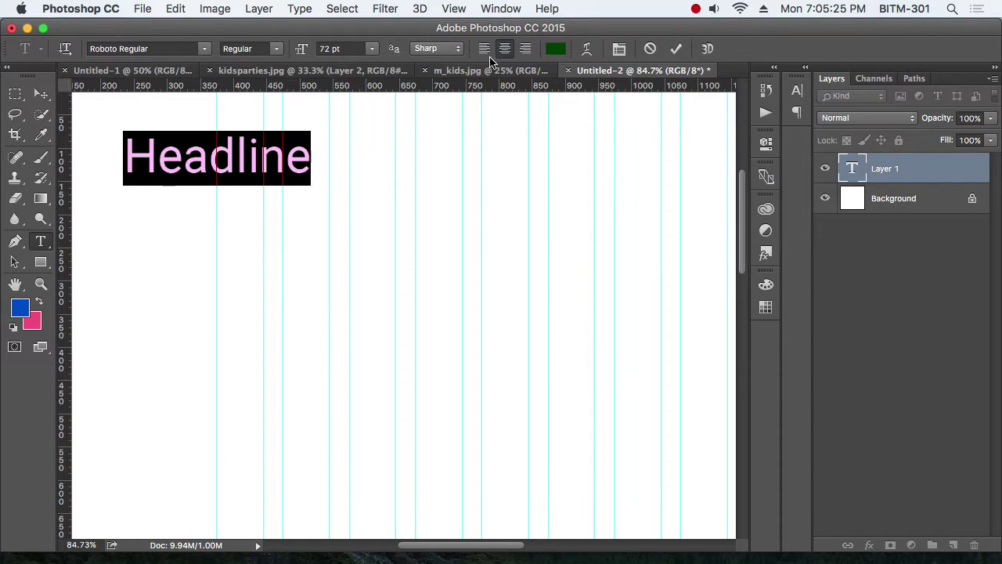
click(484, 48)
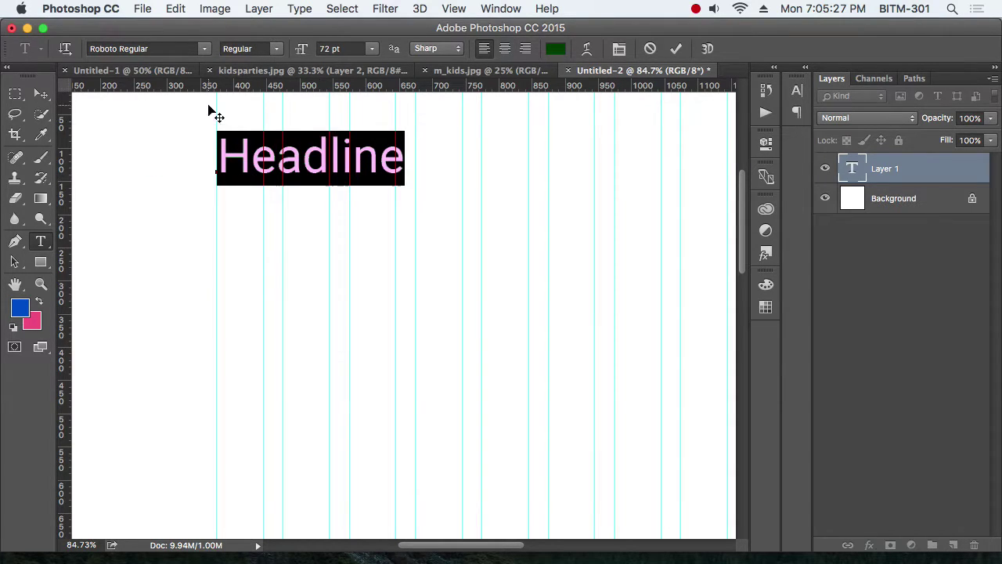
click(41, 94)
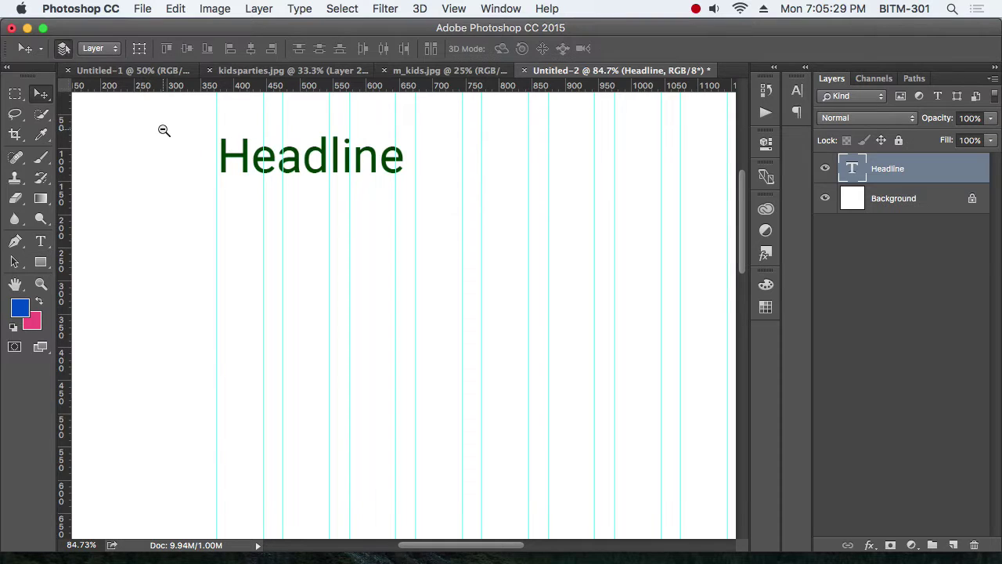
Move the Headline so its left edge sits on the first column guide
drag(161, 130, 349, 202)
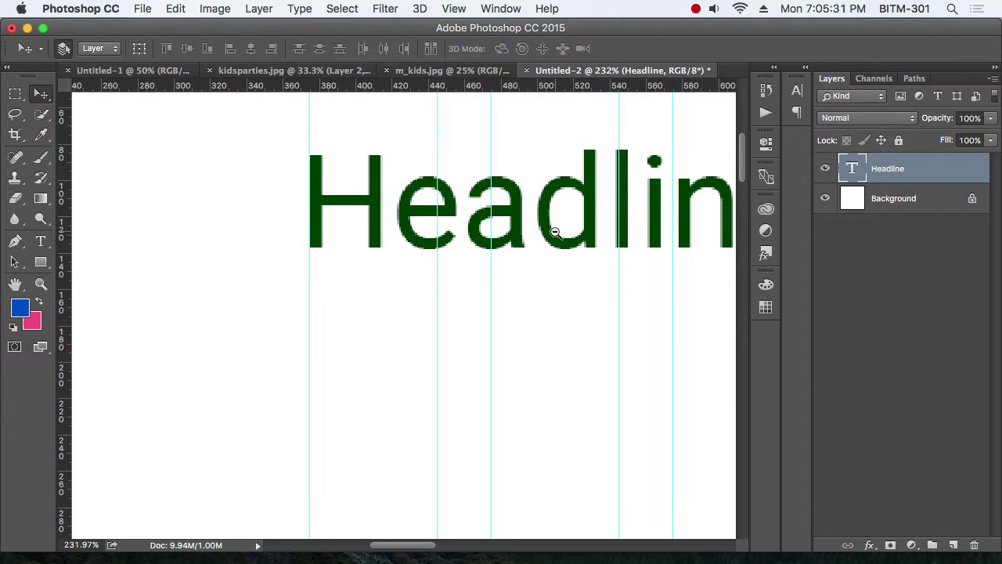
scroll(548, 225, down, 1)
scroll(546, 227, down, 4)
scroll(517, 231, up, 3)
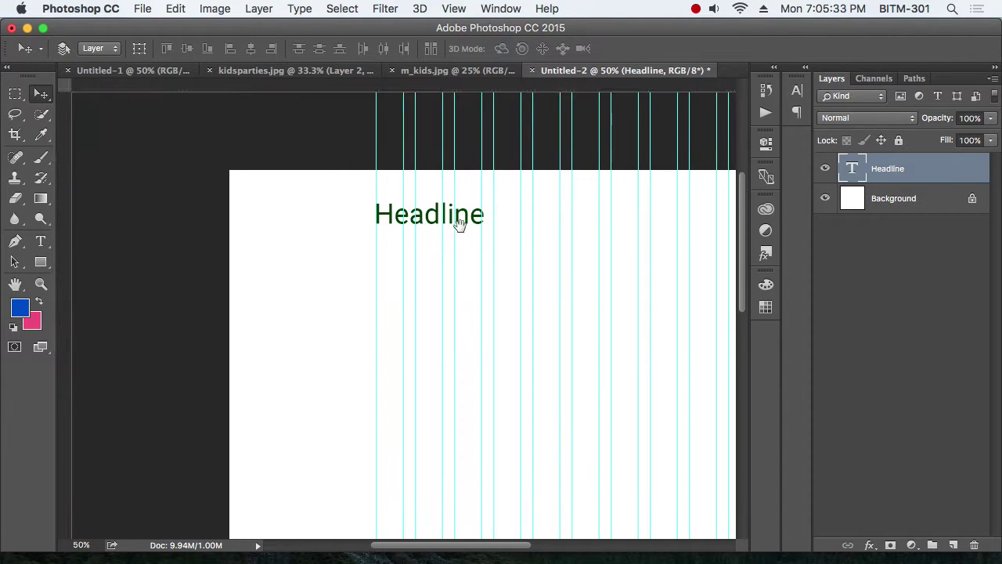
scroll(458, 224, up, 2)
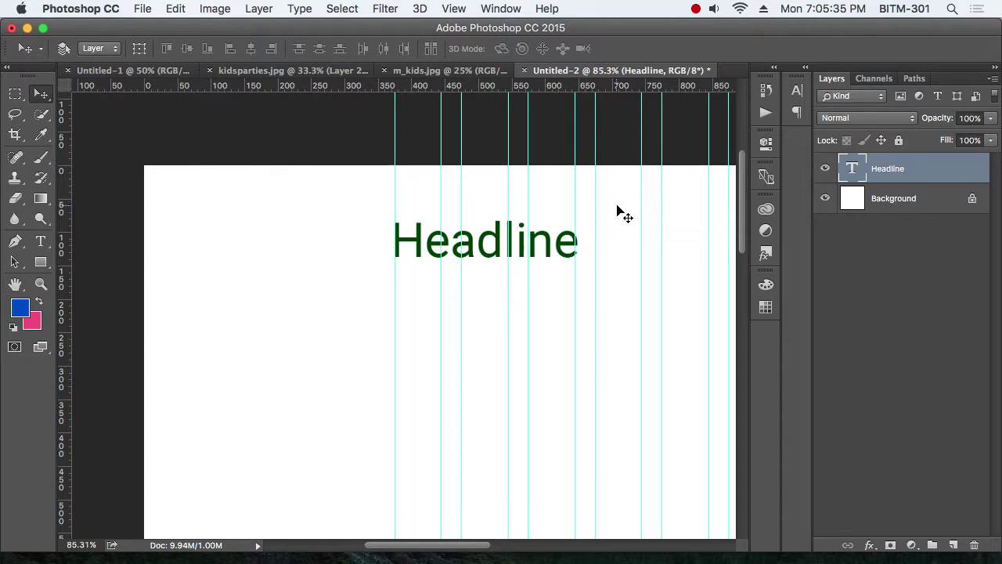
drag(610, 215, 506, 199)
scroll(447, 232, up, 2)
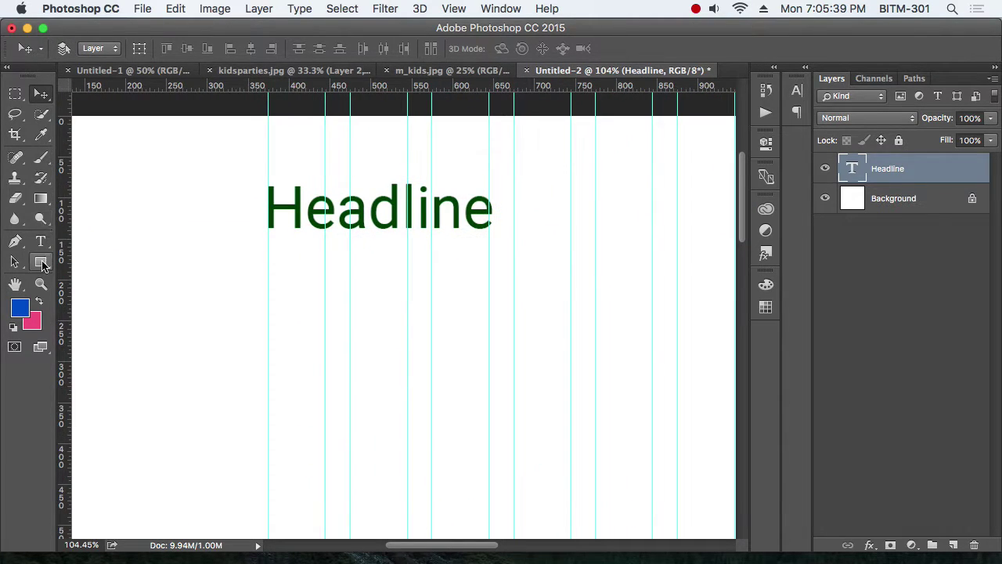
Draw a light grey 370 × 158 px rectangle below the Headline on the same column guide
click(41, 261)
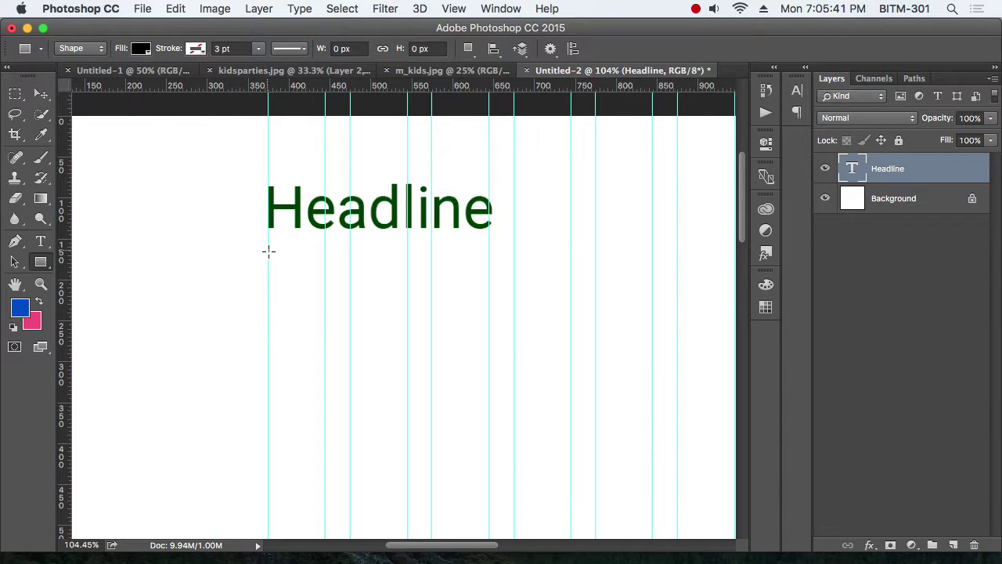
drag(269, 251, 572, 379)
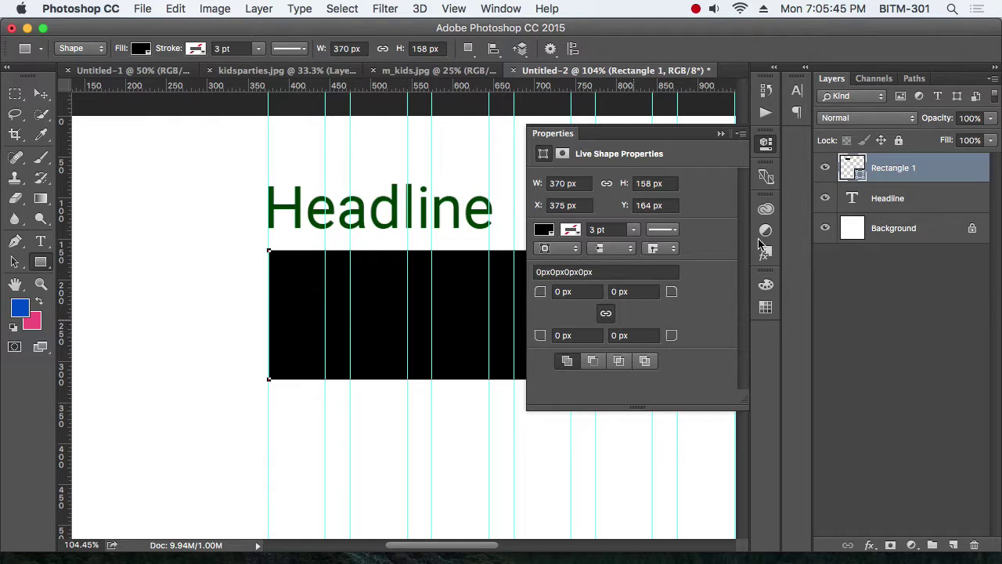
click(767, 144)
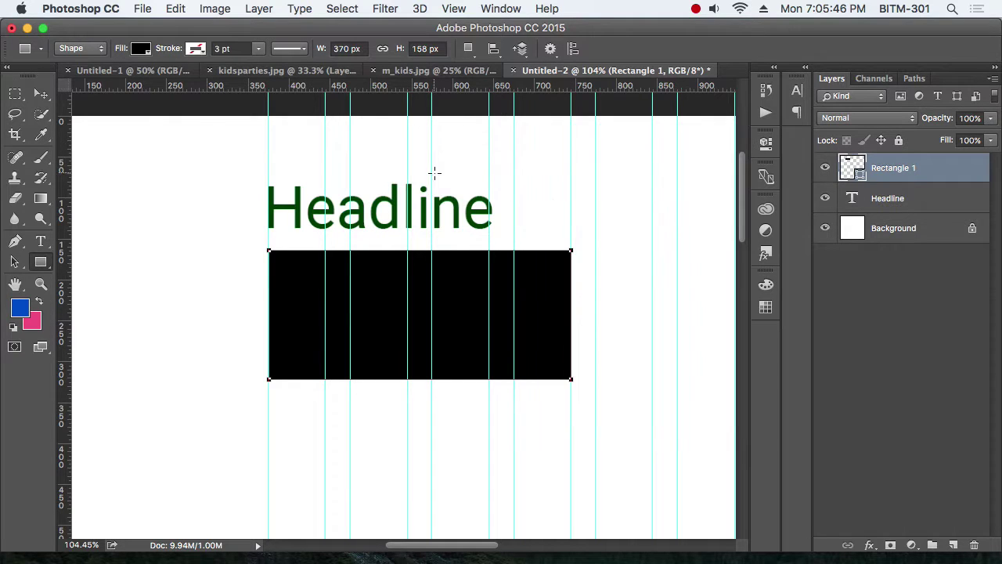
click(145, 49)
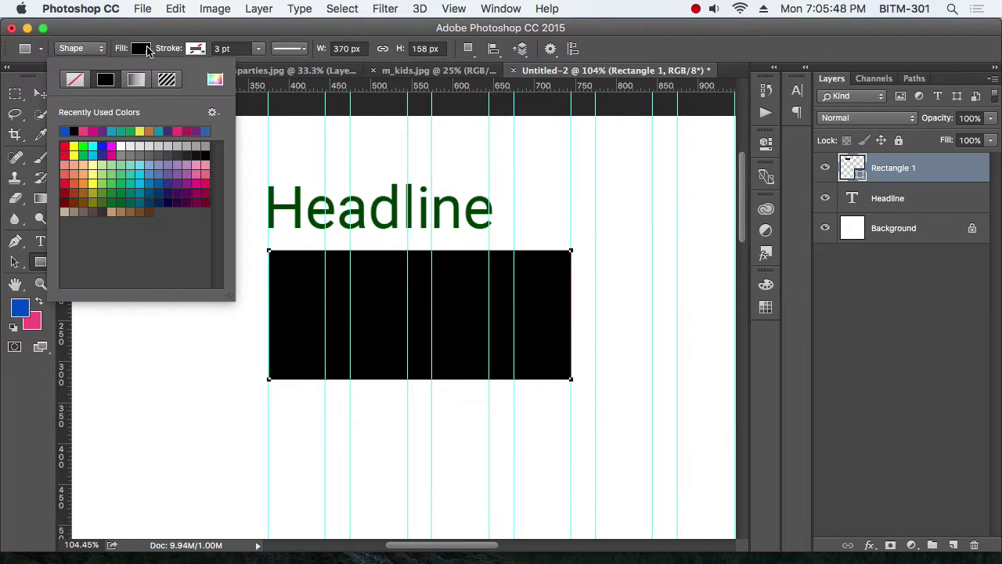
click(160, 145)
click(500, 57)
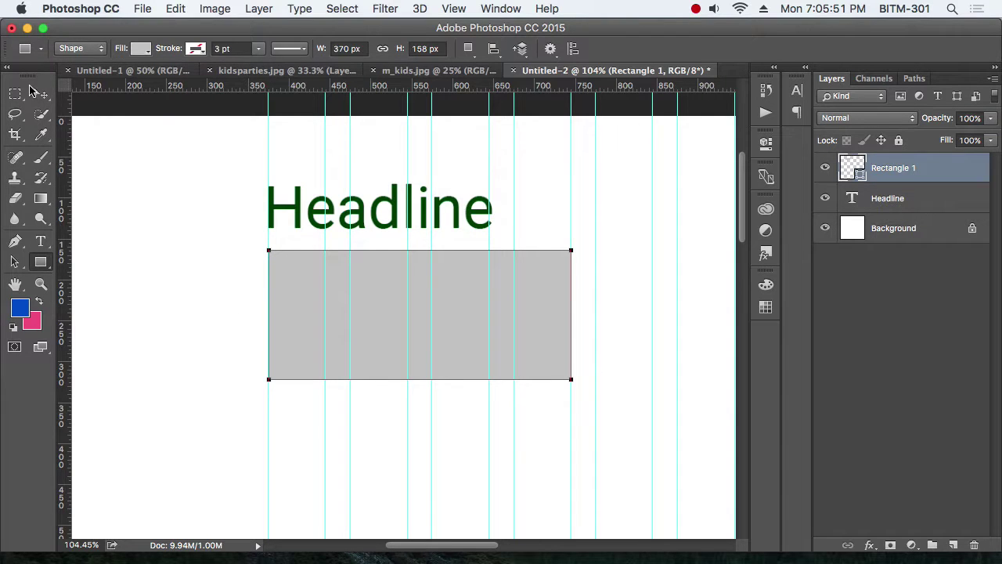
click(41, 94)
mouse_move(297, 248)
mouse_down()
mouse_move(575, 377)
mouse_move(506, 188)
mouse_up()
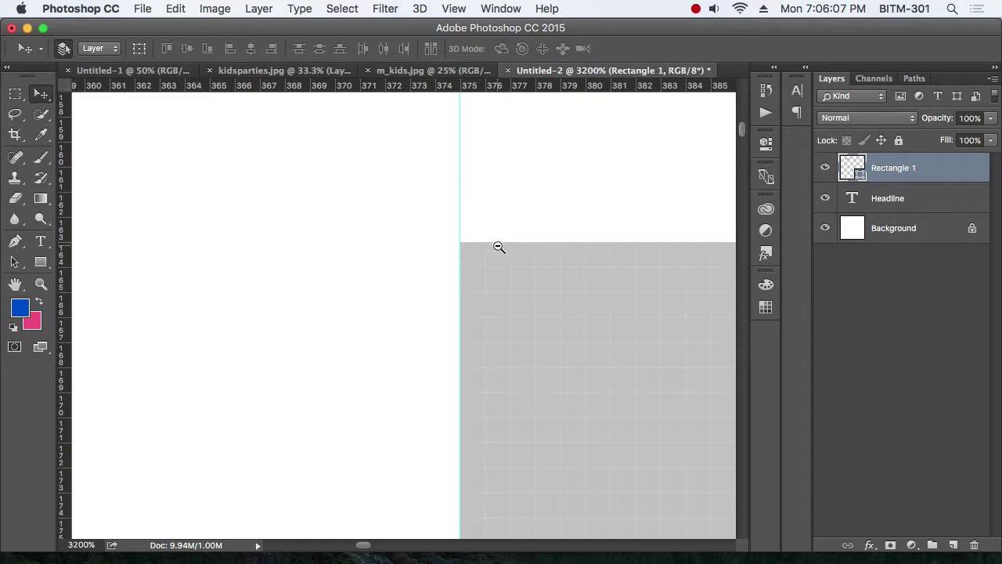
alt+click(554, 290)
alt+click(554, 290)
alt+click(557, 291)
alt+click(557, 290)
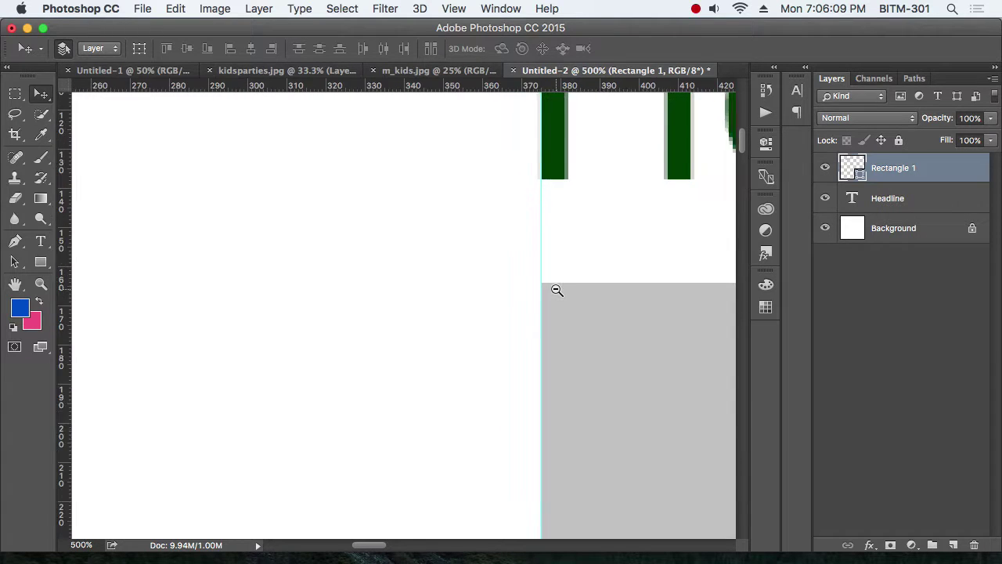
alt+click(557, 290)
alt+click(557, 290)
alt+click(556, 290)
drag(640, 292, 402, 264)
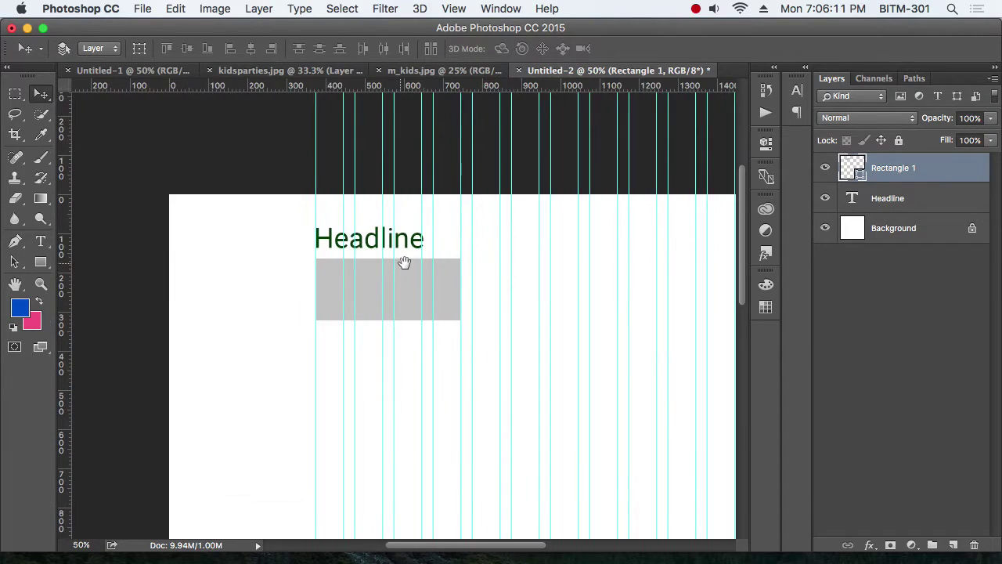
drag(463, 255, 657, 353)
click(658, 353)
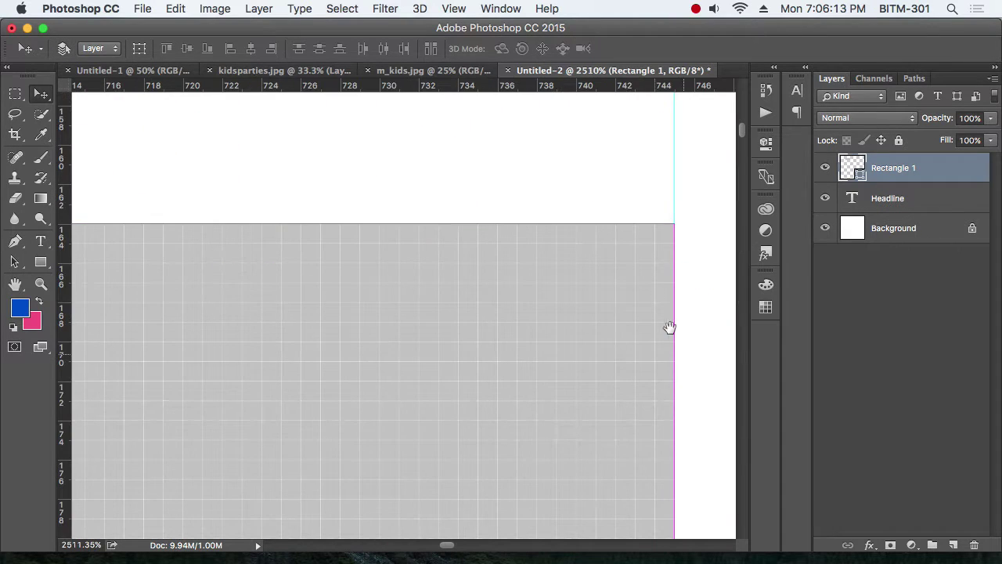
click(511, 289)
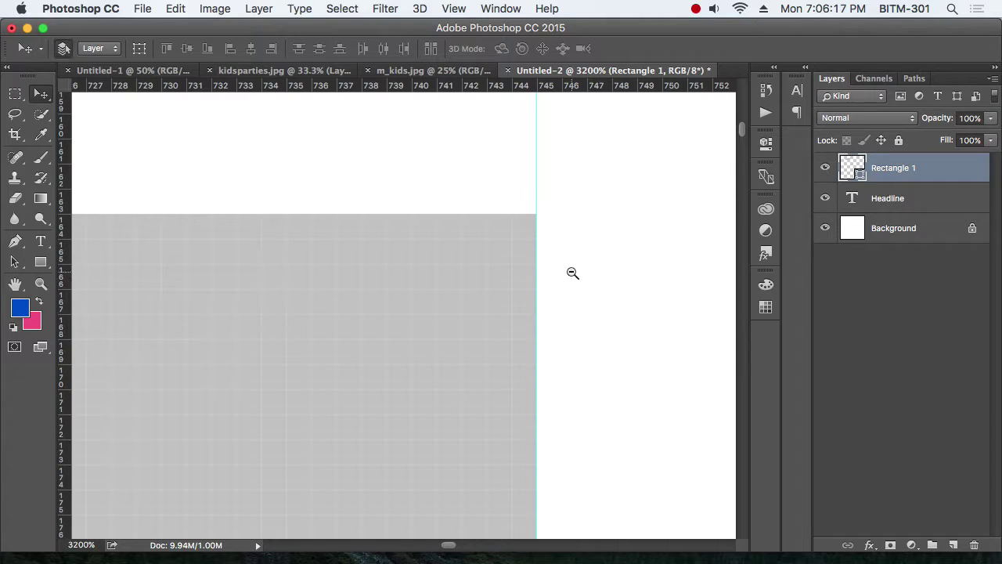
alt+click(530, 266)
alt+click(531, 266)
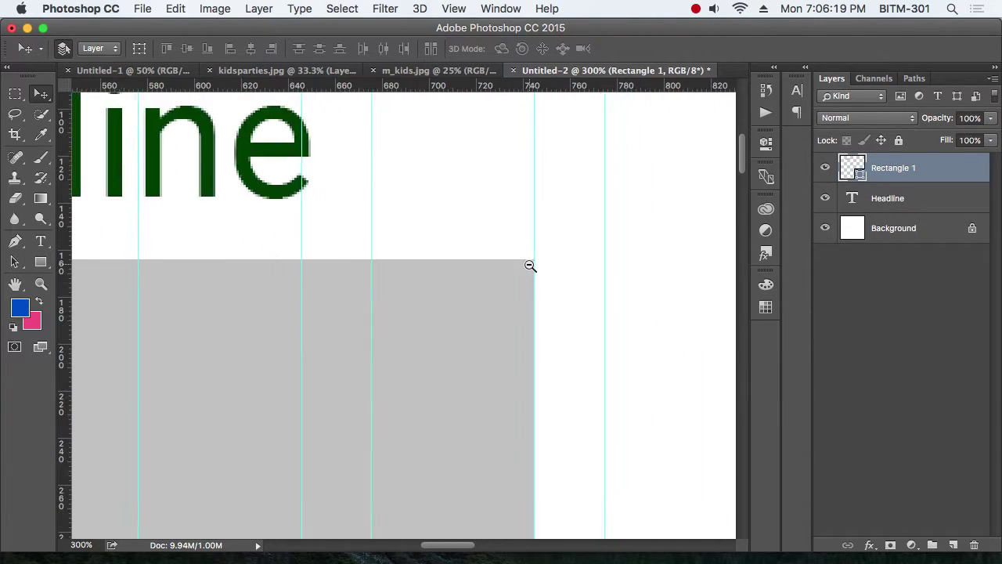
alt+click(530, 266)
alt+click(529, 265)
alt+click(528, 264)
drag(465, 281, 522, 298)
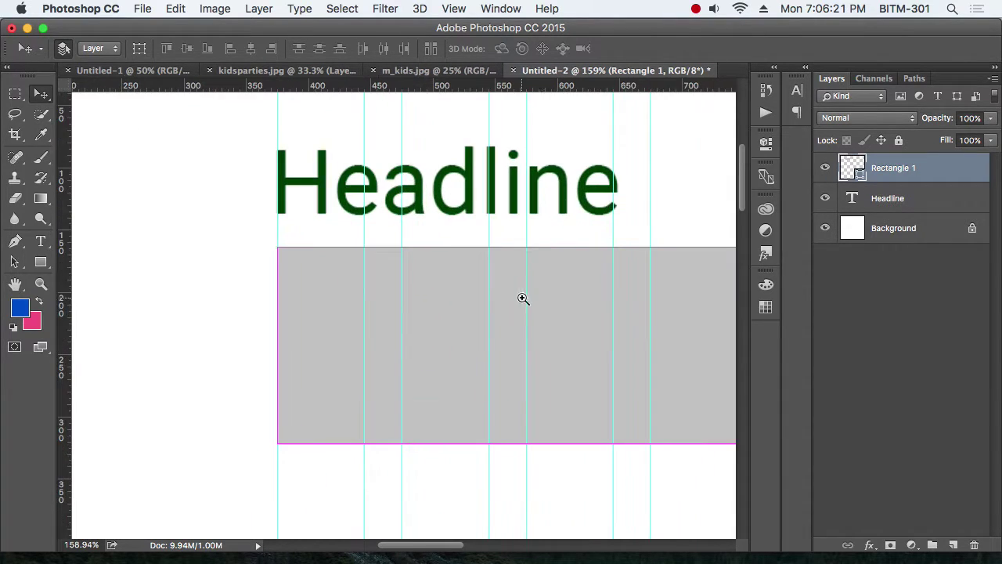
scroll(608, 267, right, 3)
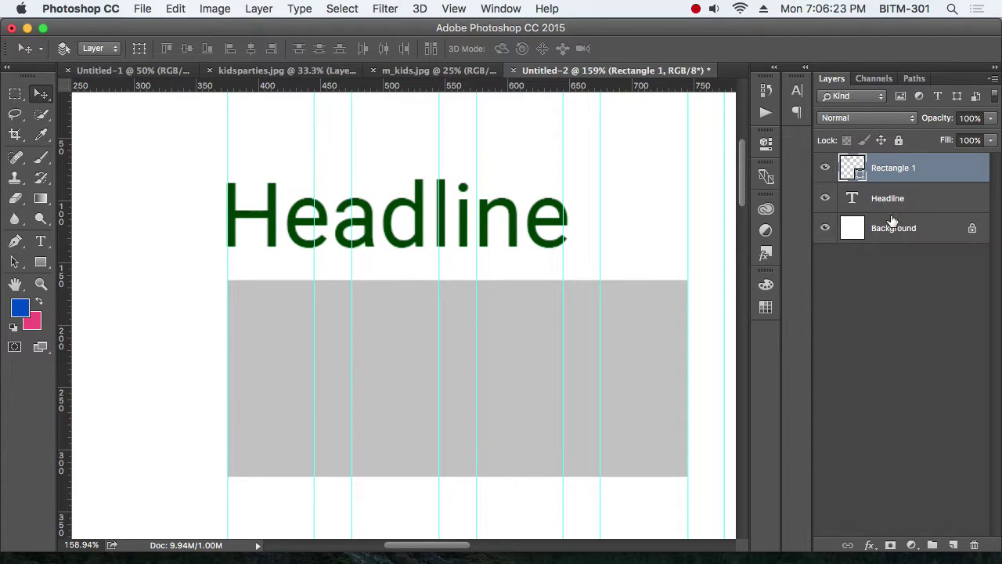
click(922, 206)
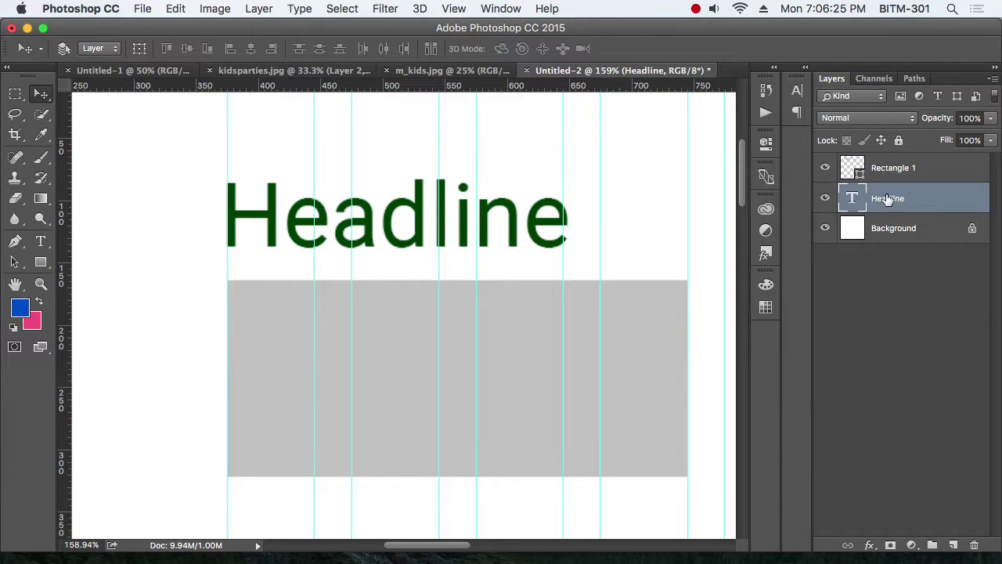
Move the Headline layer above Rectangle 1 and measure the gap to the grey box
drag(888, 199, 888, 164)
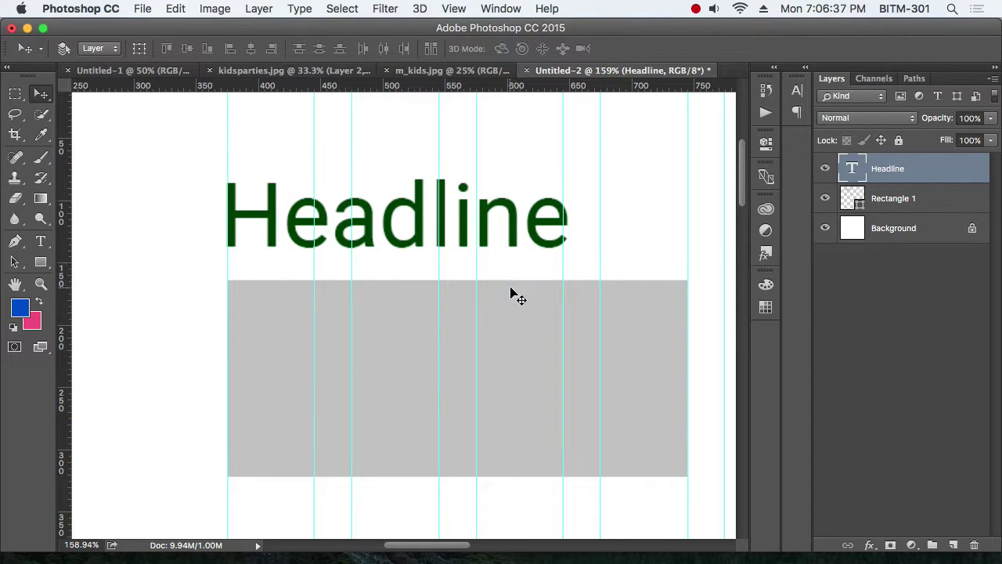
click(894, 200)
click(902, 173)
click(901, 202)
click(900, 176)
key(super)
key(super)
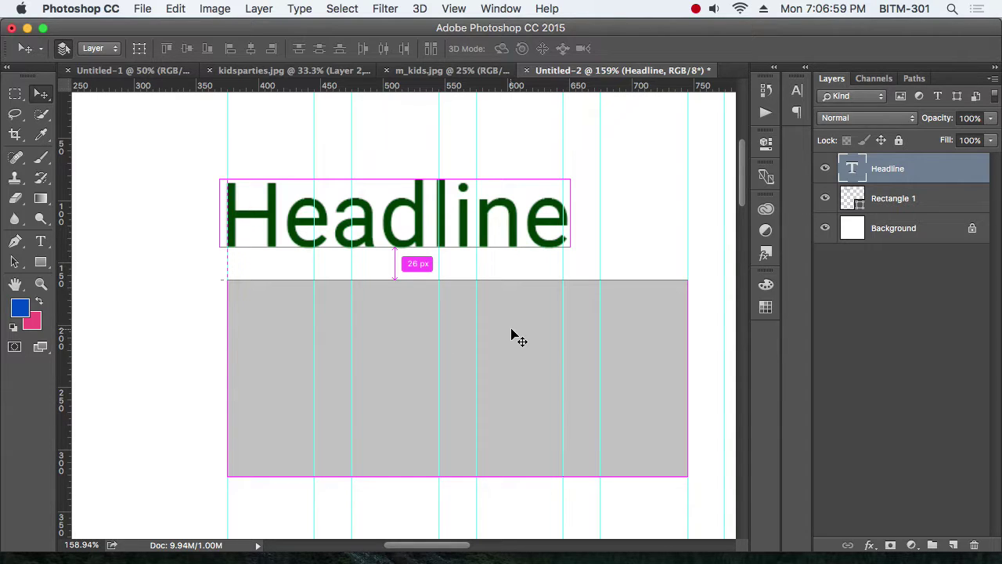
Nudge Rectangle 1 down to a 40 px gap below the Headline, then view at 100%
click(907, 200)
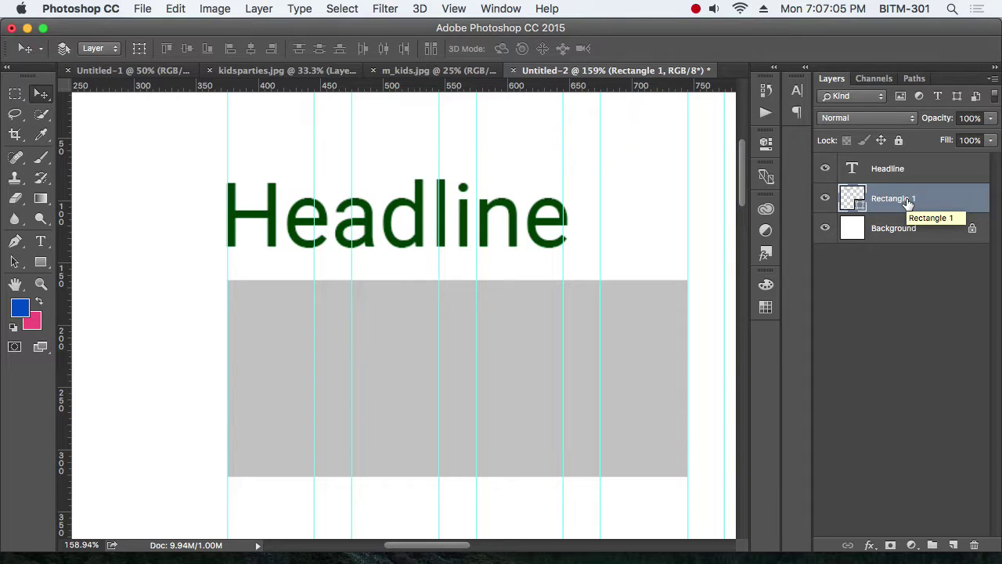
key(Down)
key(Down)
key(Down)
key(Down)
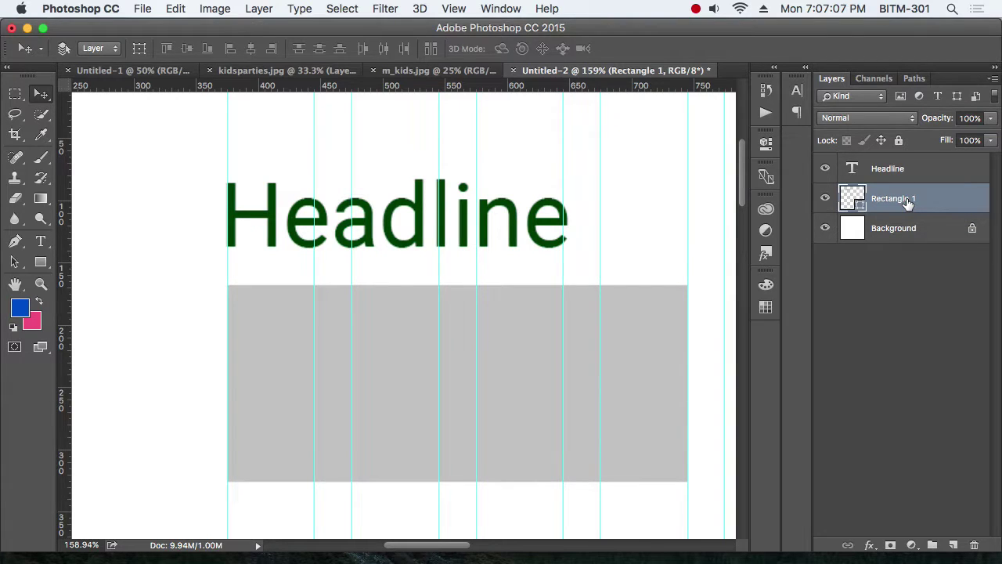
key(ctrl)
key(shift+Down)
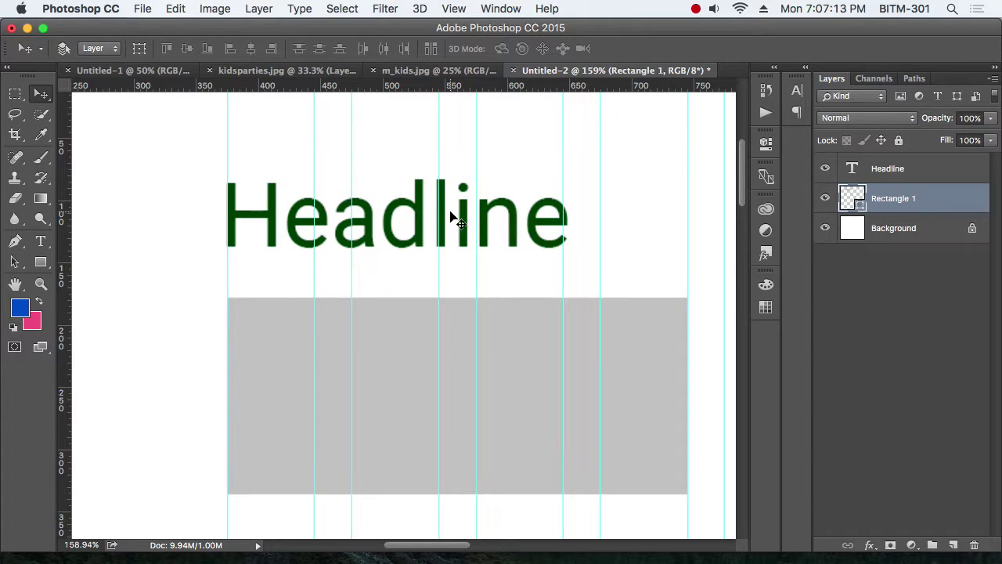
key(super)
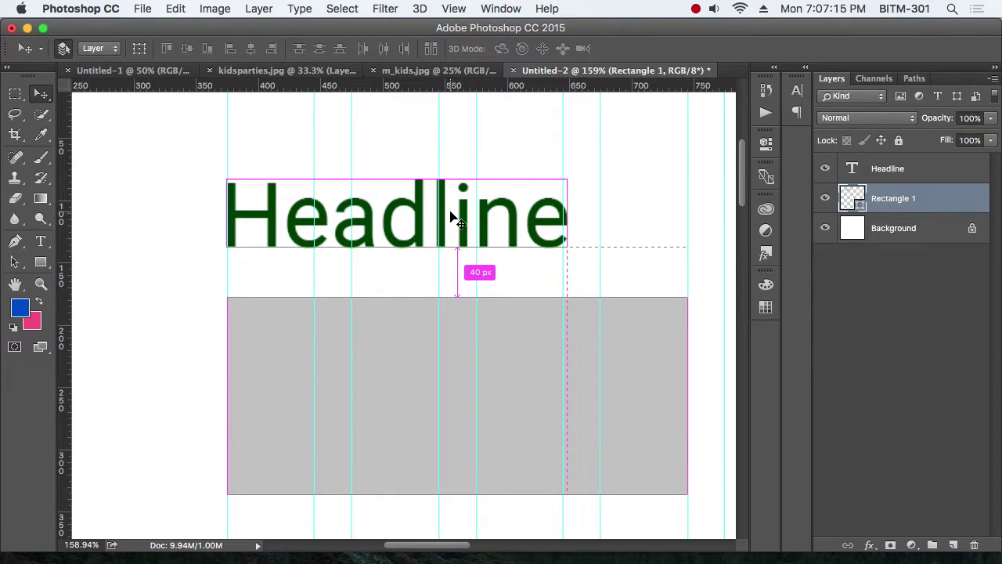
key(super+1)
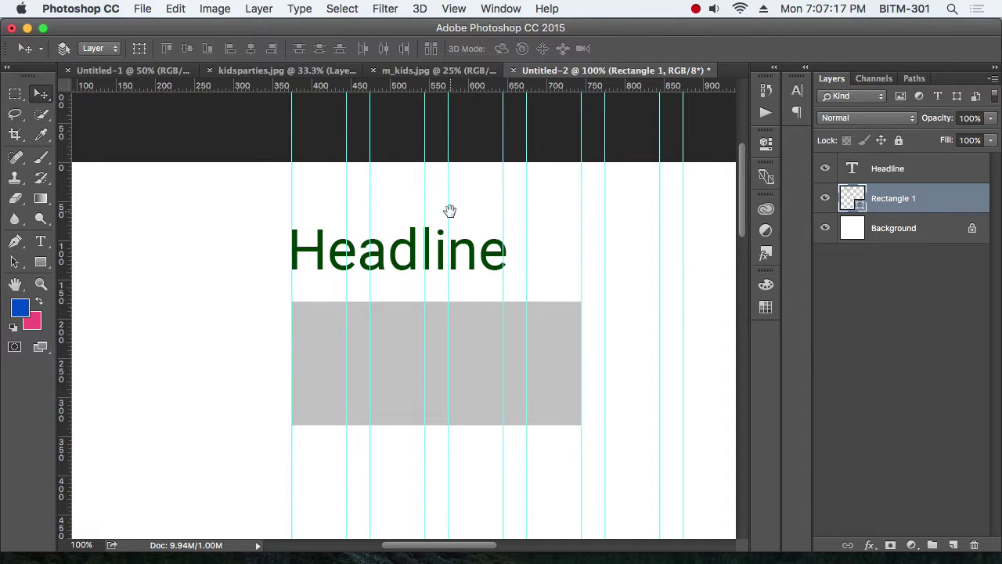
Select the grey rectangle's anchor points and set its height to 200 px
scroll(450, 210, down, 2)
scroll(543, 261, down, 3)
key(a)
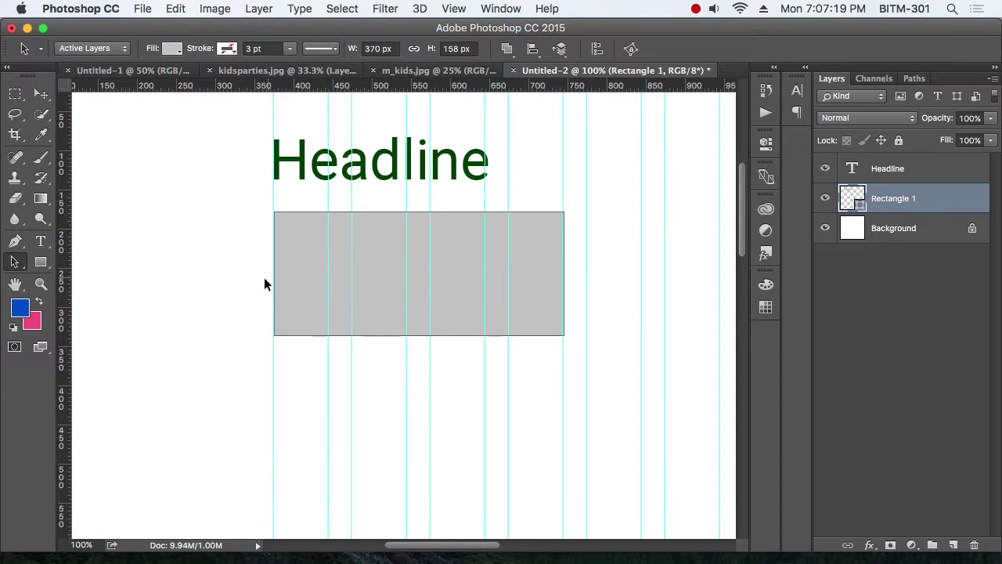
drag(14, 263, 49, 258)
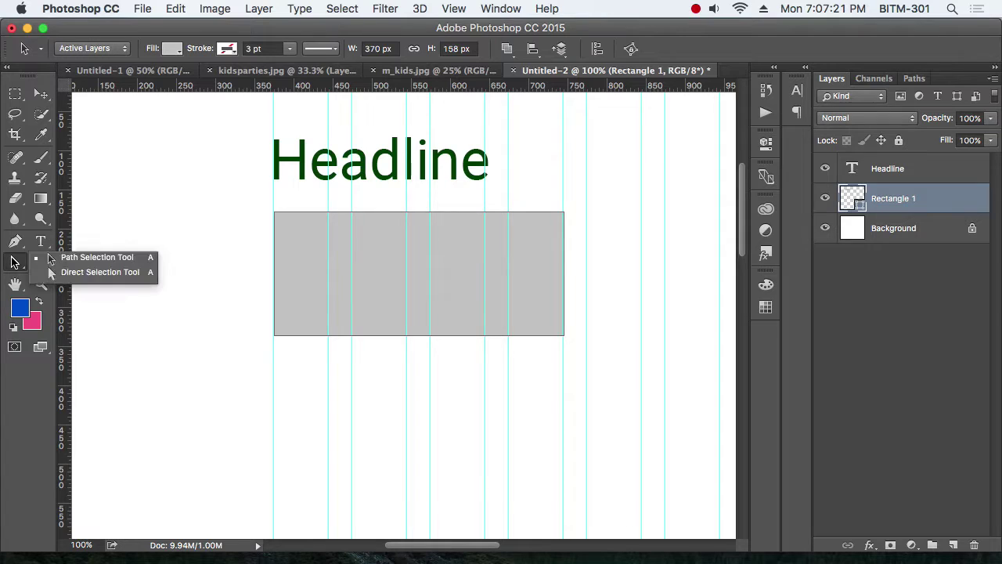
click(99, 274)
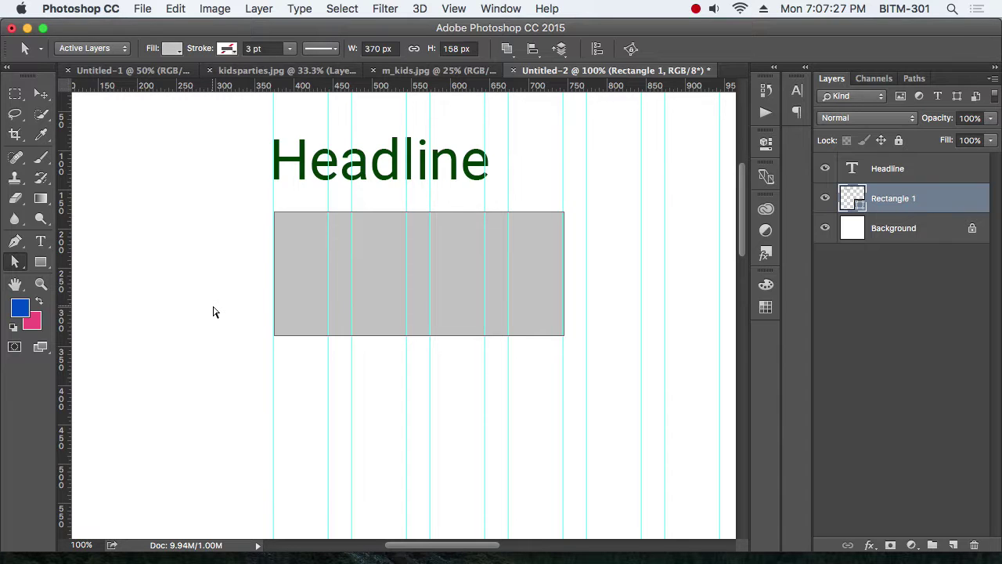
drag(204, 313, 620, 395)
click(476, 48)
text(200)
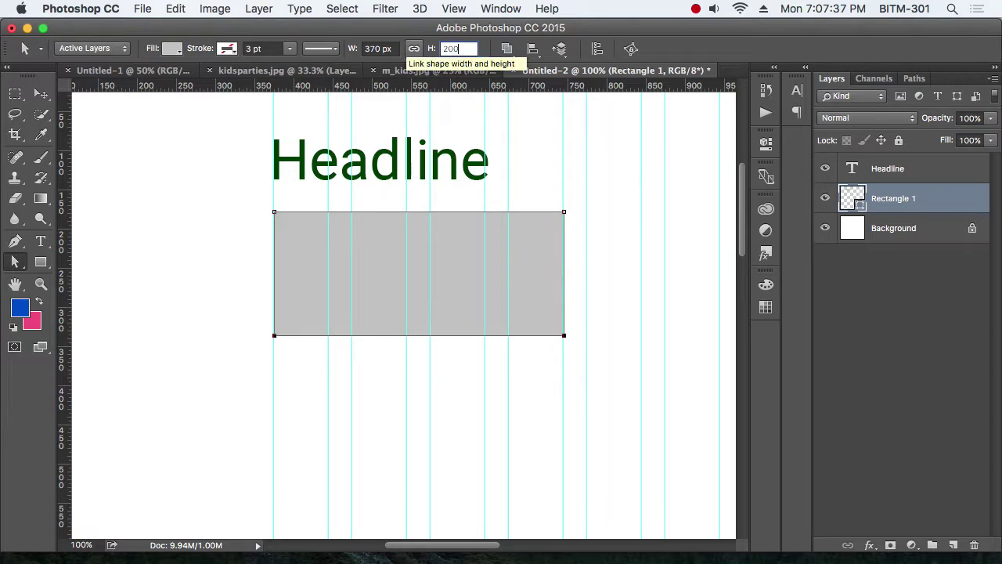
key(Return)
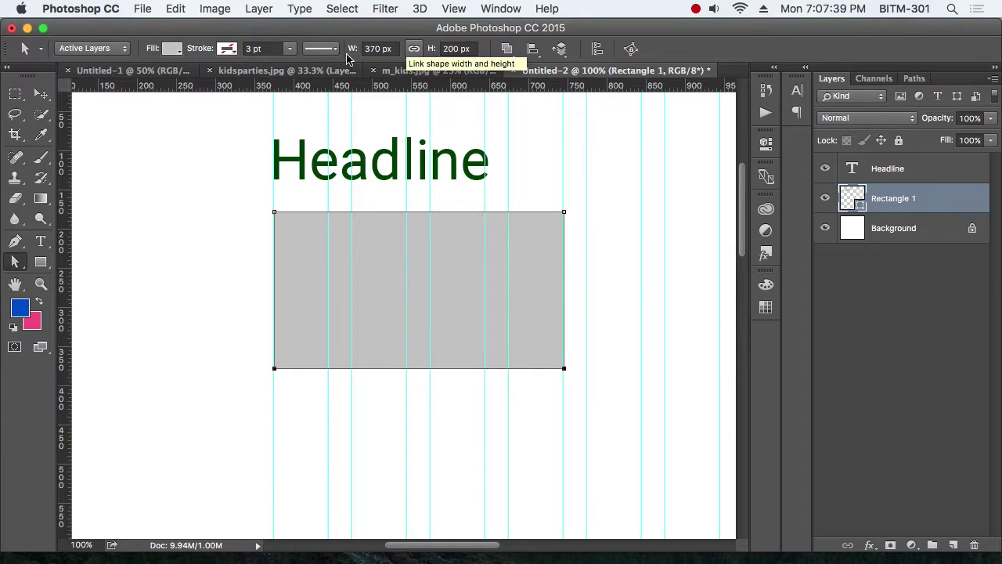
Stretch the rectangle's bottom edge down to 244 px tall, then select the Background layer
drag(226, 358, 605, 419)
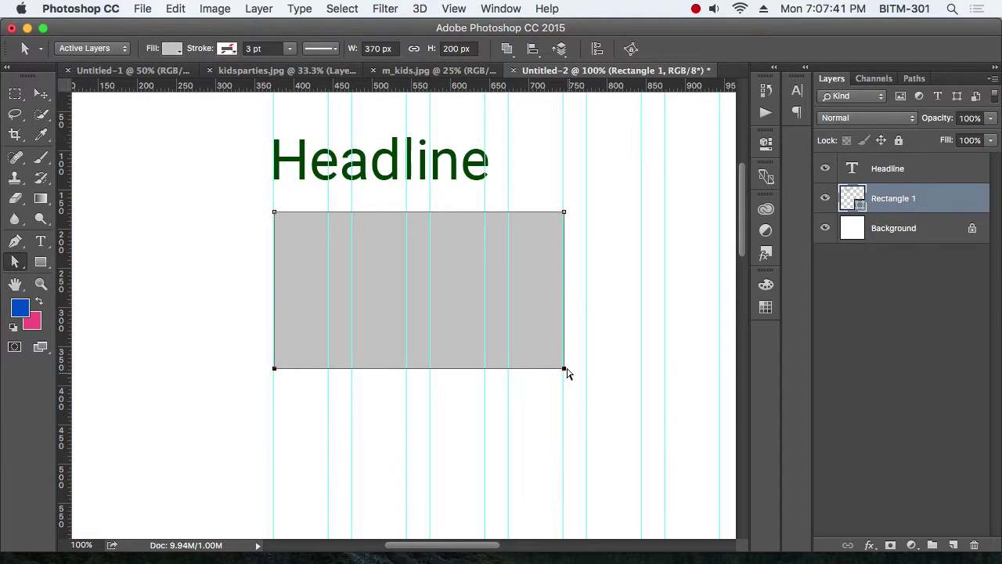
drag(564, 368, 569, 403)
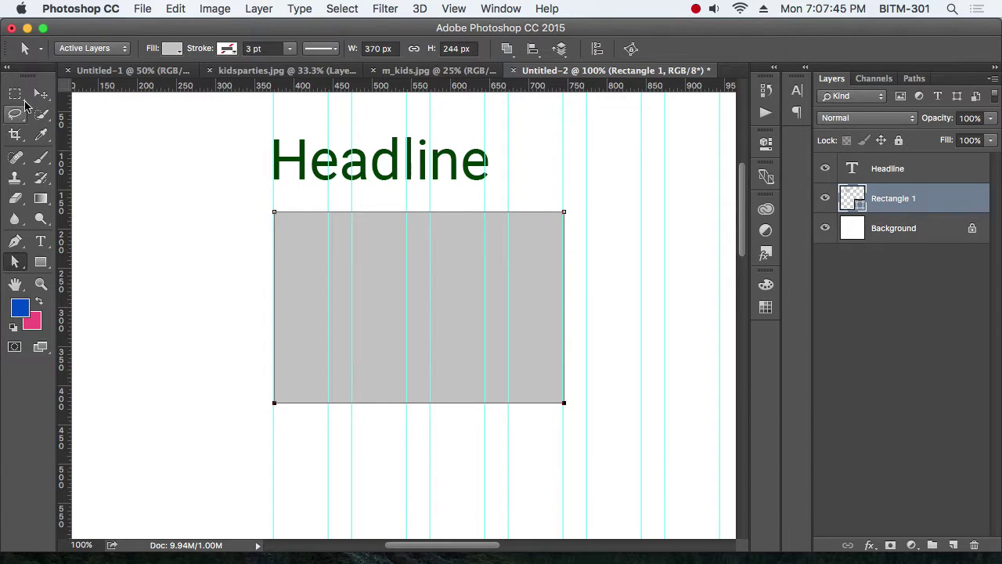
click(41, 94)
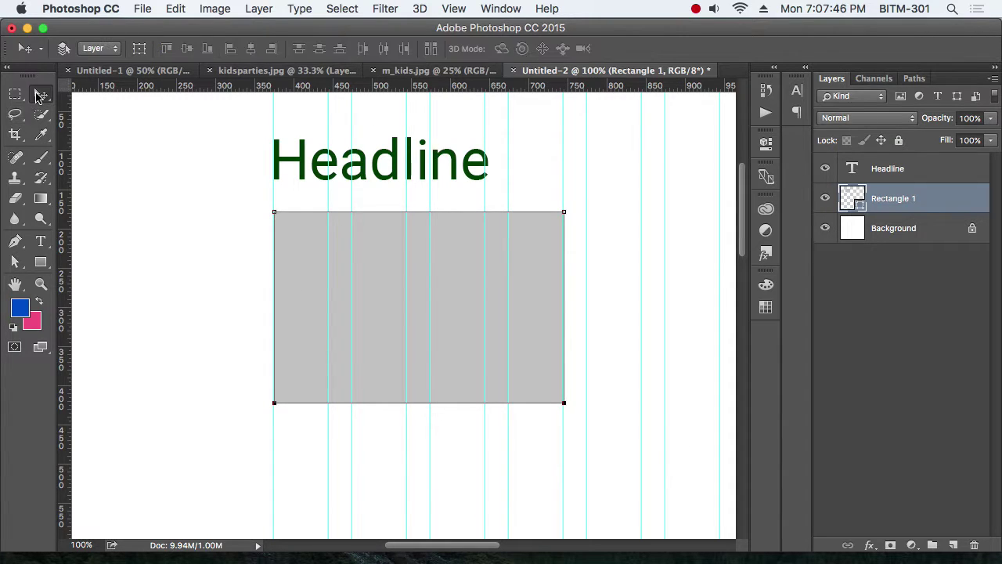
click(900, 228)
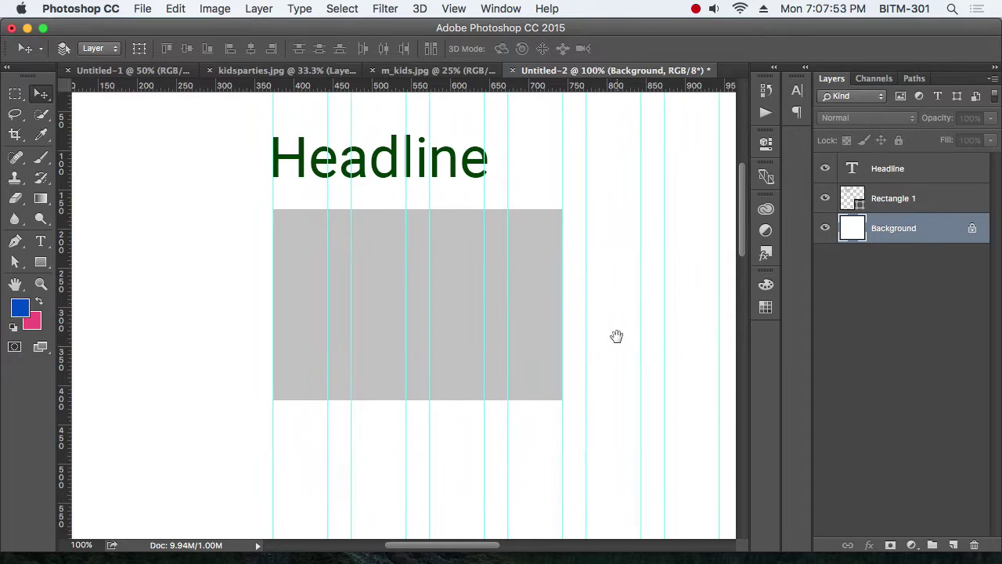
drag(618, 340, 642, 235)
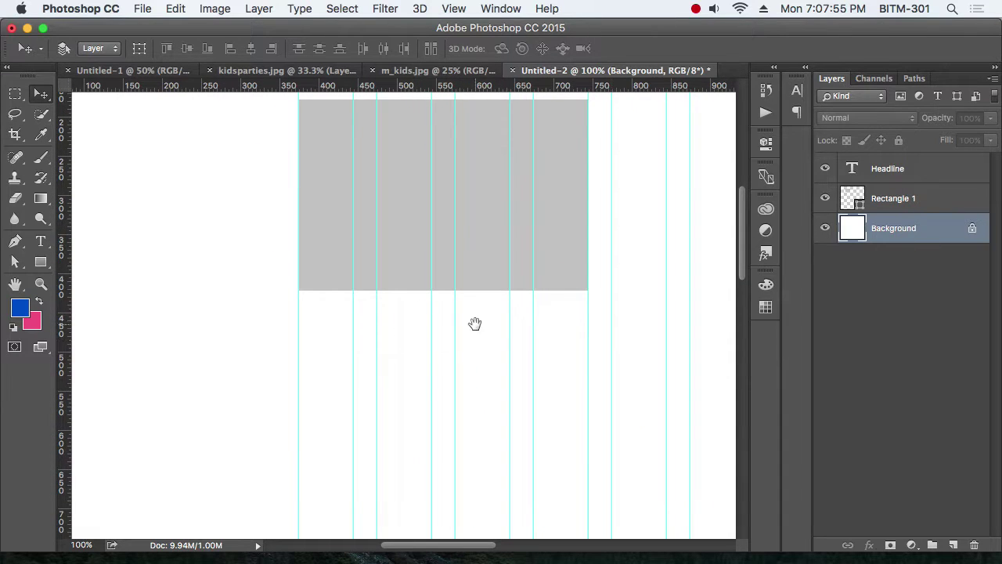
mouse_move(474, 324)
mouse_down()
mouse_move(445, 283)
mouse_move(413, 281)
mouse_up()
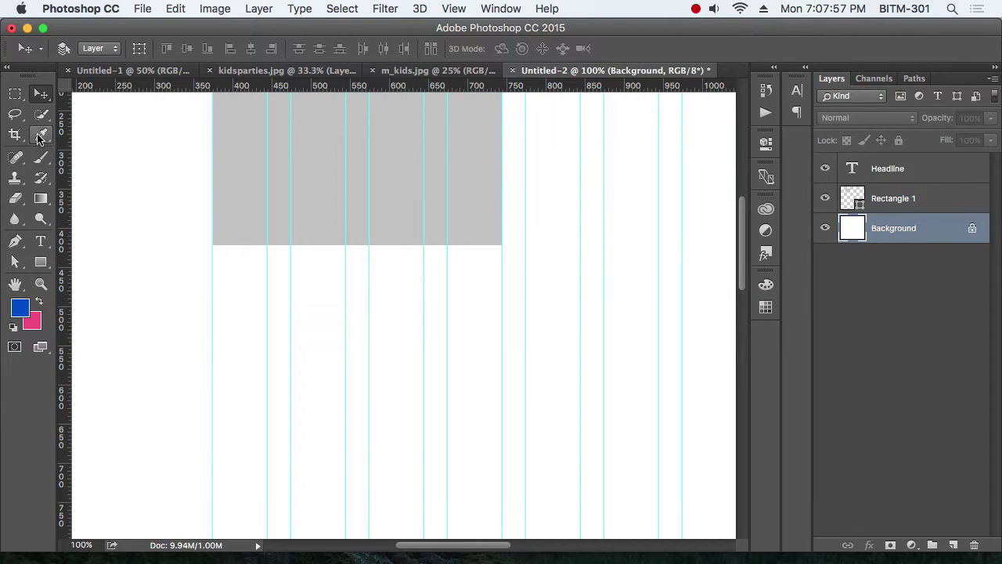
Draw a paragraph text box beneath the gray box and type sample text
click(41, 241)
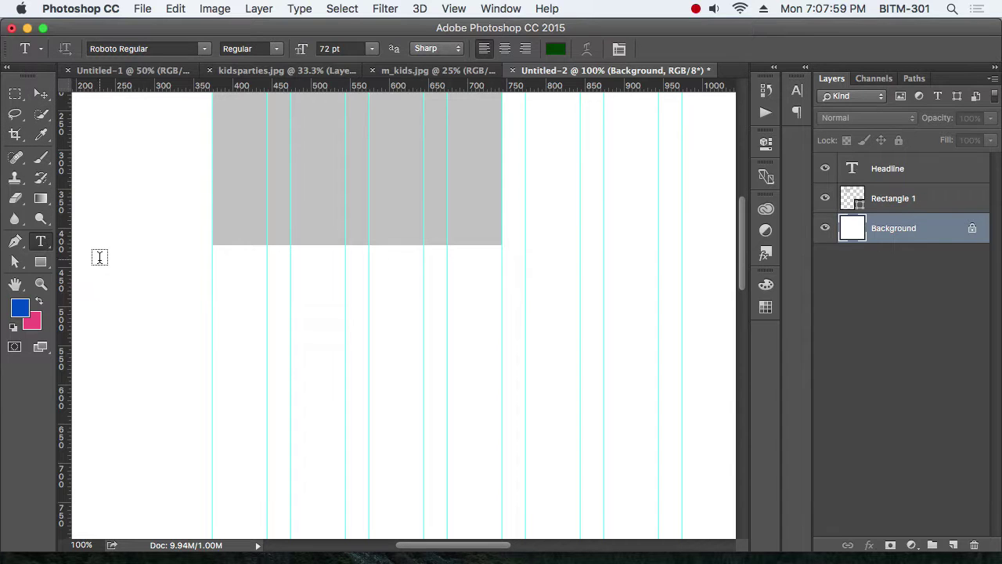
drag(214, 274, 498, 401)
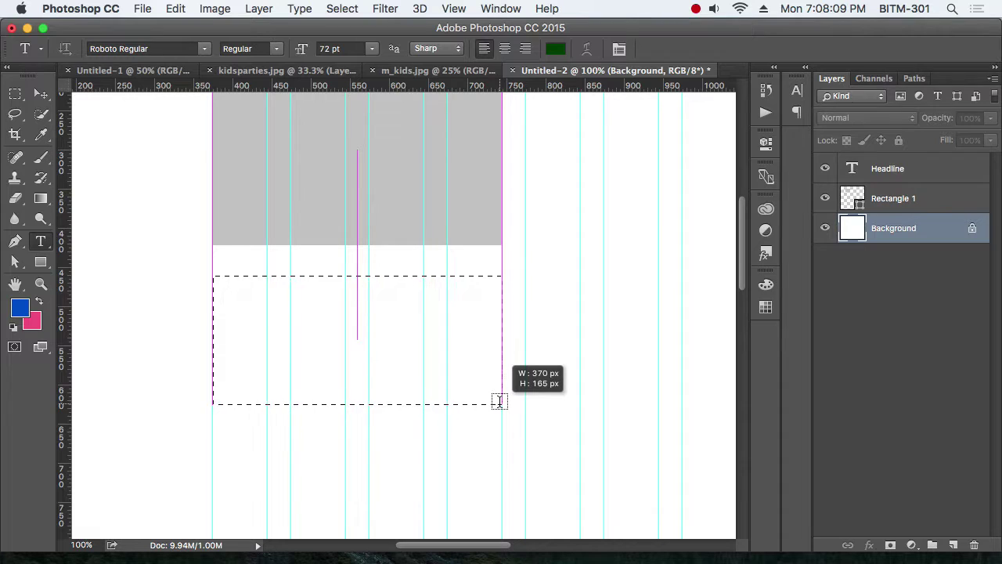
drag(499, 402, 504, 443)
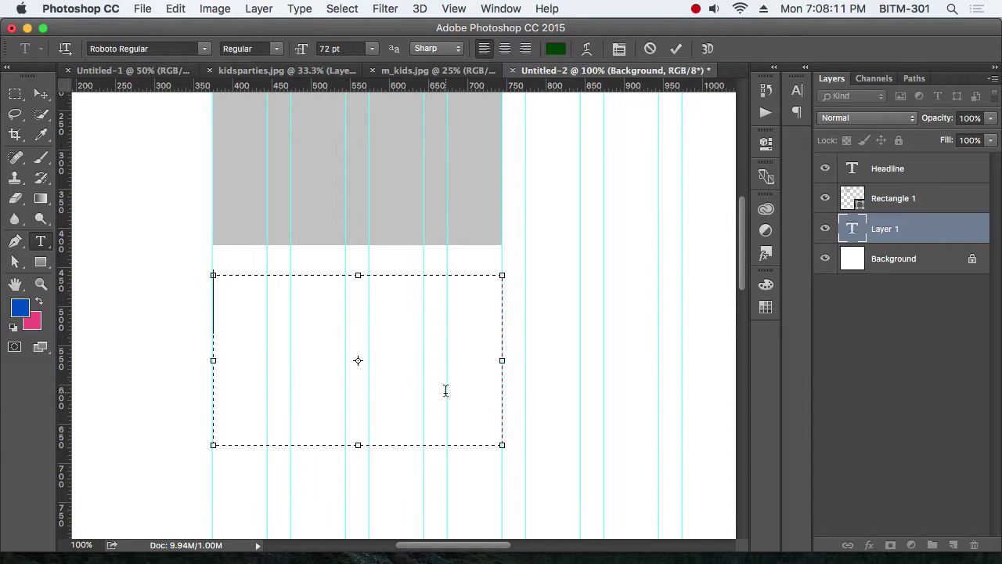
text(sdfdsfsdf)
Set the sample text's font size to 15 pt
key(super+a)
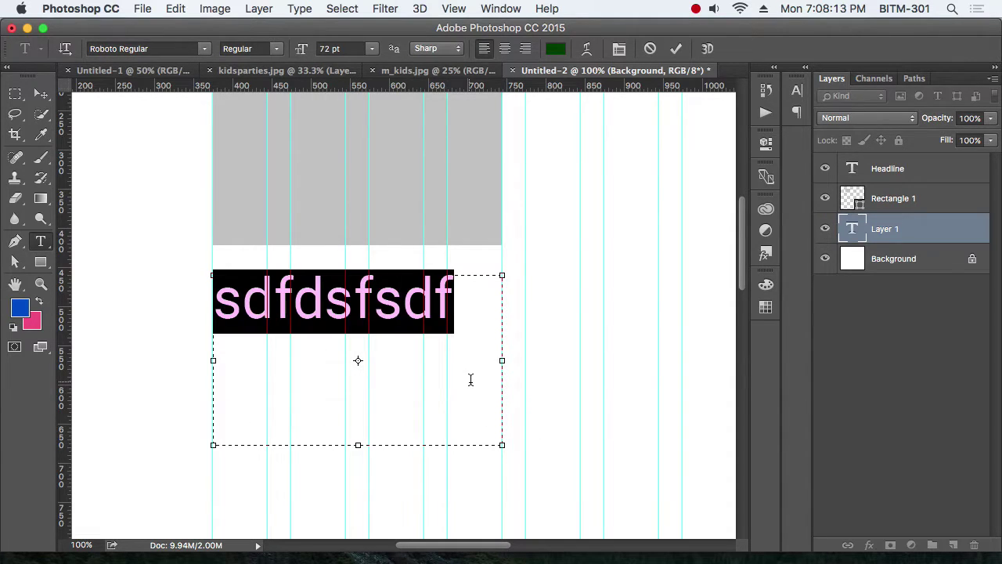
click(365, 50)
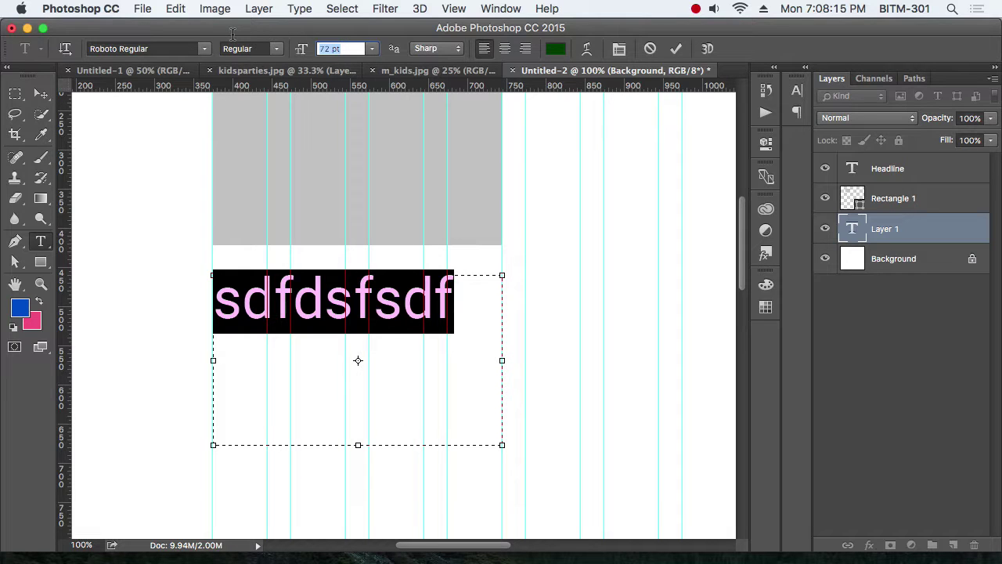
text(2)
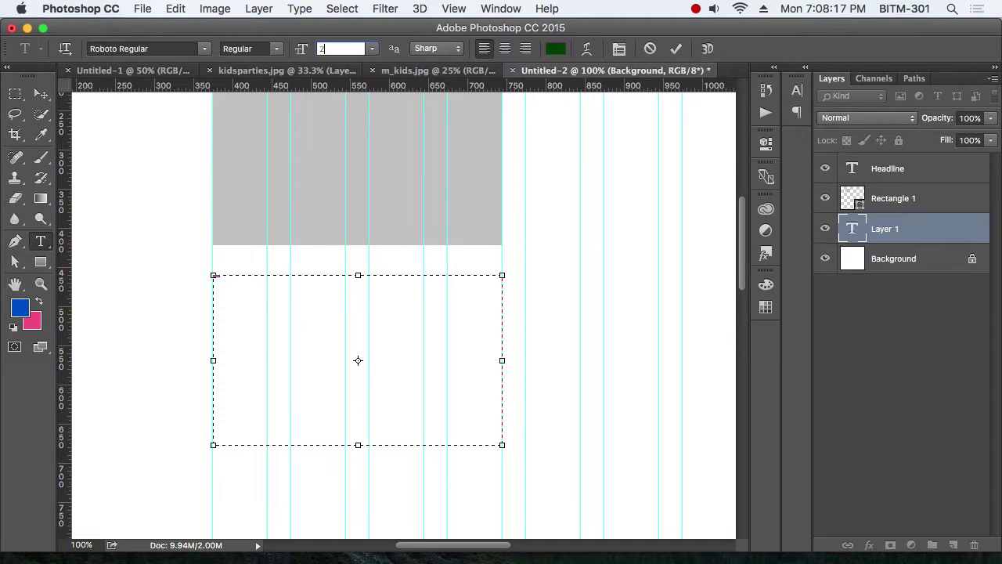
text(5)
key(Return)
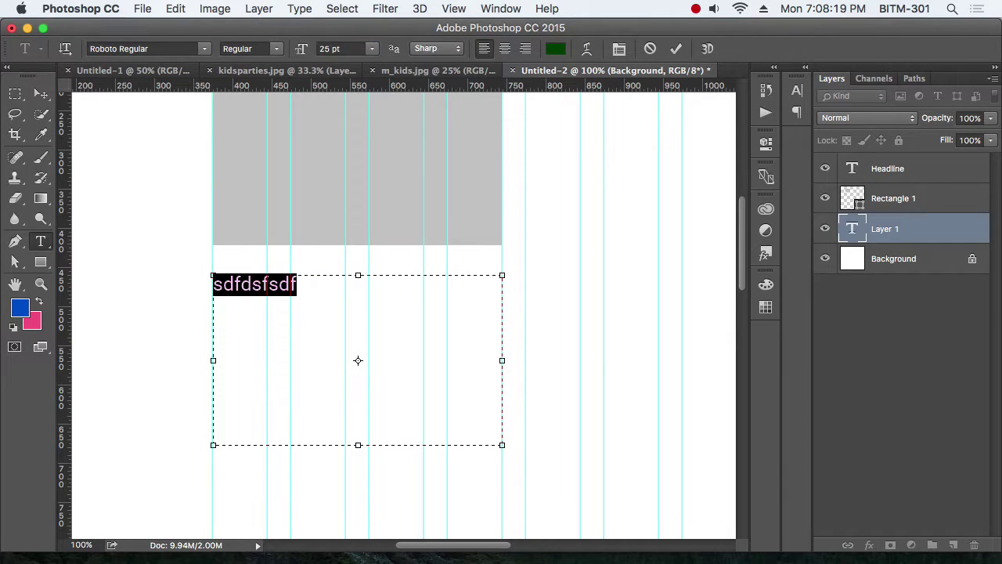
click(348, 49)
text(1)
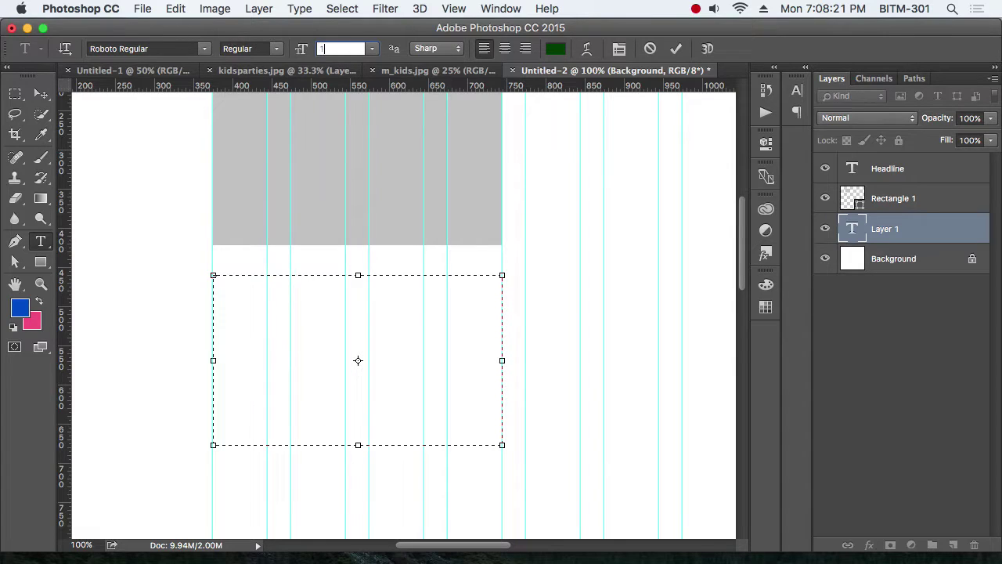
text(5)
key(Return)
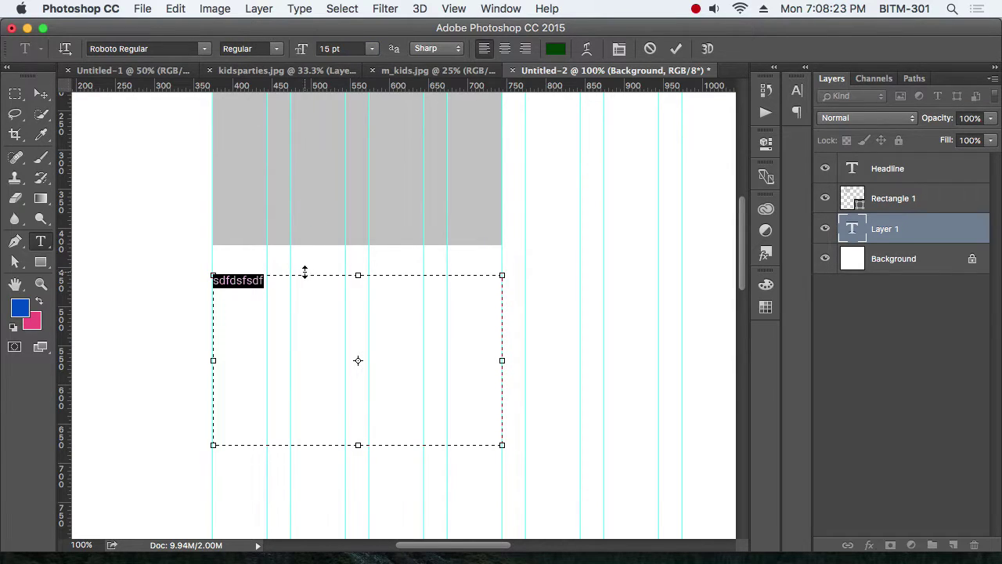
Add more sample words to the box and select all the text
click(302, 282)
text(dasd dd as )
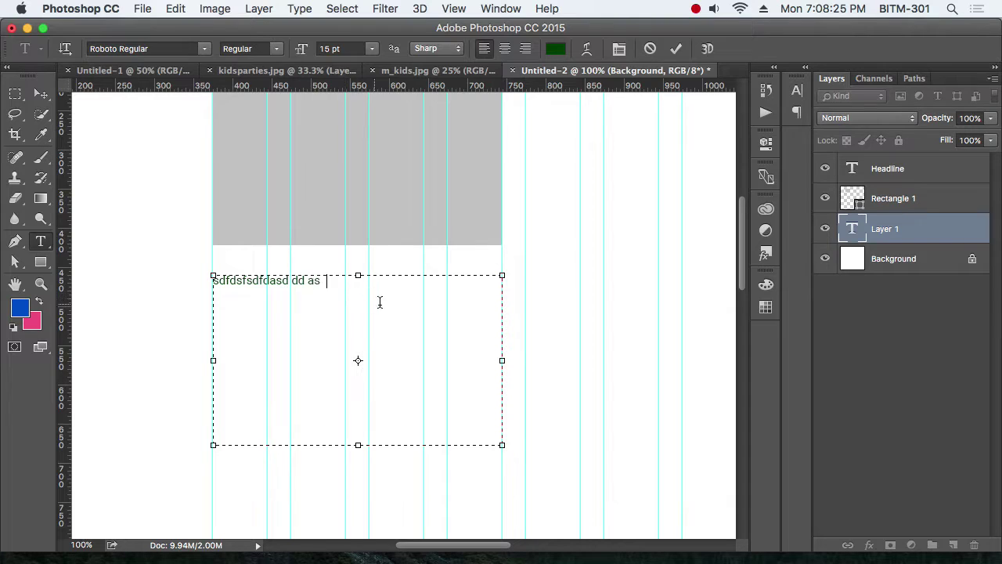
text(dadasd)
drag(387, 286, 203, 274)
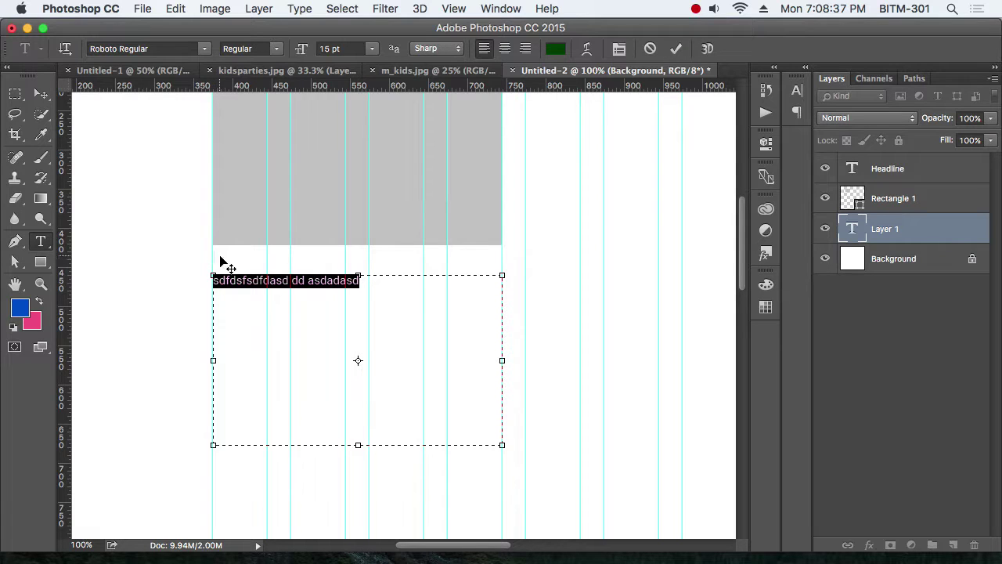
click(274, 9)
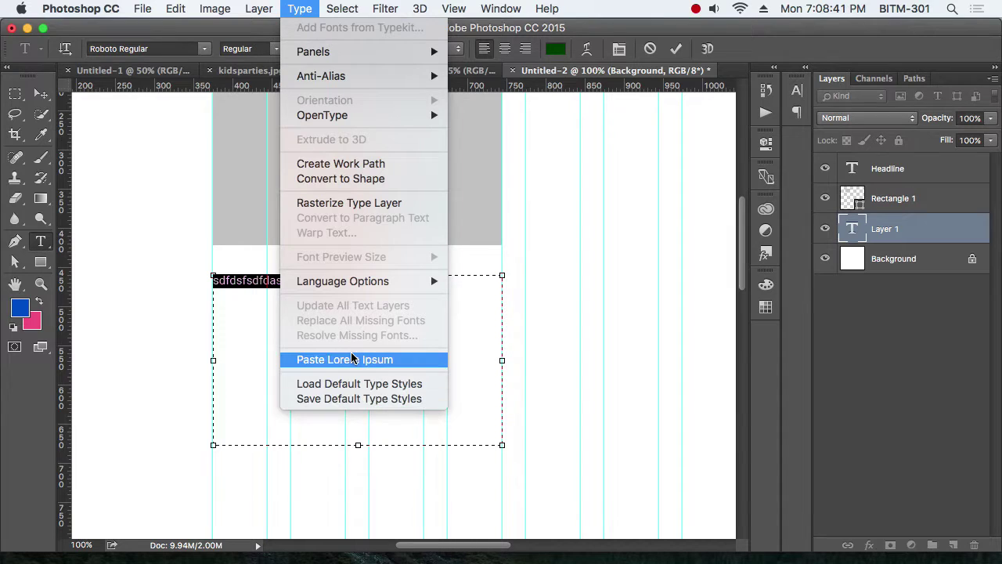
Fill the box with Lorem Ipsum text and set its leading to 26 pt
click(357, 362)
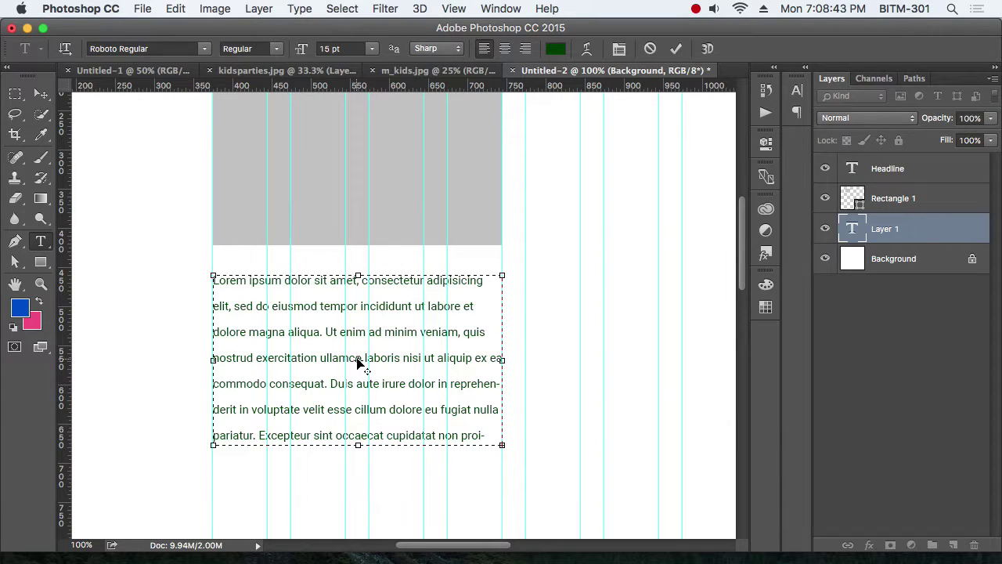
key(ctrl+a)
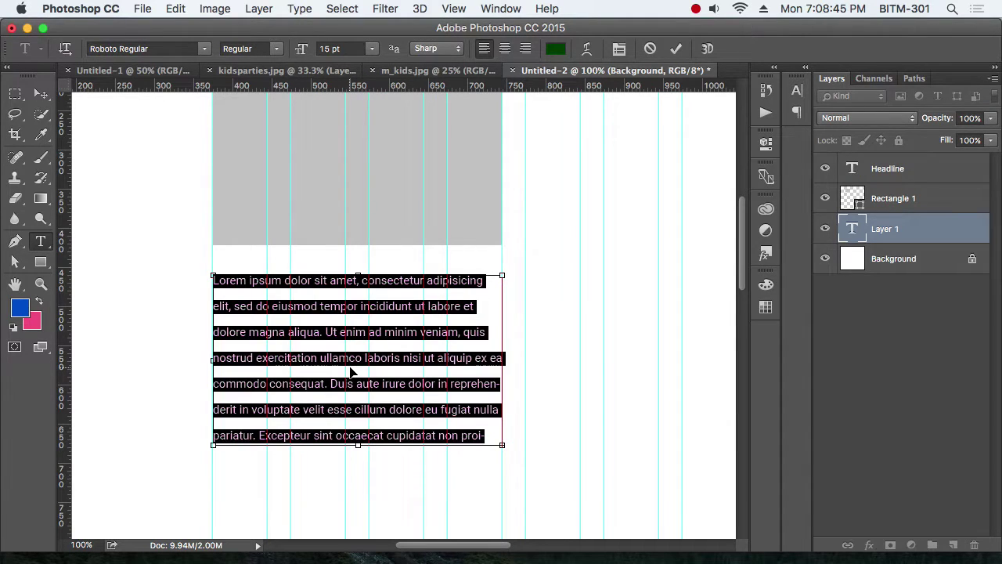
key(ctrl+t)
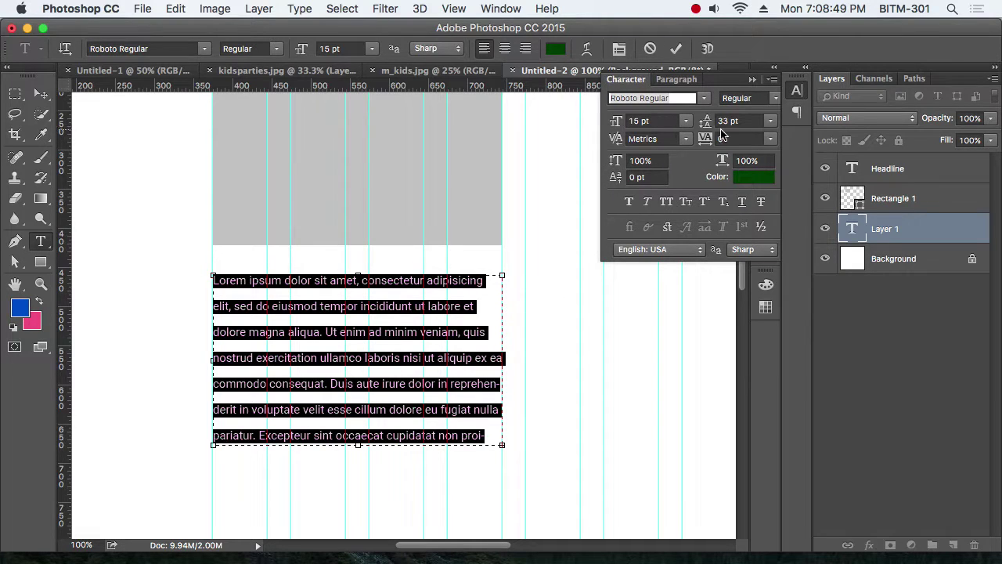
click(736, 120)
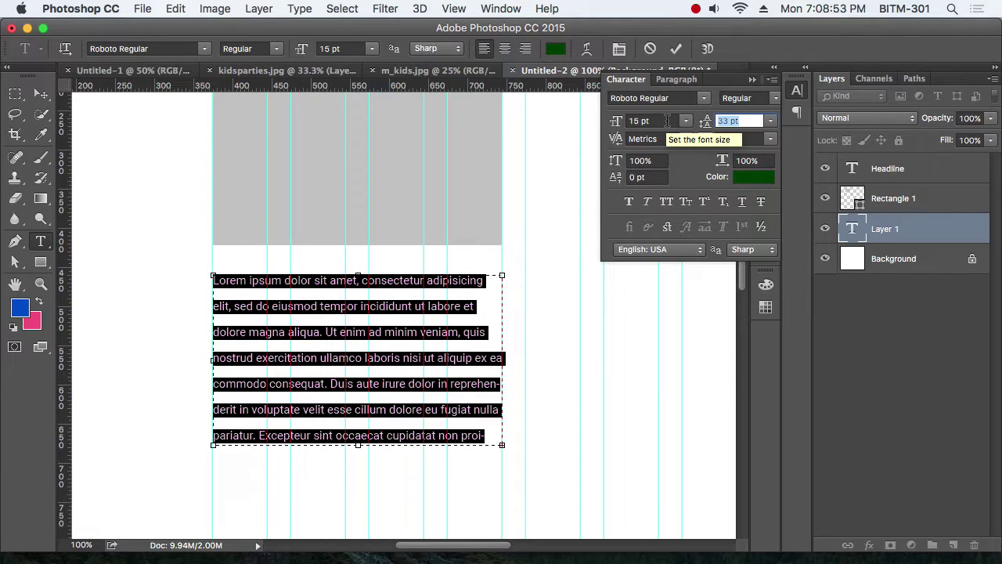
text(30)
key(Return)
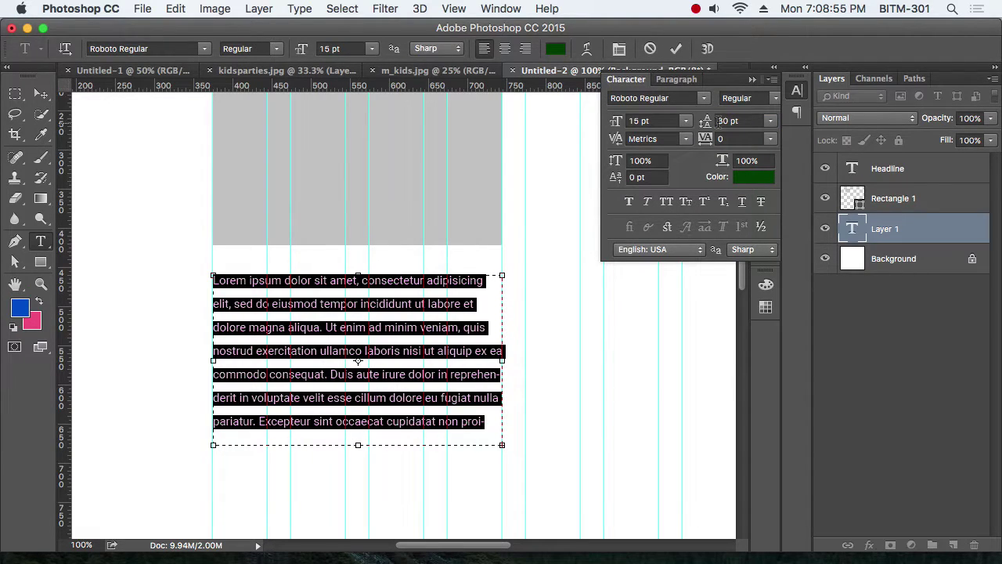
click(746, 123)
text(2)
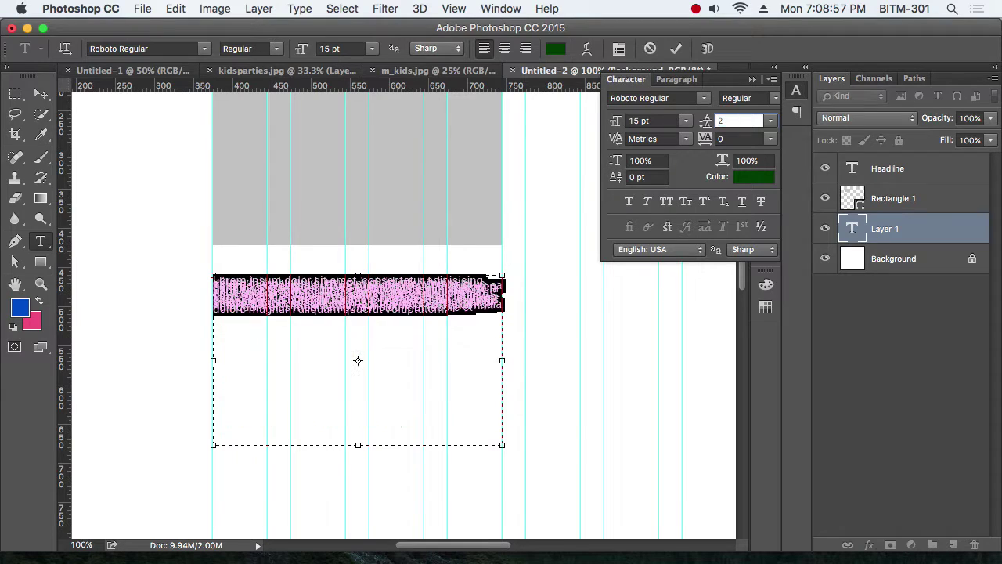
text(6)
key(Return)
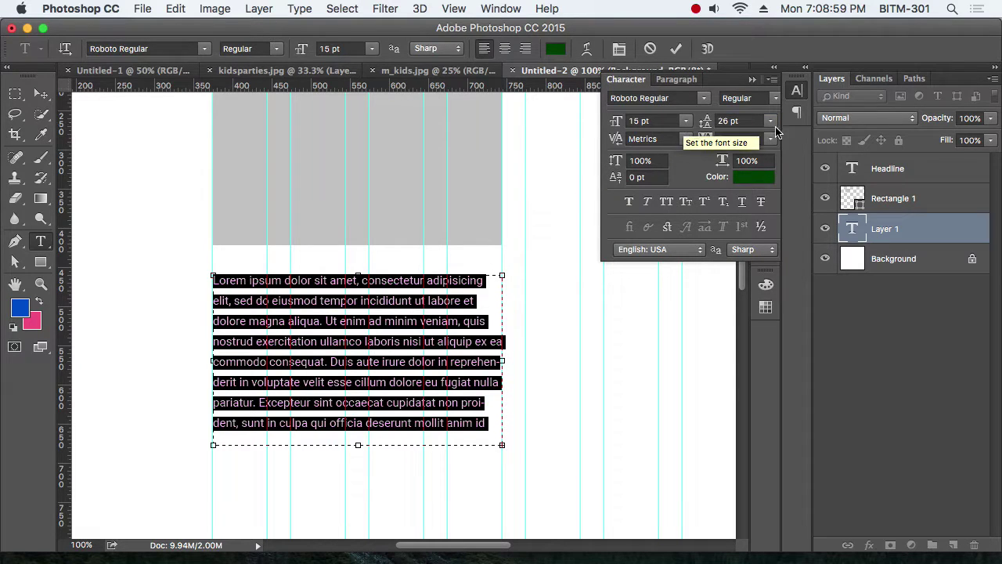
click(798, 91)
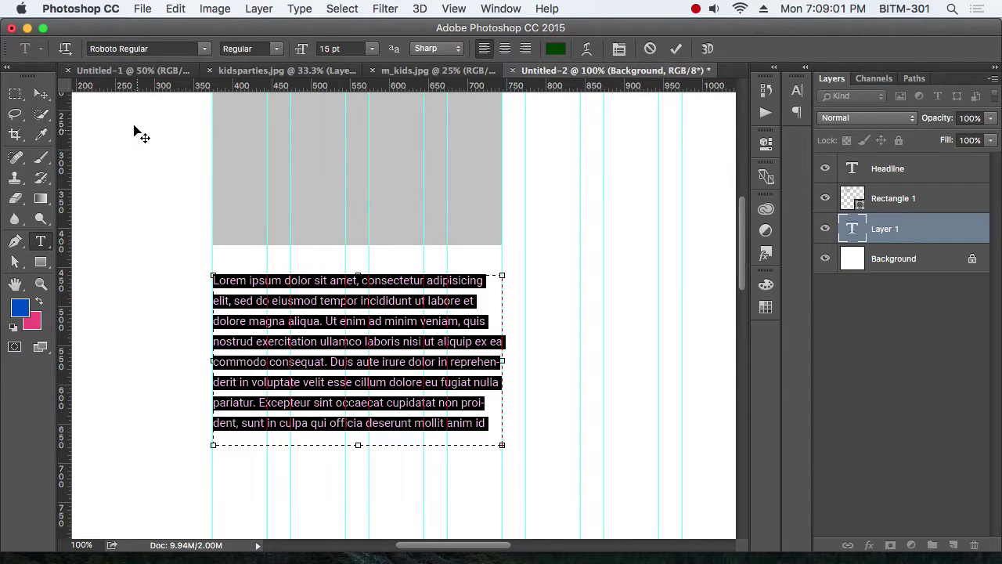
Turn off hyphenation for the Lorem Ipsum paragraph and commit the text
click(42, 94)
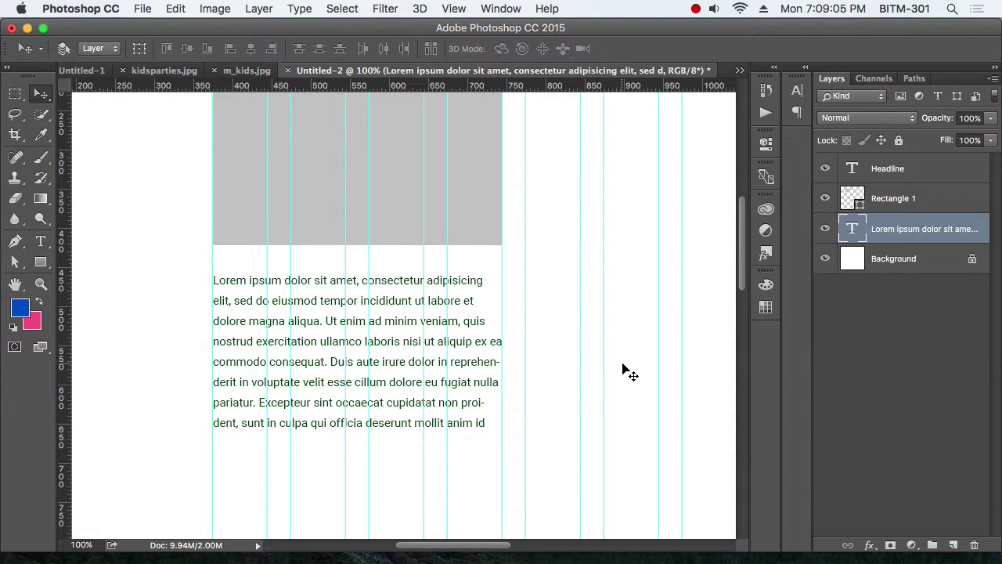
key(t)
click(374, 329)
key(ctrl+a)
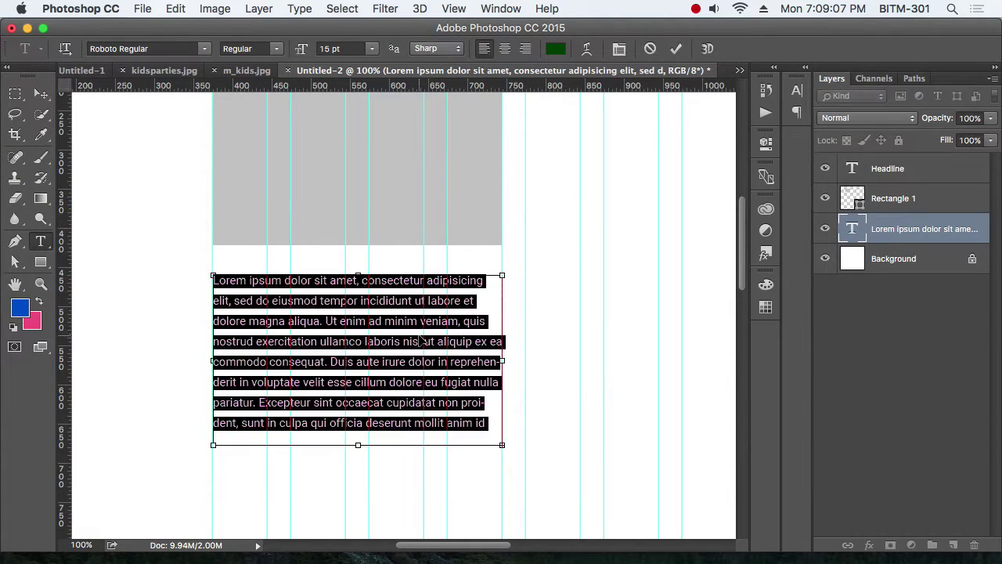
key(ctrl+t)
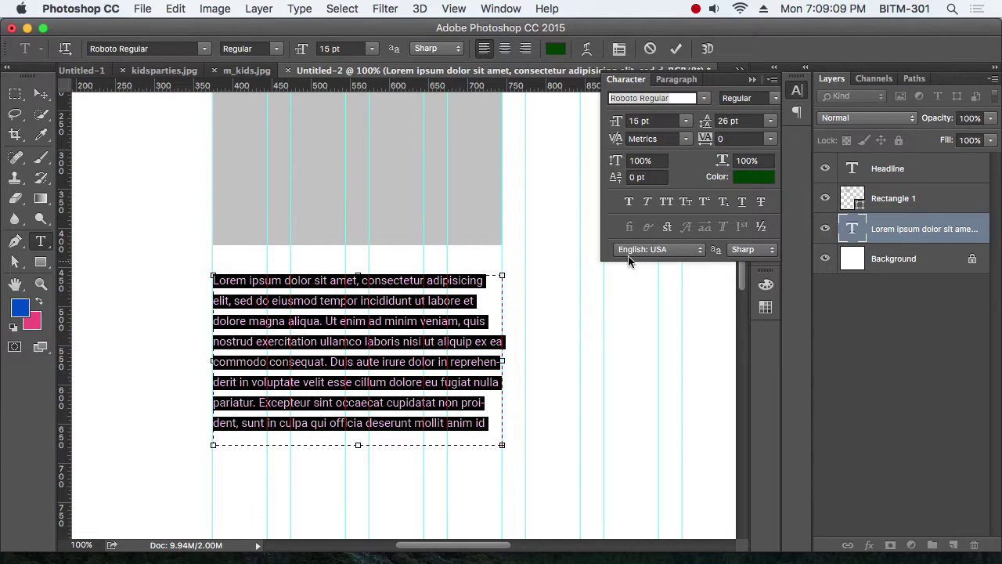
click(695, 81)
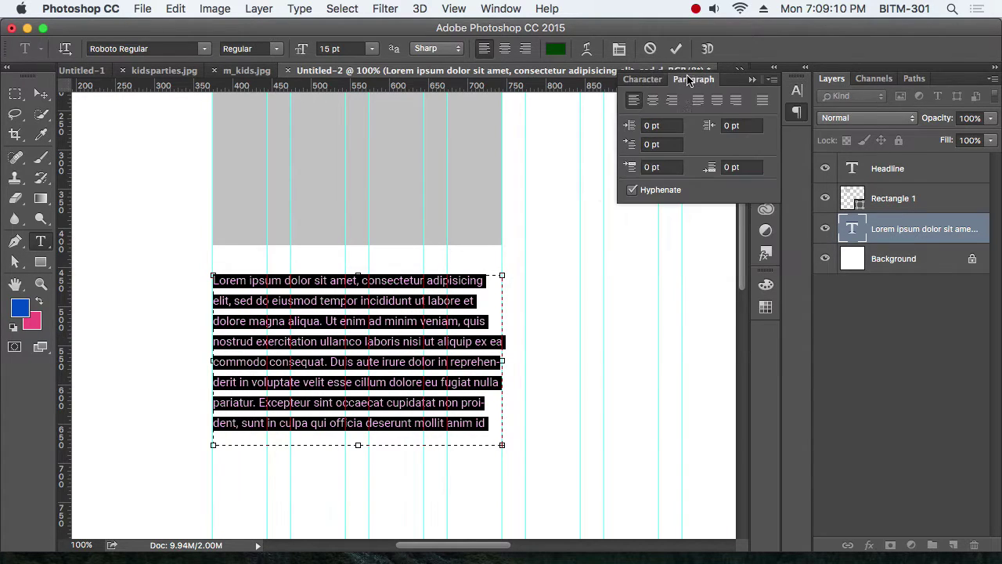
click(641, 192)
click(797, 112)
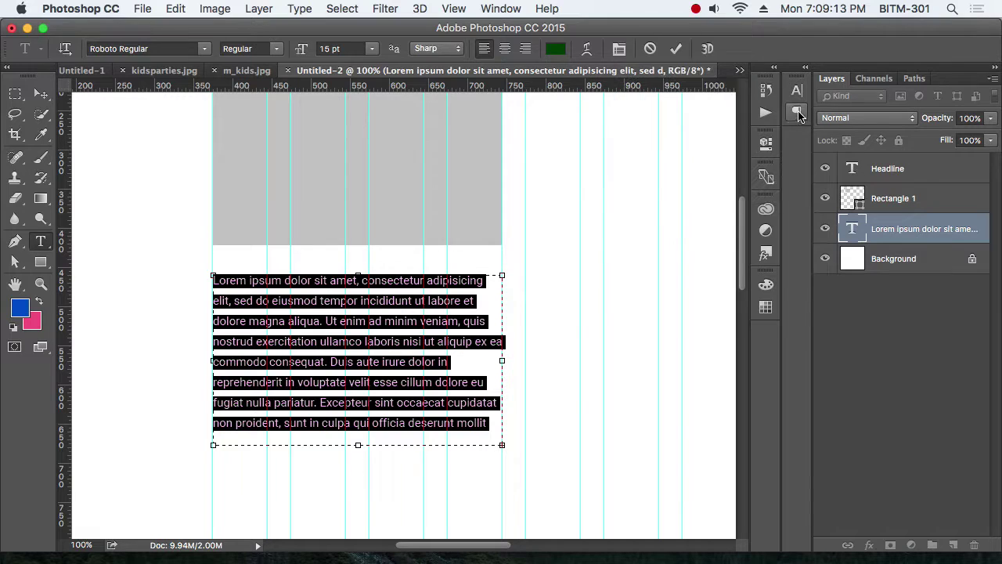
click(422, 407)
click(41, 93)
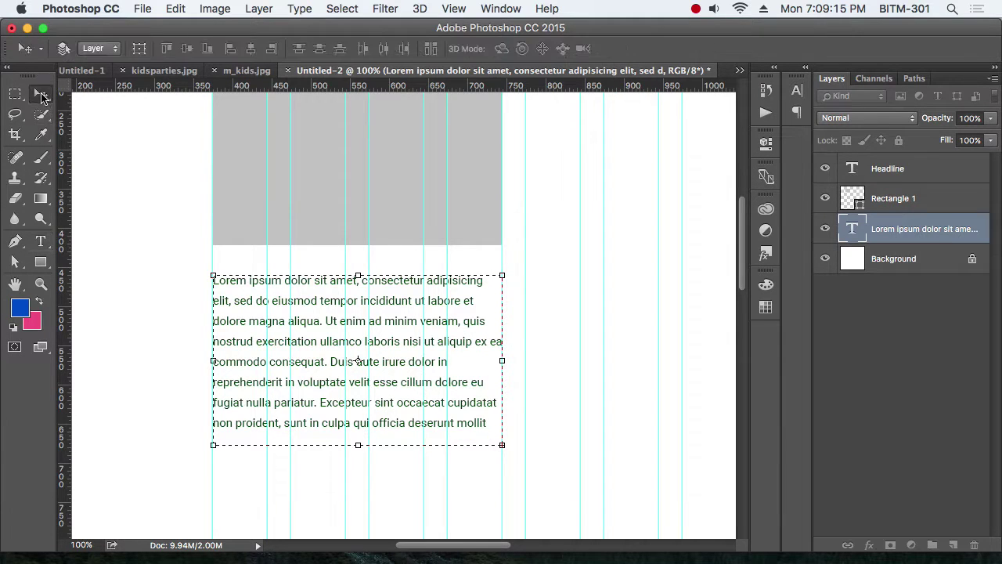
key(super+minus)
Type 'Read More' below the paragraph and align it to the left column guide
scroll(345, 329, down, 1)
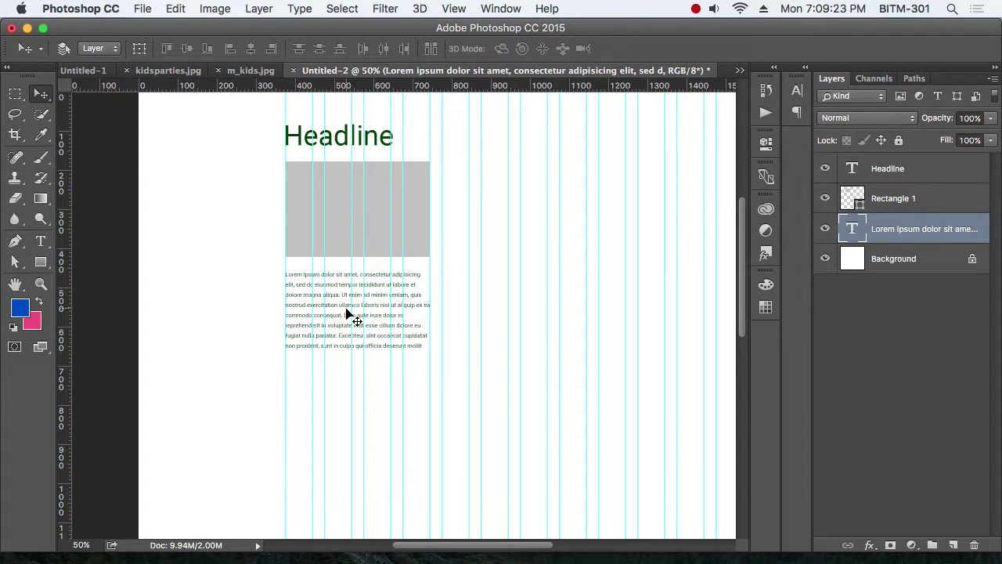
click(908, 259)
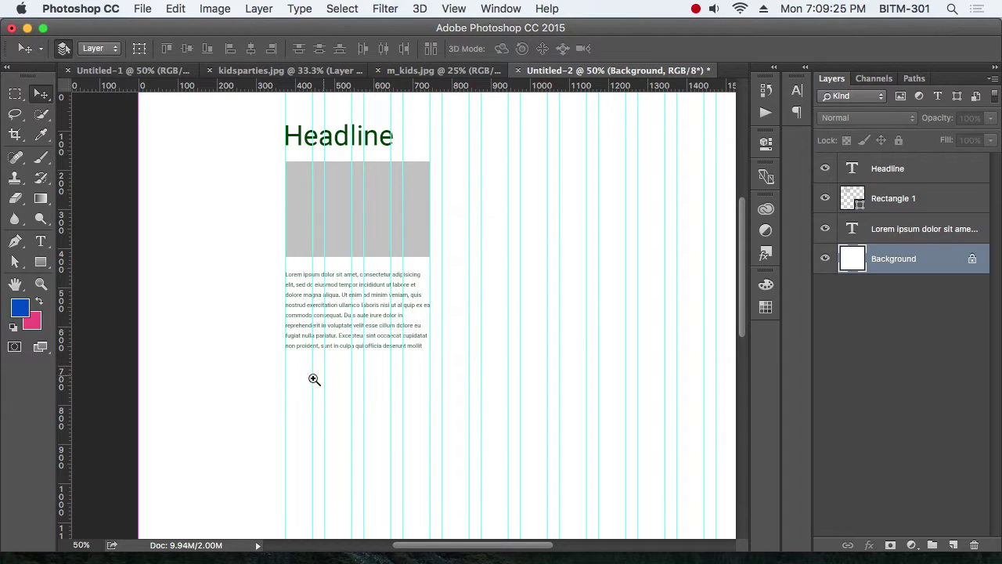
mouse_move(313, 379)
mouse_down()
mouse_move(329, 399)
mouse_move(374, 409)
mouse_up()
drag(496, 369, 434, 329)
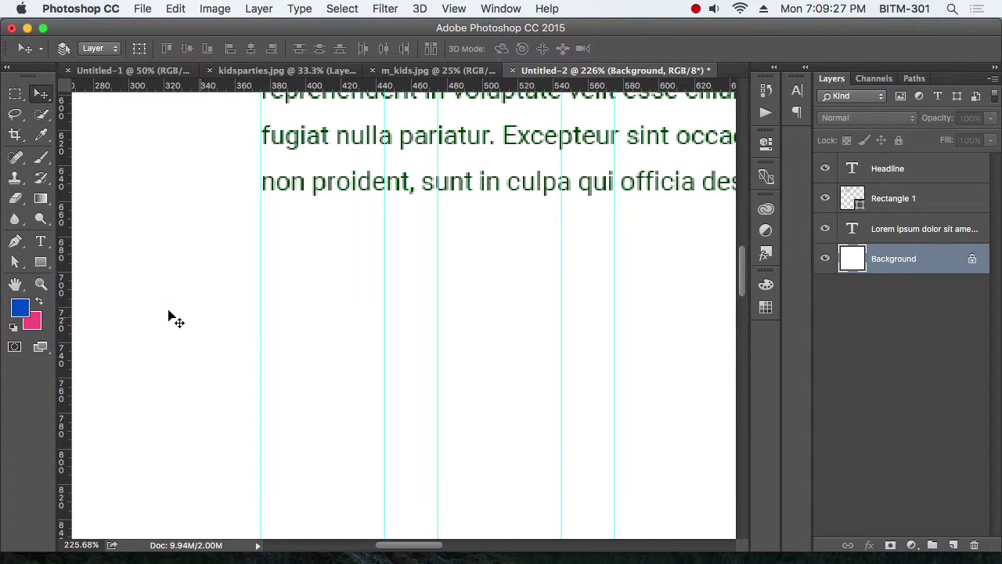
click(41, 242)
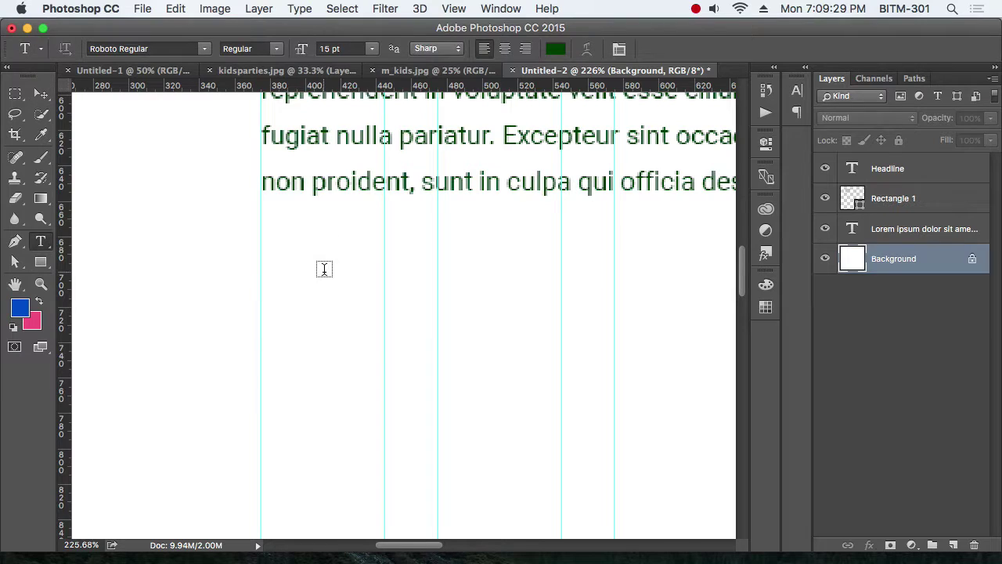
click(324, 269)
text(Read)
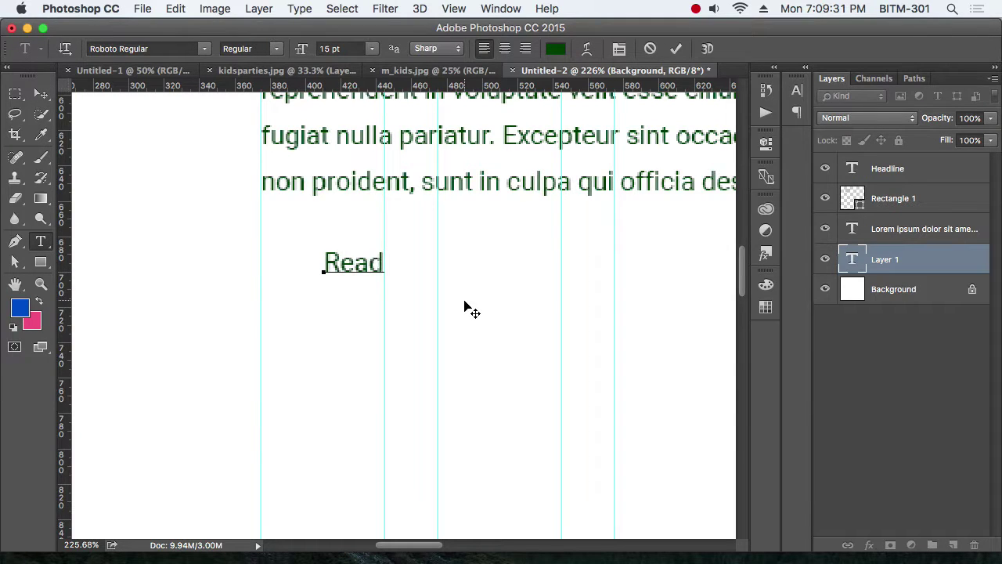
text( More)
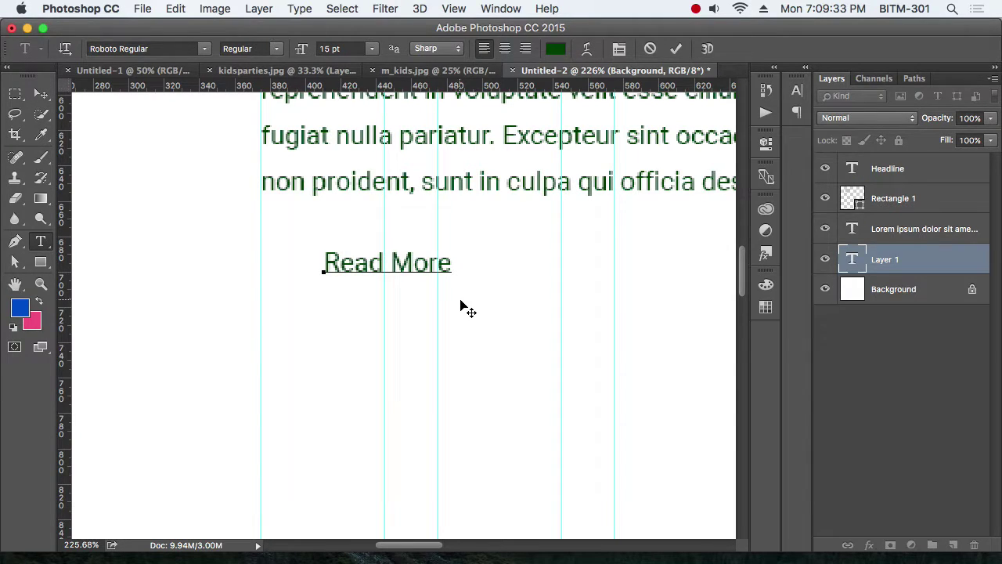
click(41, 93)
drag(358, 270, 297, 270)
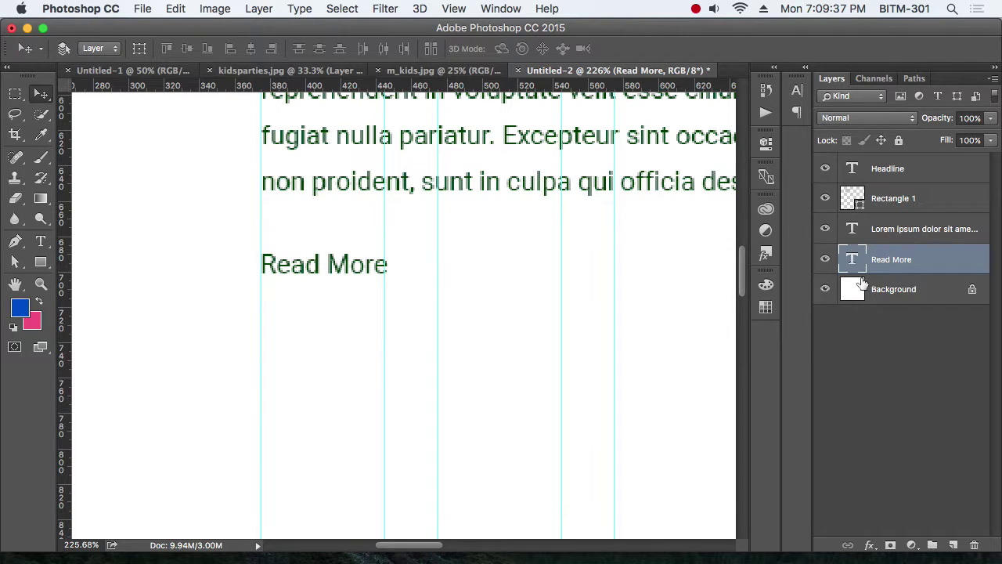
click(908, 287)
Draw a button rectangle over 'Read More' with a light gray fill
click(41, 263)
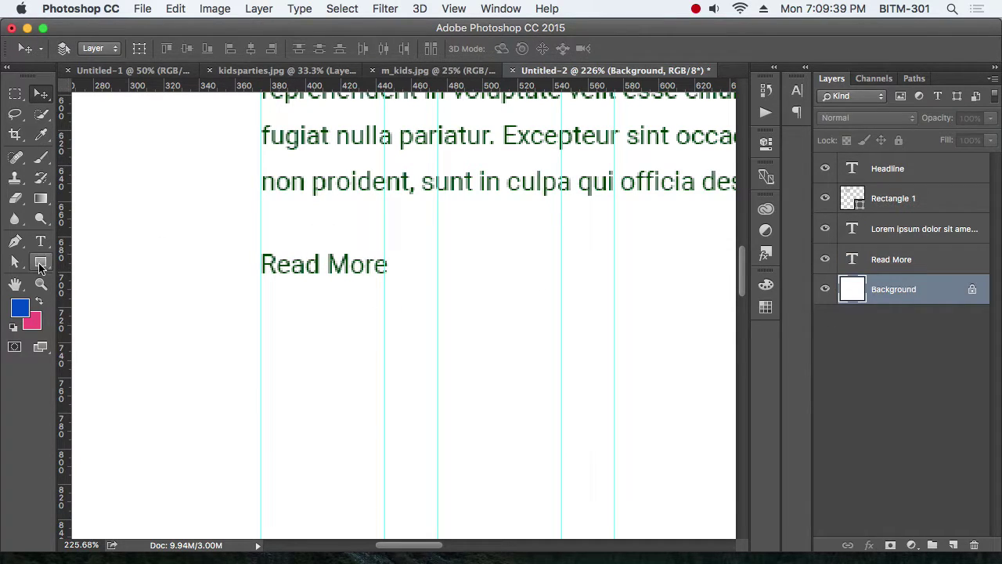
drag(261, 236, 468, 305)
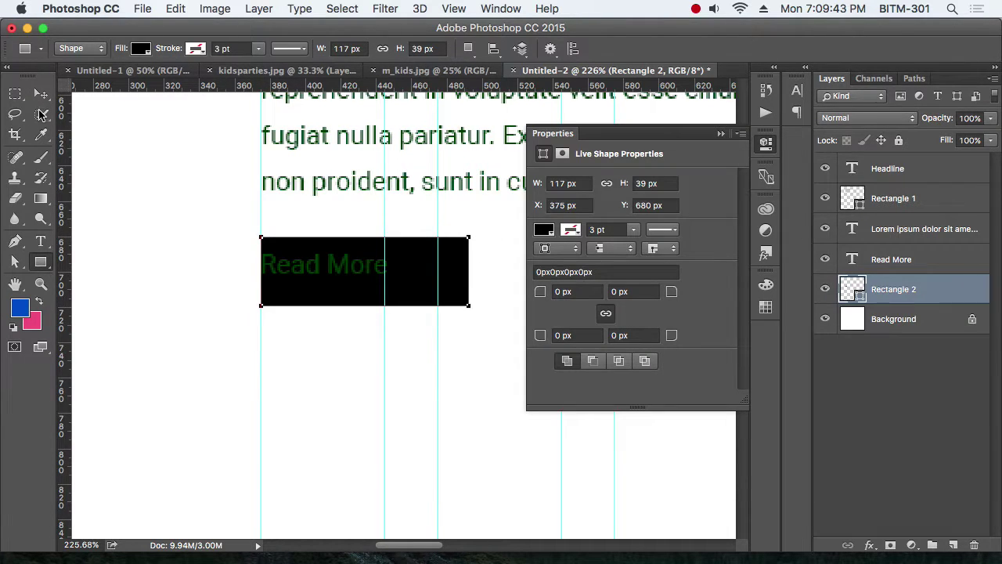
click(41, 94)
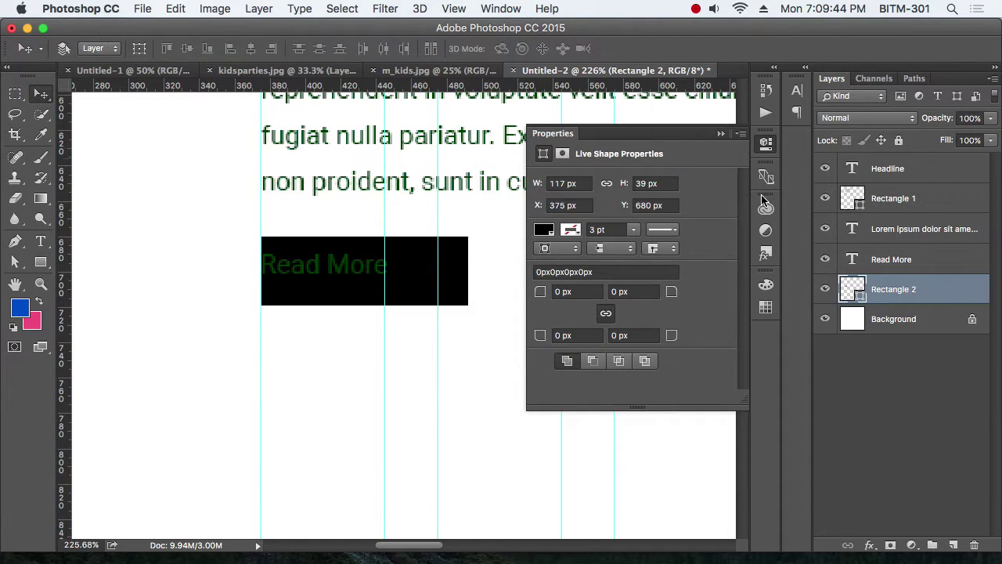
double_click(860, 302)
drag(577, 290, 514, 287)
click(908, 223)
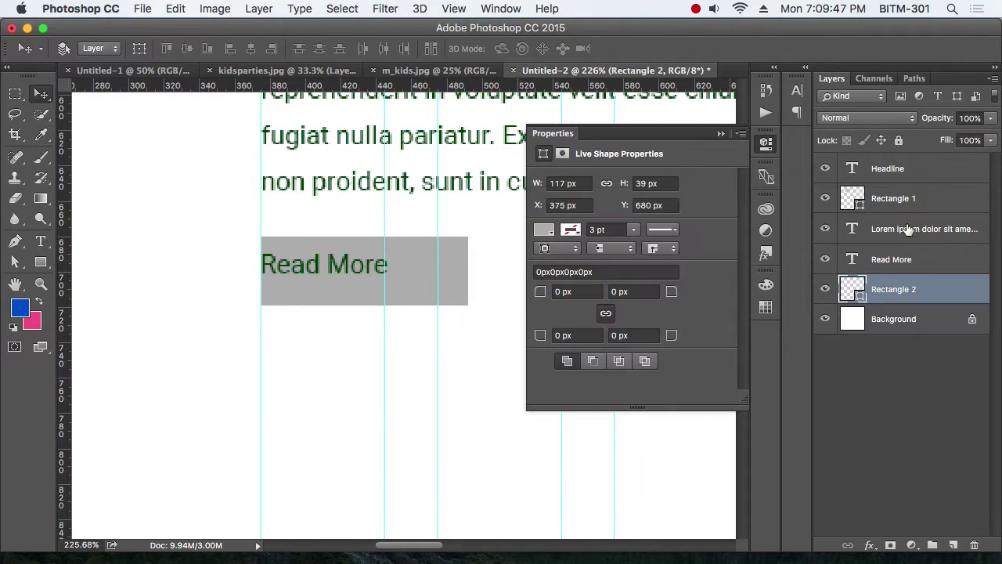
click(767, 144)
Change the 'Read More' text colour to black
click(896, 261)
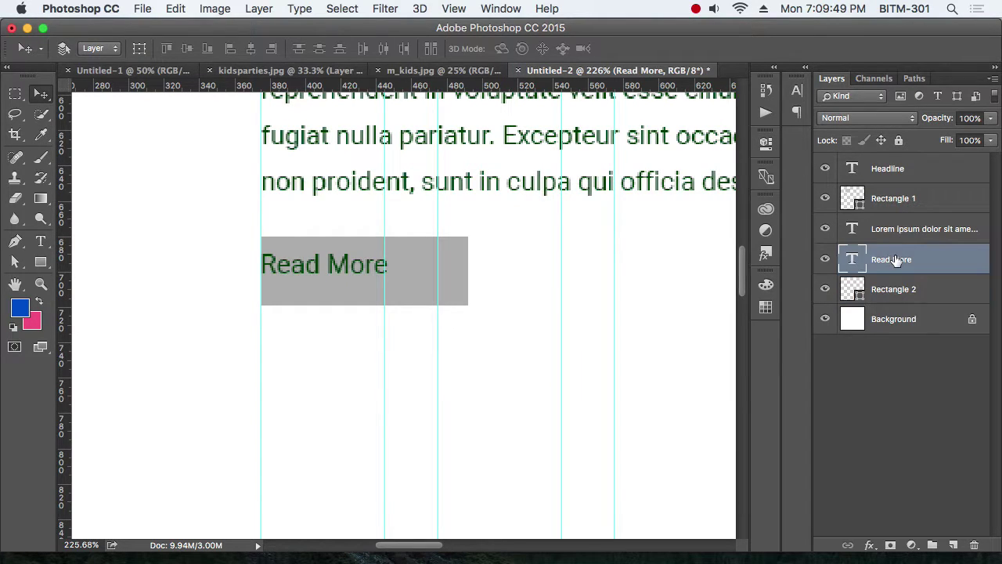
key(t)
click(558, 48)
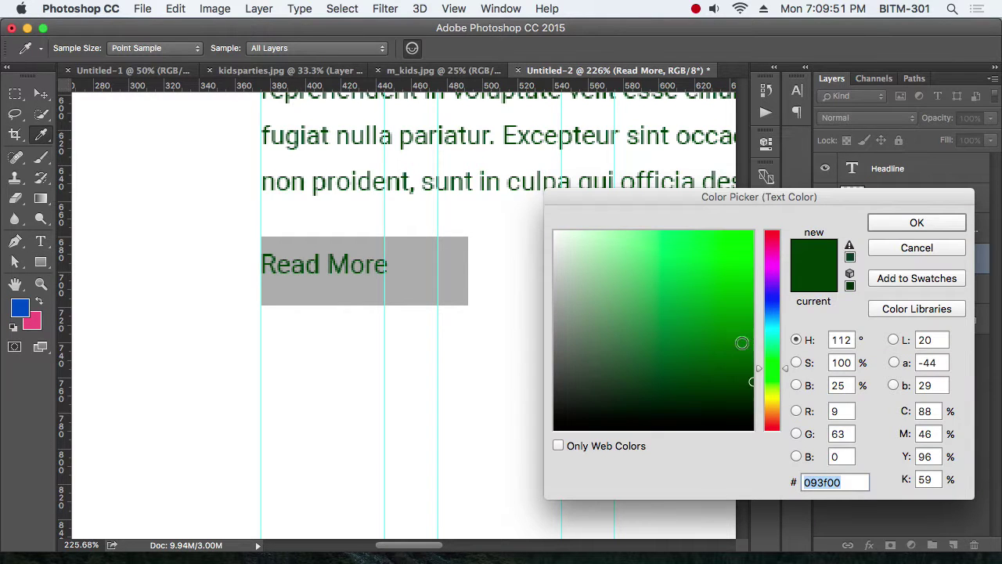
click(753, 430)
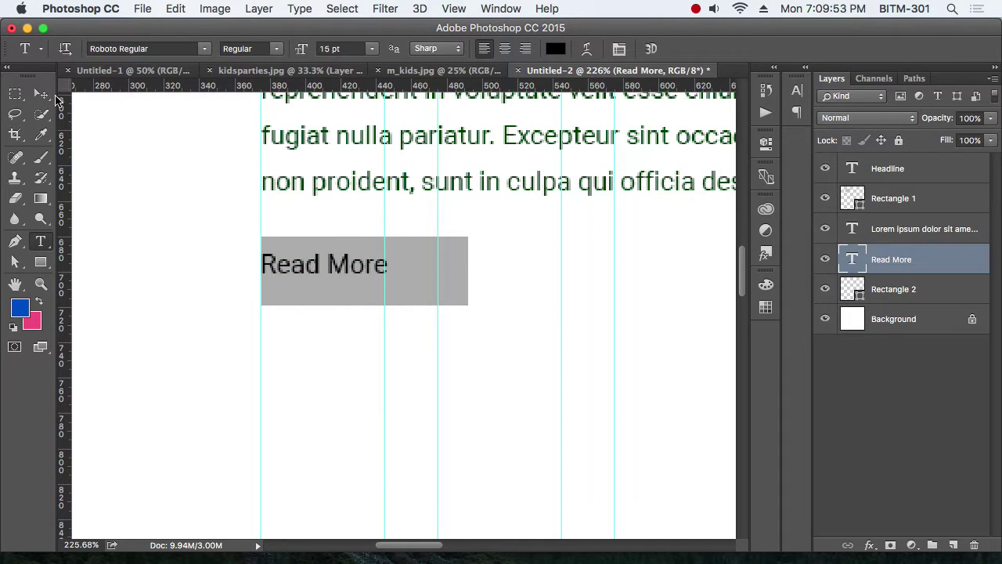
click(40, 93)
Centre 'Read More' inside the gray rectangle with even padding
ctrl+click(337, 281)
mouse_move(337, 280)
mouse_down()
mouse_move(368, 298)
mouse_move(551, 315)
mouse_move(540, 286)
mouse_move(502, 296)
mouse_move(446, 282)
mouse_up()
drag(356, 264, 320, 282)
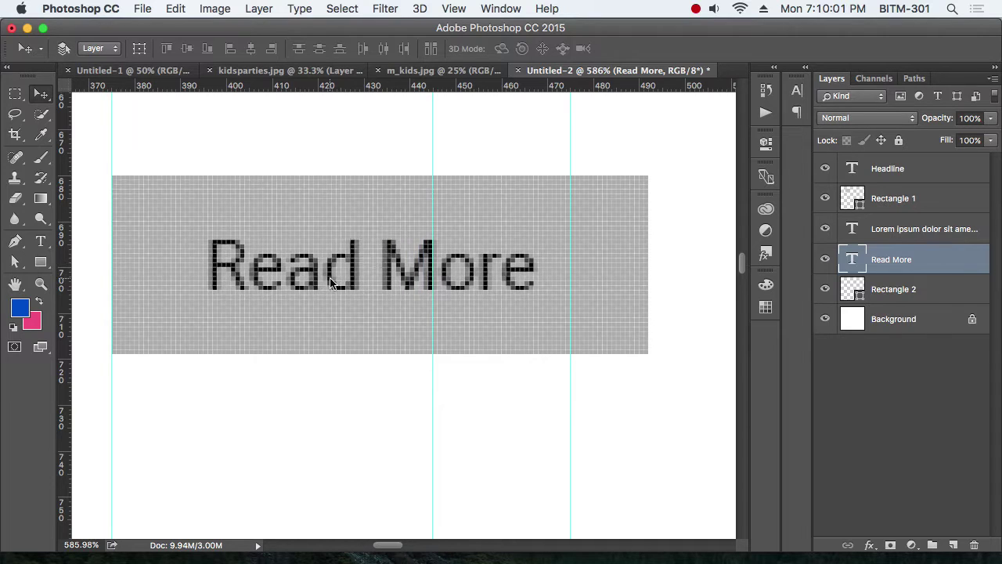
click(826, 261)
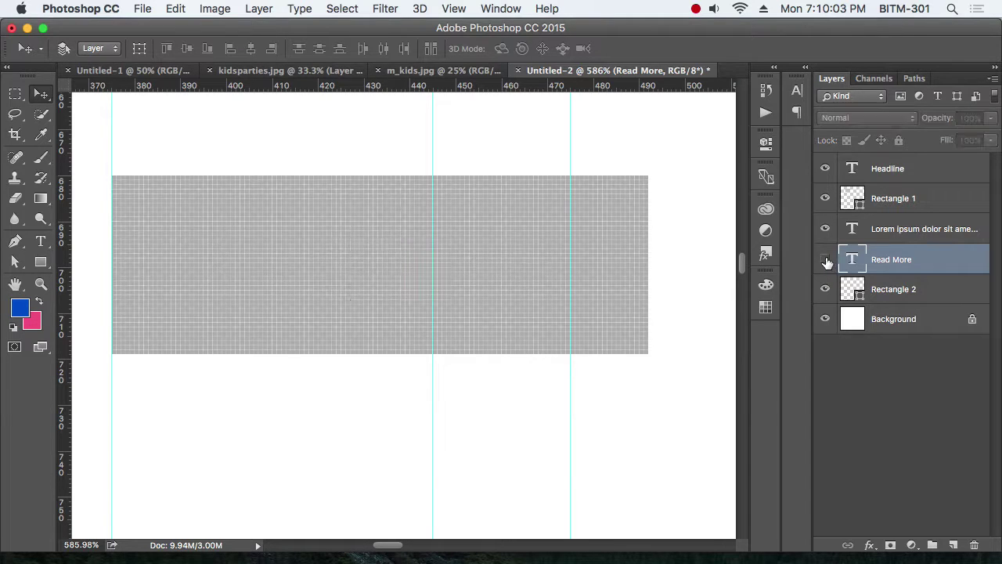
click(824, 260)
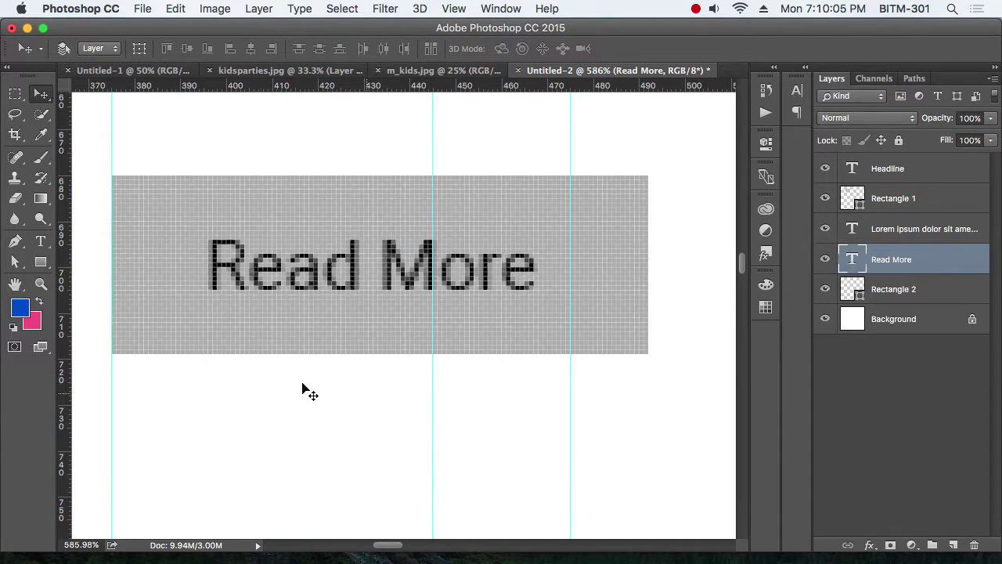
key(super)
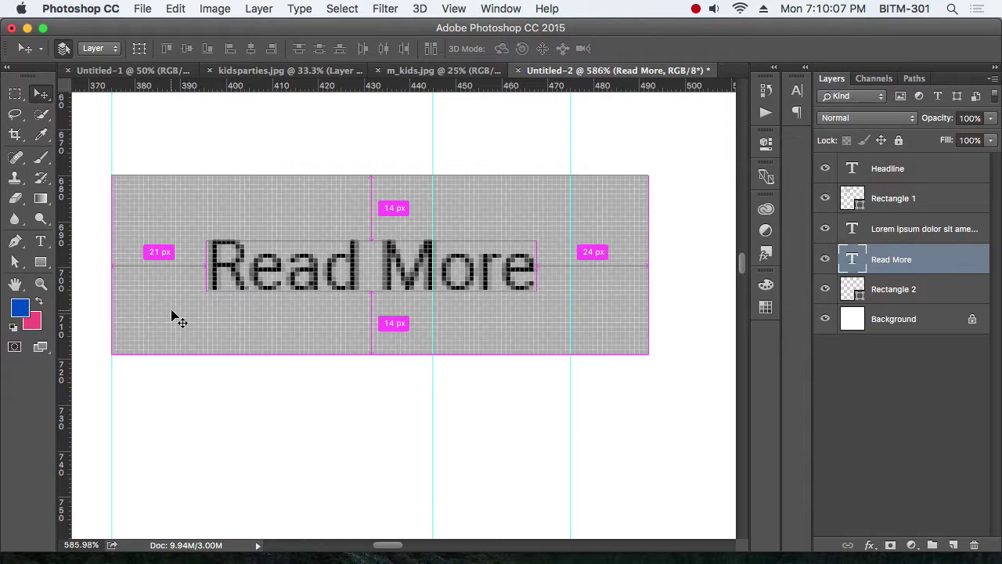
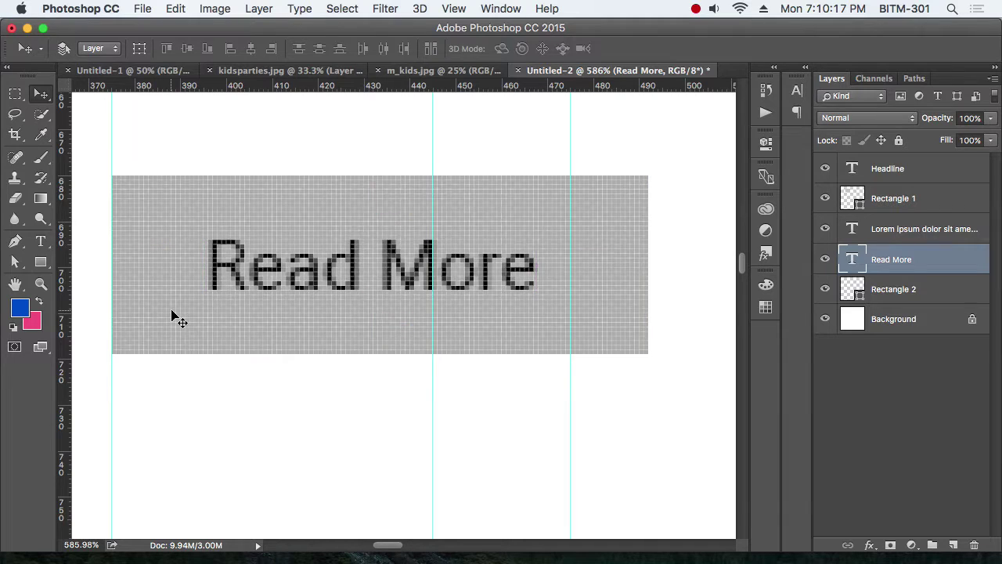
Nudge the Read More text left and narrow Rectangle 2 to 112 px wide
key(Left)
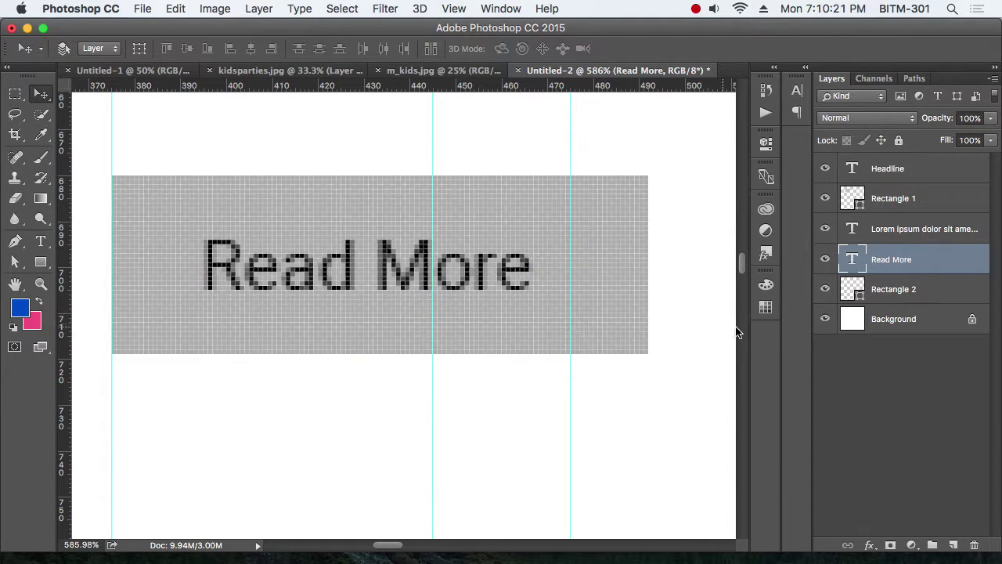
click(900, 291)
key(a)
drag(666, 161, 597, 402)
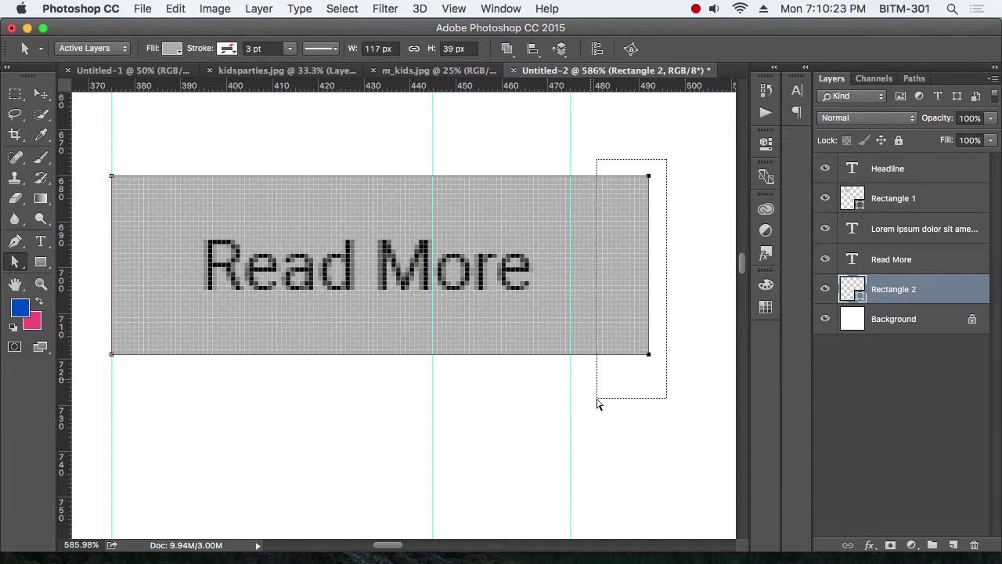
key(Left)
key(Left)
key(Left)
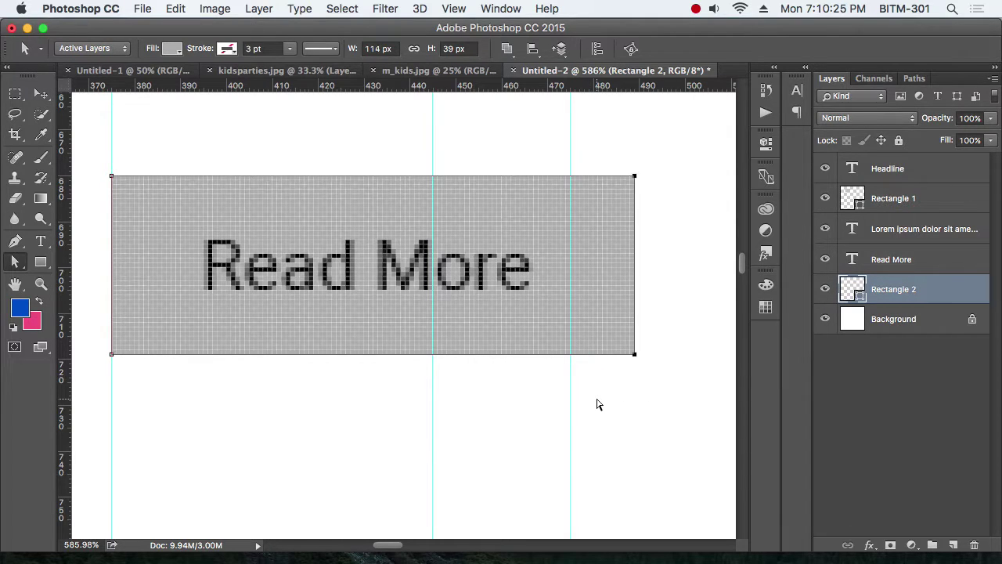
key(Left)
key(Left)
key(v)
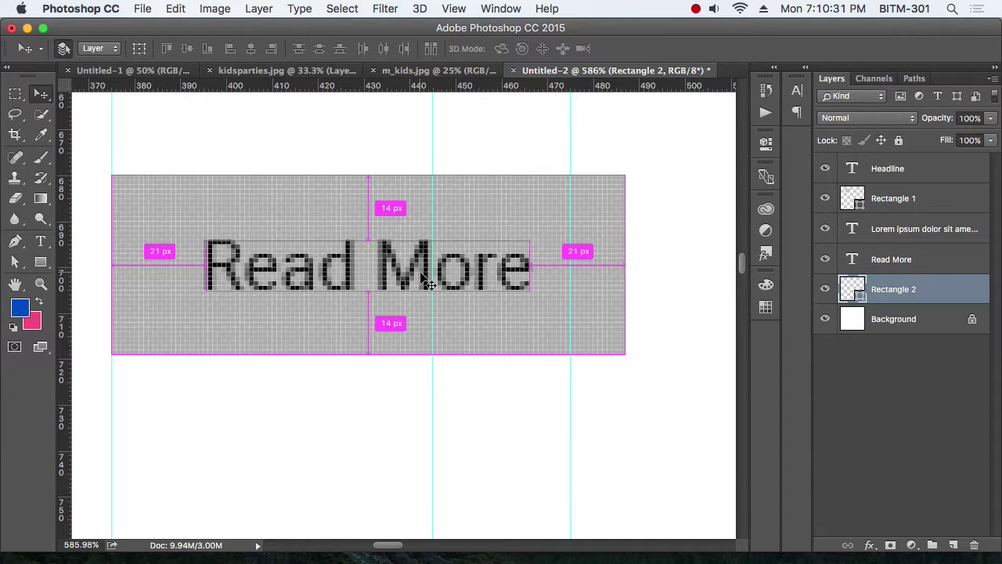
Check the text spacing and extend Rectangle 2 one pixel top and bottom to 41 px tall
click(901, 260)
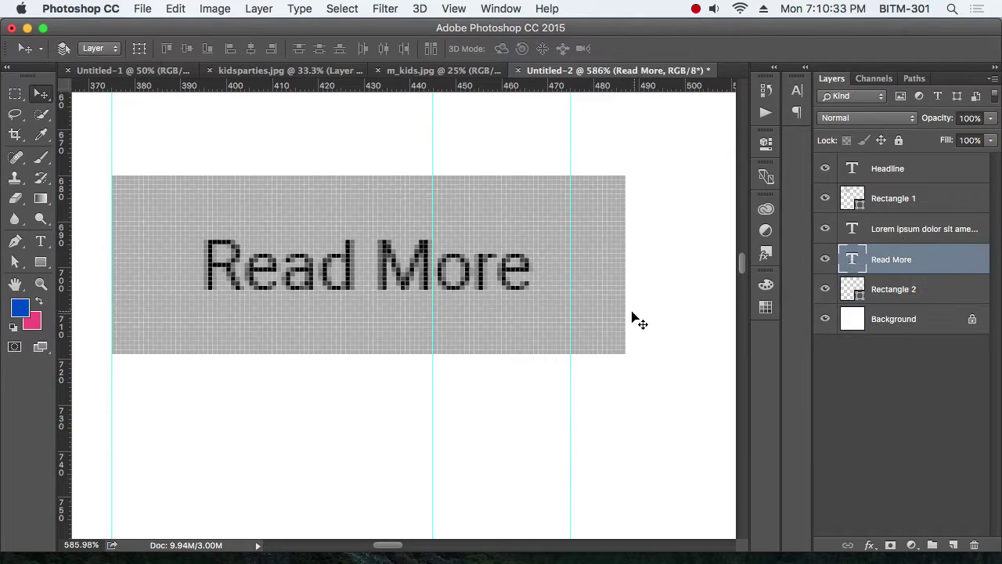
key(ctrl)
key(ctrl)
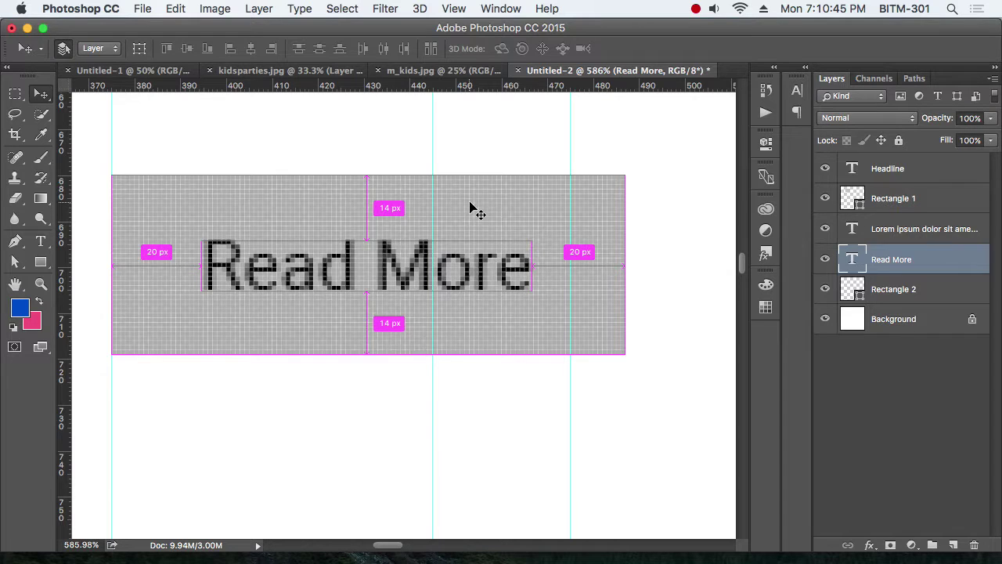
click(894, 289)
key(a)
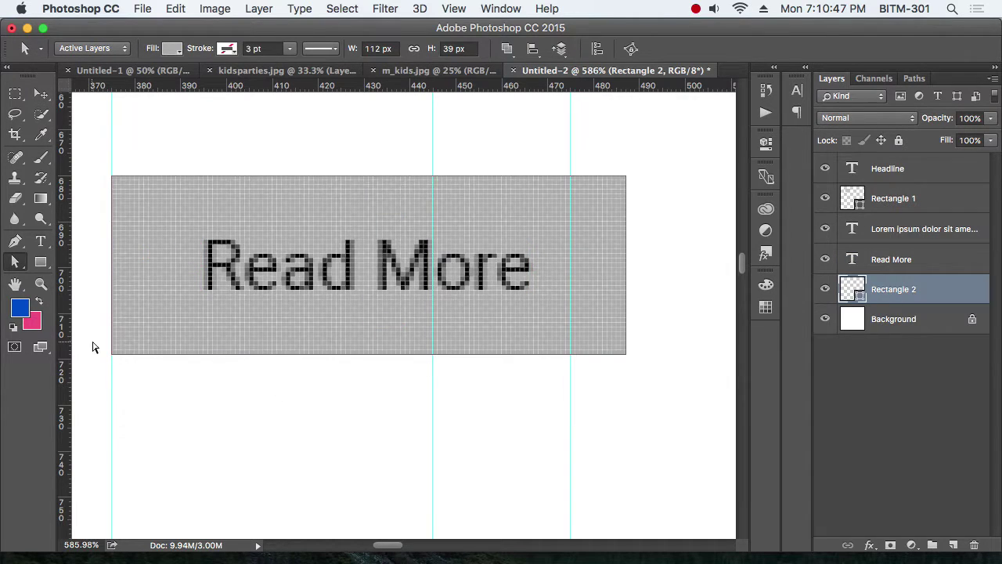
drag(93, 347, 654, 441)
key(Down)
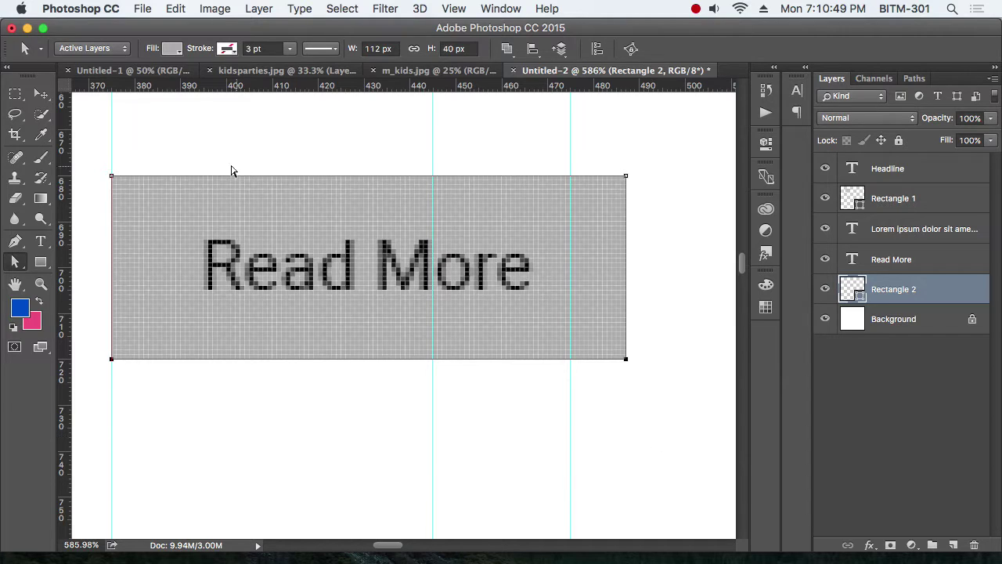
drag(100, 159, 657, 217)
key(Up)
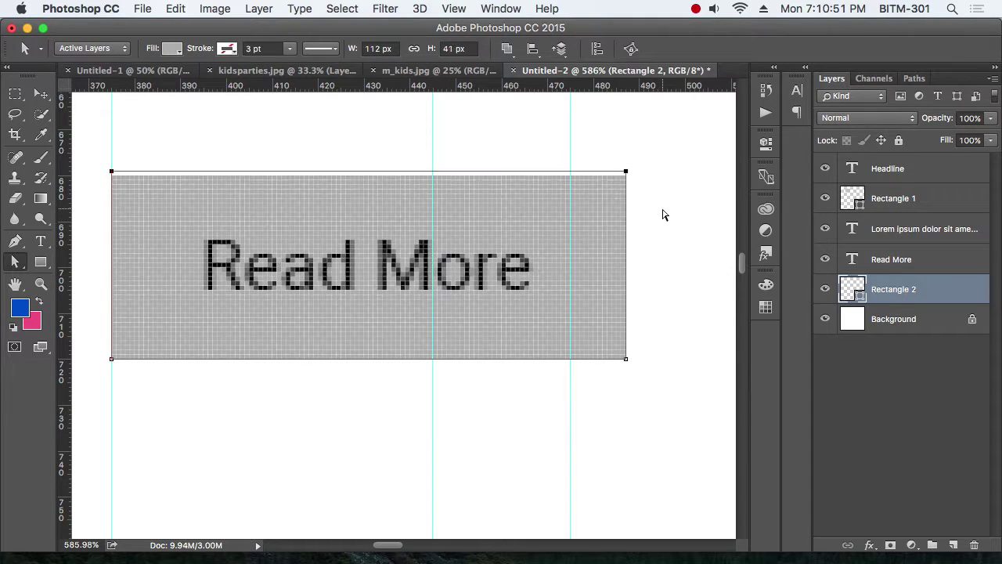
click(42, 94)
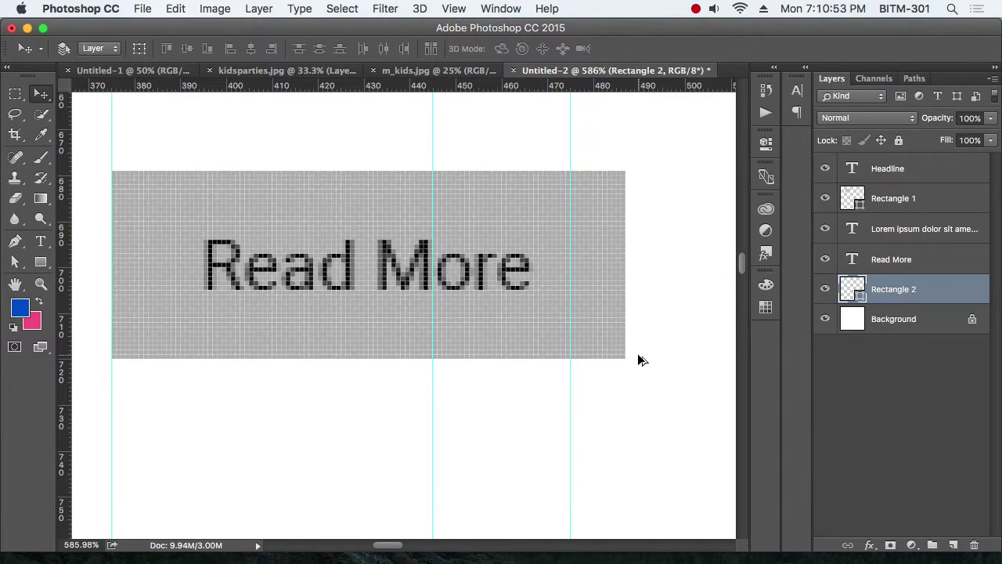
key(ctrl+1)
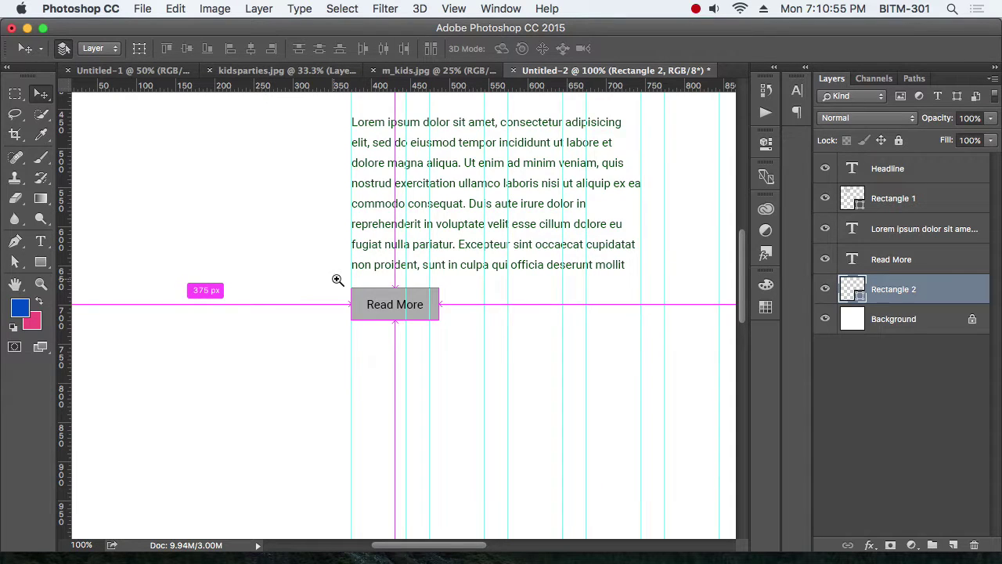
Group the Read More text with Rectangle 2 and name the group 'Read More Button'
drag(336, 280, 391, 308)
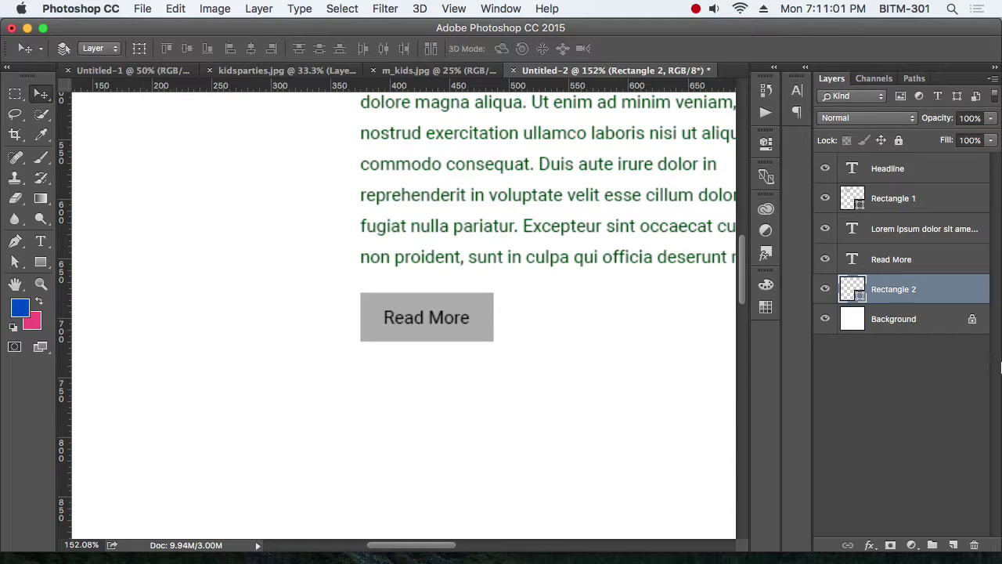
shift+click(879, 262)
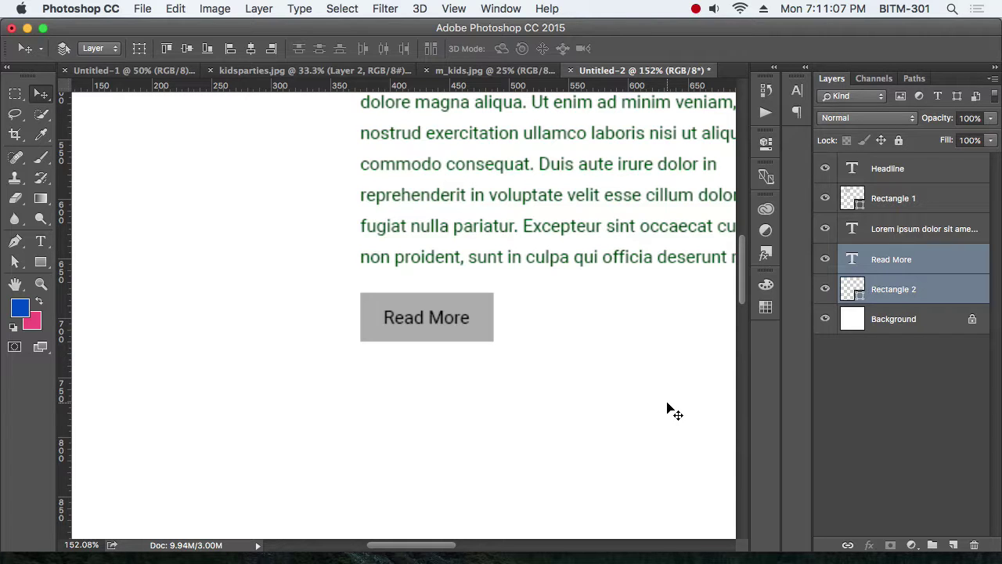
key(super+g)
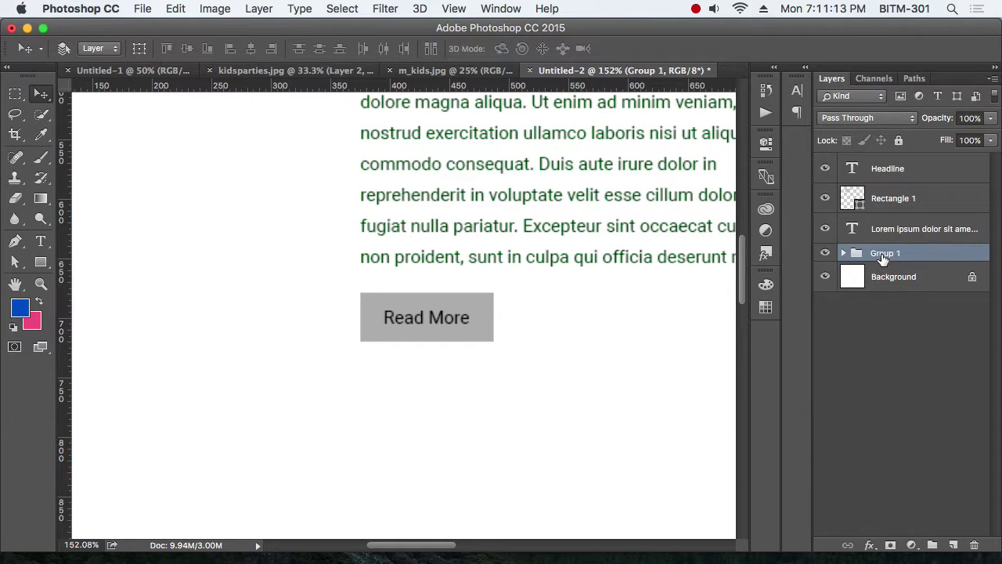
double_click(884, 254)
text(Read )
text(More Bu)
text(tton)
key(Return)
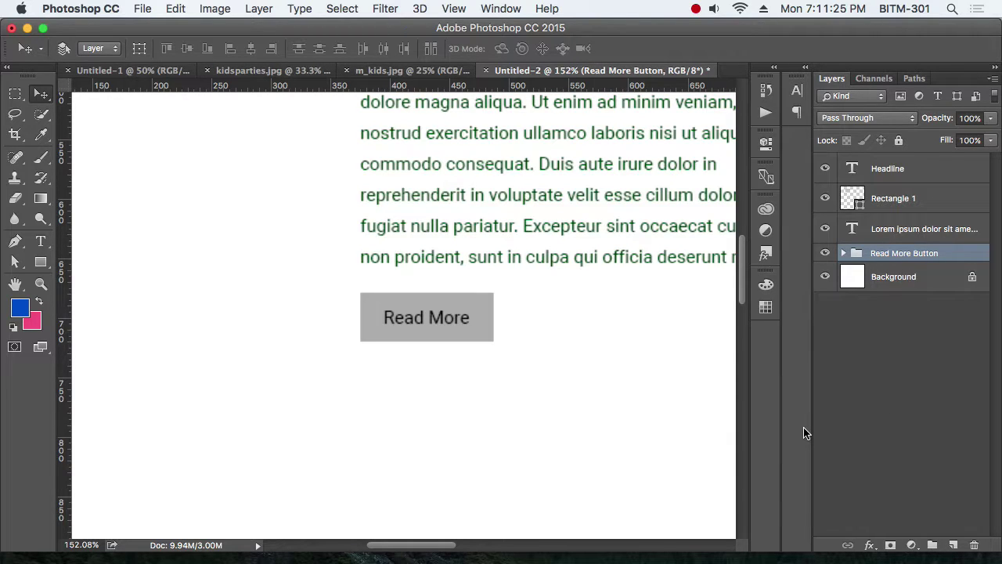
alt+click(626, 309)
alt+click(616, 313)
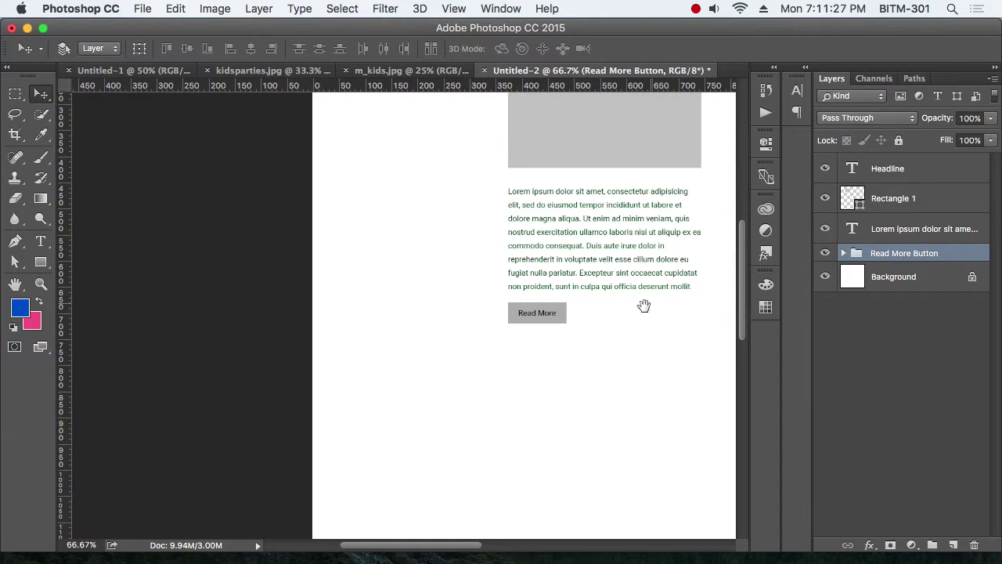
scroll(512, 393, up, 2)
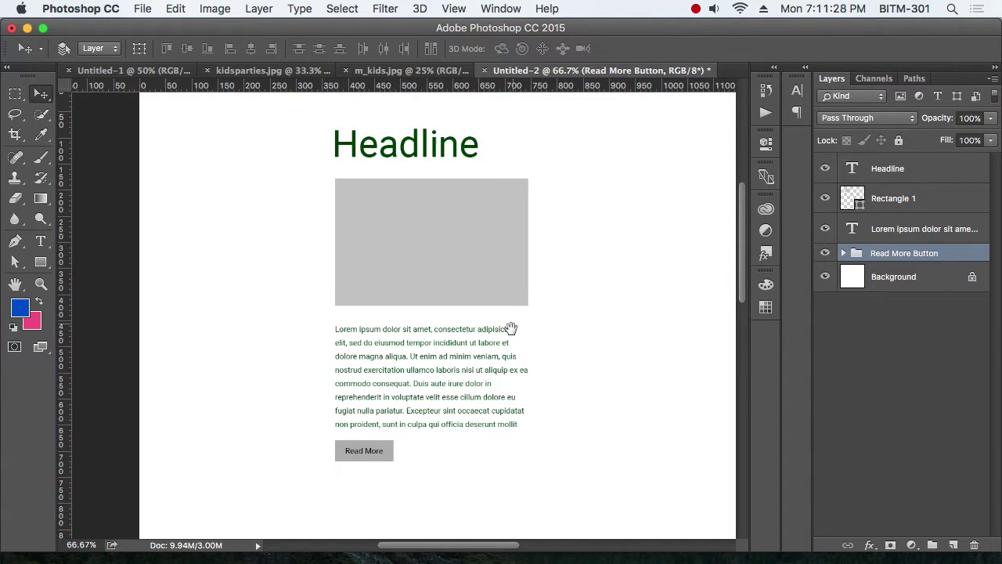
Group the Headline through Read More Button layers into a group named 'Blog Post'
shift+click(886, 174)
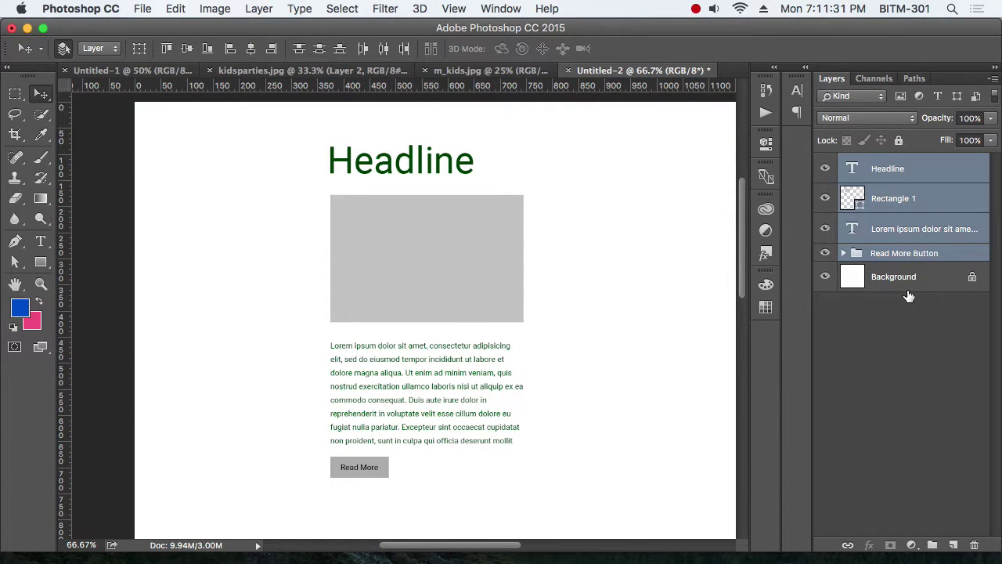
key(ctrl+g)
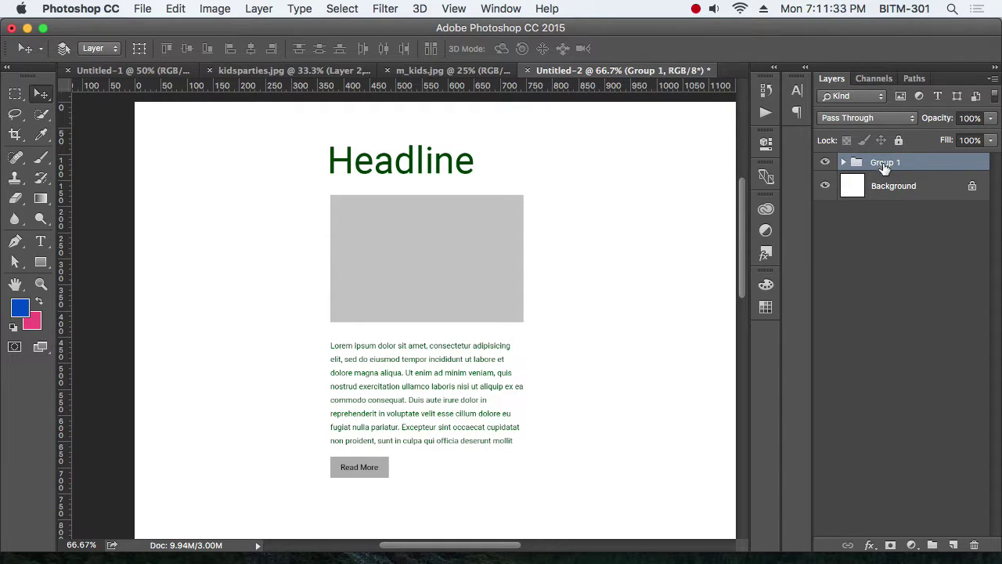
double_click(885, 165)
text(Blog P)
text(ost)
key(Return)
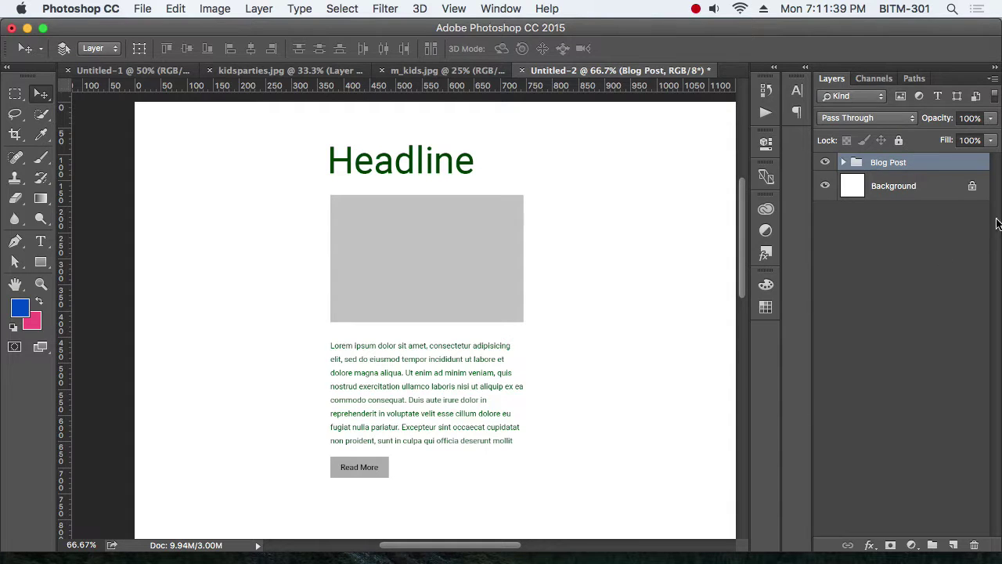
Check the Blog Post group's contents and show the column guides
click(844, 162)
click(844, 162)
click(844, 162)
click(918, 274)
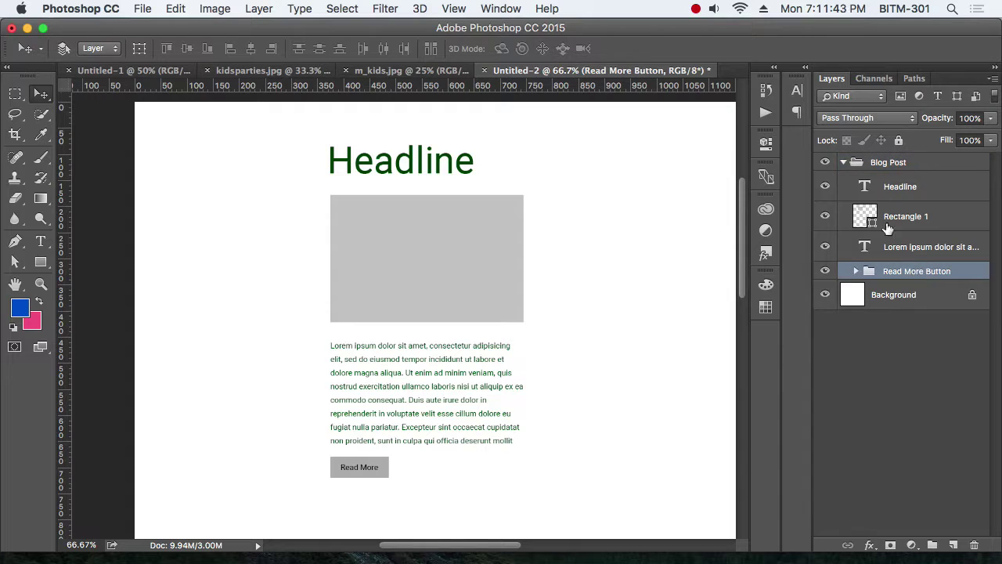
click(844, 162)
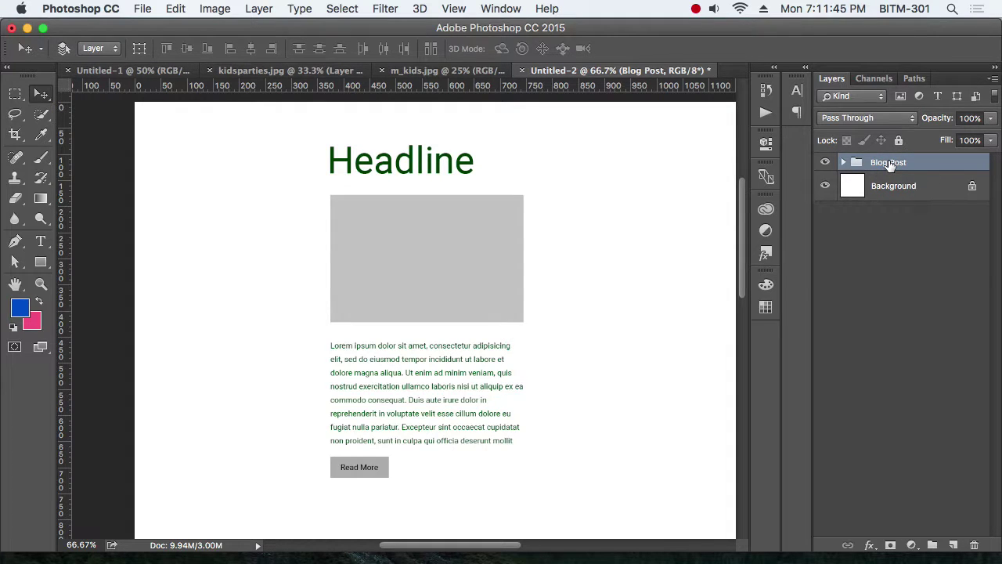
key(ctrl+semicolon)
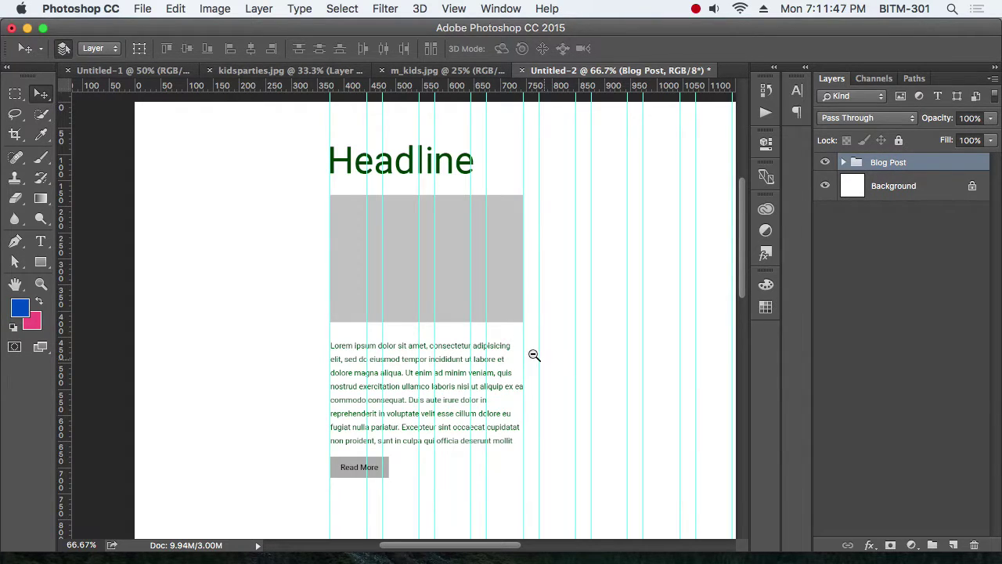
click(522, 328)
click(522, 329)
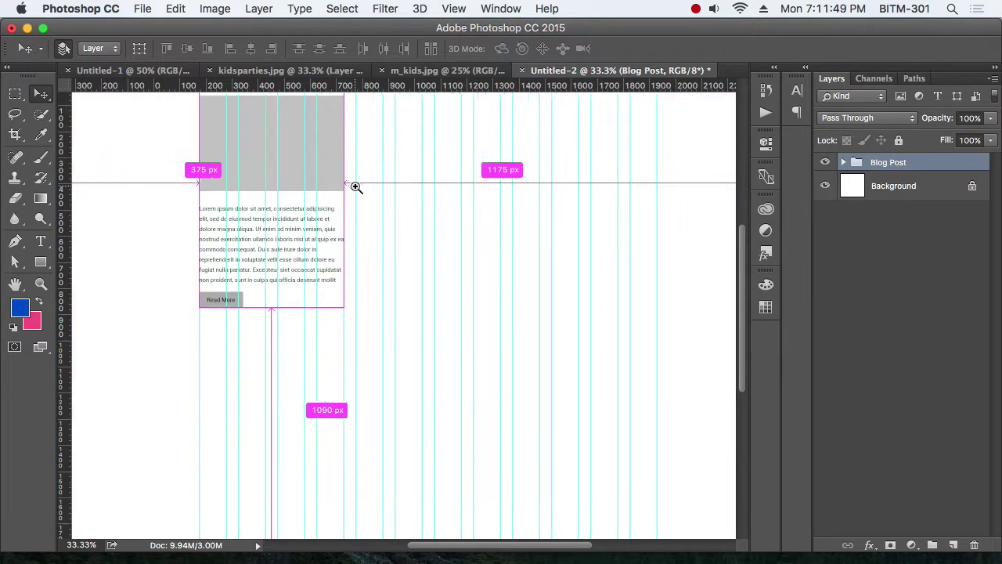
click(356, 188)
Duplicate the Blog Post group twice to the right, making three columns, and check the gaps
drag(304, 269, 463, 280)
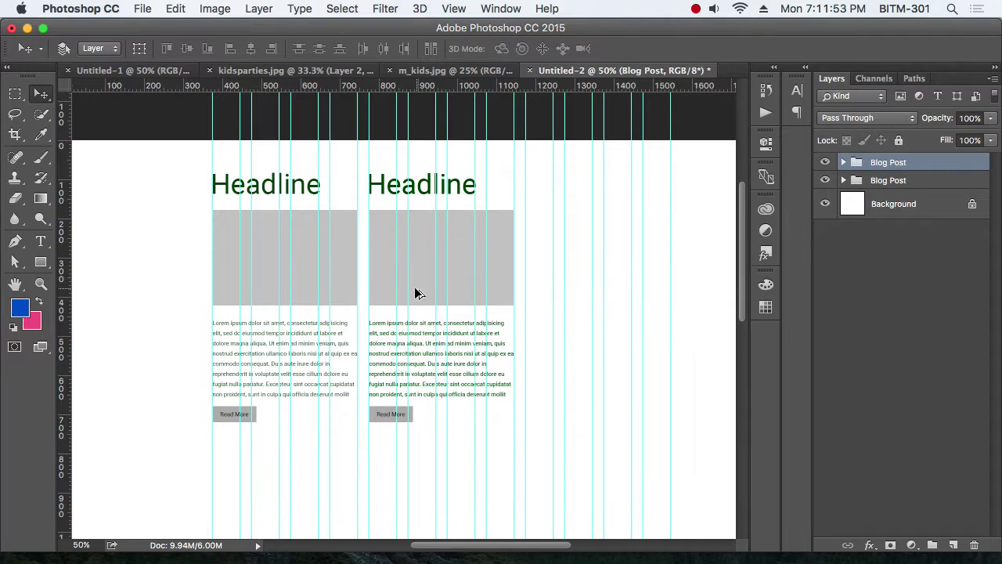
drag(386, 284, 544, 302)
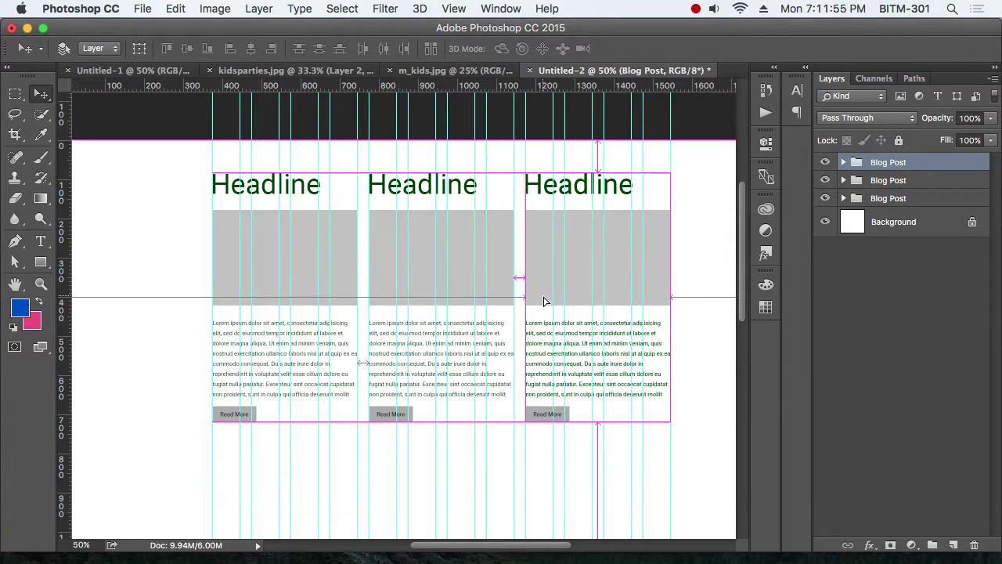
drag(456, 308, 496, 359)
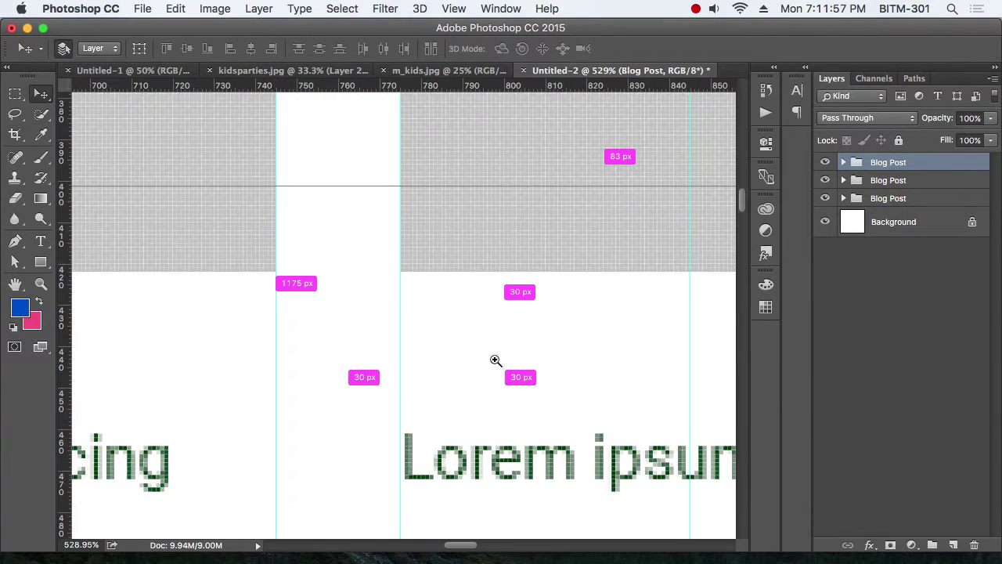
scroll(407, 221, right, 5)
scroll(226, 237, right, 8)
scroll(454, 287, right, 10)
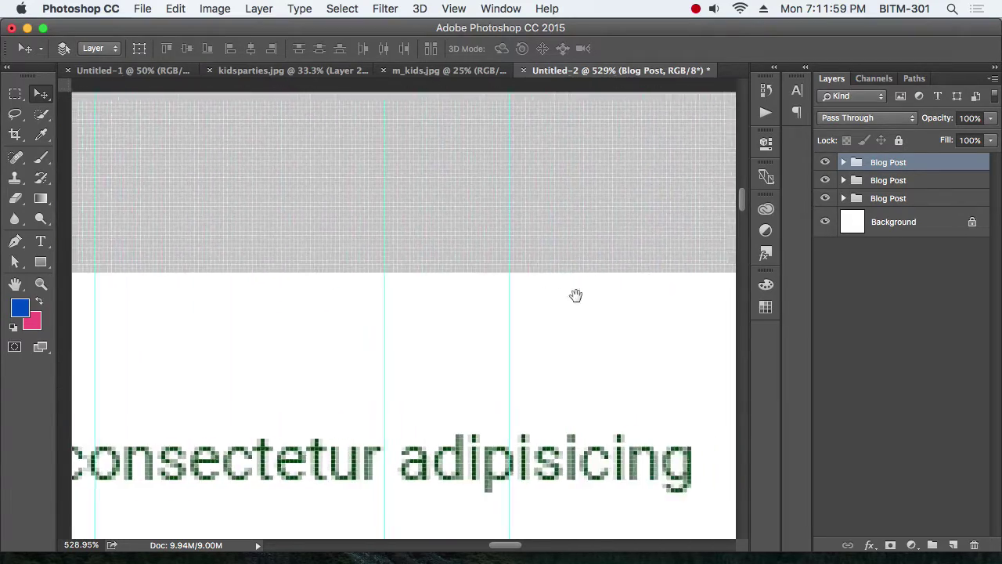
scroll(493, 293, right, 10)
key(super+r)
drag(431, 290, 403, 276)
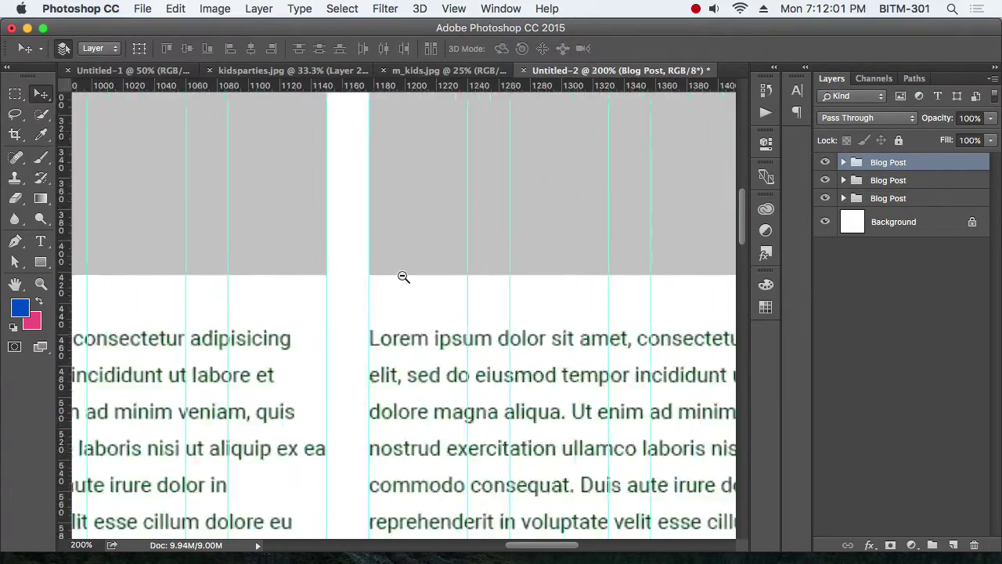
alt+click(403, 276)
alt+click(404, 276)
alt+click(400, 273)
scroll(510, 290, left, 3)
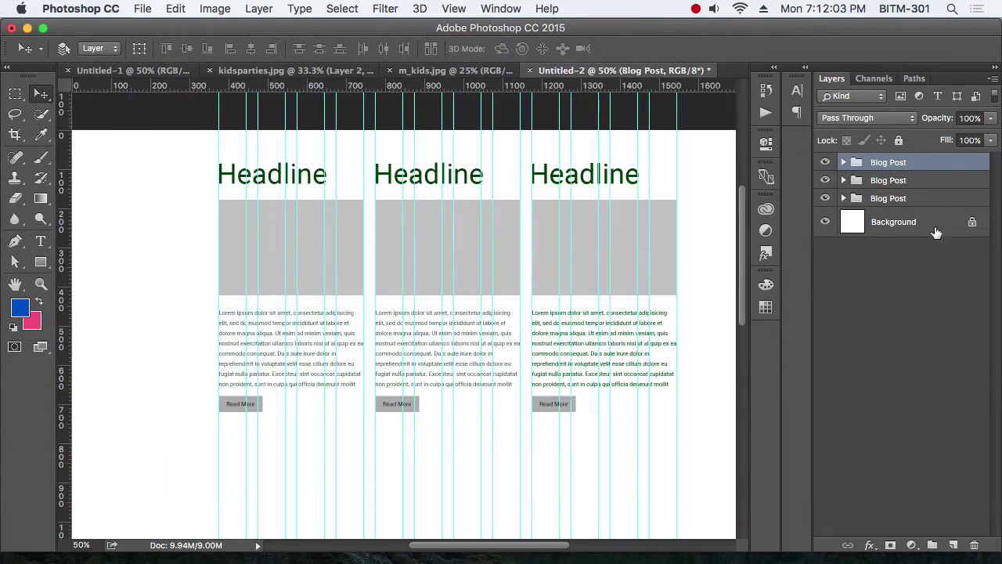
Collect the three Blog Post groups into a group named 'Blog'
shift+click(902, 198)
key(super+g)
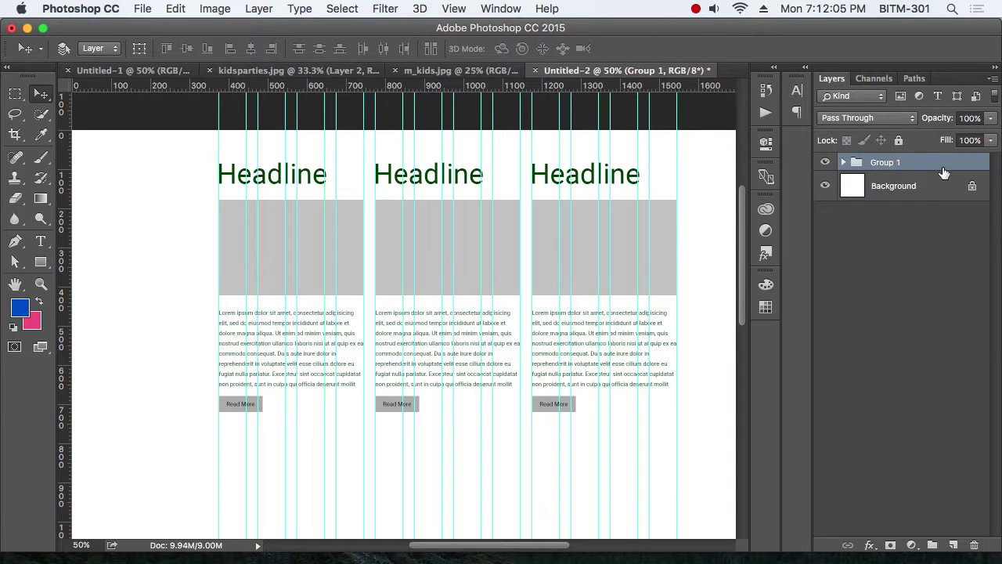
double_click(891, 163)
text(Blog)
key(Return)
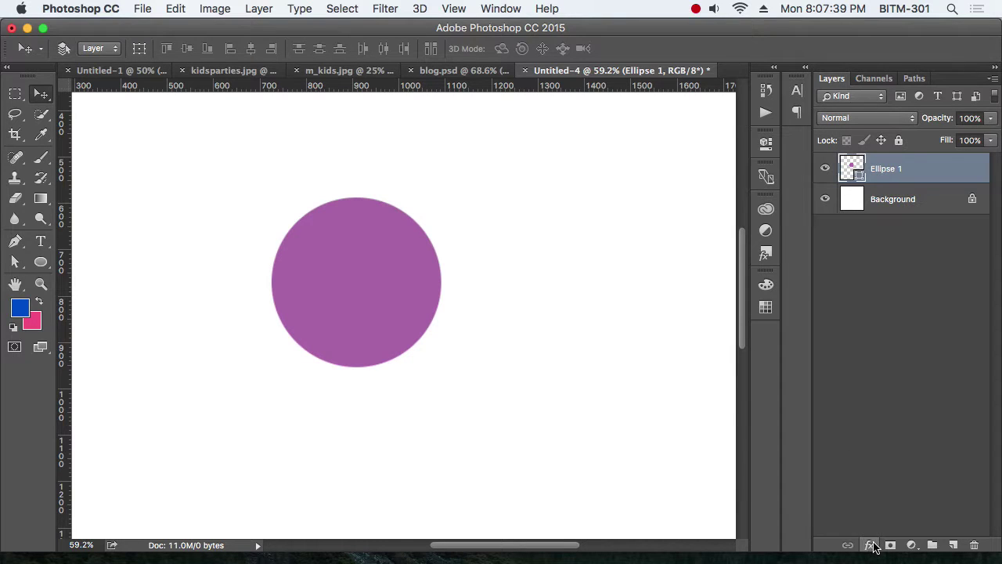
Open Blending Options from the fx menu for the Ellipse 1 layer
click(870, 543)
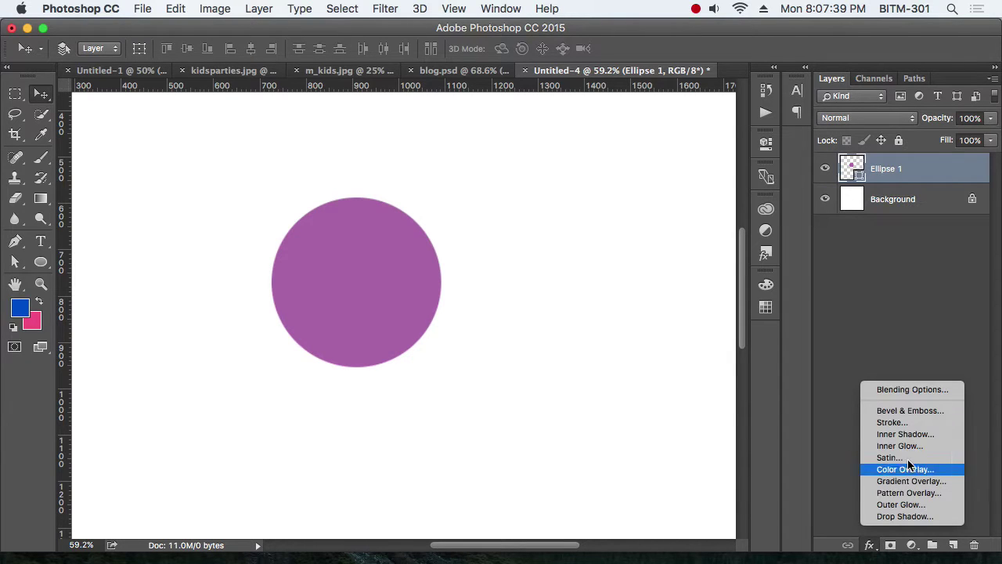
click(908, 390)
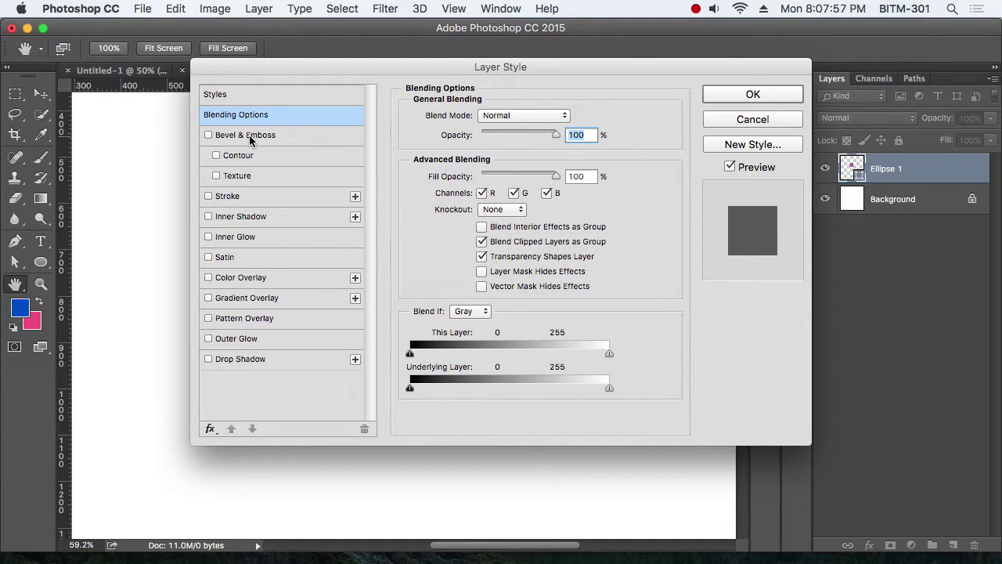
Enable Drop Shadow on the circle, compare it off and on, and show its settings
click(209, 359)
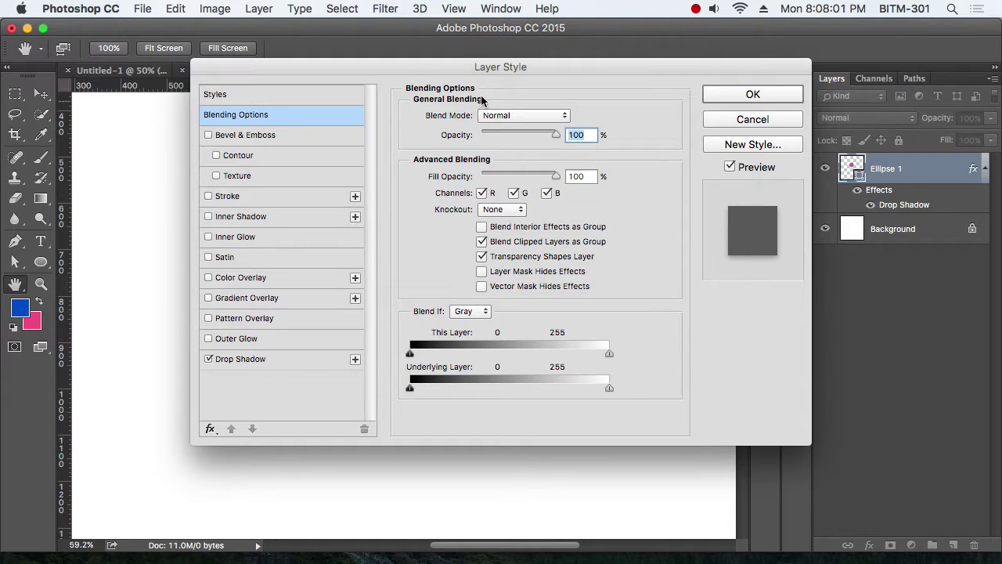
drag(512, 88, 752, 86)
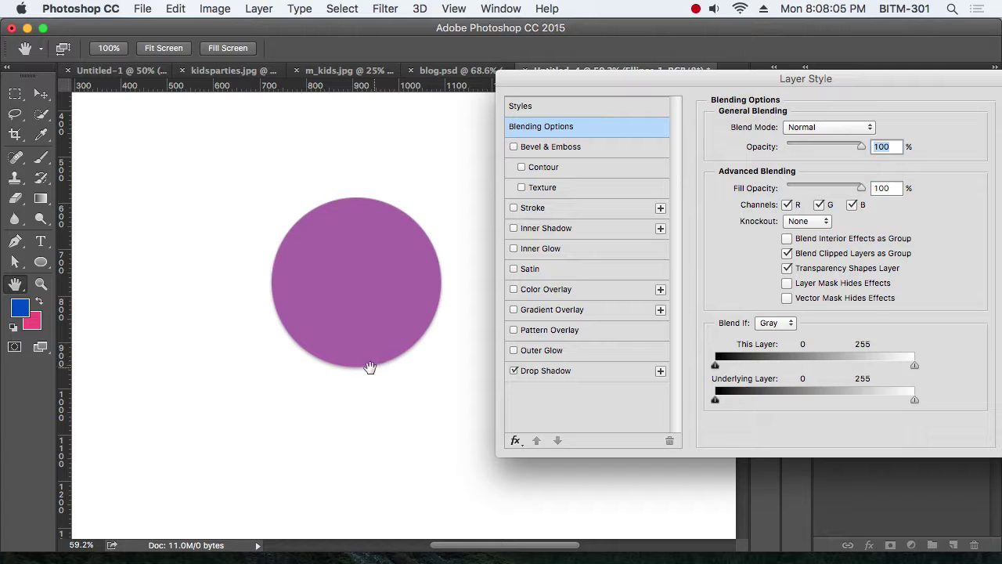
click(513, 371)
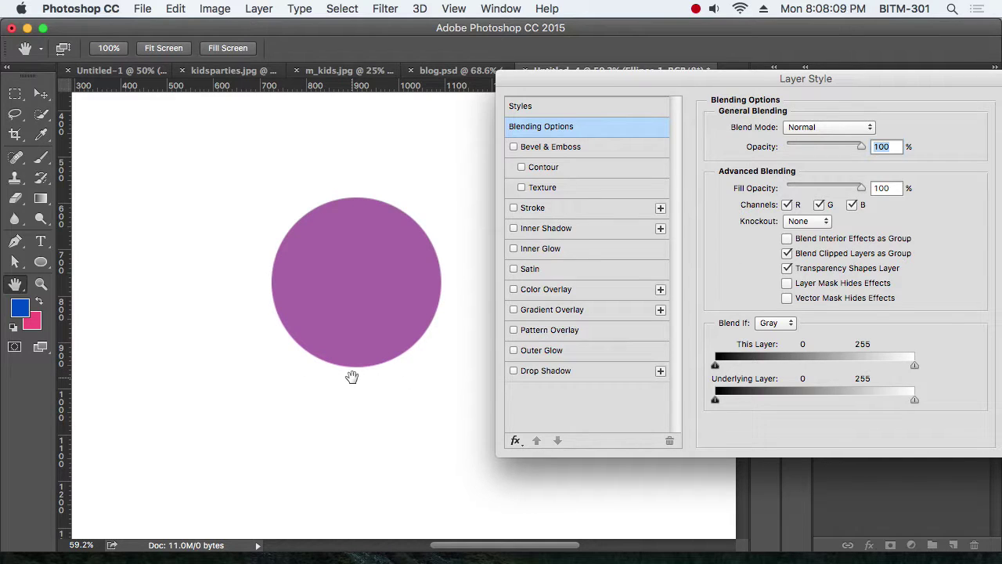
click(514, 373)
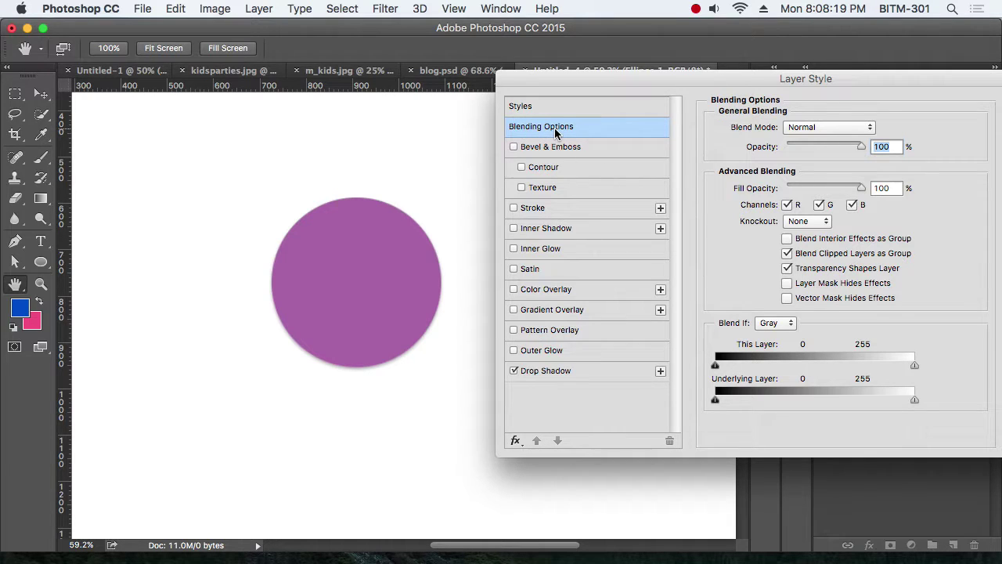
click(548, 373)
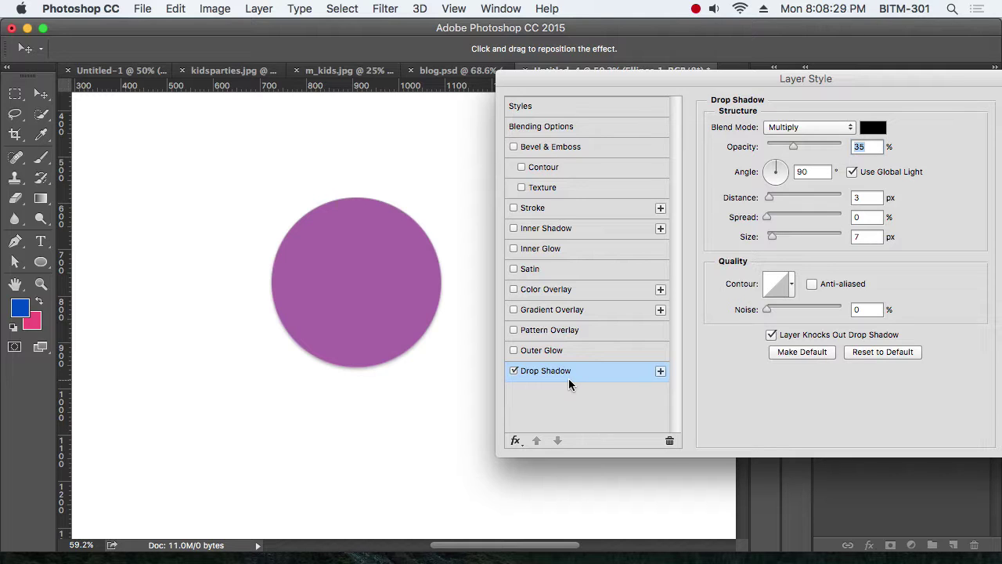
Set the drop shadow colour to a bright magenta sampled from the circle's purple
drag(414, 348, 262, 346)
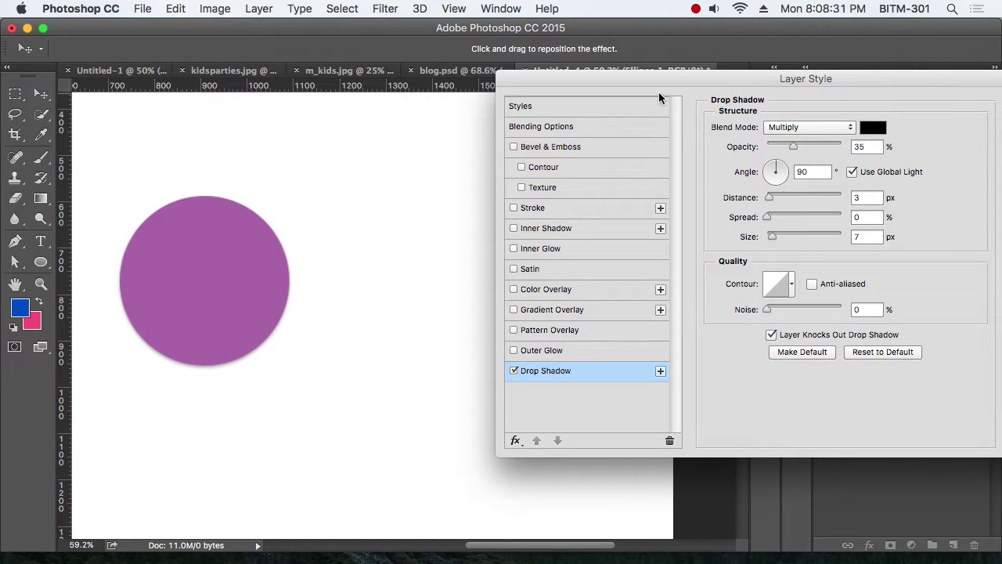
drag(658, 75, 517, 83)
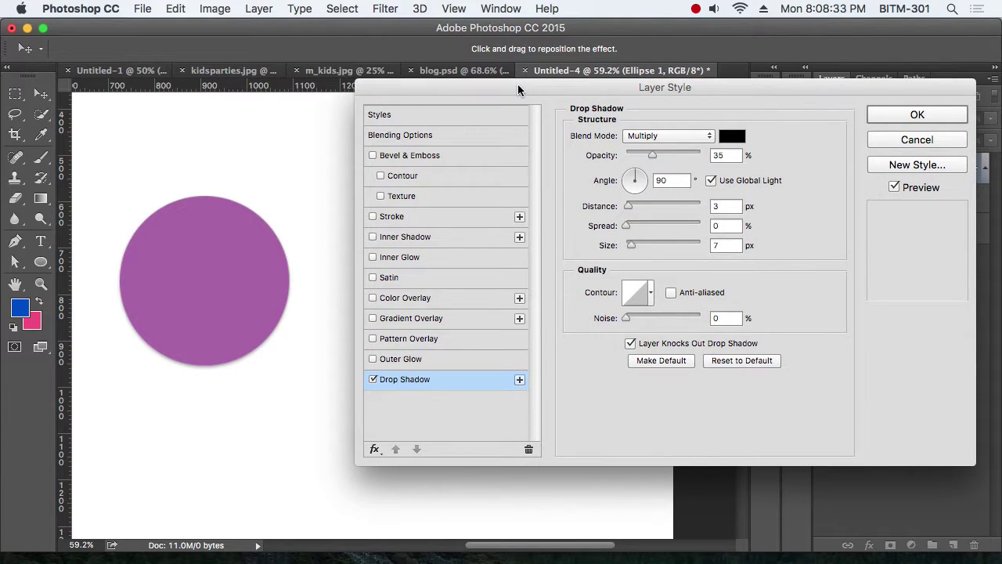
click(206, 364)
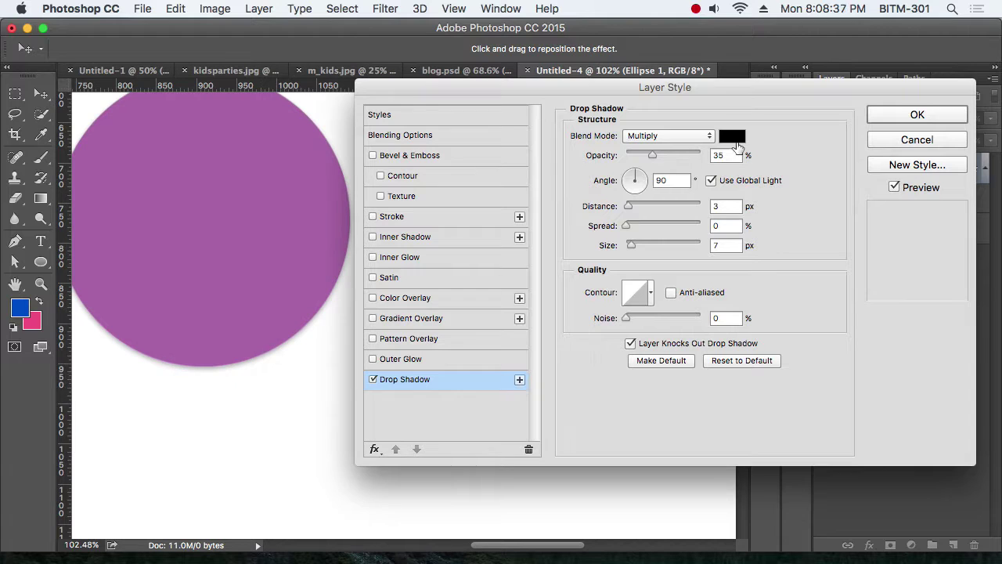
click(734, 140)
click(299, 222)
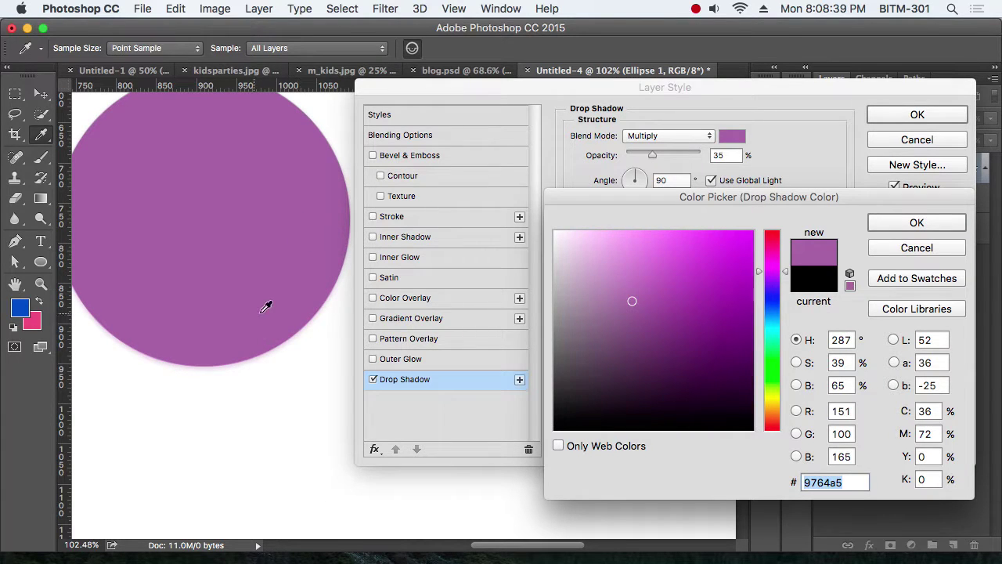
drag(723, 294, 786, 293)
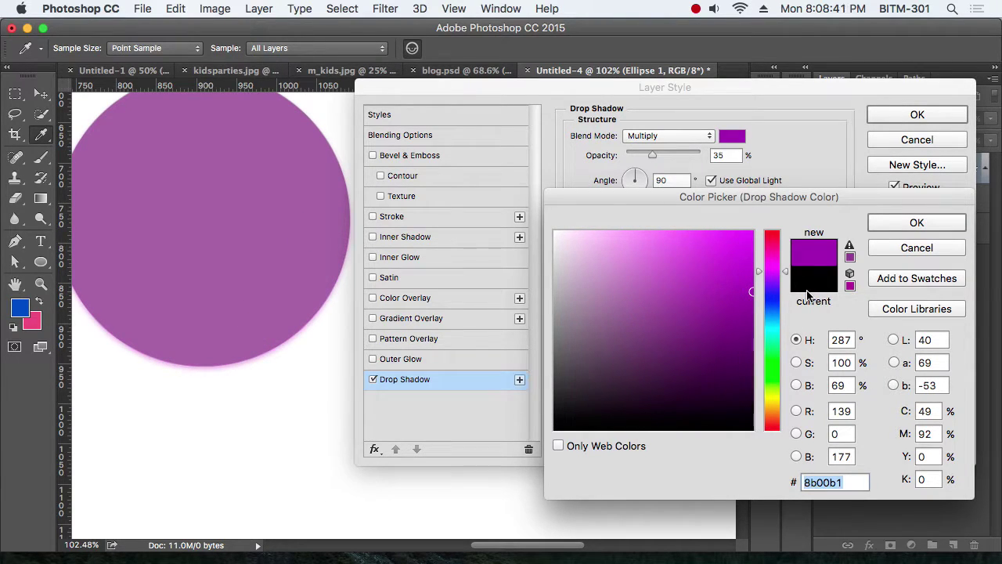
drag(700, 266, 699, 234)
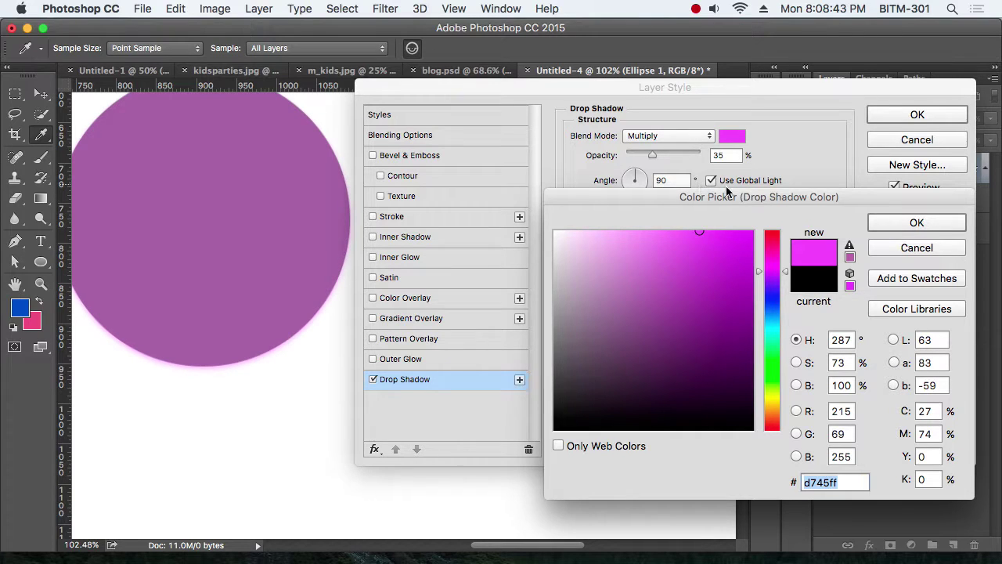
click(943, 223)
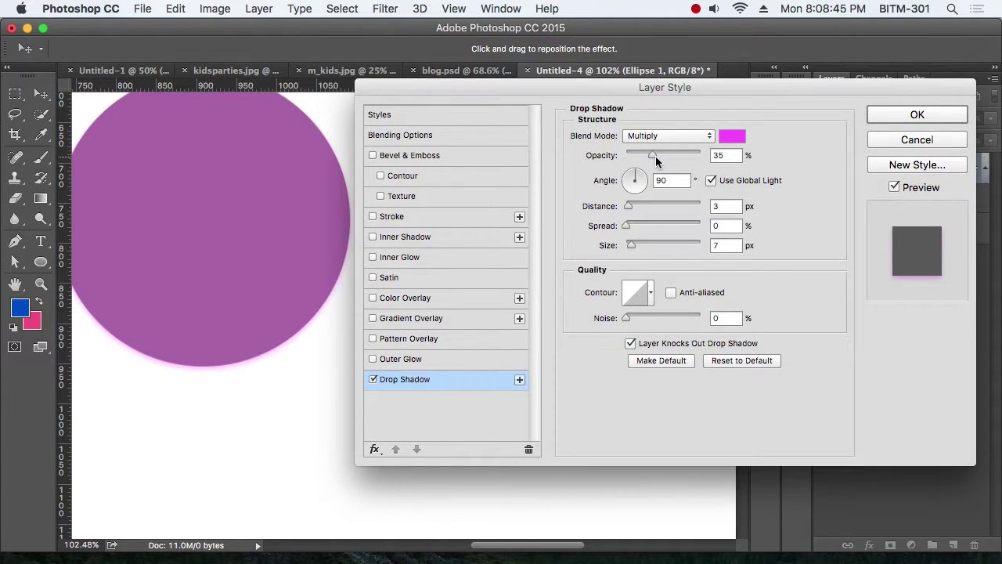
Set the shadow to 83% opacity, 120° angle and 85 px distance
drag(656, 157, 681, 159)
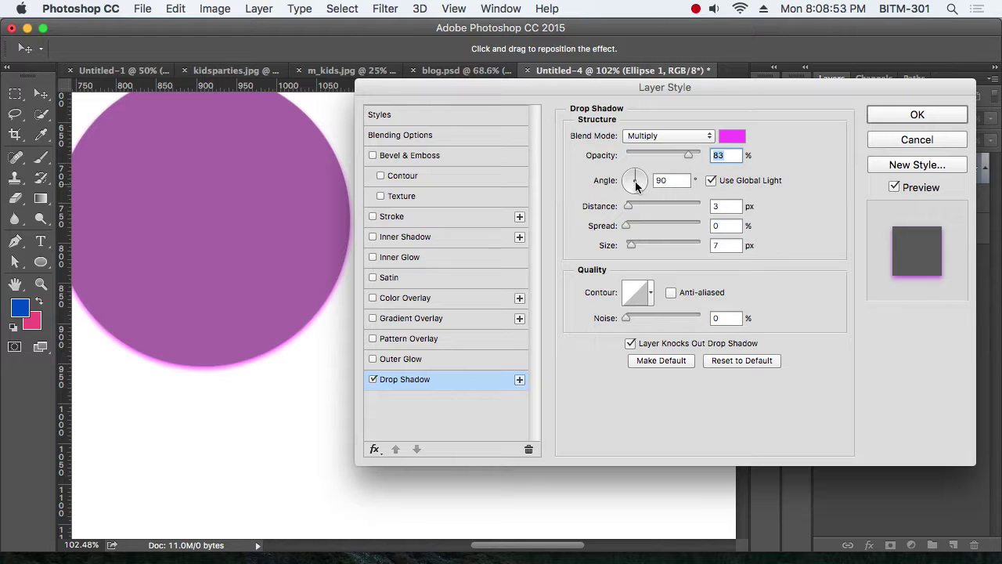
key(alt)
alt+click(269, 253)
drag(290, 233, 300, 267)
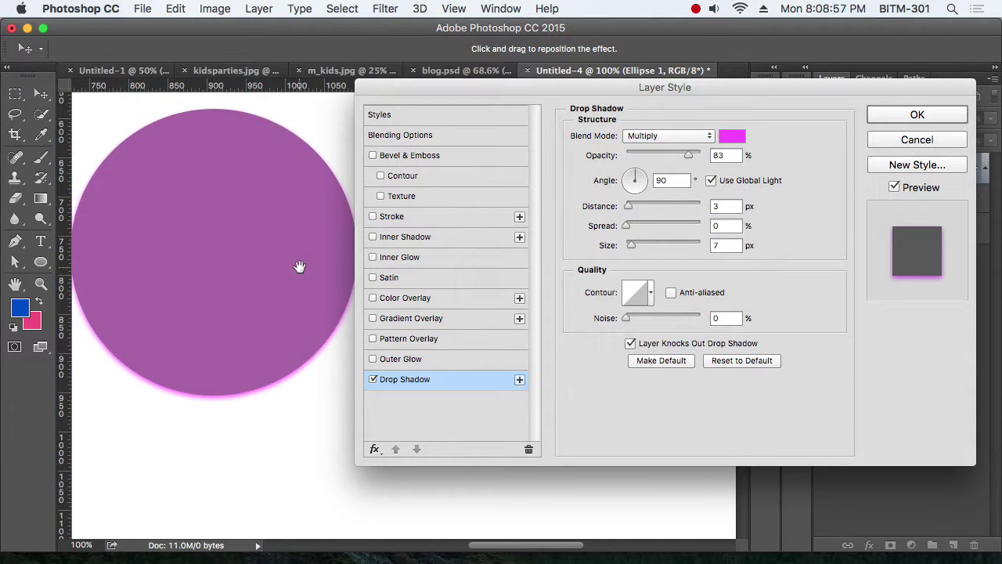
drag(615, 90, 703, 103)
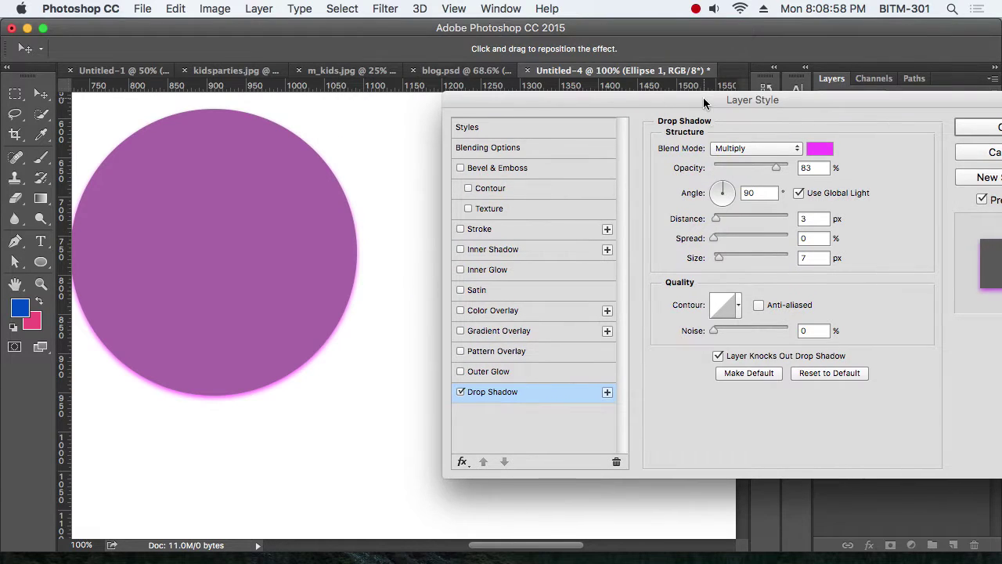
click(716, 191)
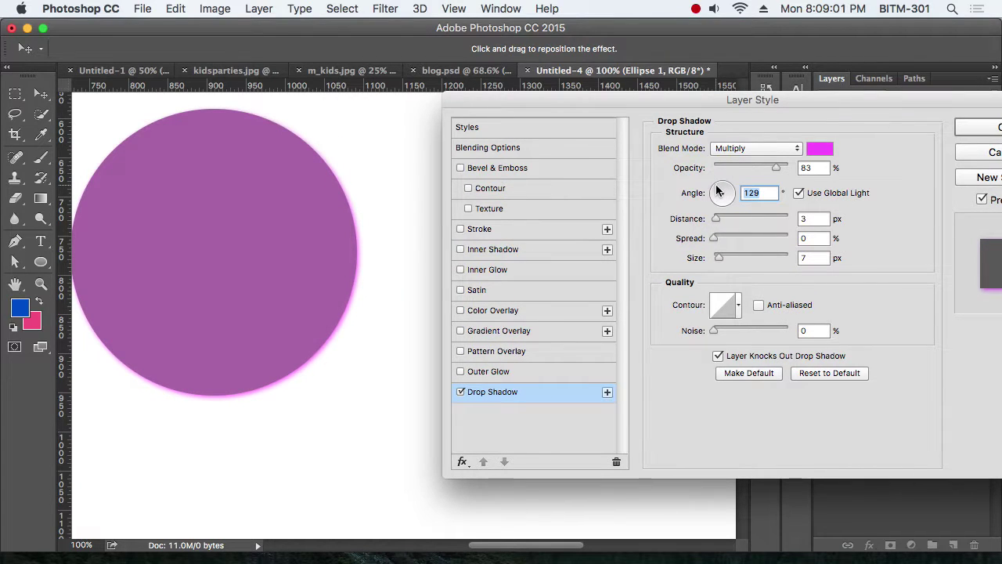
drag(716, 191, 726, 198)
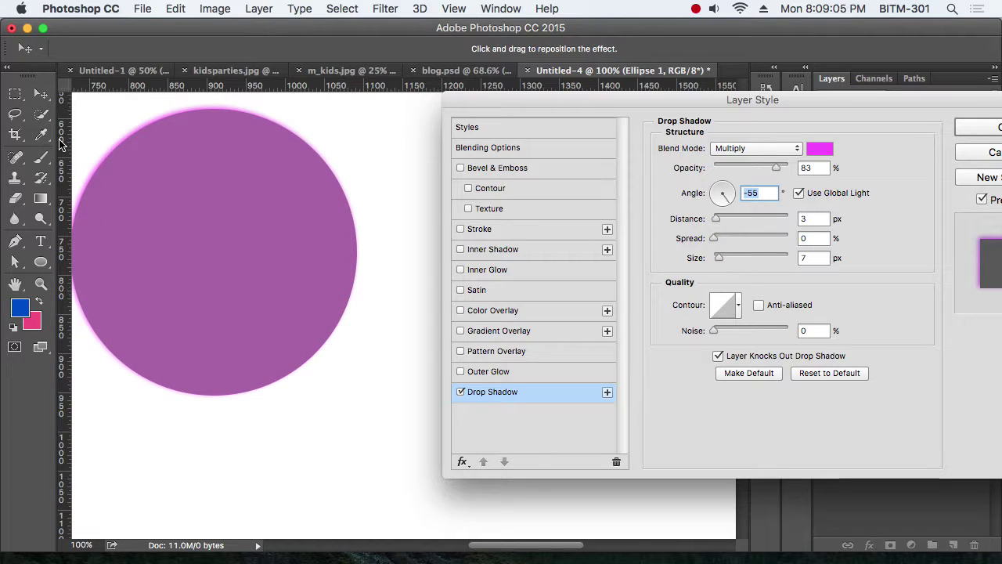
click(719, 191)
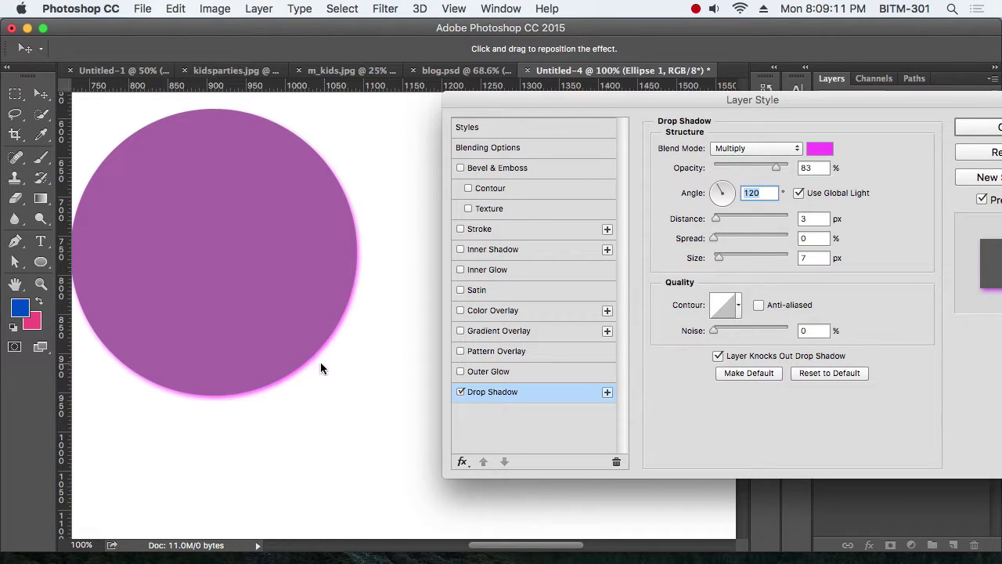
scroll(321, 365, down, 1)
drag(718, 221, 766, 224)
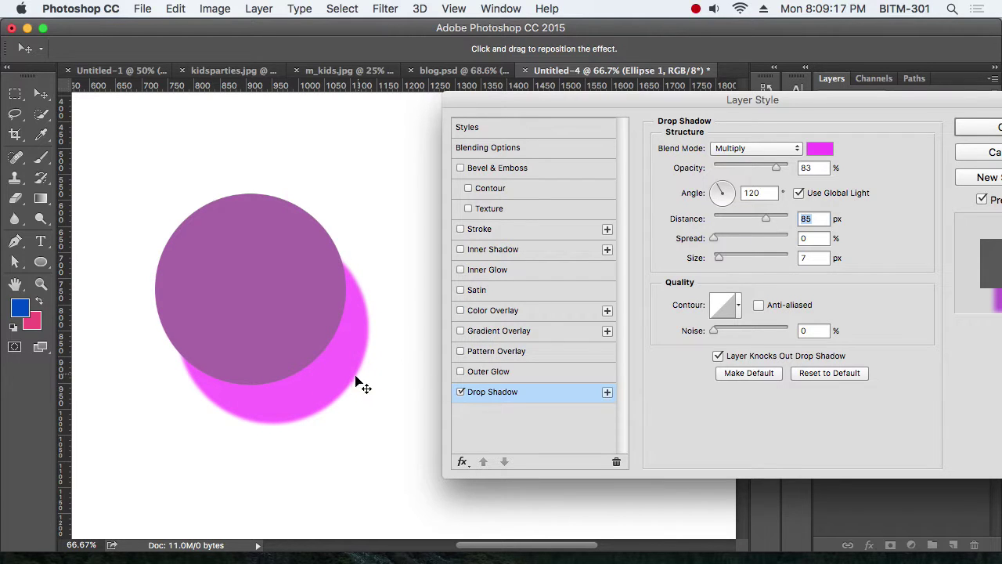
Change the shadow colour to black and lower its opacity to 33%
click(820, 148)
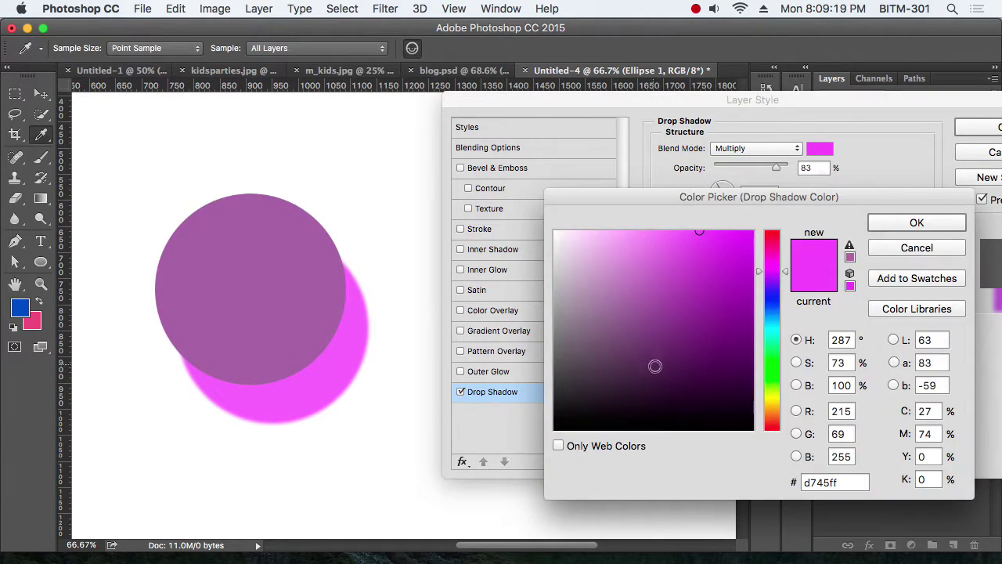
drag(655, 366, 753, 430)
click(916, 223)
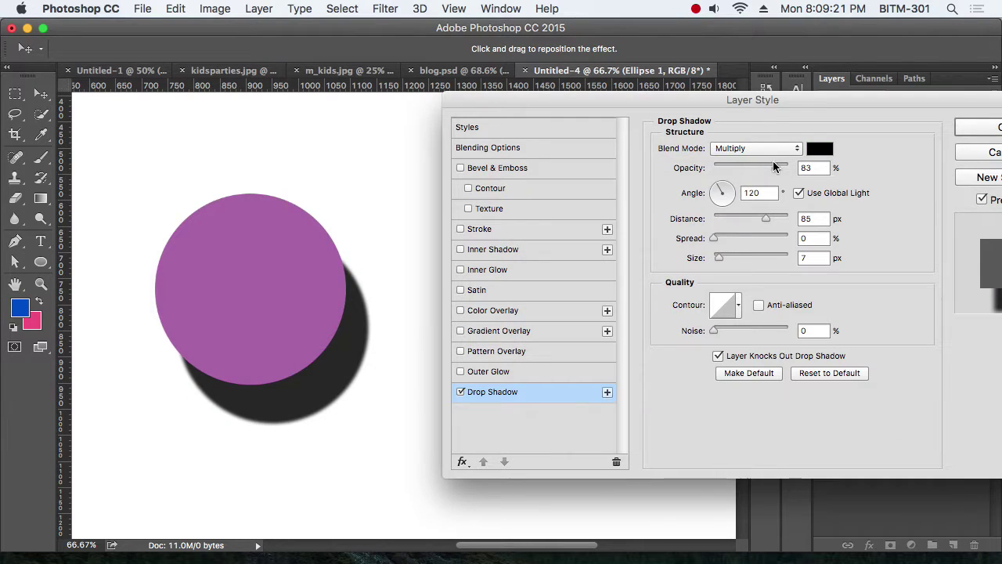
drag(778, 169, 737, 173)
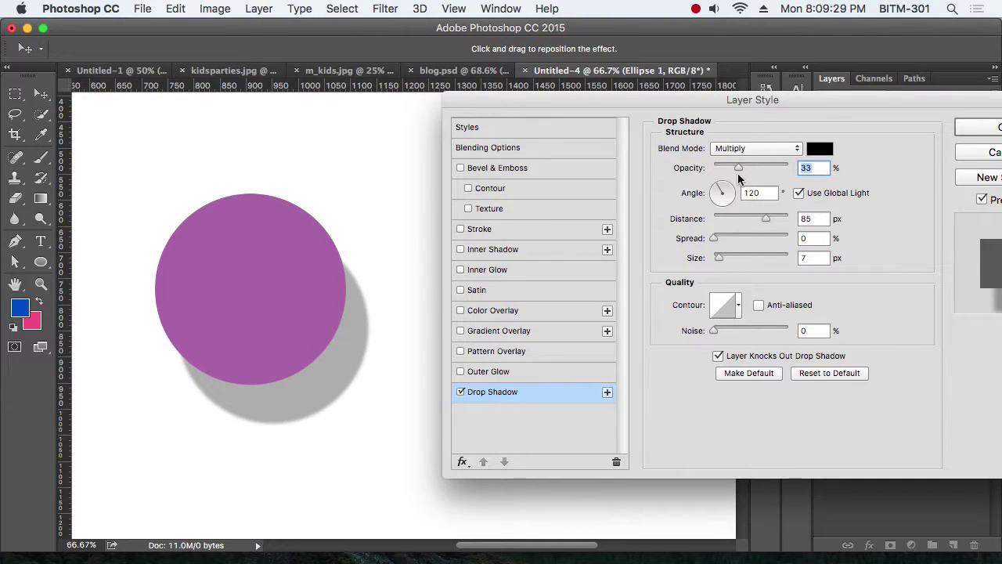
Adjust the shadow's distance and blur sliders, then disable the drop shadow
drag(765, 219, 771, 218)
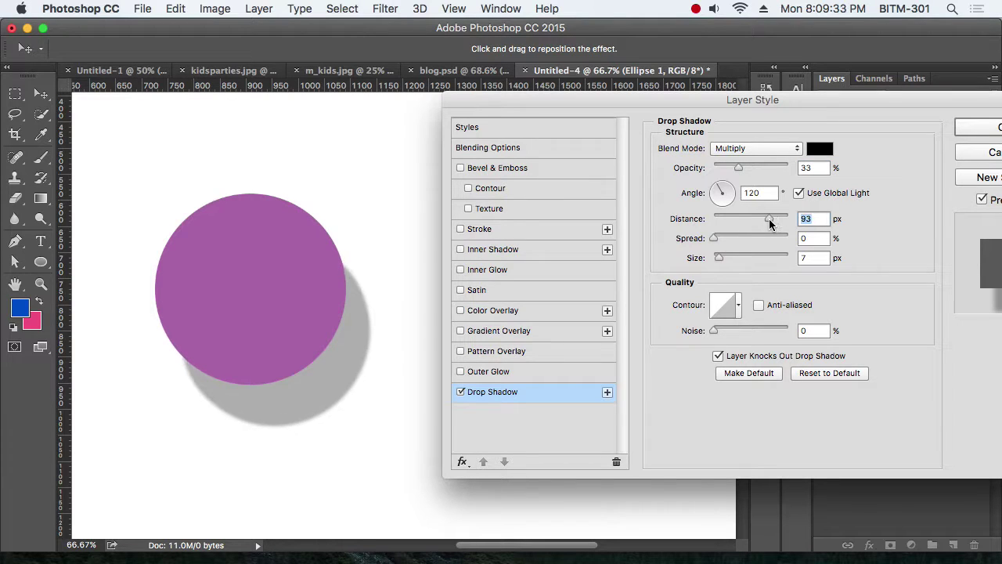
drag(721, 264, 732, 263)
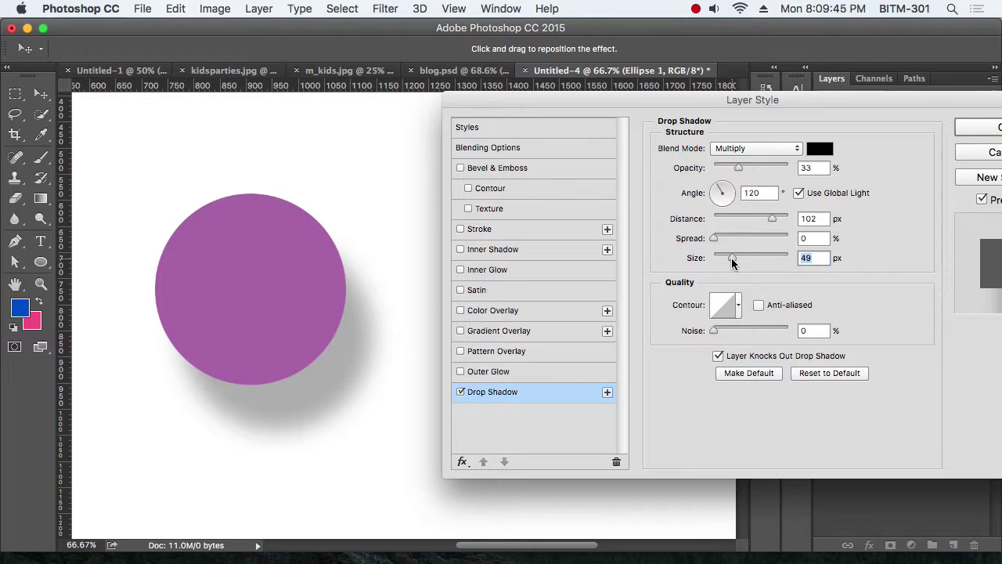
mouse_move(730, 263)
mouse_down()
mouse_move(711, 265)
mouse_move(746, 270)
mouse_up()
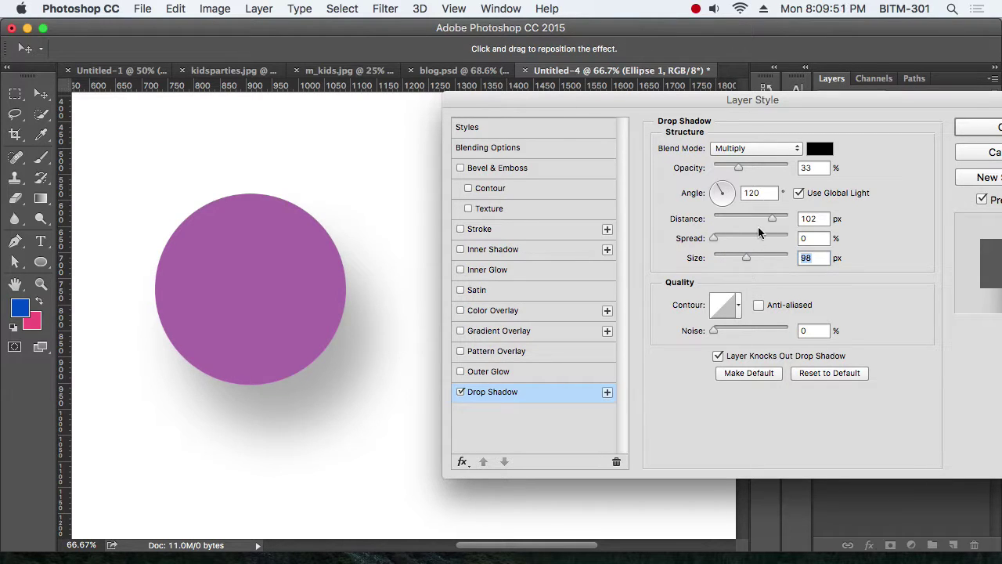
drag(773, 219, 736, 218)
mouse_move(742, 257)
mouse_down()
mouse_move(720, 240)
mouse_move(783, 243)
mouse_move(725, 246)
mouse_move(739, 248)
mouse_up()
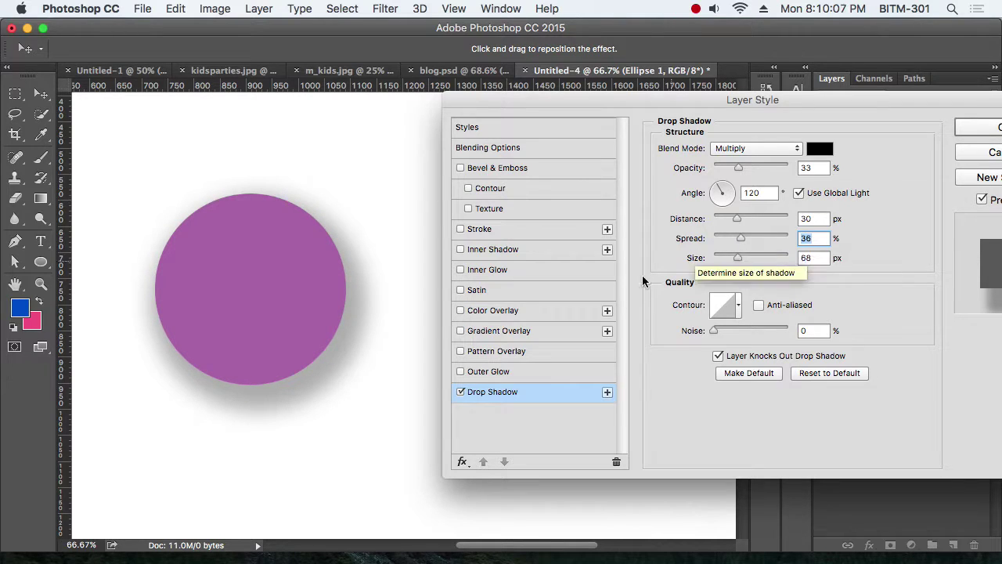
click(460, 392)
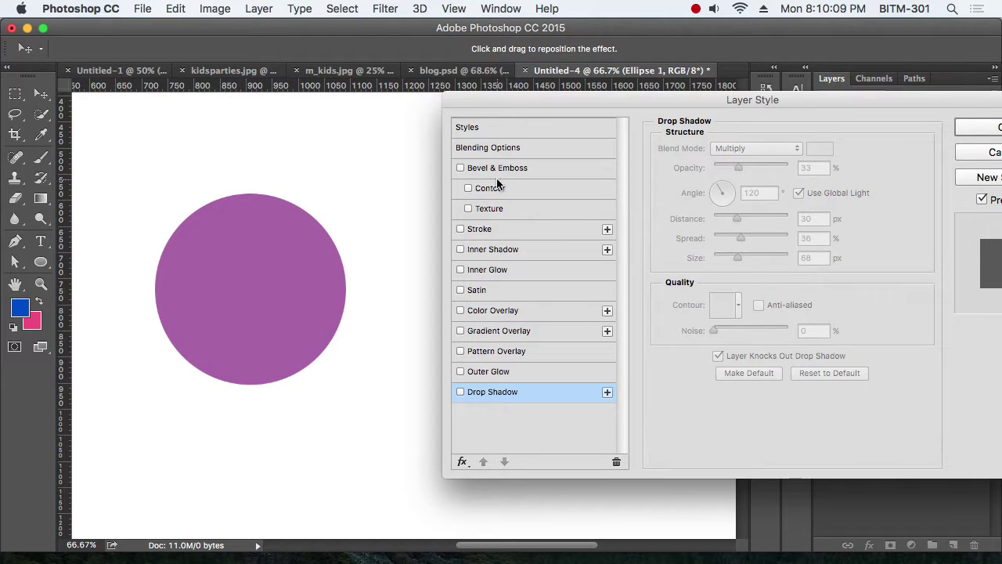
Add a 24 px inside stroke to the circle and switch its fill type to Gradient
click(479, 230)
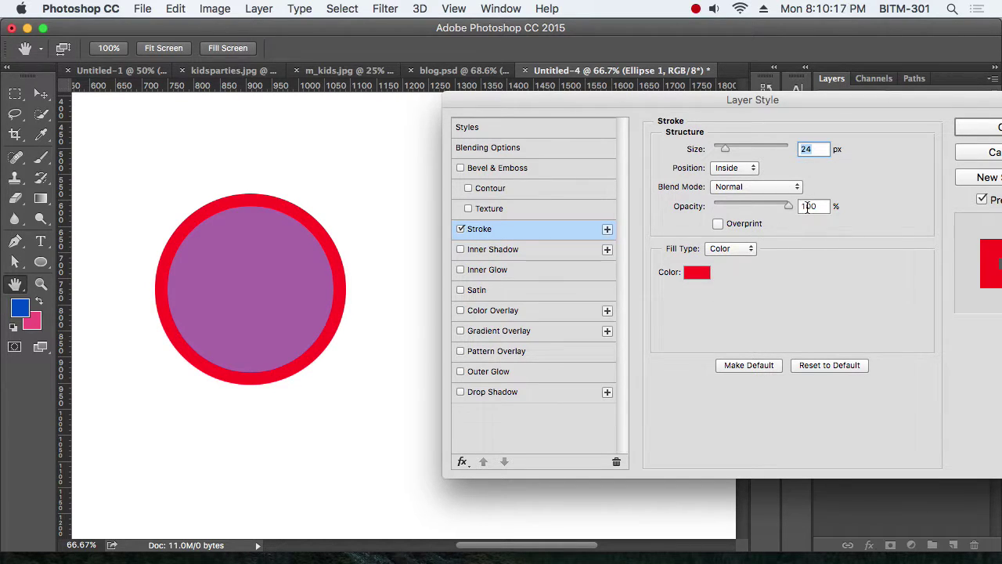
drag(747, 101, 719, 100)
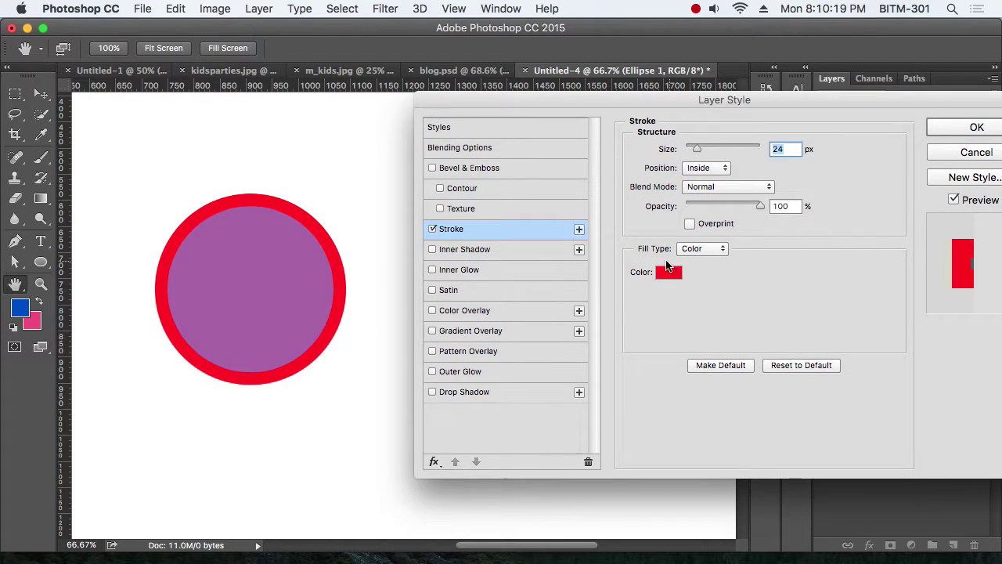
click(704, 248)
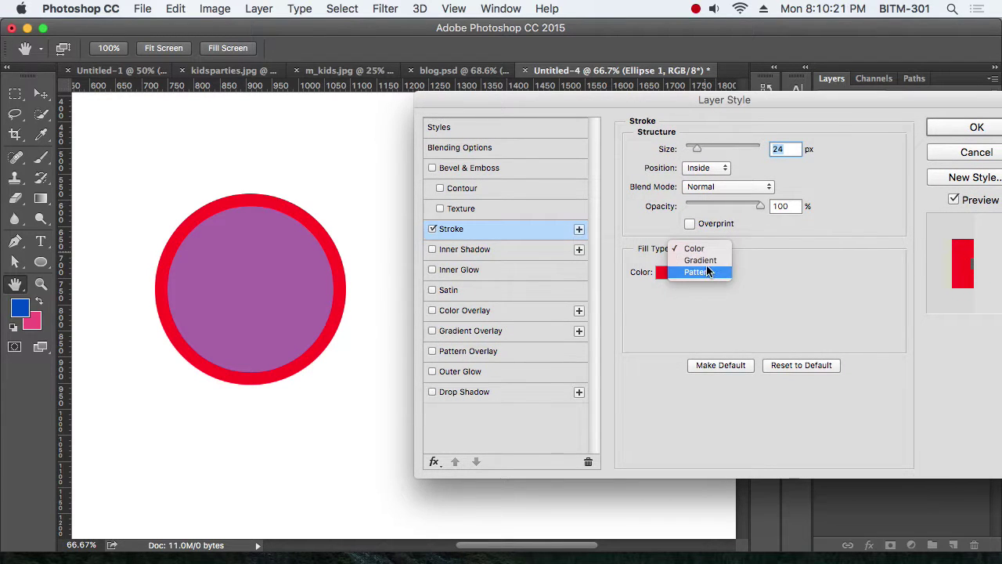
click(709, 261)
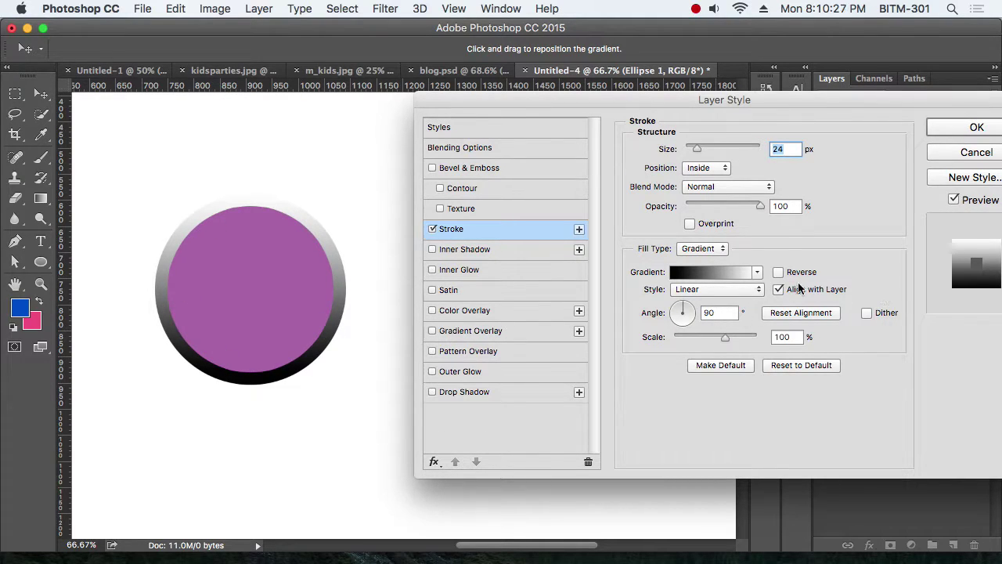
Try several gradient presets on the stroke, ending with purple-green-orange
click(757, 272)
click(707, 304)
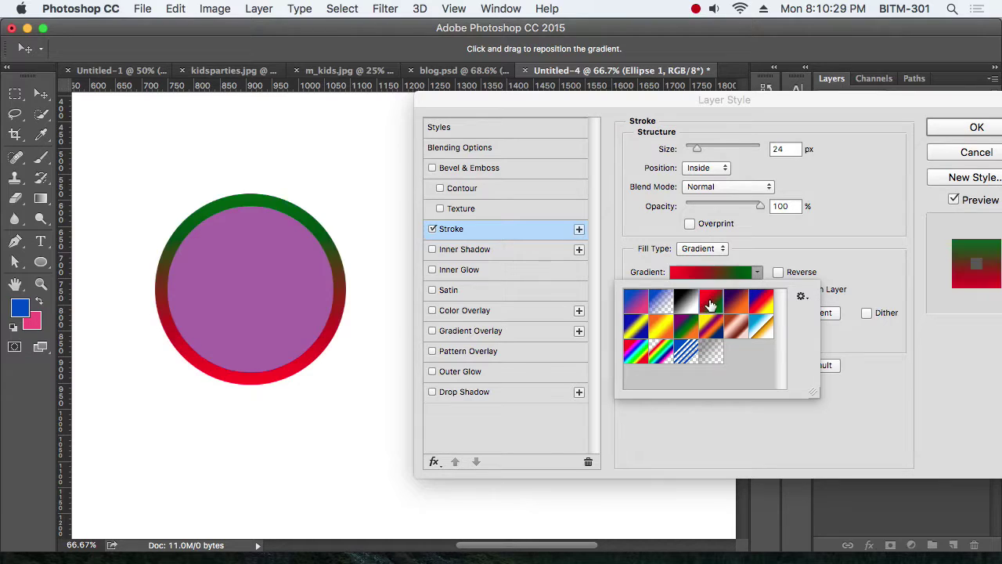
click(757, 303)
click(762, 333)
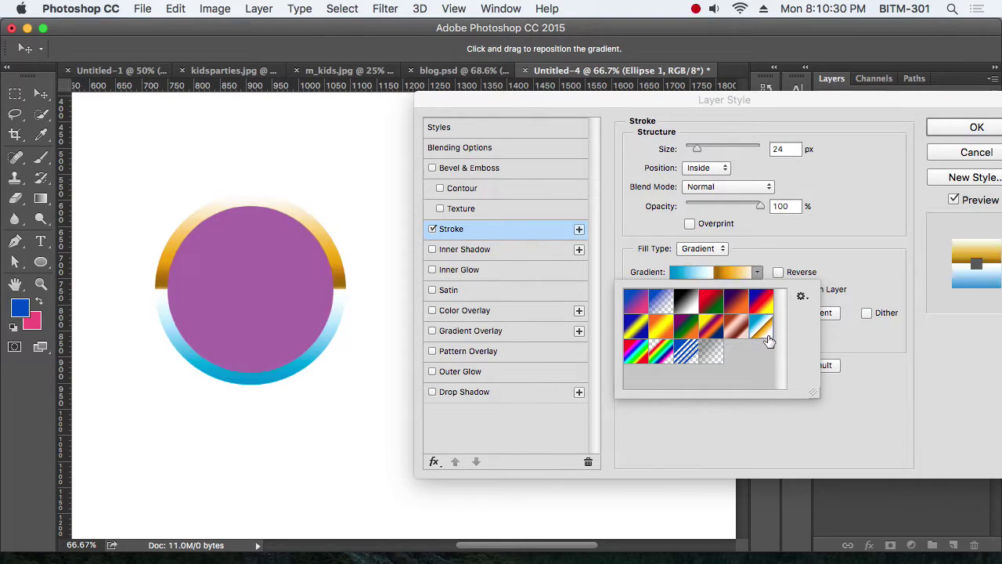
click(682, 356)
click(635, 354)
click(635, 330)
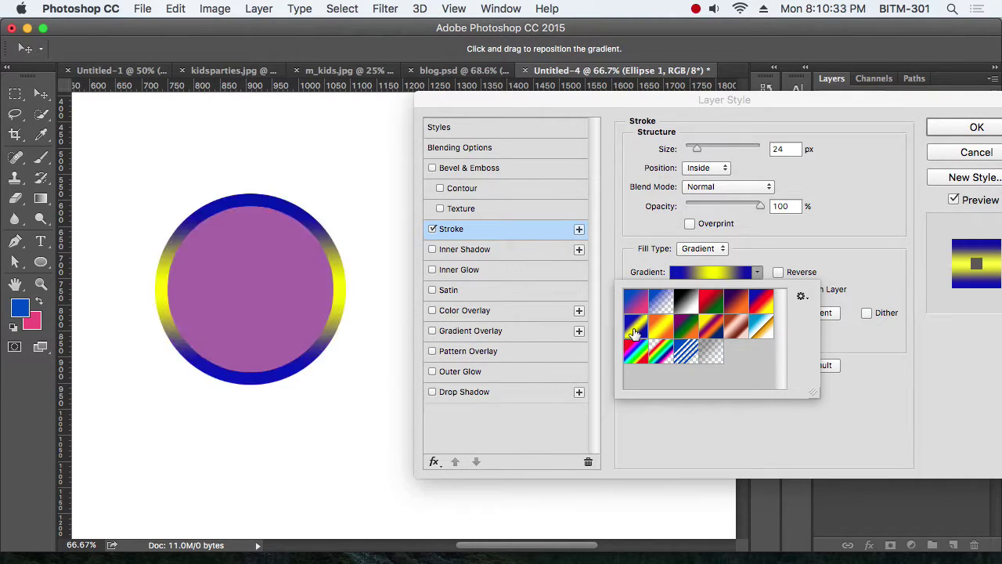
click(678, 329)
click(816, 266)
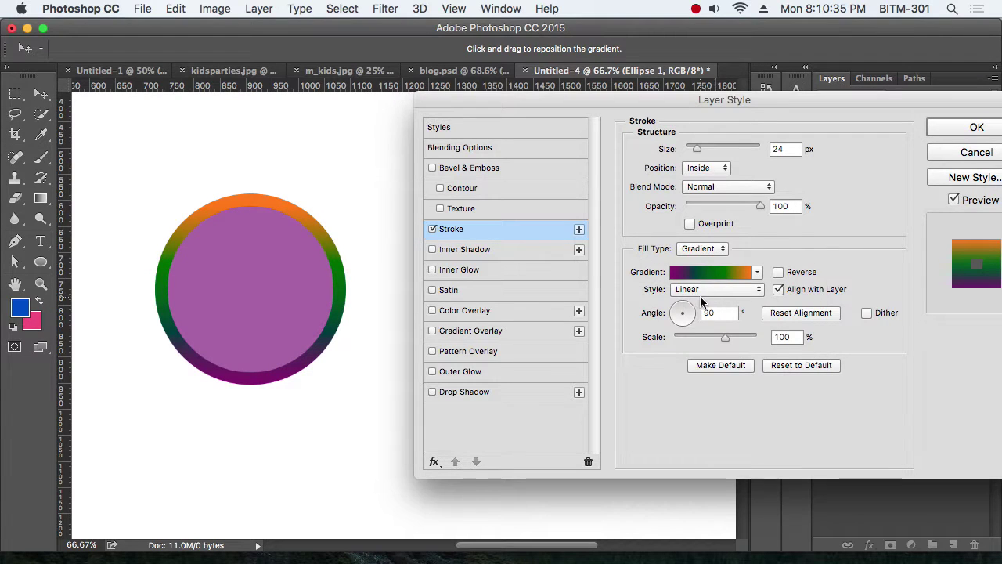
Try grey camouflage and concentric-squares pattern fills, then return the stroke to solid colour
click(703, 248)
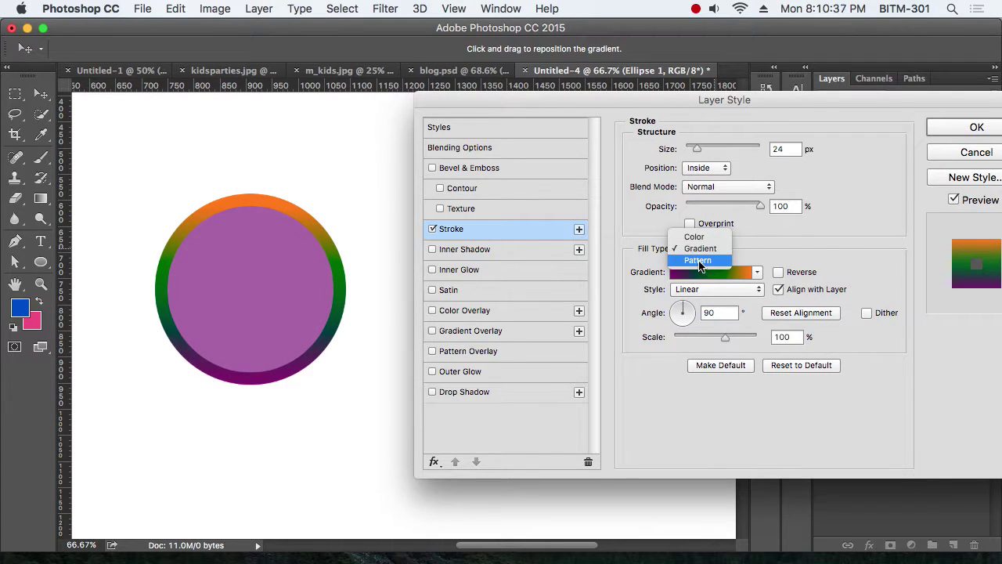
click(700, 264)
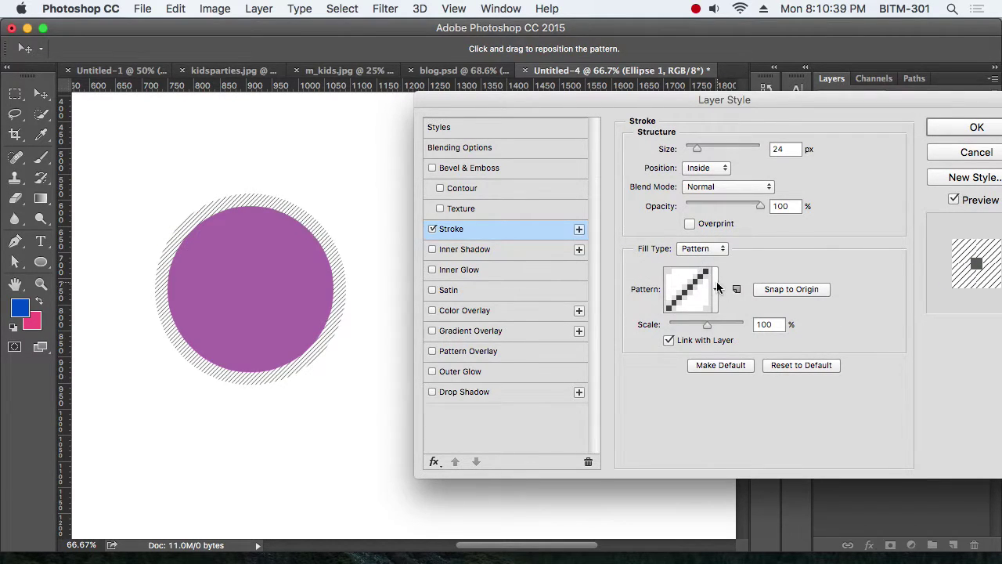
click(715, 288)
click(734, 361)
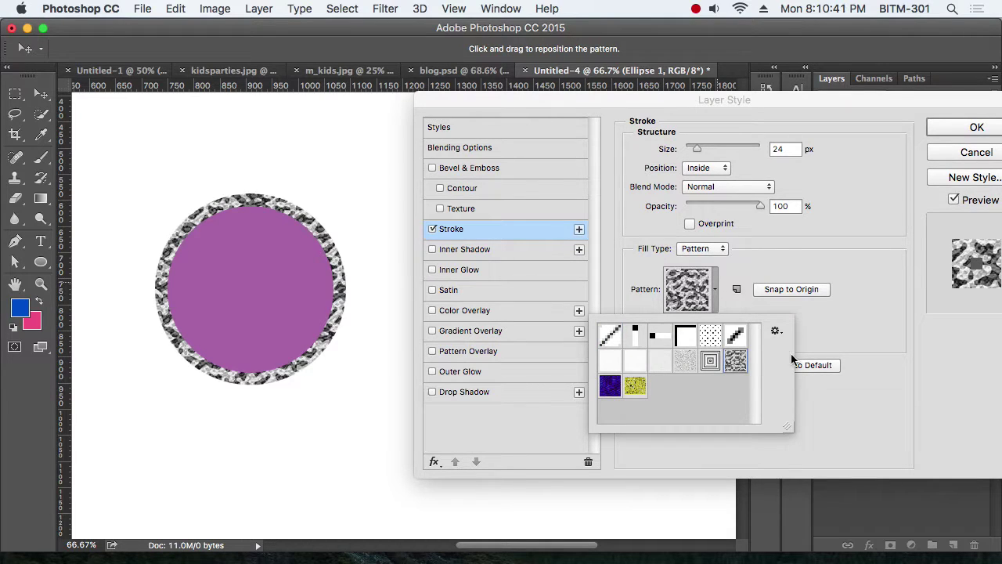
click(775, 331)
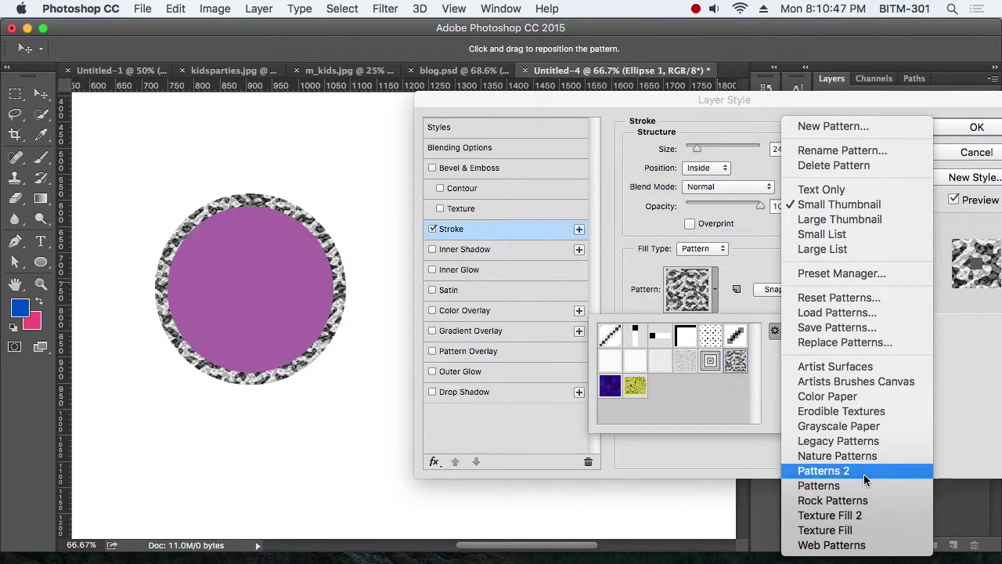
click(716, 390)
click(710, 361)
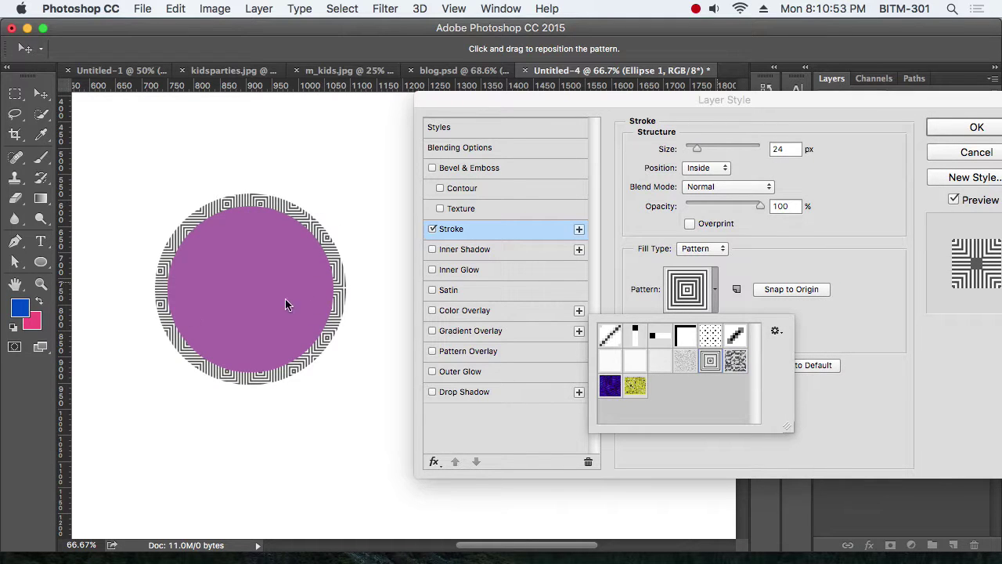
click(839, 329)
click(702, 249)
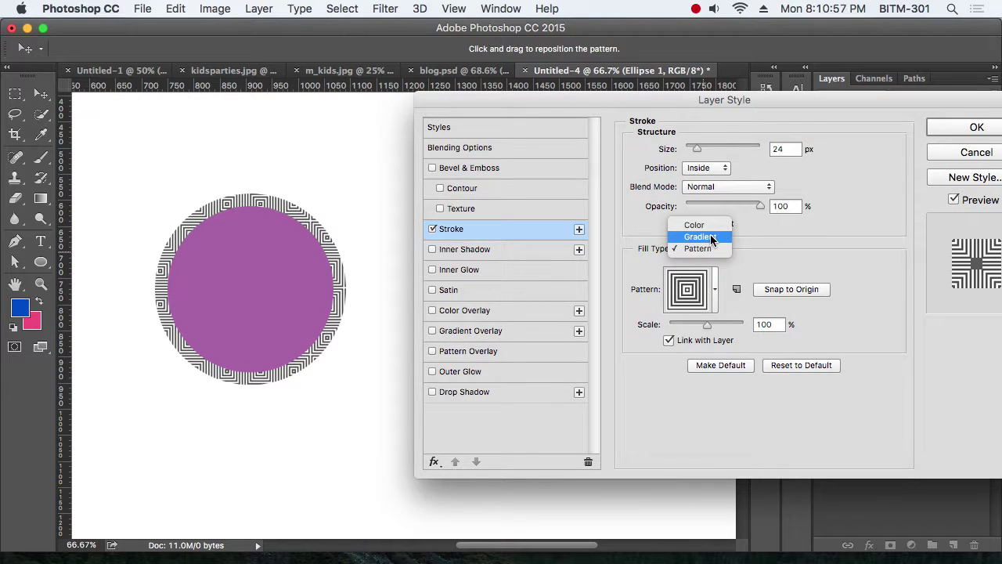
click(710, 226)
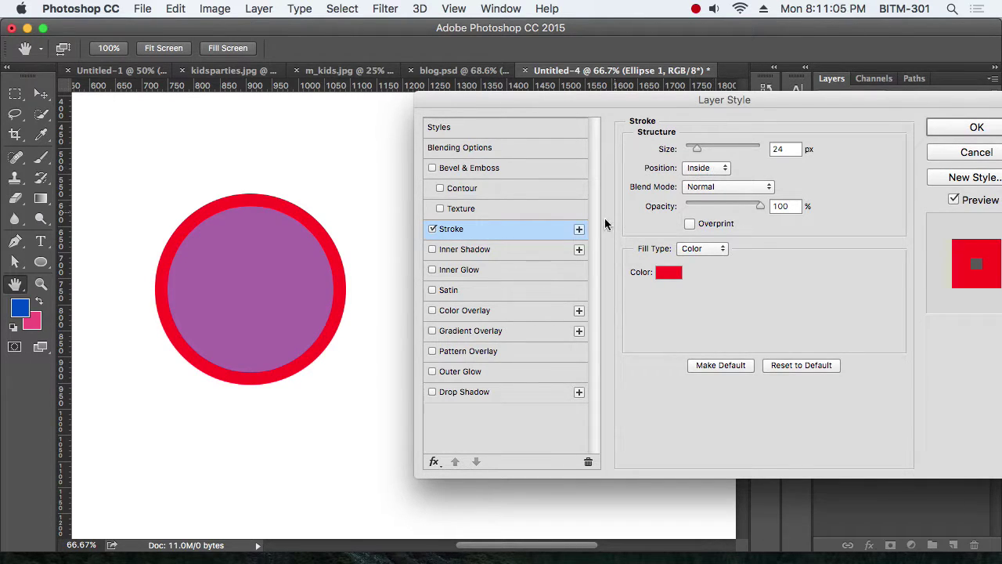
Add a second 6 px blue stroke outside the circle's red stroke and apply the style
click(579, 230)
click(521, 250)
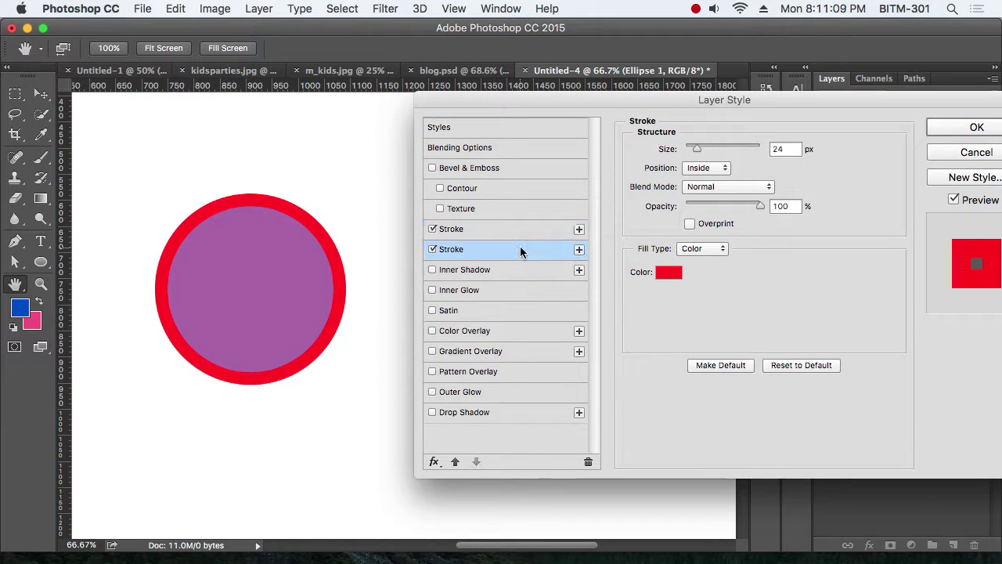
click(712, 167)
click(708, 157)
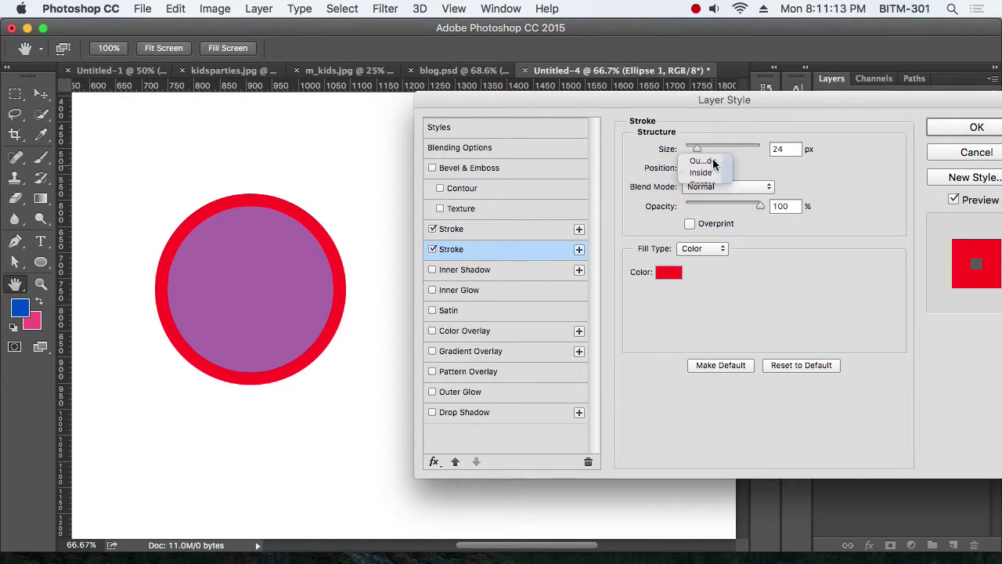
click(670, 273)
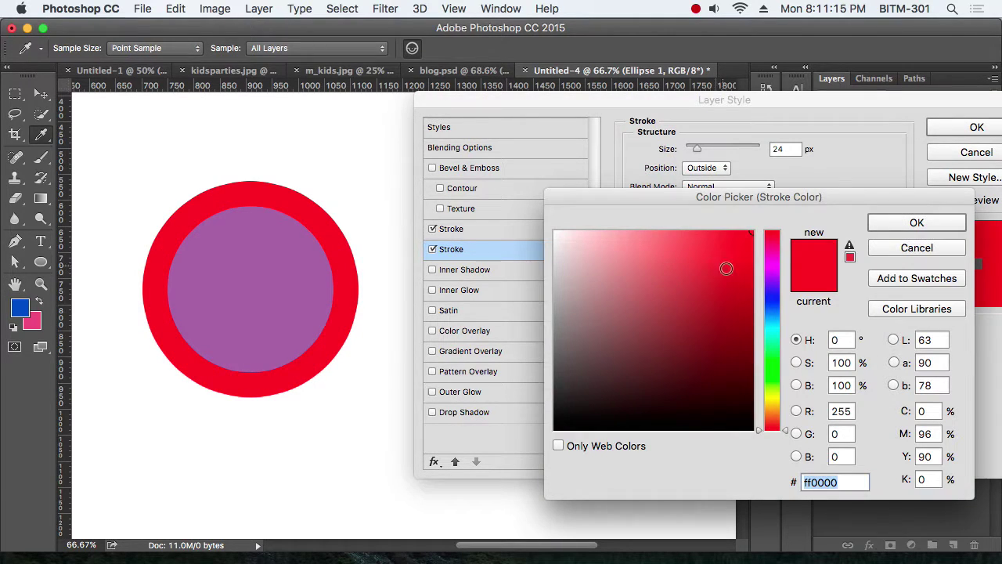
click(771, 297)
click(953, 229)
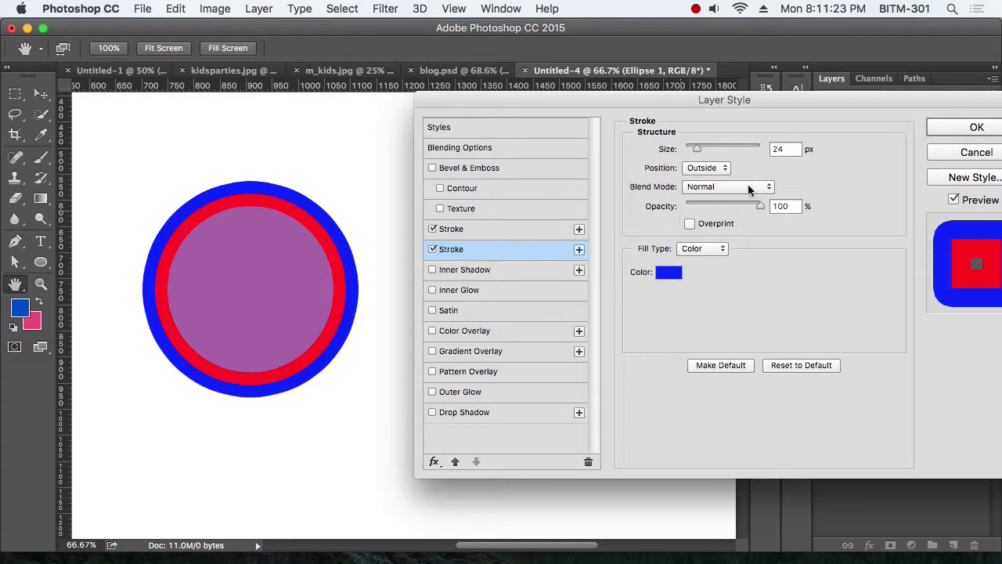
drag(697, 149, 688, 148)
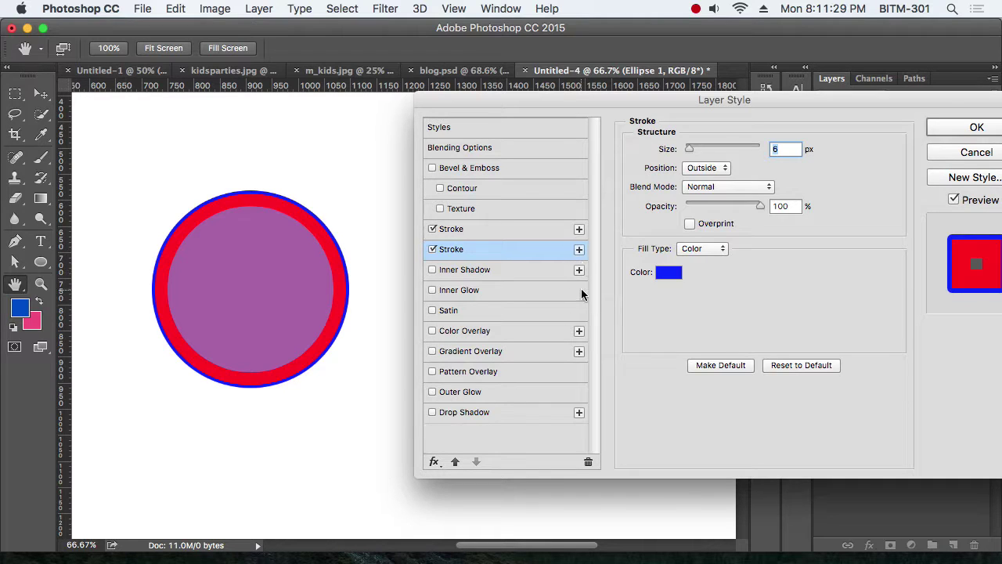
click(432, 249)
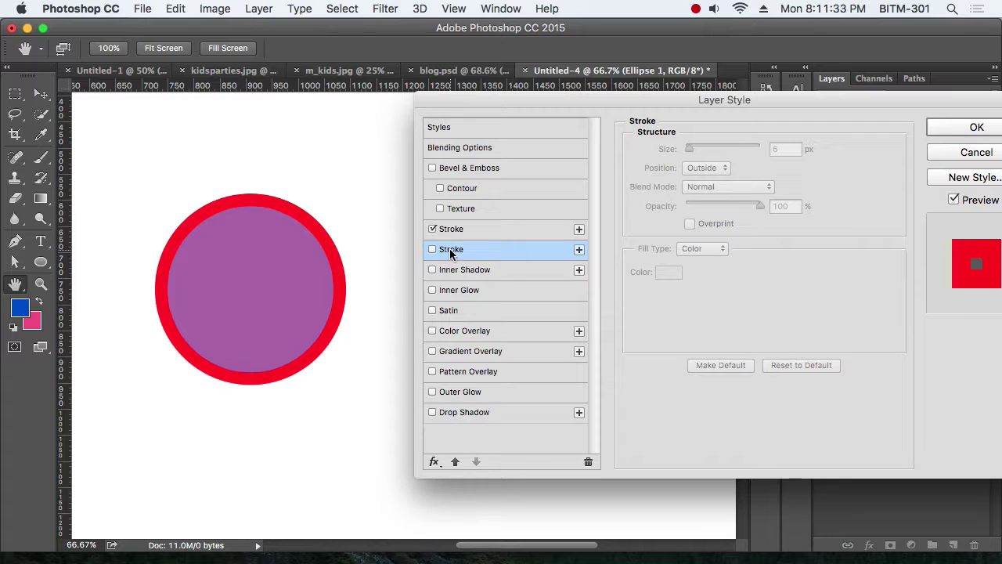
click(432, 249)
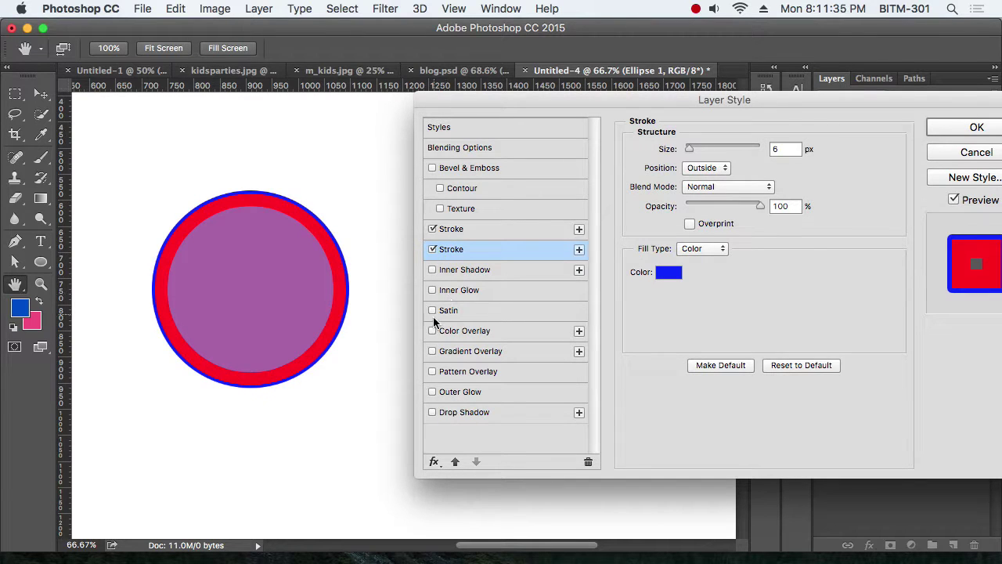
click(975, 132)
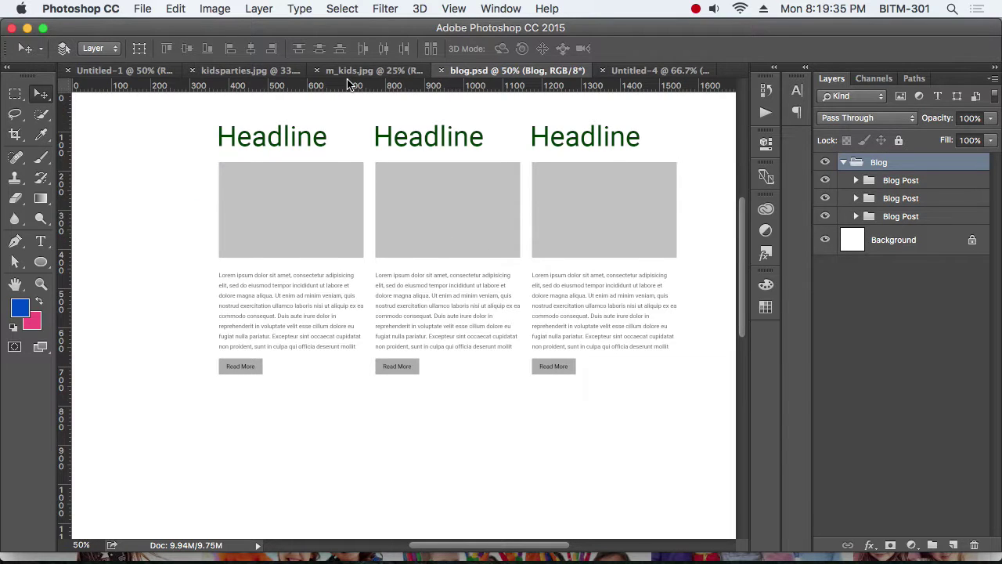
Copy the entire kidsparties.jpg image and return to the blog.psd layout
click(350, 72)
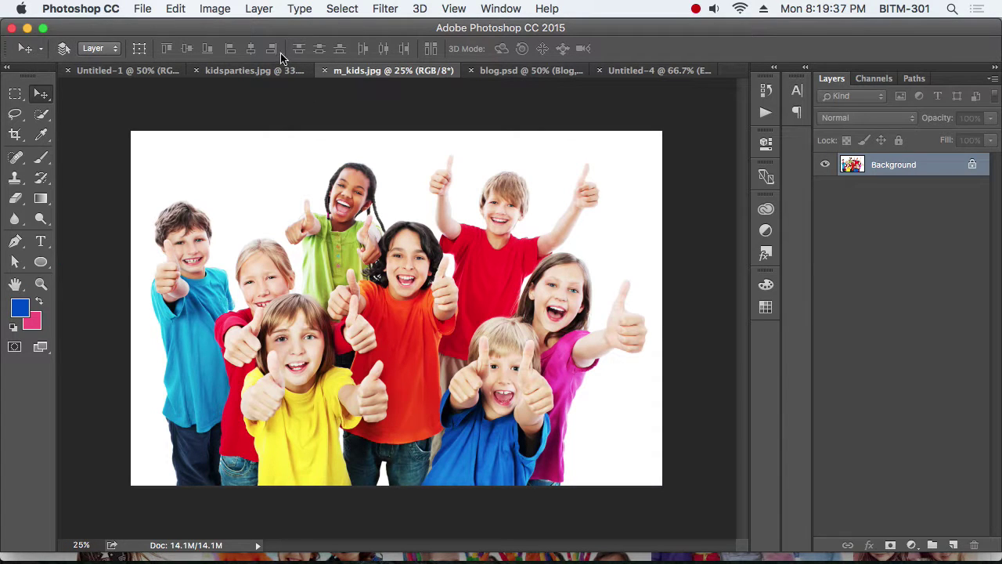
click(237, 72)
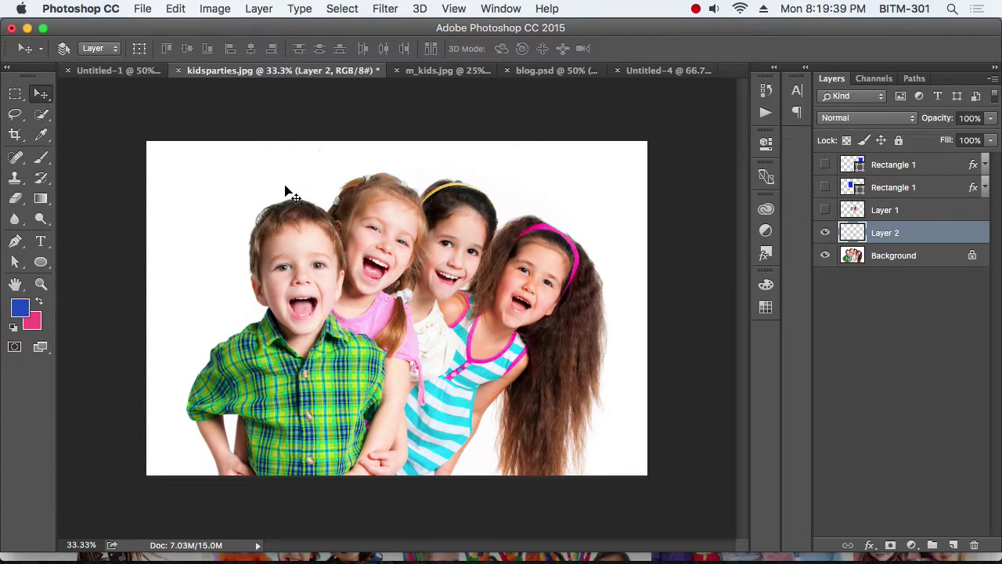
click(896, 256)
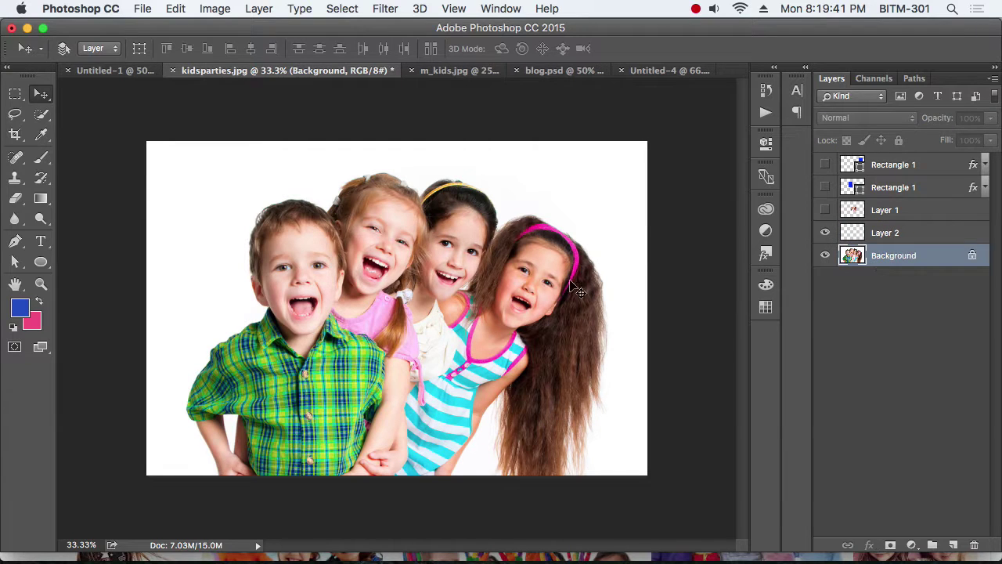
key(m)
drag(137, 134, 672, 478)
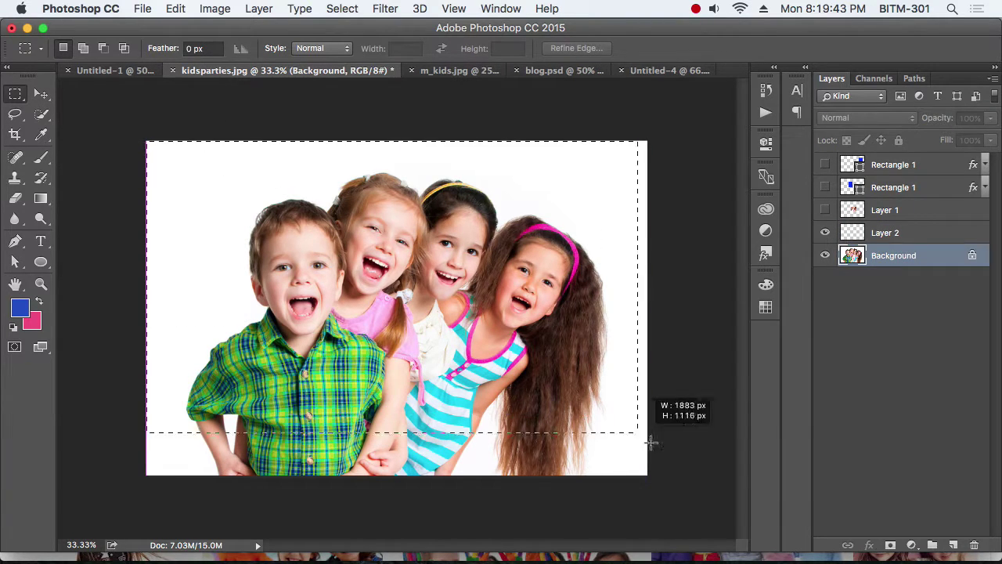
click(140, 12)
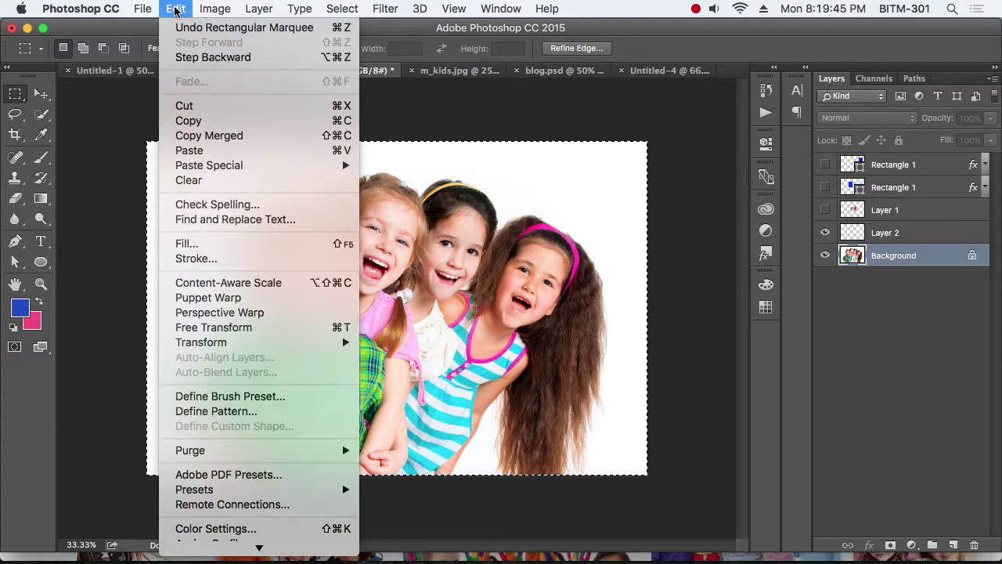
click(220, 127)
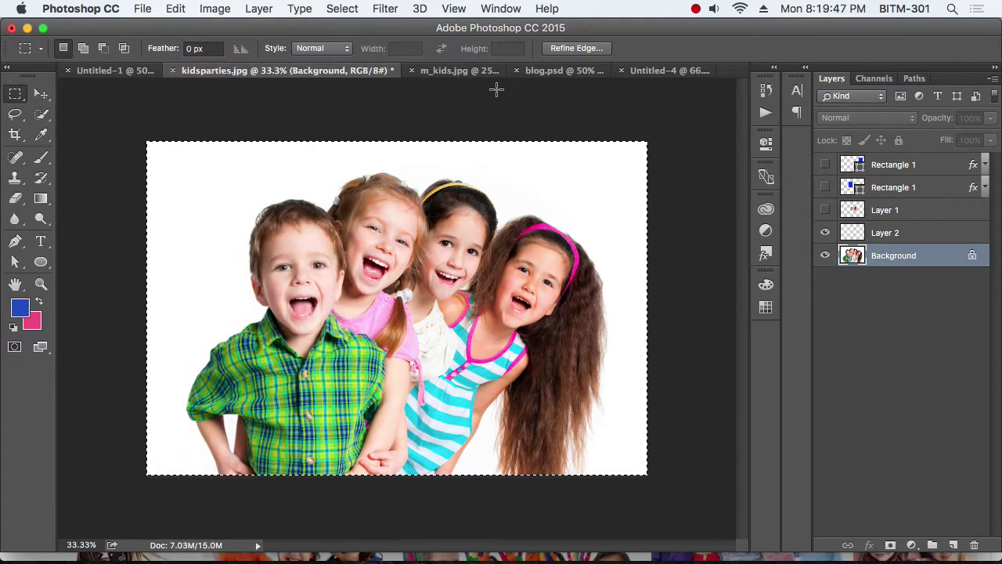
click(551, 71)
click(42, 94)
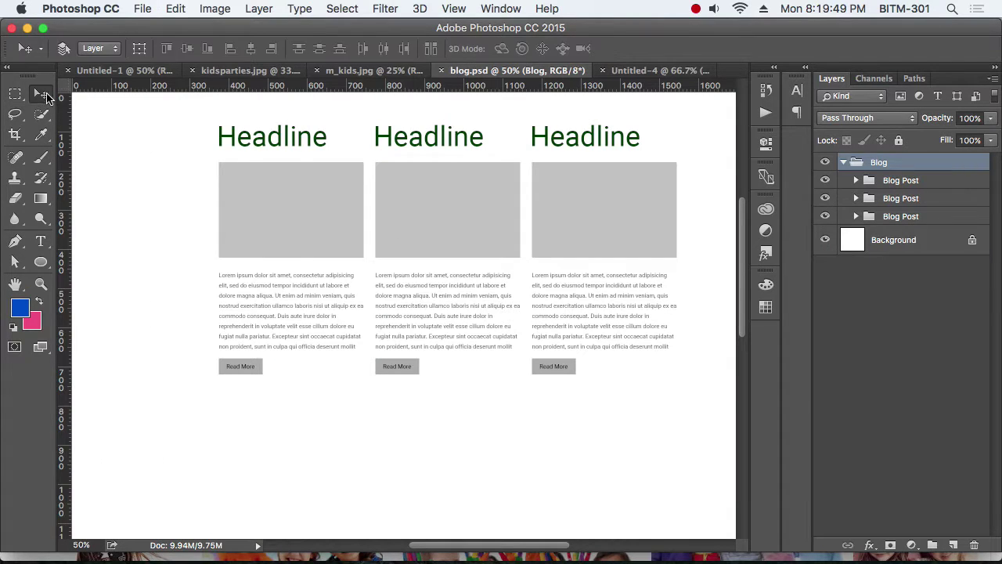
right_click(286, 205)
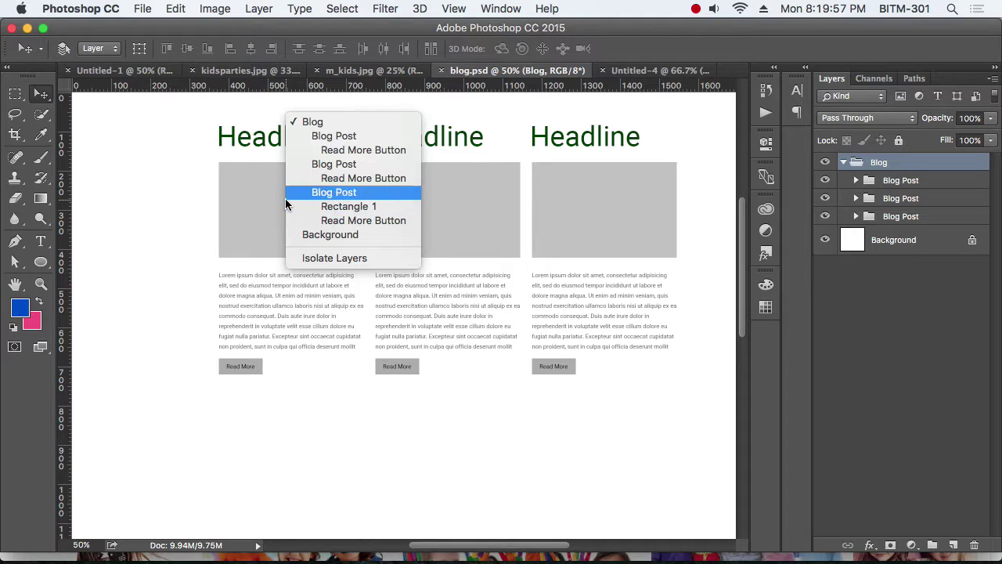
click(337, 209)
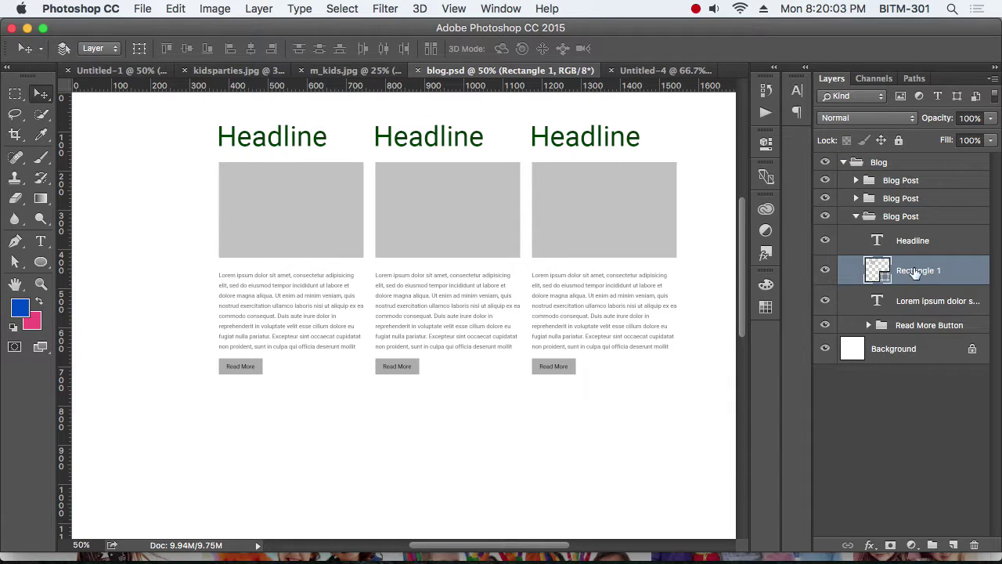
click(826, 270)
click(827, 270)
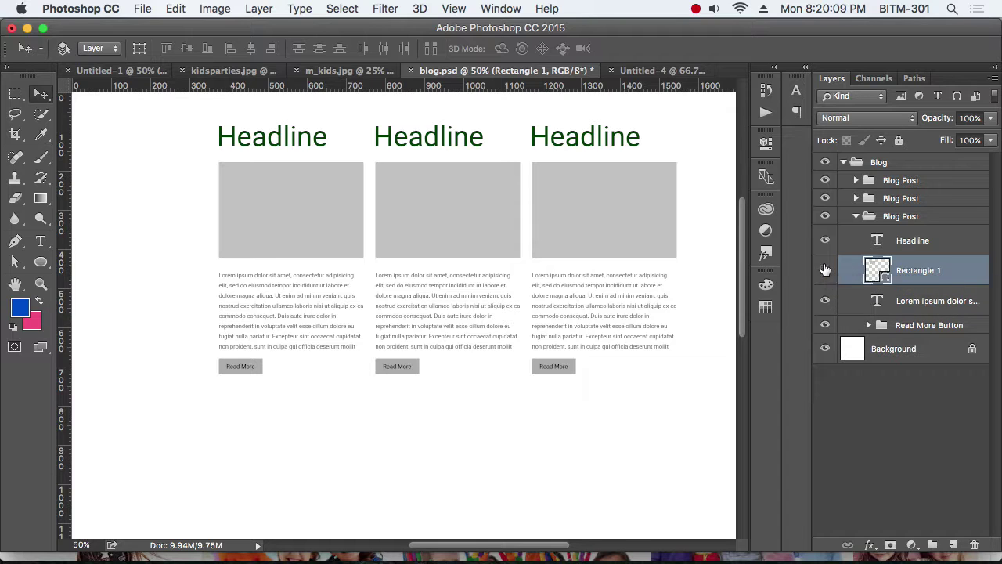
click(825, 269)
click(825, 270)
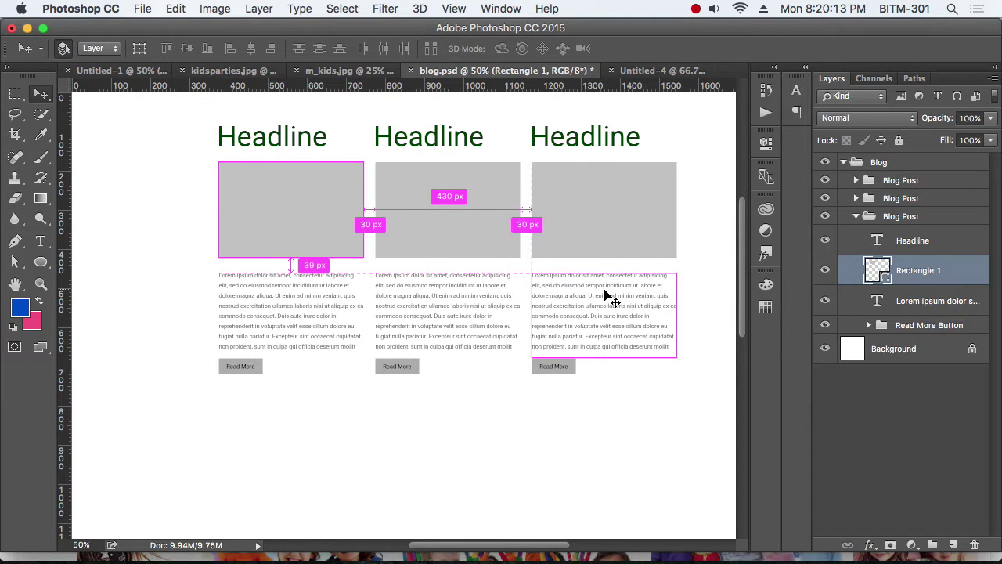
key(super+v)
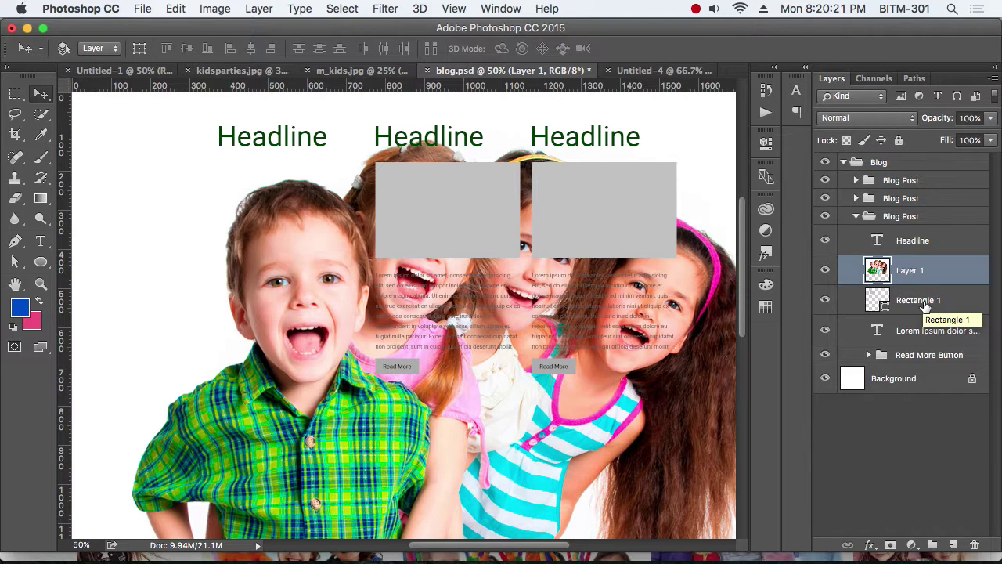
click(920, 301)
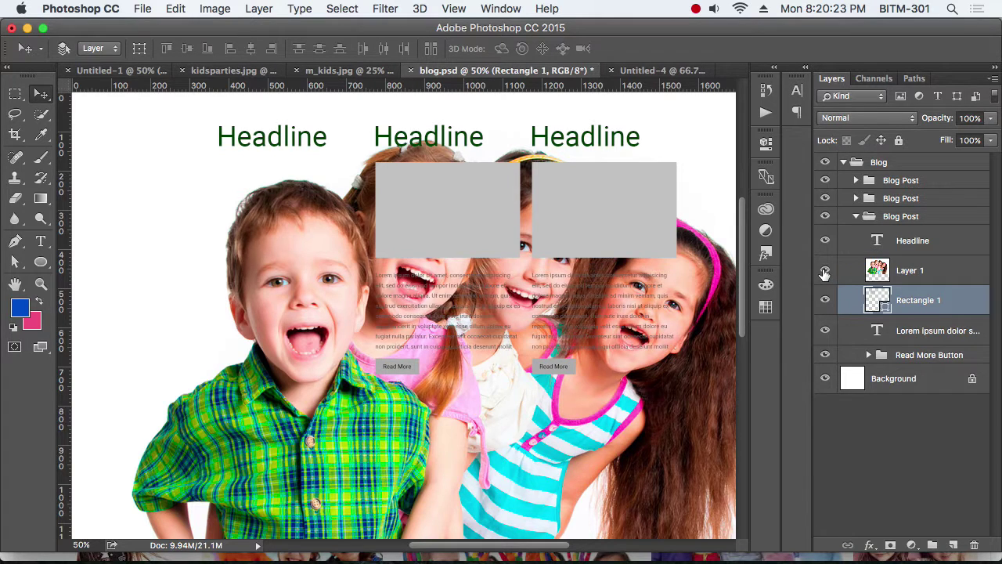
click(824, 270)
click(824, 270)
click(912, 275)
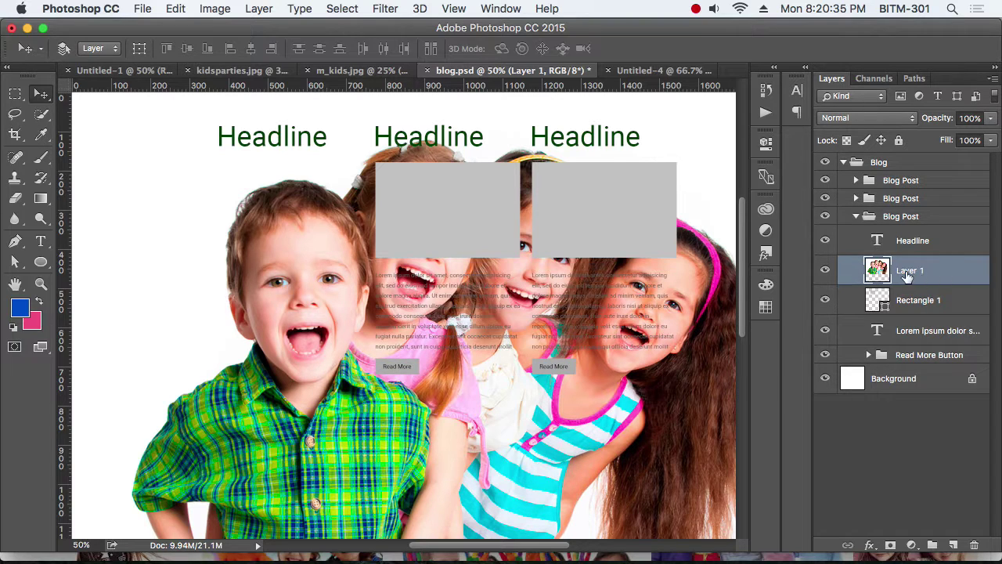
Clip the kids photo to Rectangle 1 and drag it to frame the boy's face
click(256, 11)
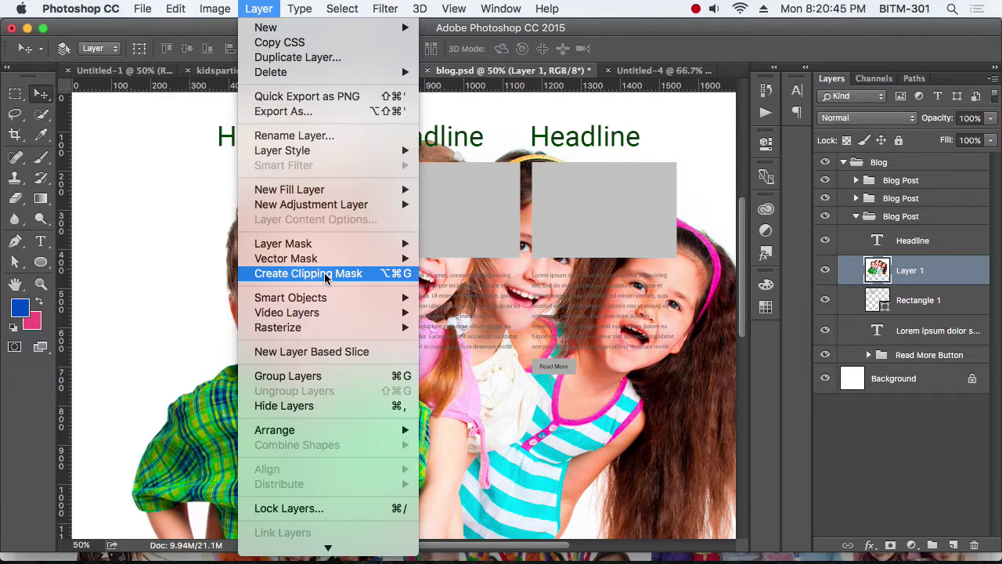
click(842, 47)
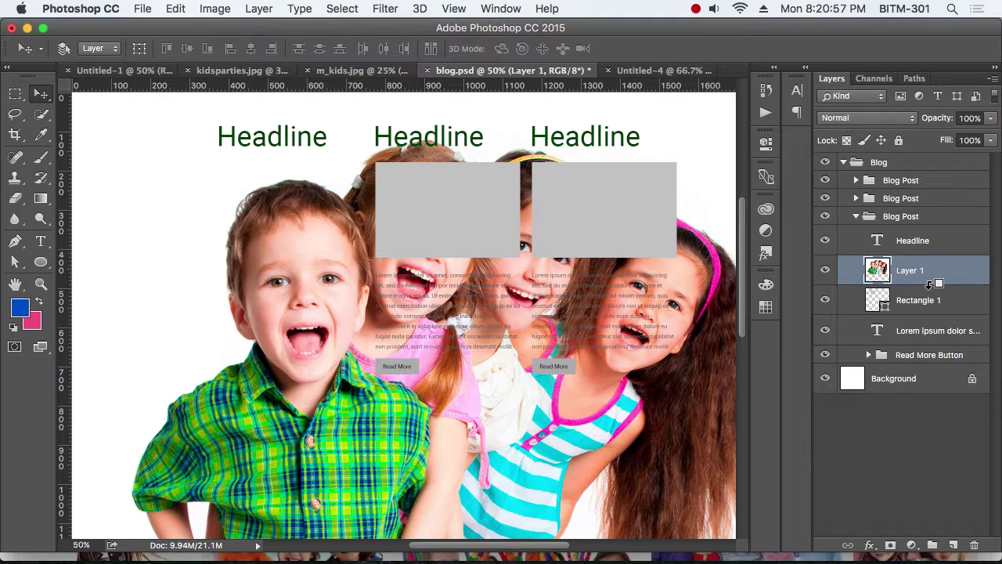
alt+click(929, 283)
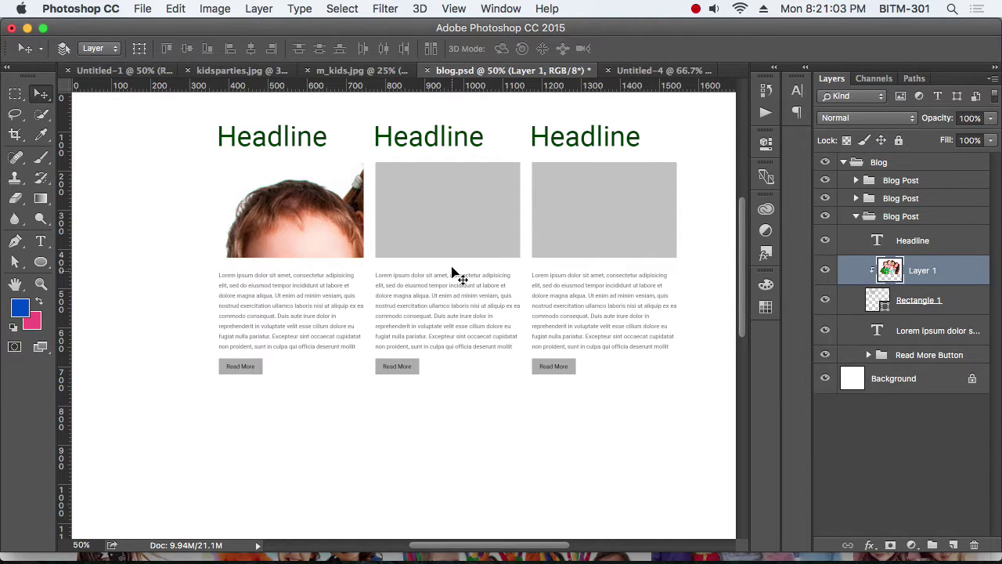
mouse_move(316, 215)
mouse_down()
mouse_move(253, 166)
mouse_move(356, 172)
mouse_up()
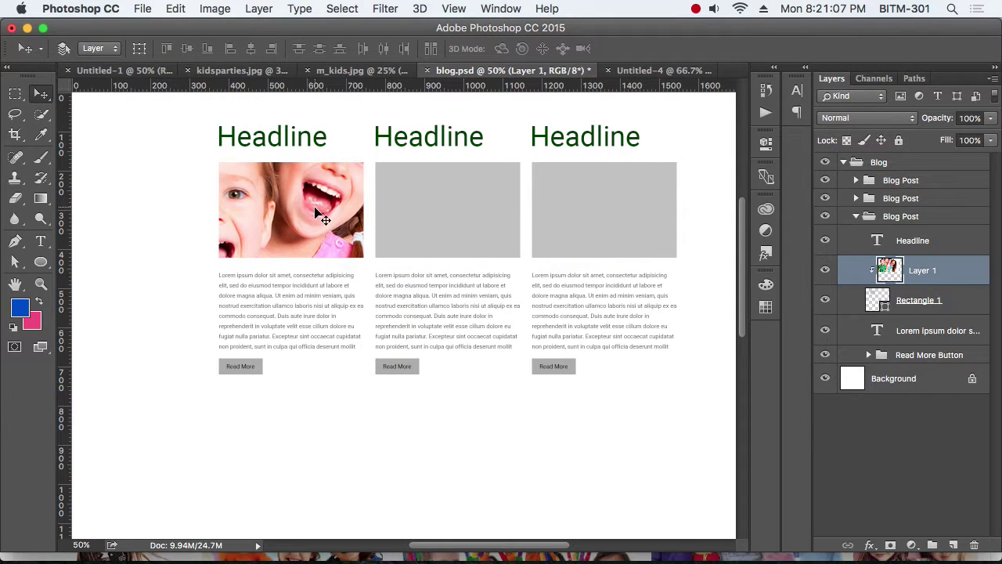
drag(286, 217, 317, 210)
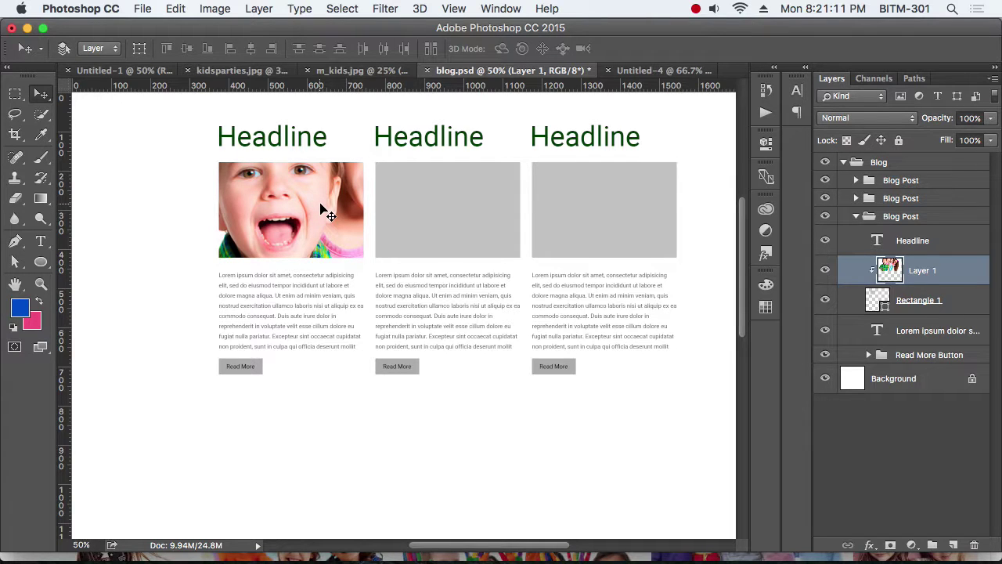
Free-transform the kids photo, scaling it down to about 30%
key(super+minus)
key(super+minus)
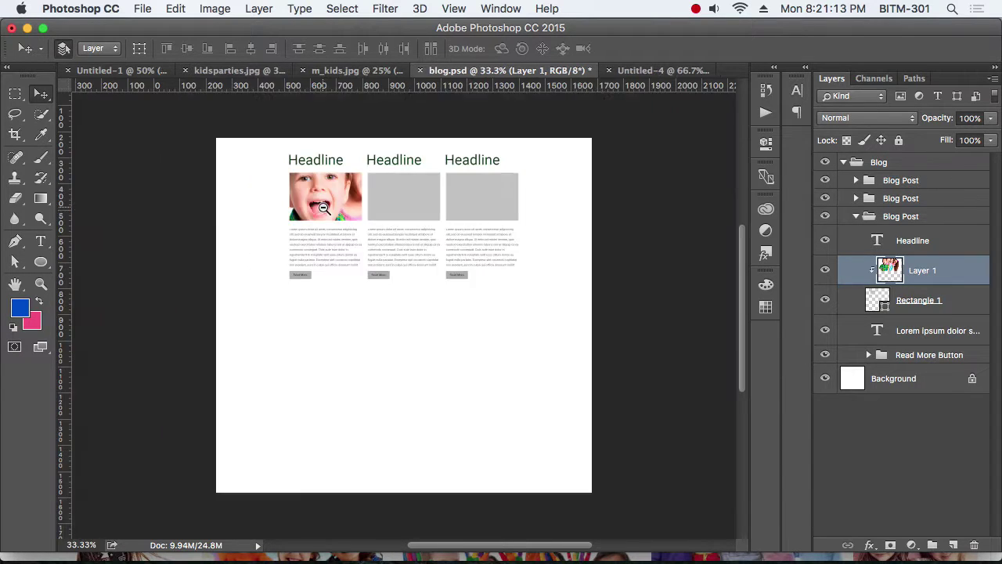
key(super+minus)
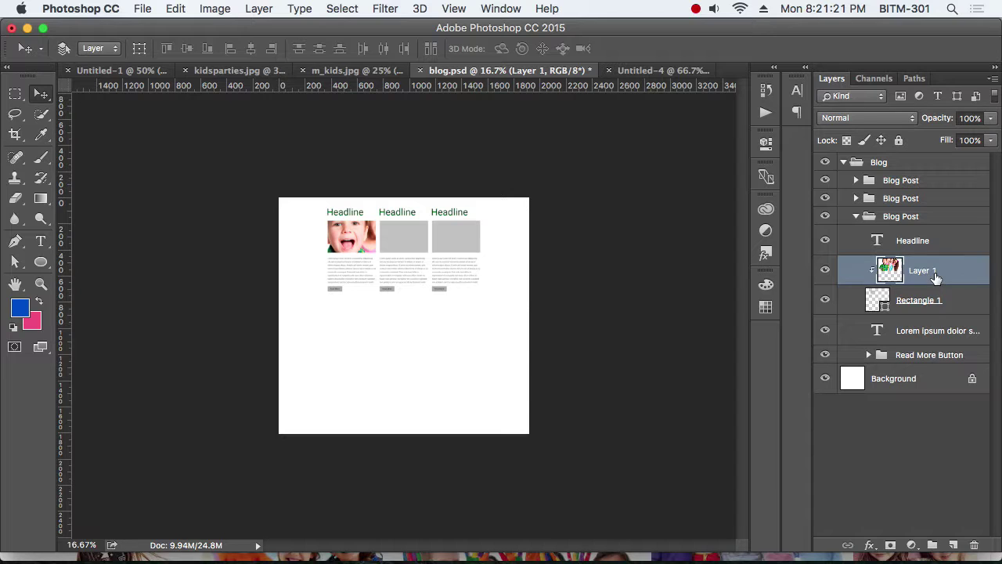
key(ctrl+t)
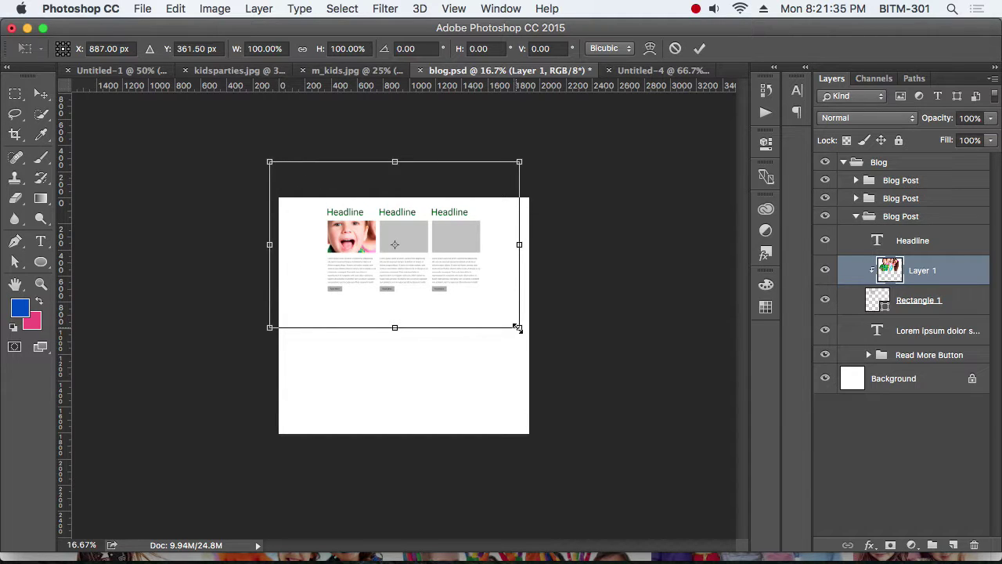
drag(517, 328, 411, 280)
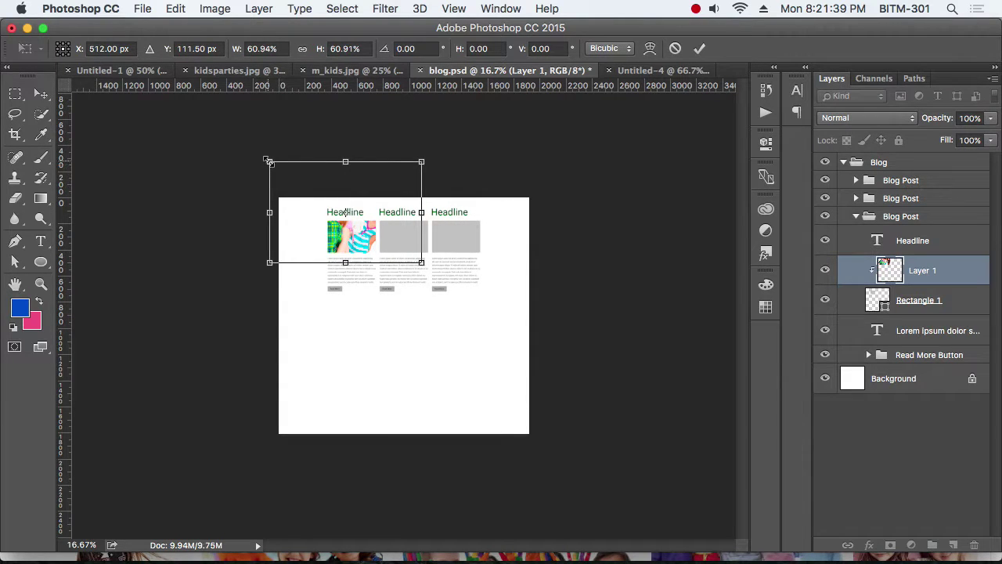
mouse_move(269, 161)
mouse_down()
mouse_move(282, 179)
mouse_move(320, 195)
mouse_up()
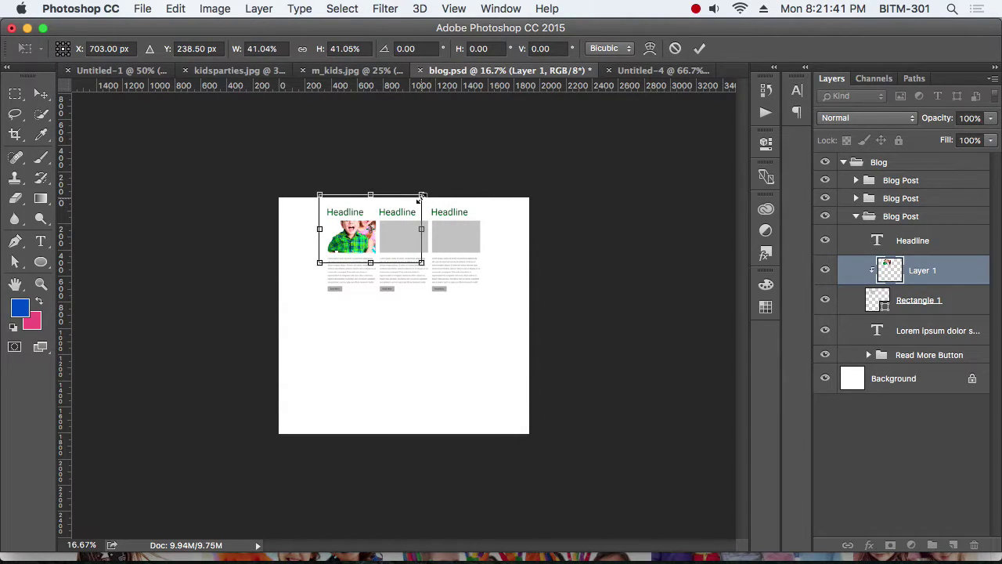
drag(421, 195, 393, 213)
Position the scaled photo in the first post's box and commit the transform
key(ctrl+plus)
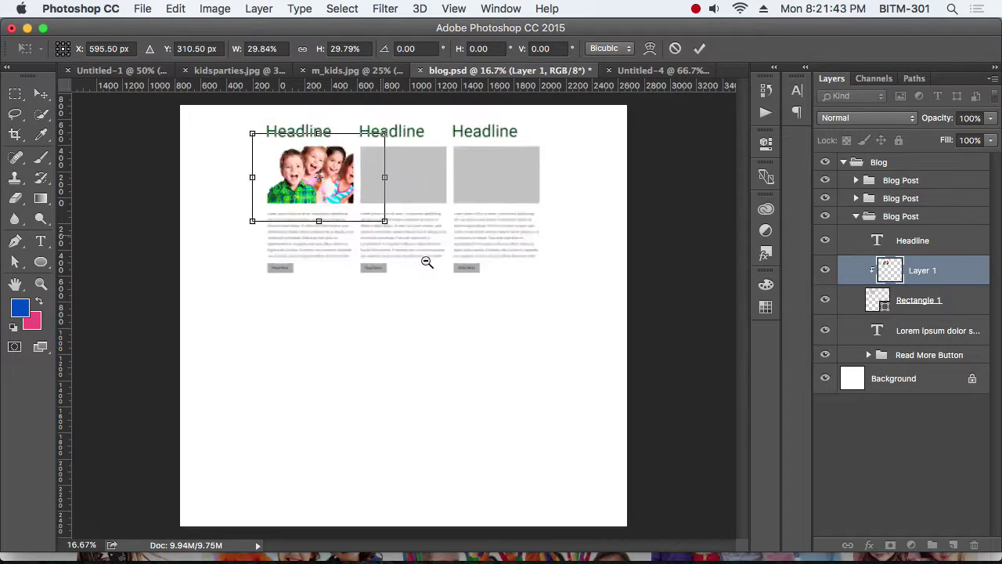
drag(426, 261, 462, 274)
drag(349, 251, 321, 249)
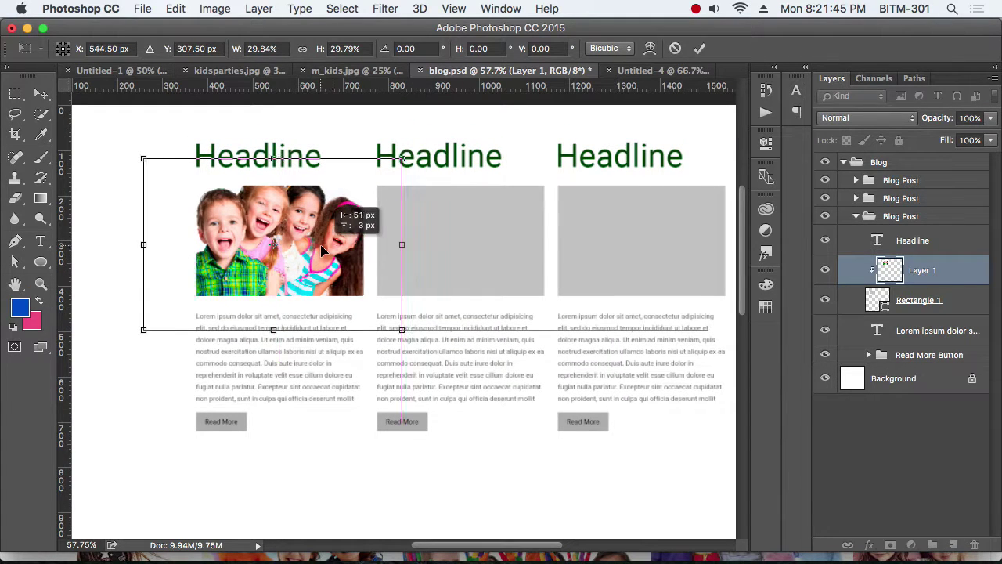
key(Down)
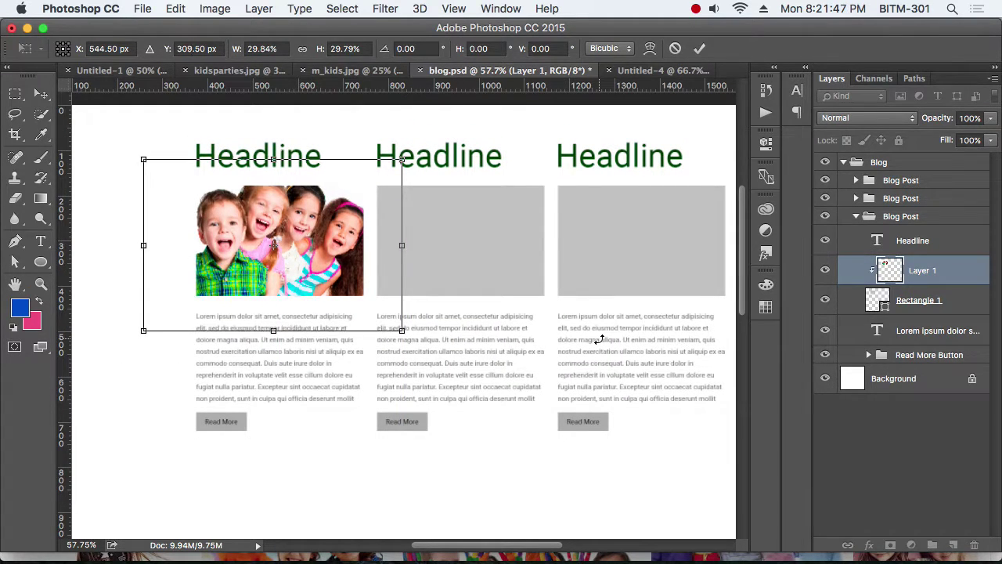
key(Down)
key(Down)
key(Right)
key(Right)
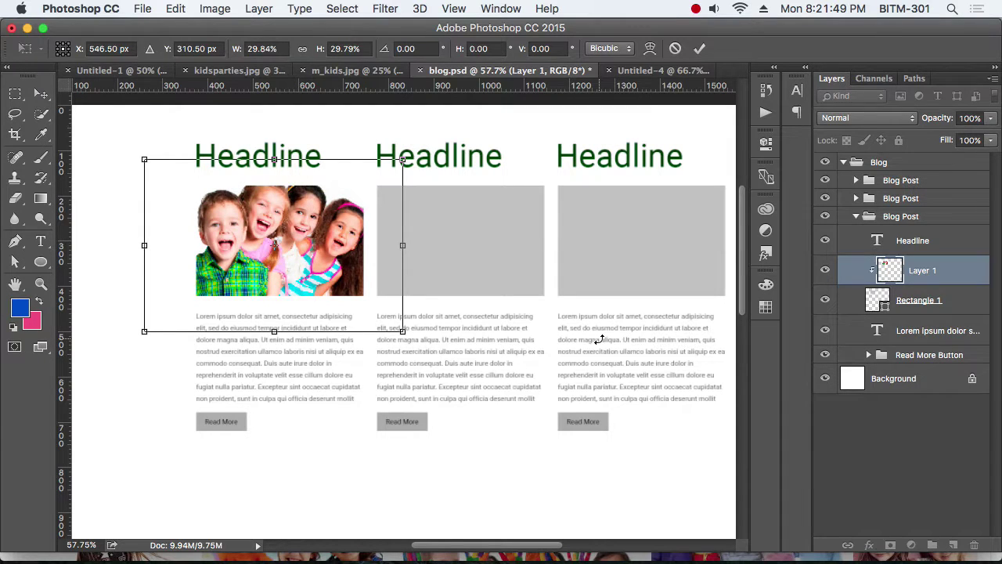
key(Return)
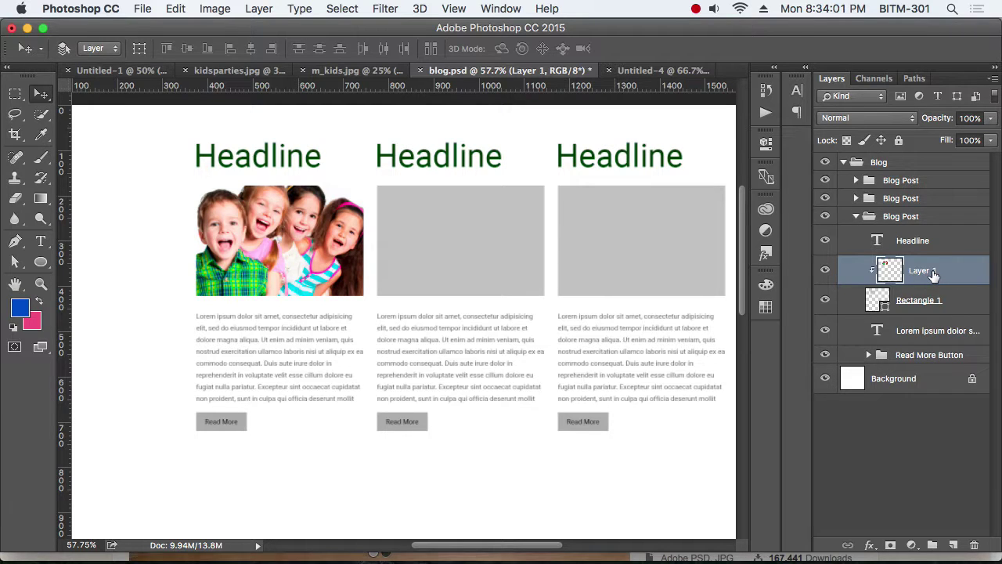
Lock Layer 1 and Rectangle 1 together, test moving them, then unlock them
shift+click(930, 304)
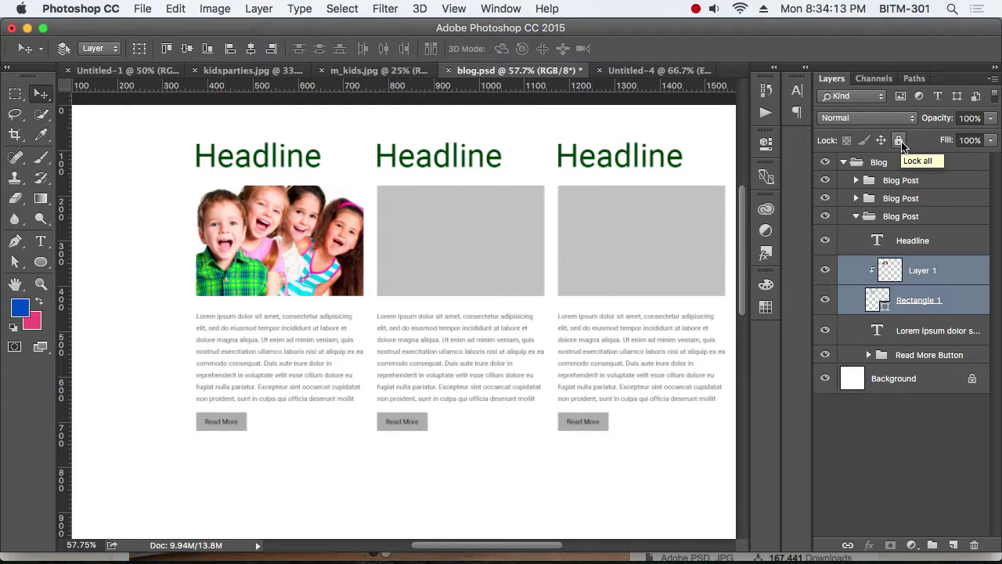
click(899, 140)
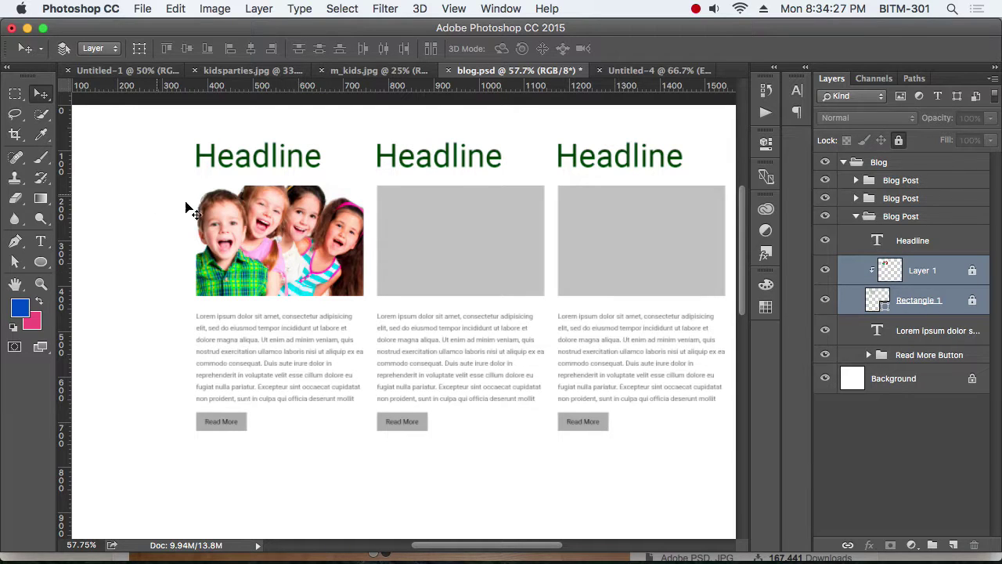
drag(321, 250, 250, 230)
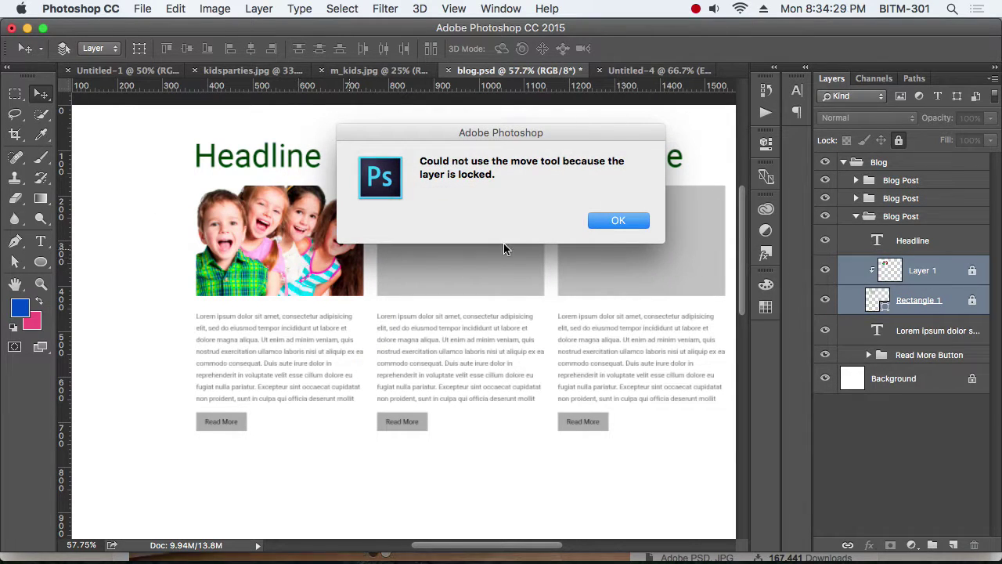
click(619, 222)
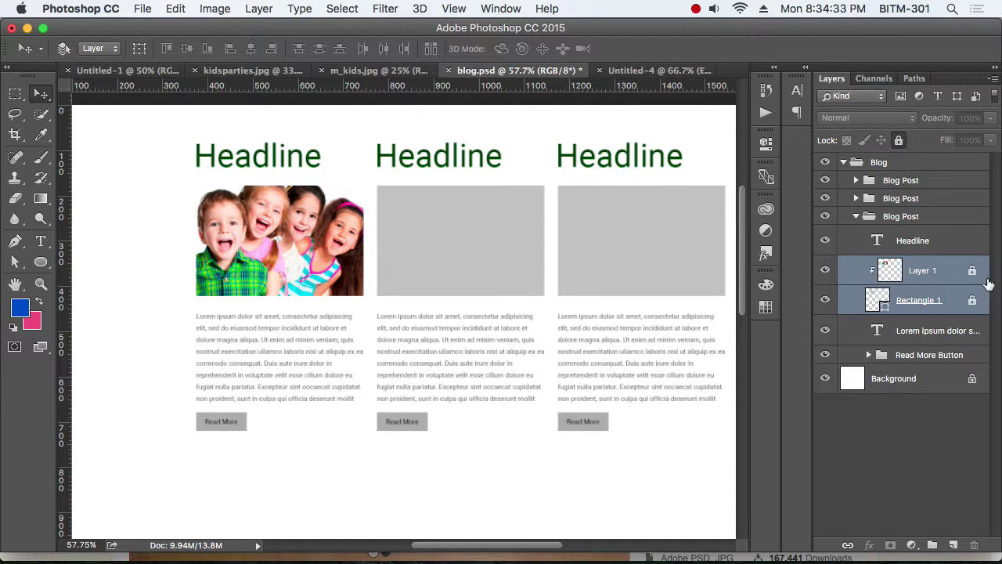
click(898, 141)
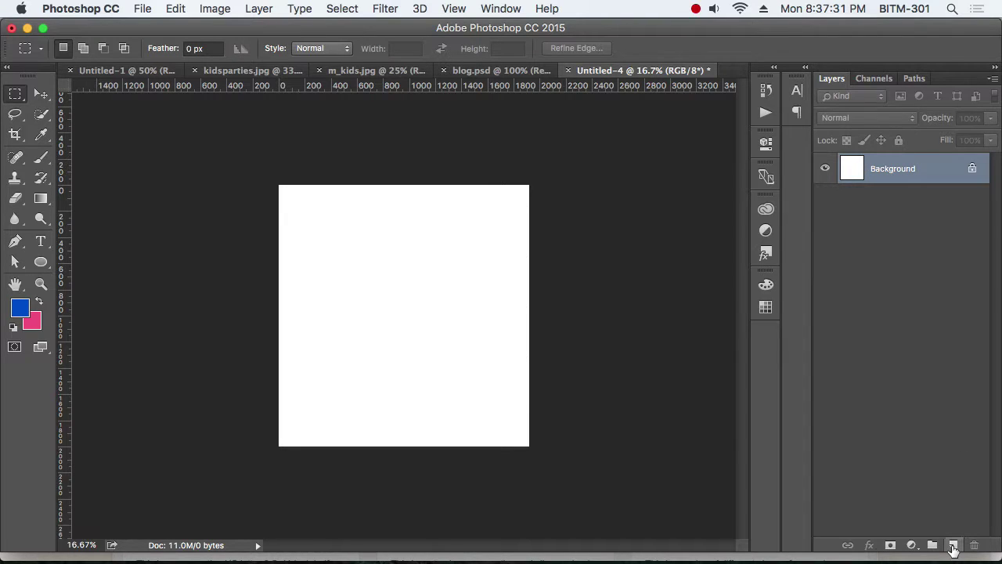
Add an empty Layer 1 and set Layers panel thumbnails to the largest size
click(952, 545)
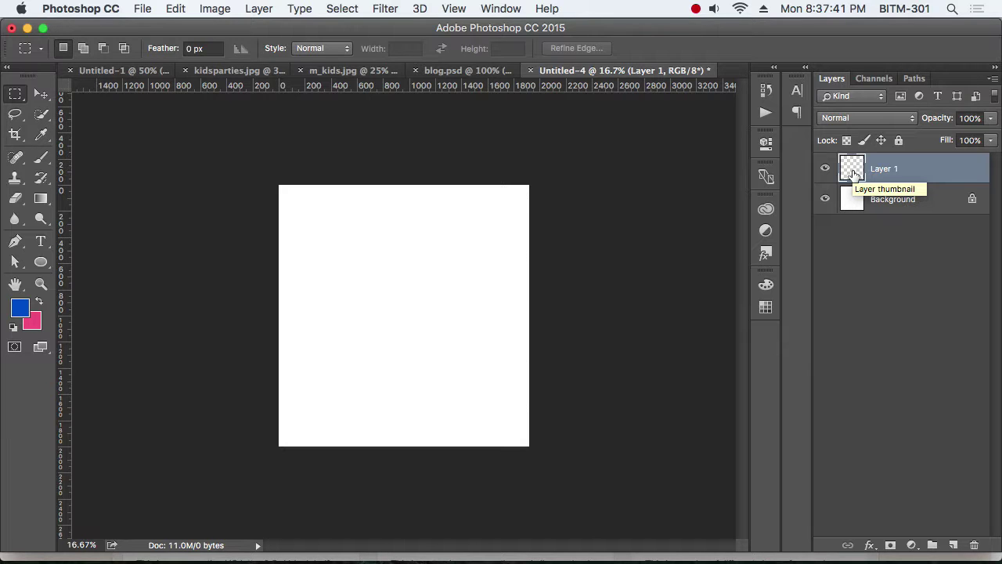
click(993, 78)
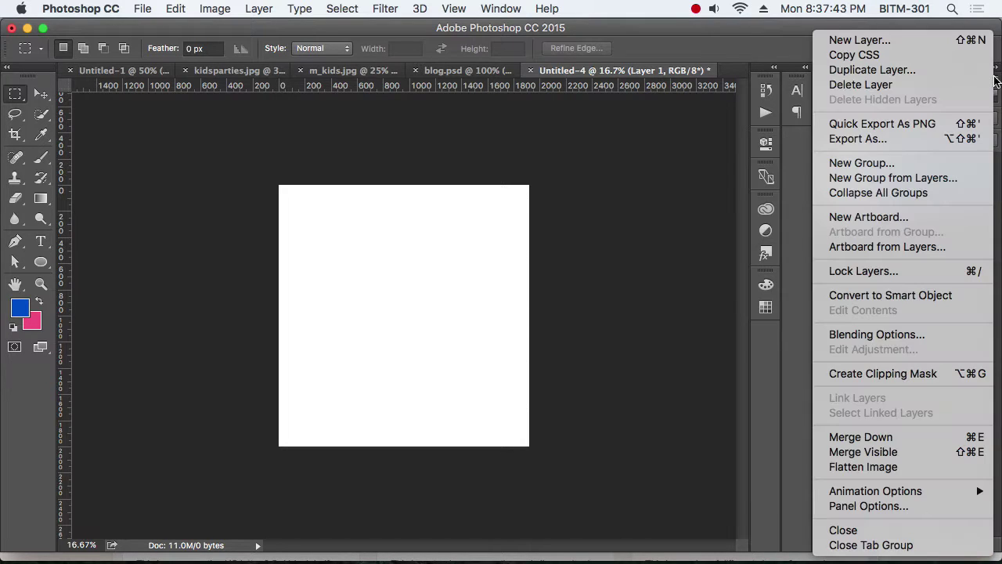
click(897, 509)
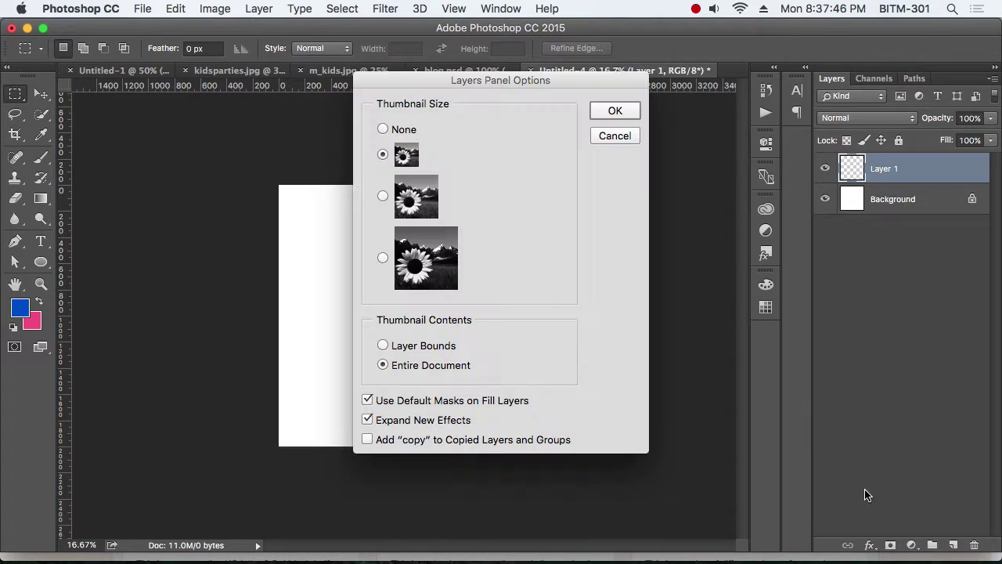
click(383, 259)
click(618, 112)
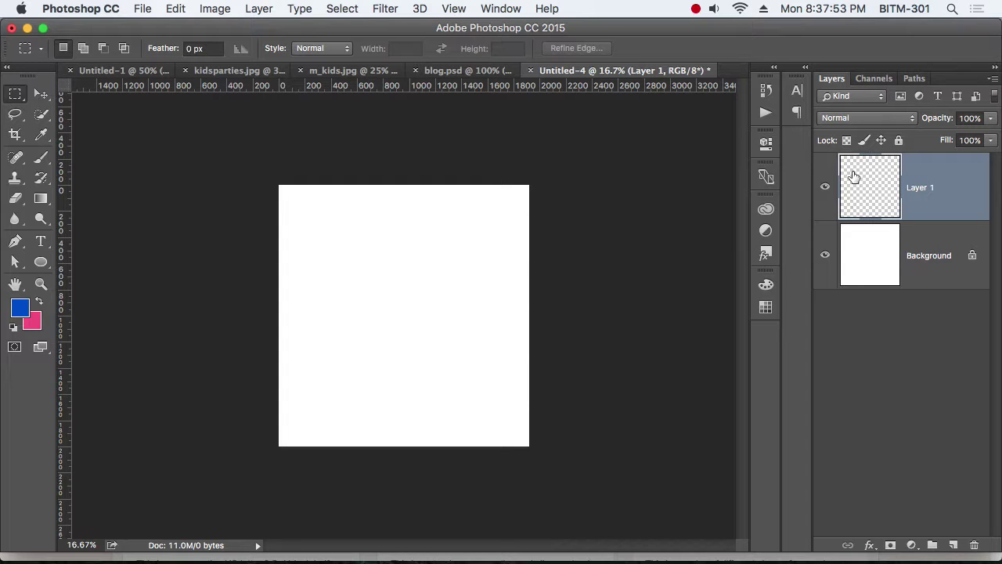
Hide Background to view Layer 1's transparency, adjust zoom, then show Background again
click(825, 255)
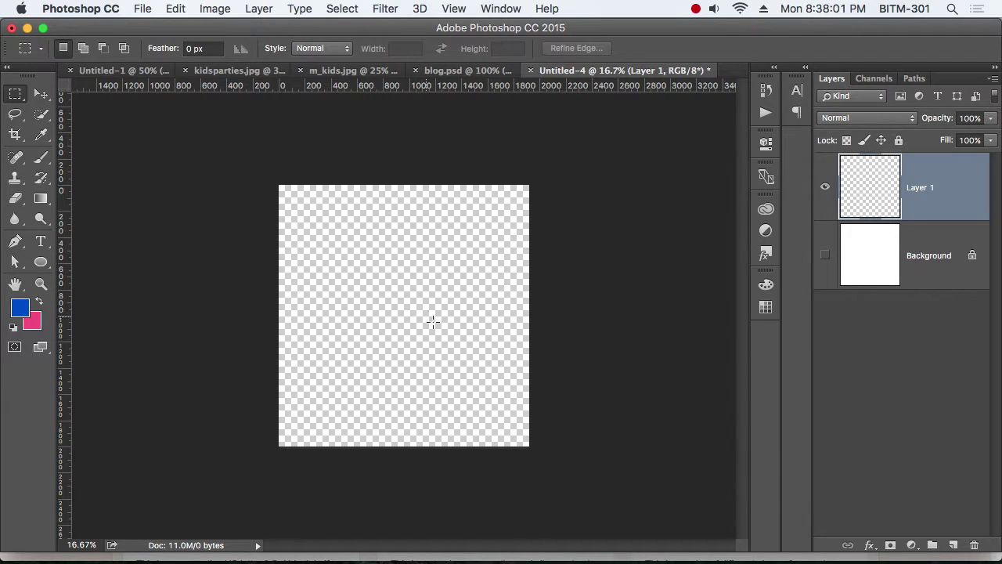
key(super+1)
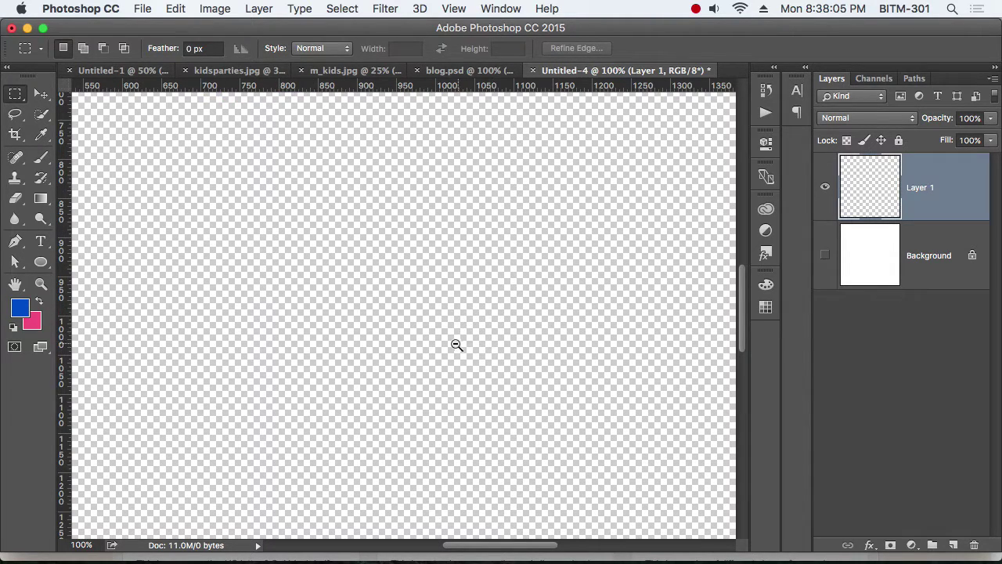
key(super+minus)
key(super+minus)
key(super+minus)
key(super+minus)
key(super+minus)
key(super+minus)
key(super+plus)
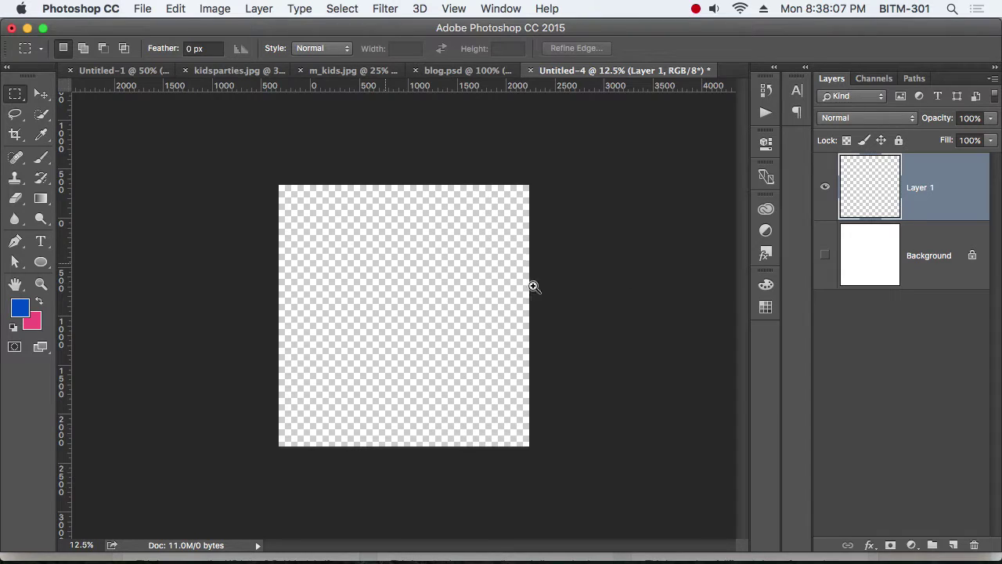
click(824, 254)
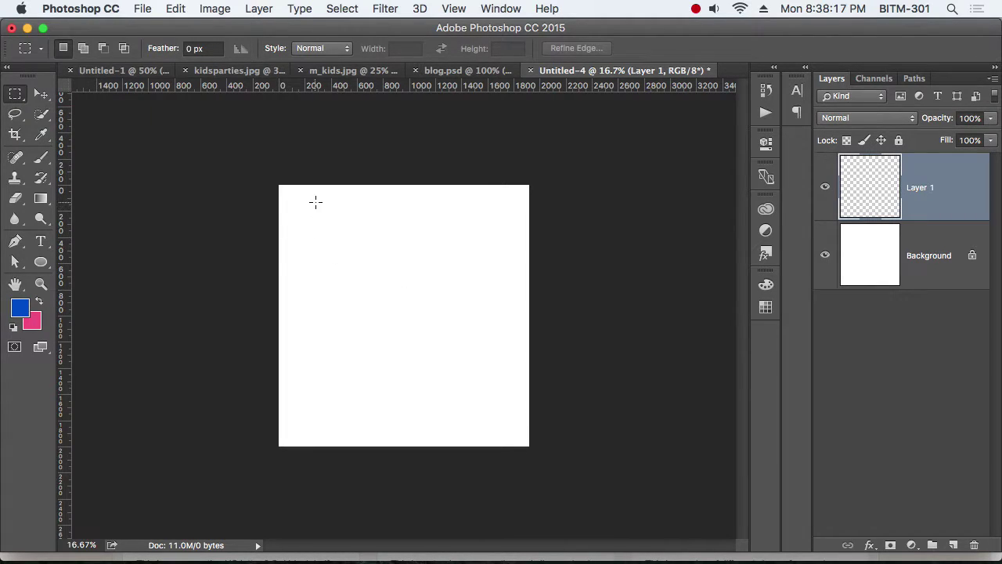
Select a tall rectangle and fill it with blue, then with pink
drag(315, 202, 377, 332)
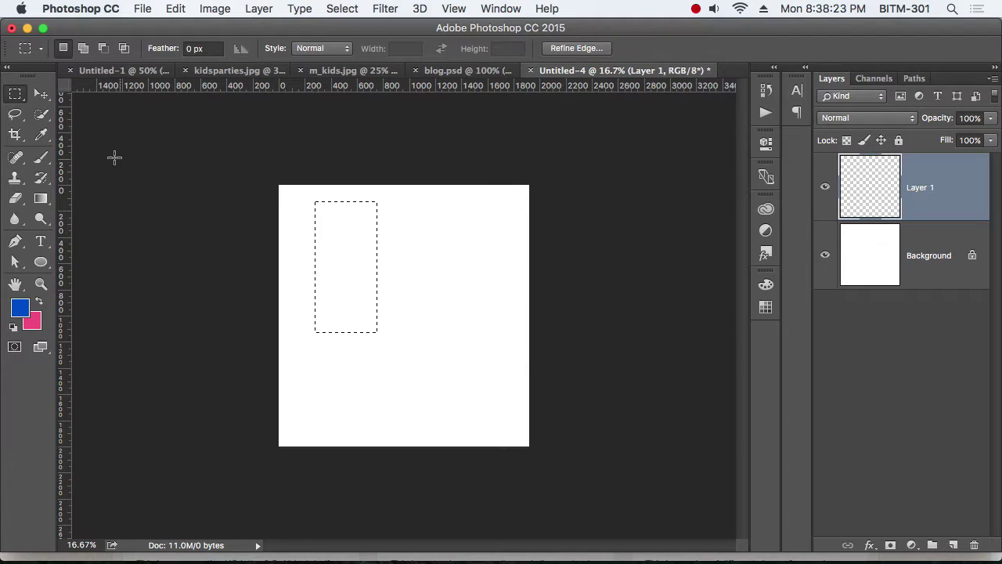
right_click(17, 94)
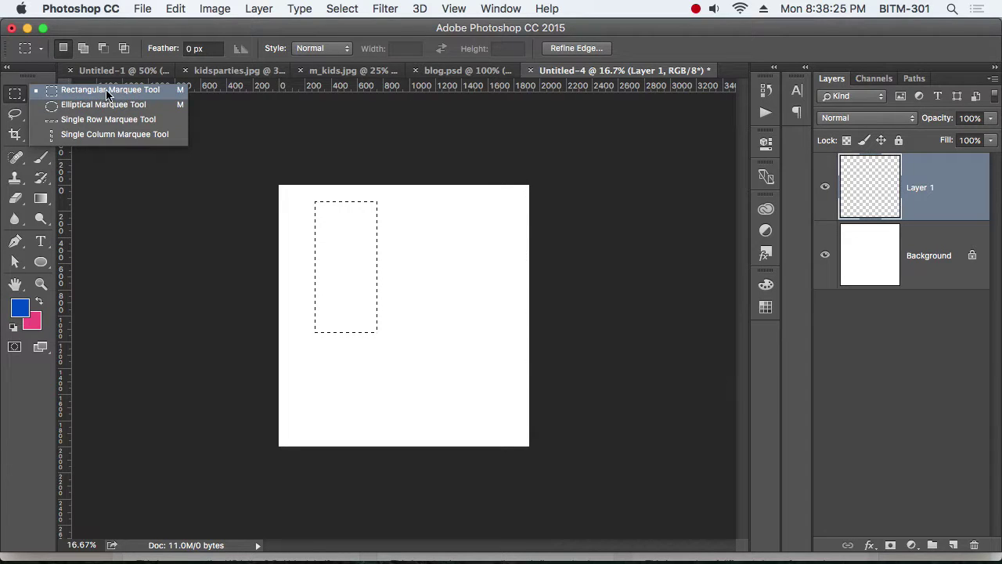
click(17, 96)
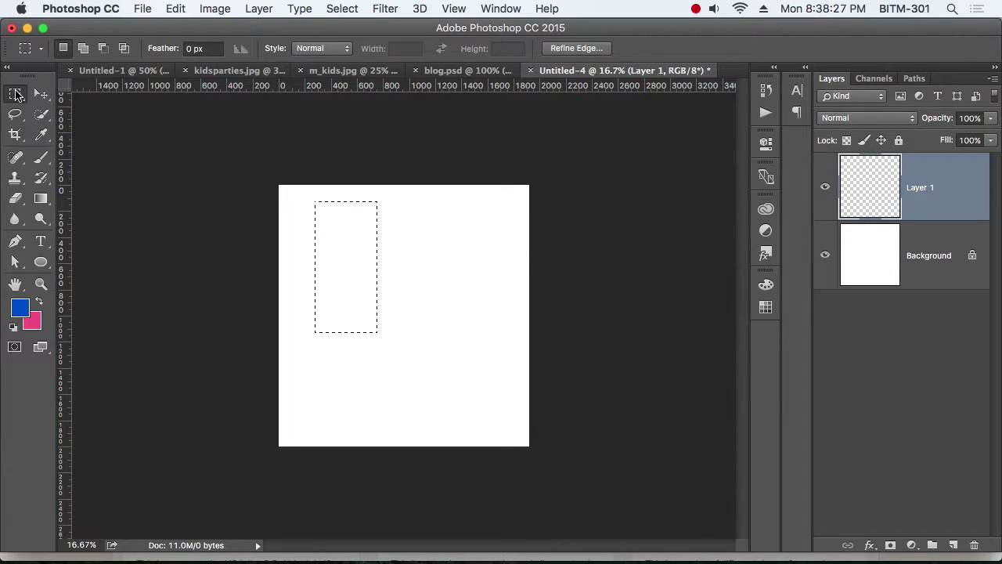
super+click(340, 246)
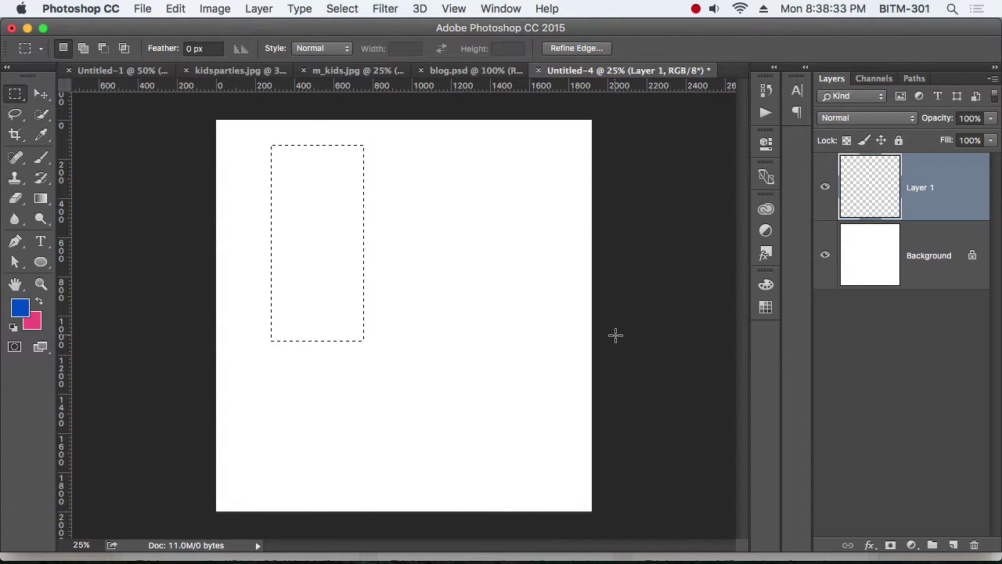
key(alt+BackSpace)
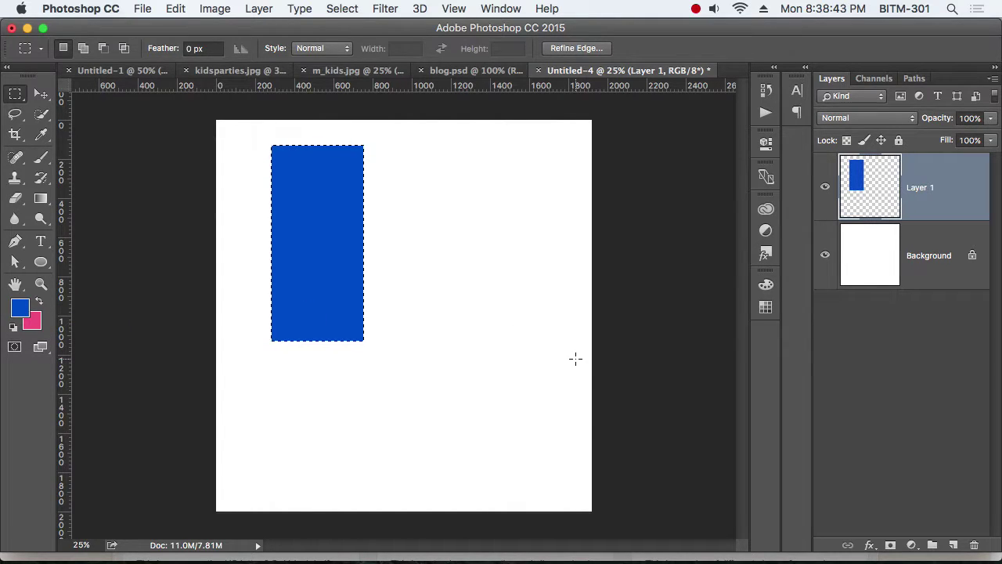
key(super+BackSpace)
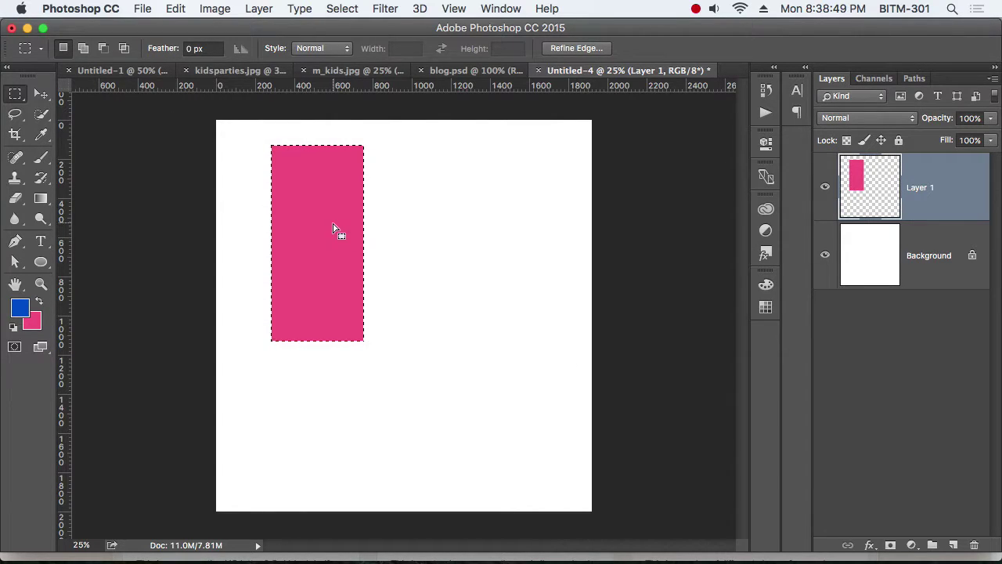
Select a second rectangle beside the pink one, fill it blue, and deselect
drag(376, 153, 463, 338)
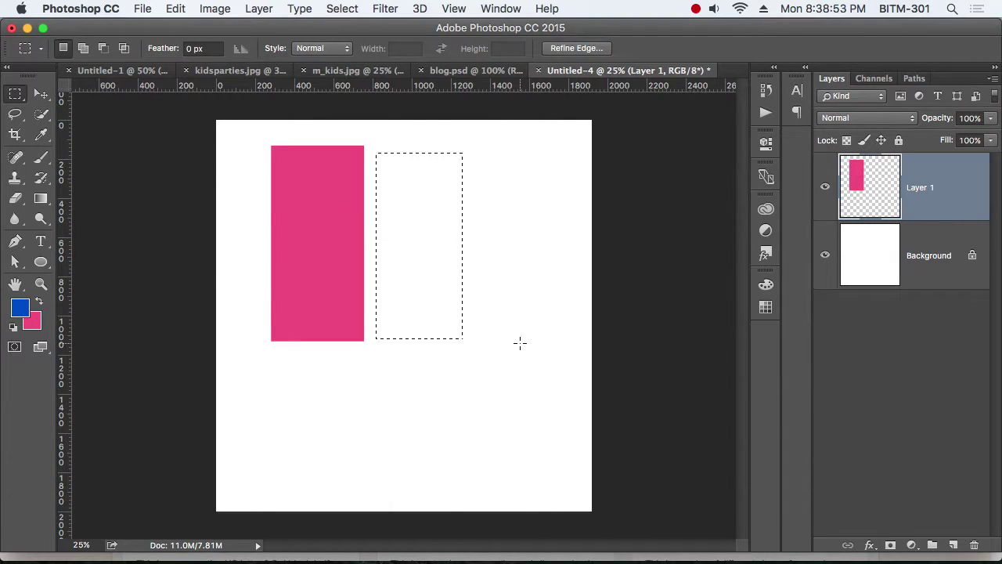
key(alt+BackSpace)
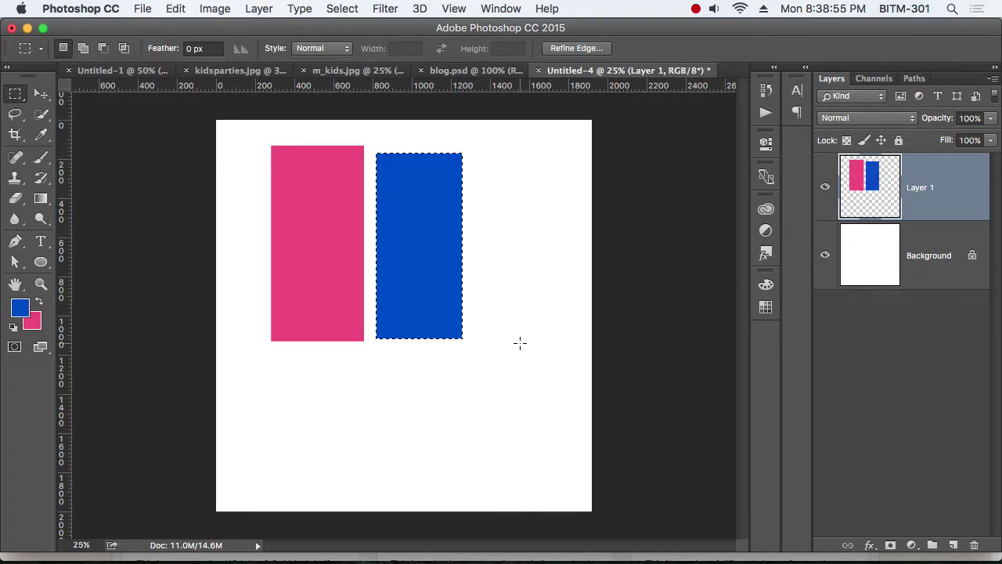
key(cmd+d)
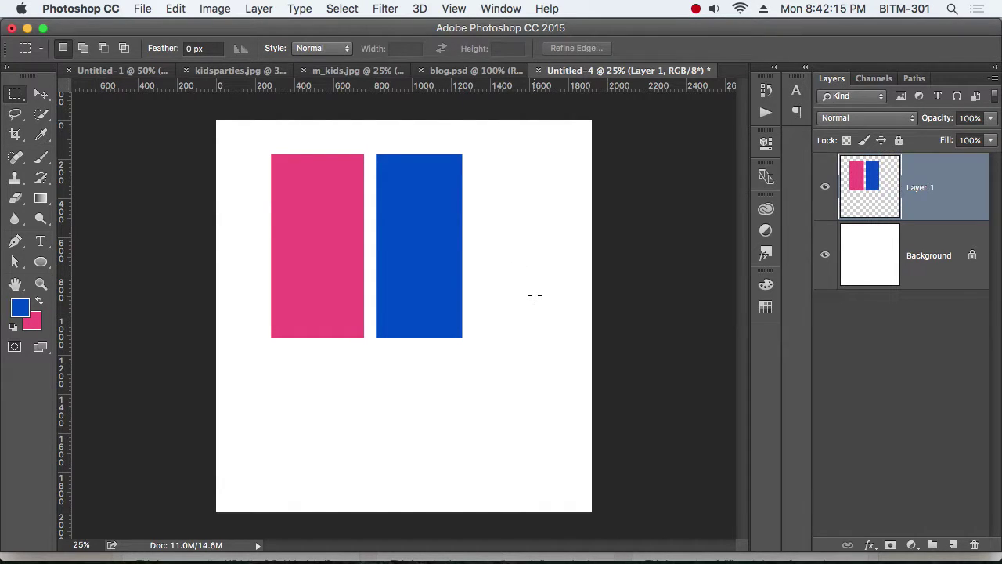
key(alt+BackSpace)
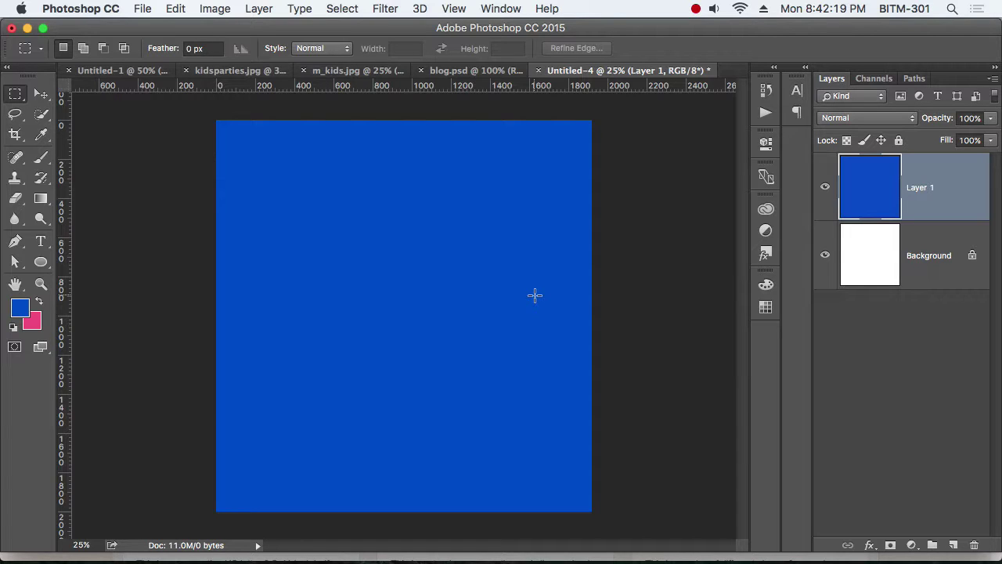
key(ctrl+z)
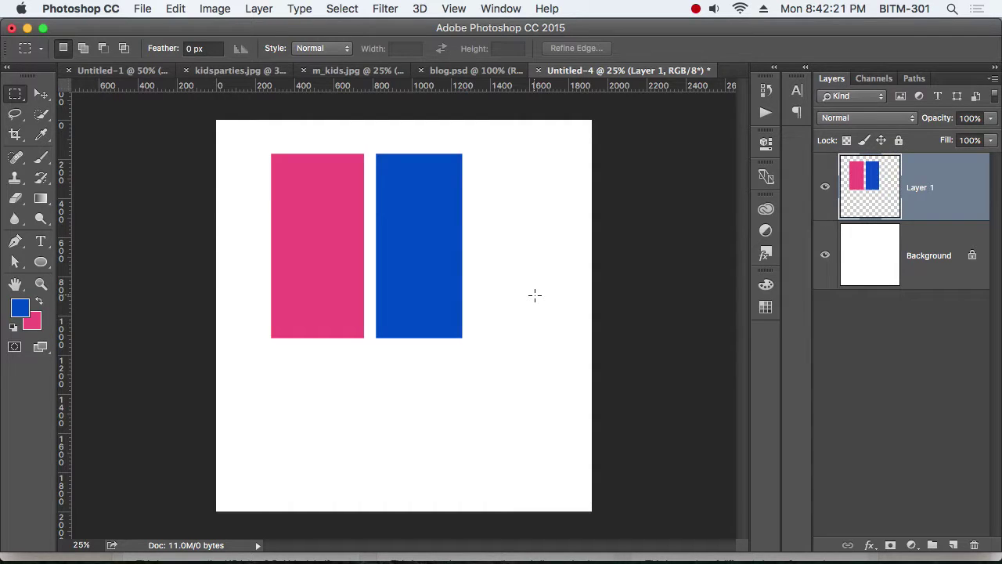
key(ctrl+BackSpace)
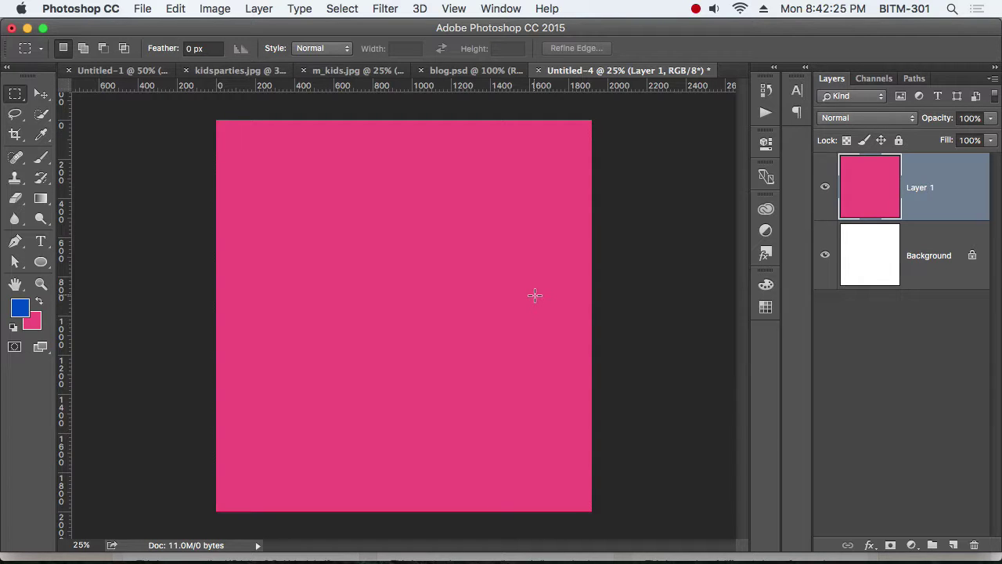
key(ctrl+z)
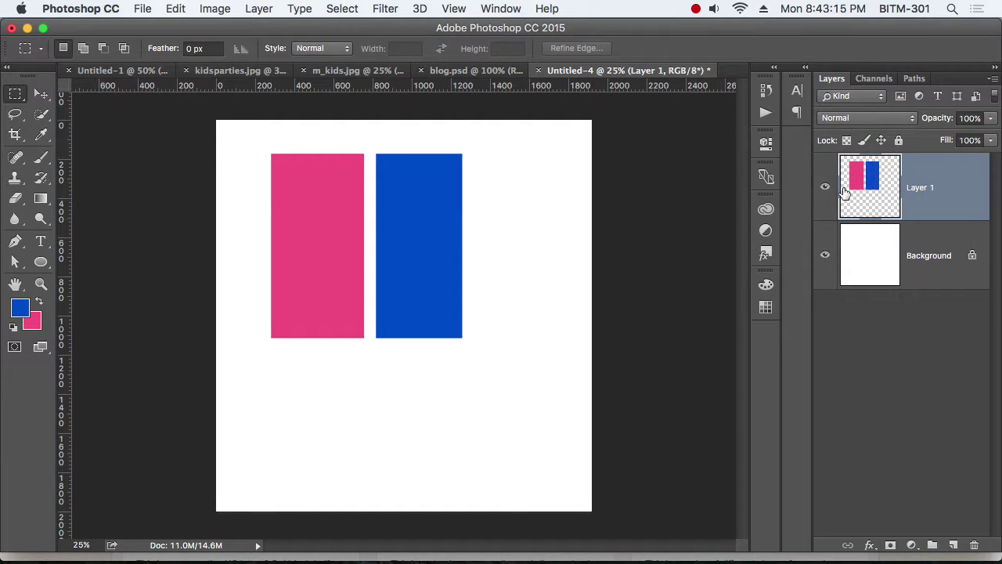
Lock Layer 1's transparency, fill the rectangles navy then pink, and select the area below
click(847, 142)
click(21, 308)
drag(687, 324, 753, 331)
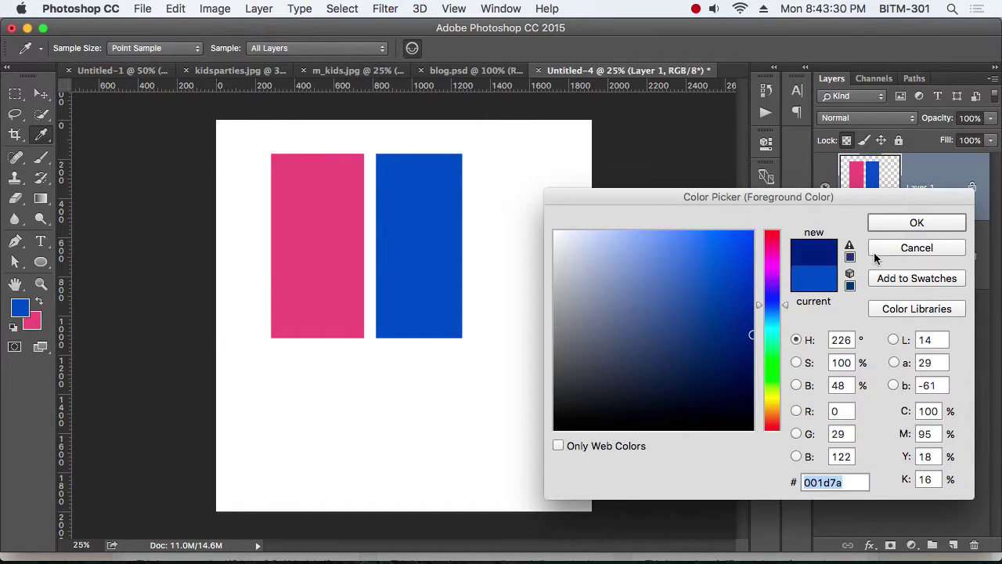
click(917, 222)
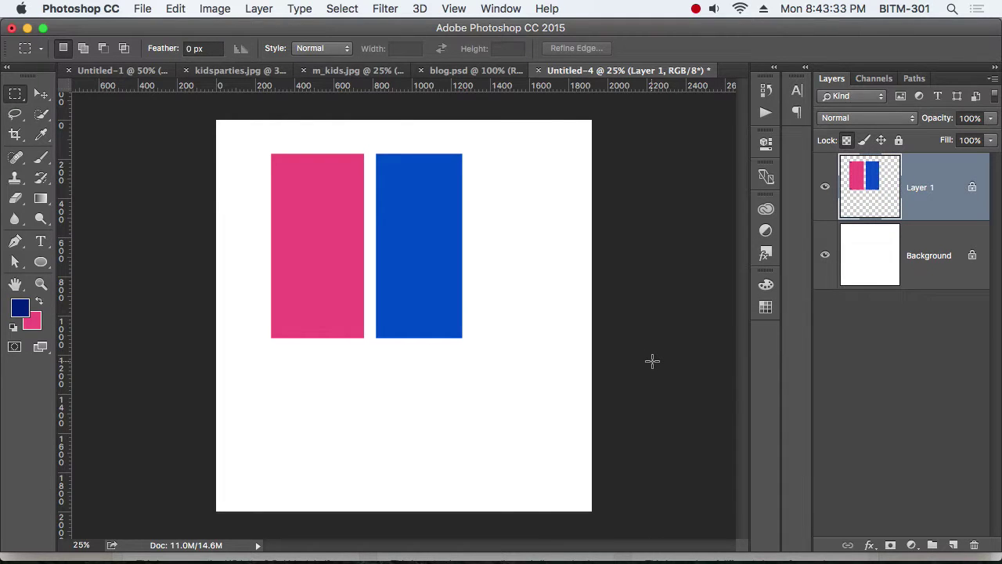
key(alt+shift+BackSpace)
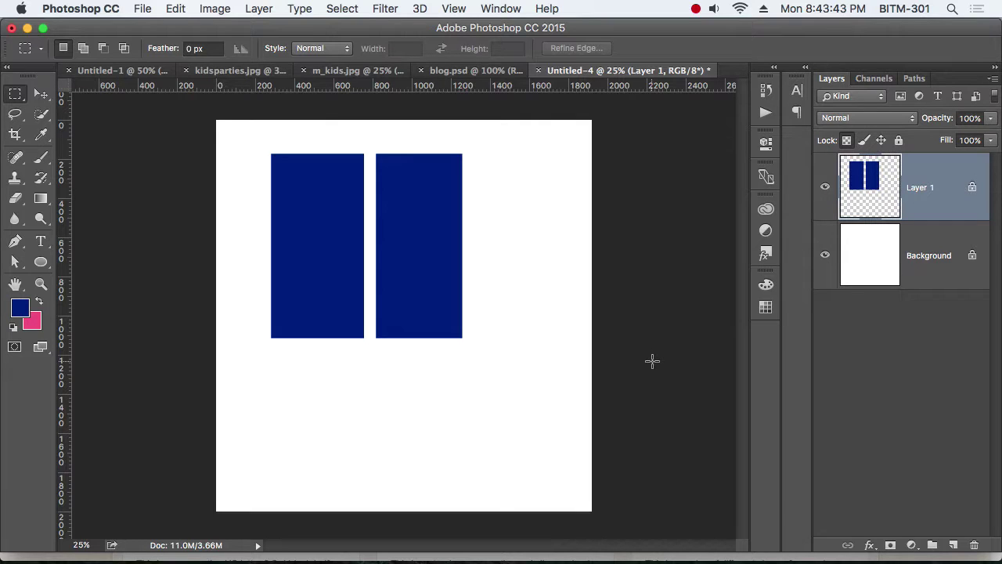
key(super+BackSpace)
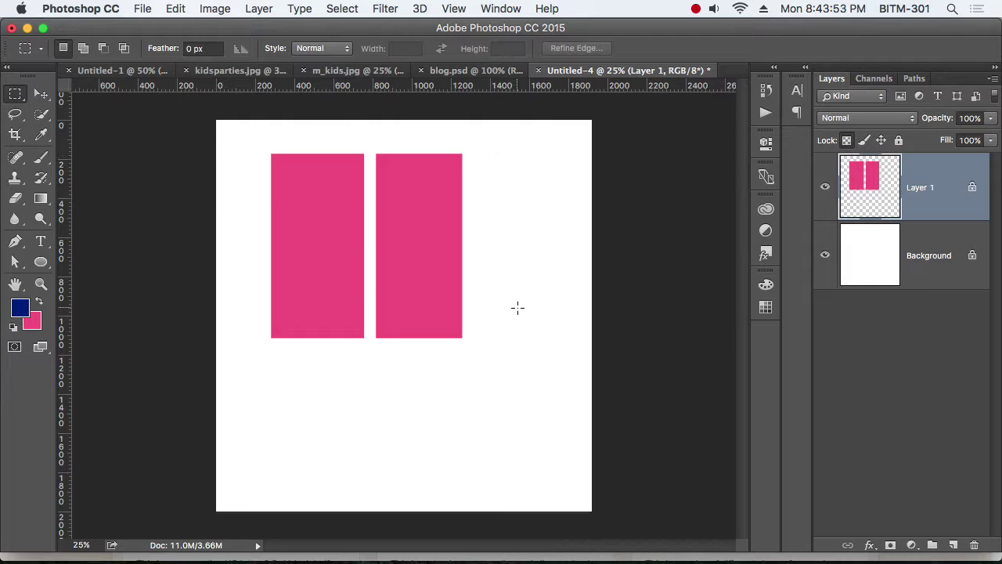
drag(332, 368, 497, 445)
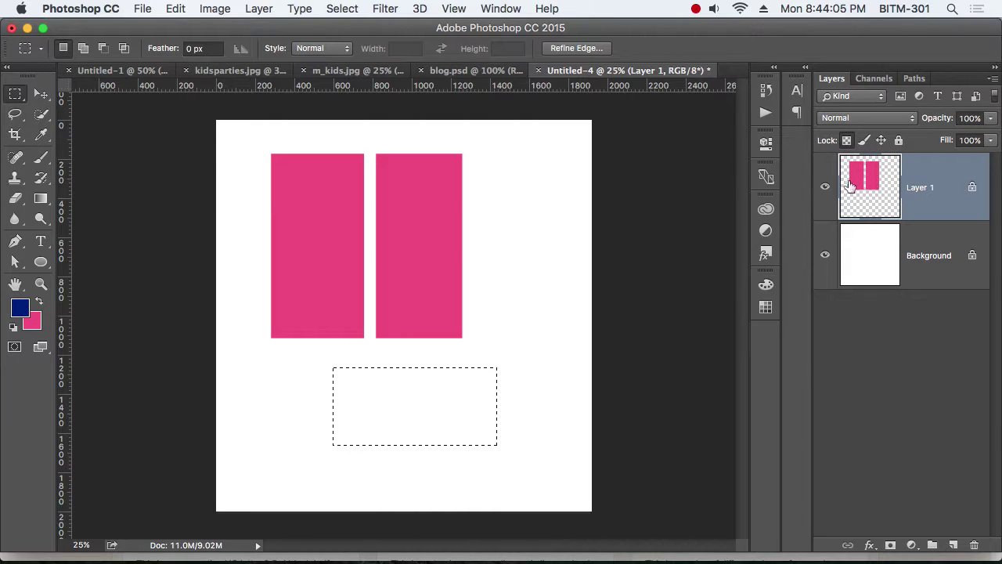
Unlock Layer 1's transparent pixels and fill the selection below with navy
click(847, 140)
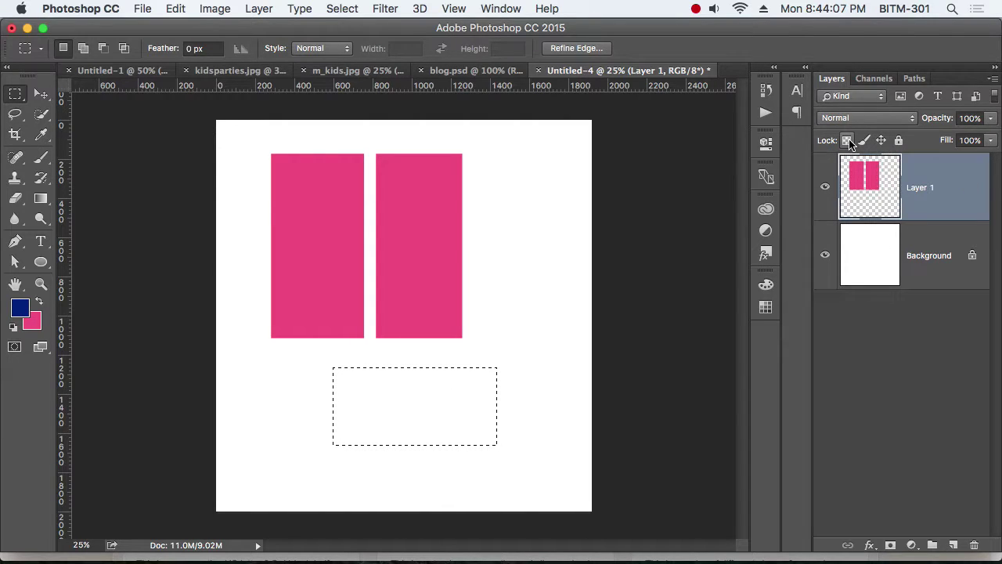
key(alt+BackSpace)
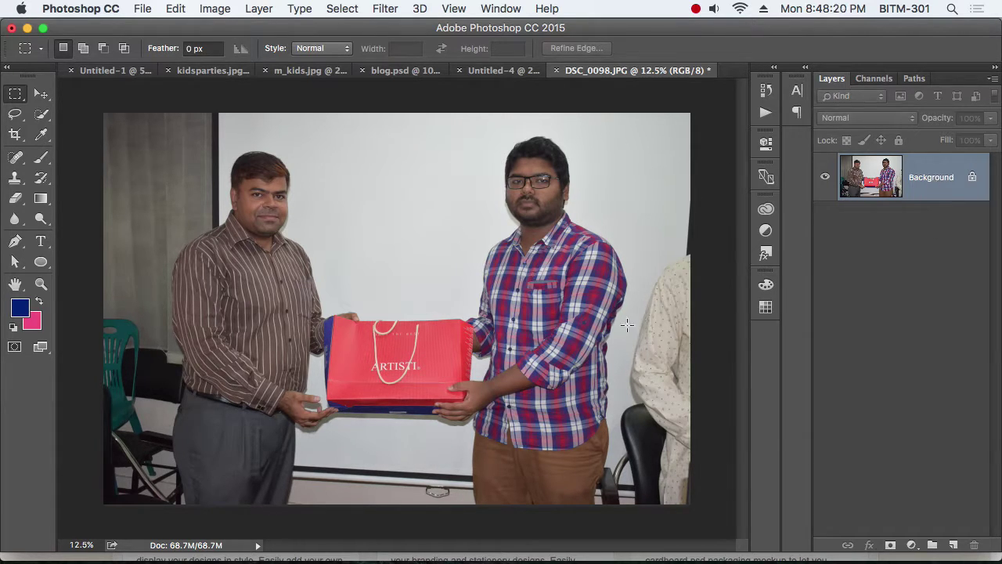
Duplicate the photo's Background as Layer 1 and toggle its visibility
key(ctrl+j)
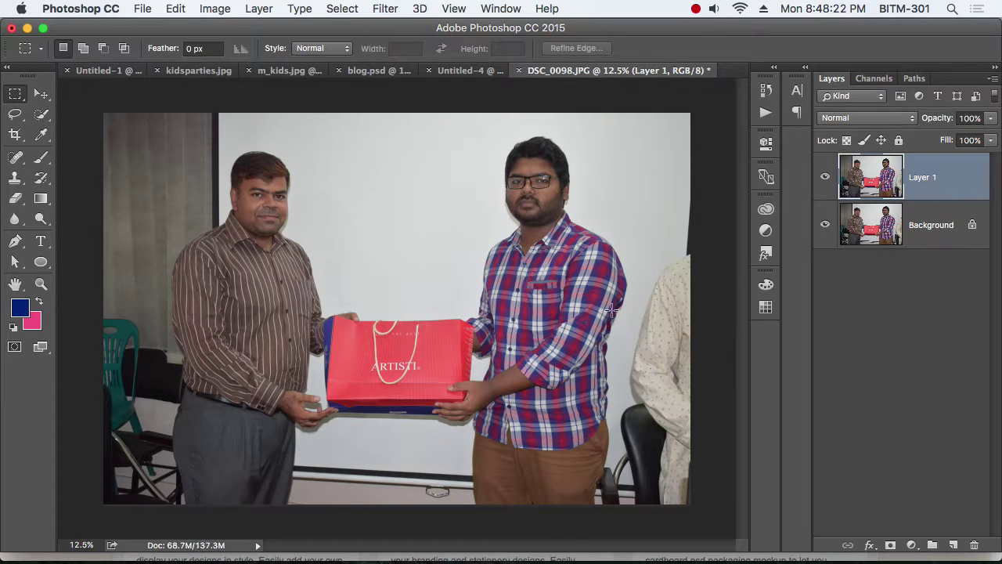
click(825, 177)
click(825, 178)
key(v)
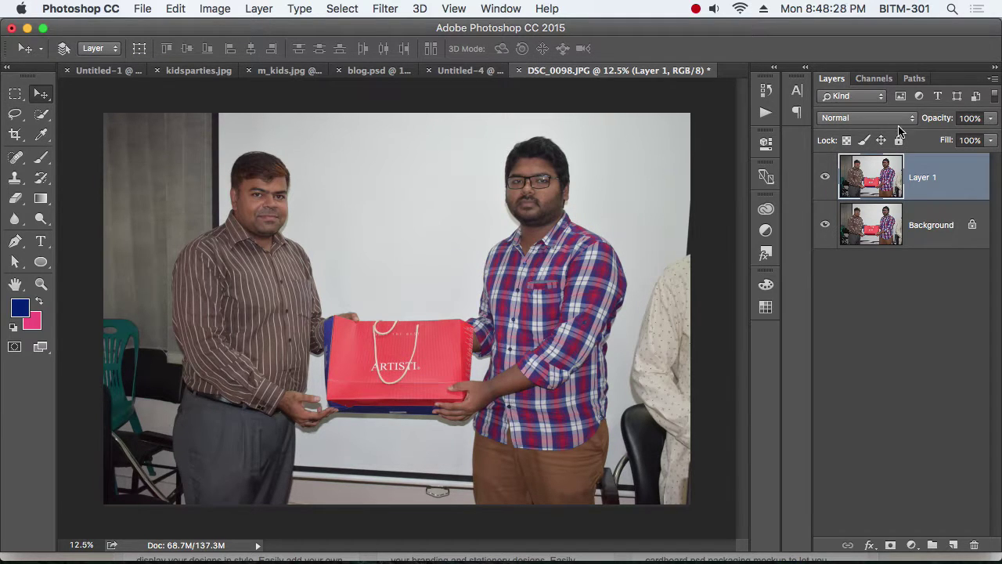
Try Layer 1's Dissolve, Darken and Multiply blend modes
click(858, 119)
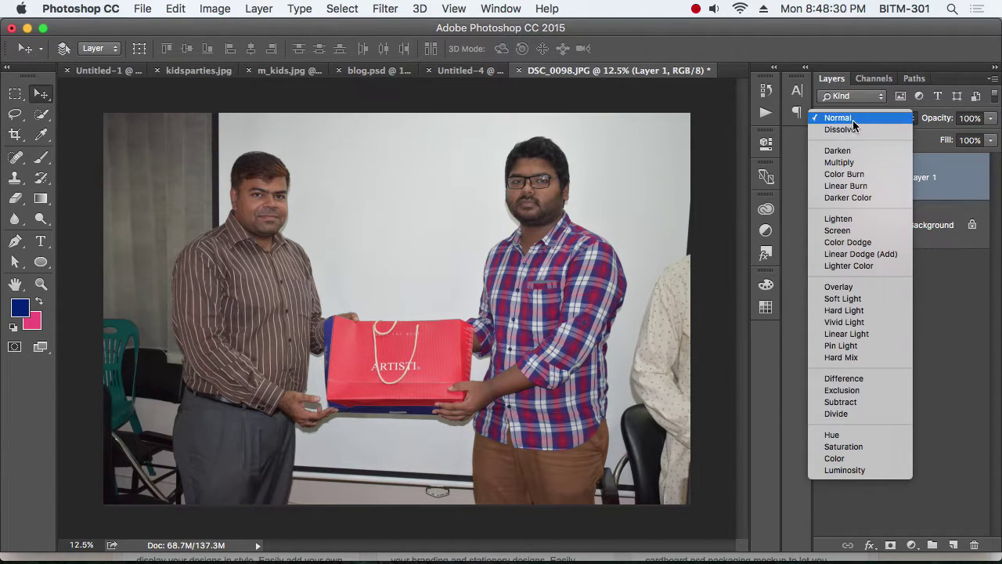
click(812, 124)
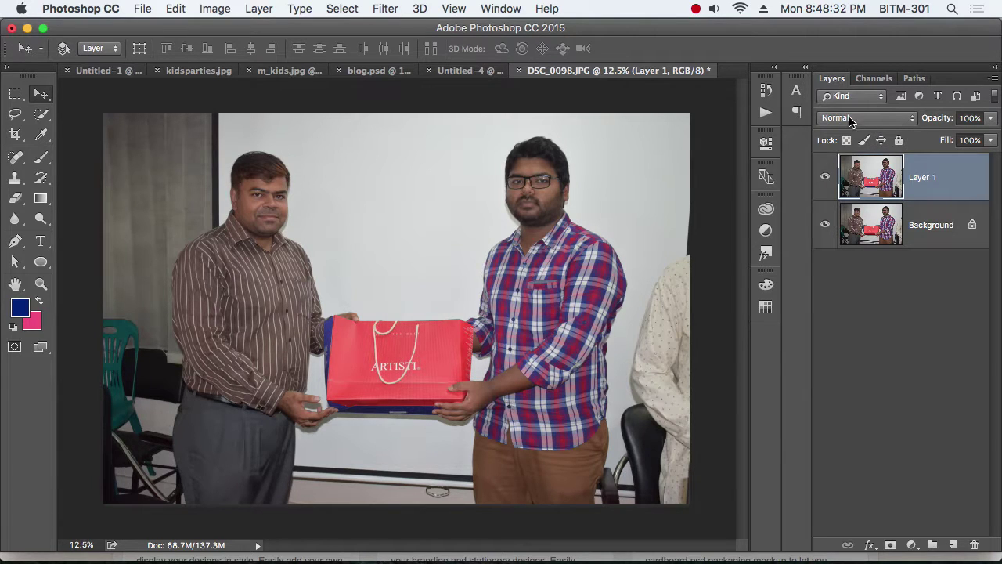
click(853, 119)
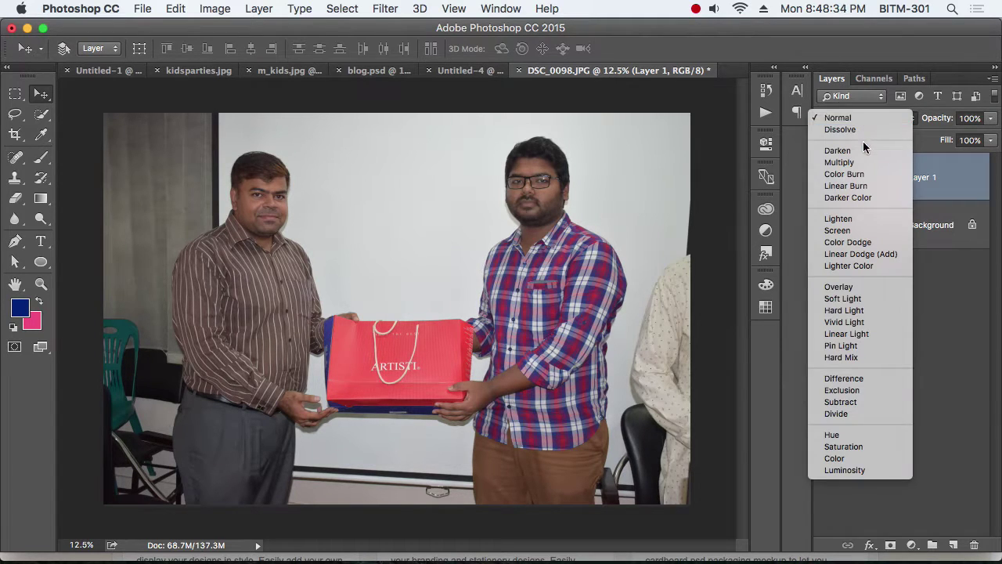
click(839, 130)
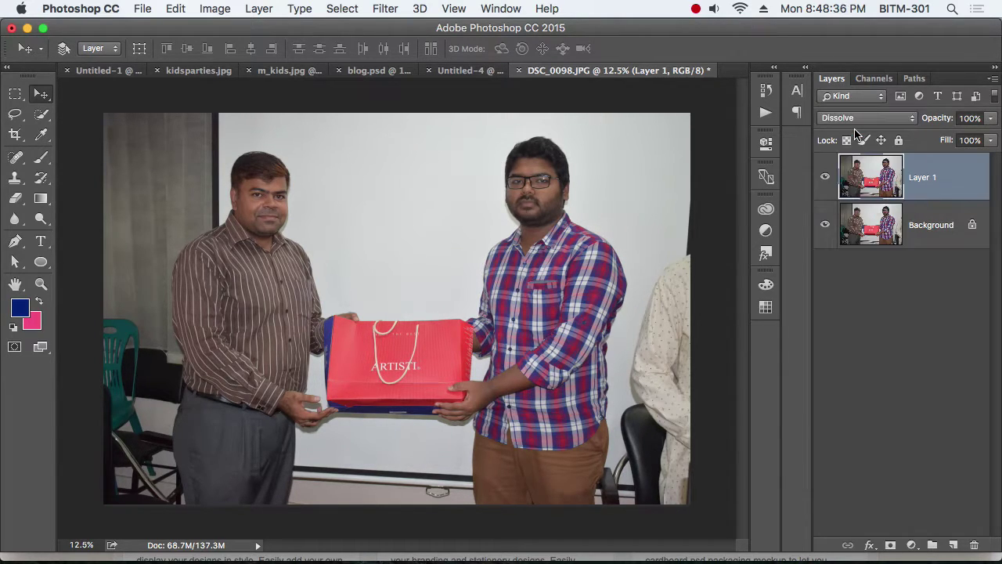
click(861, 119)
click(864, 139)
click(867, 119)
click(866, 130)
Cycle Layer 1 through Color Burn, Linear Burn and Darker Color, ending on Screen
click(869, 119)
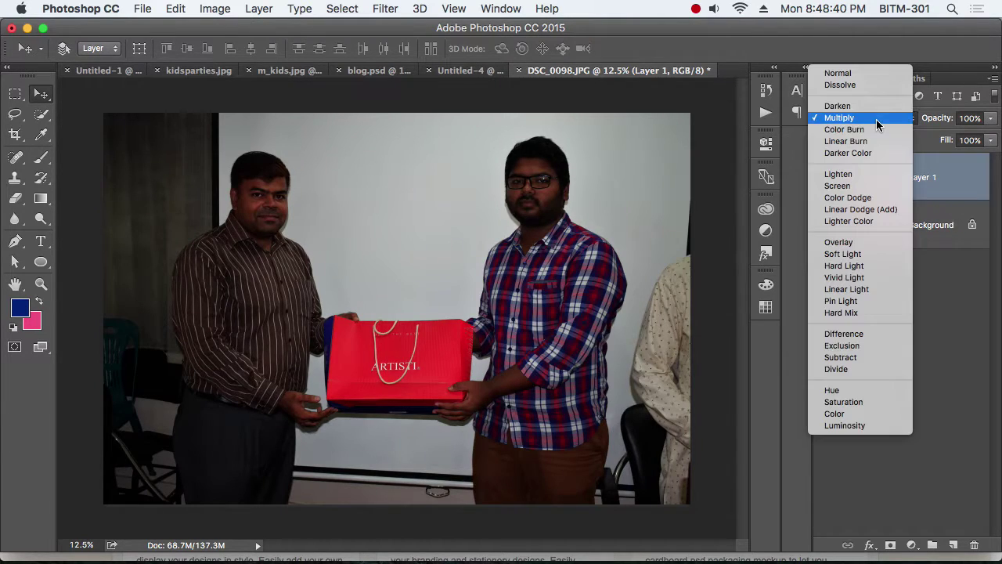
click(873, 128)
click(874, 119)
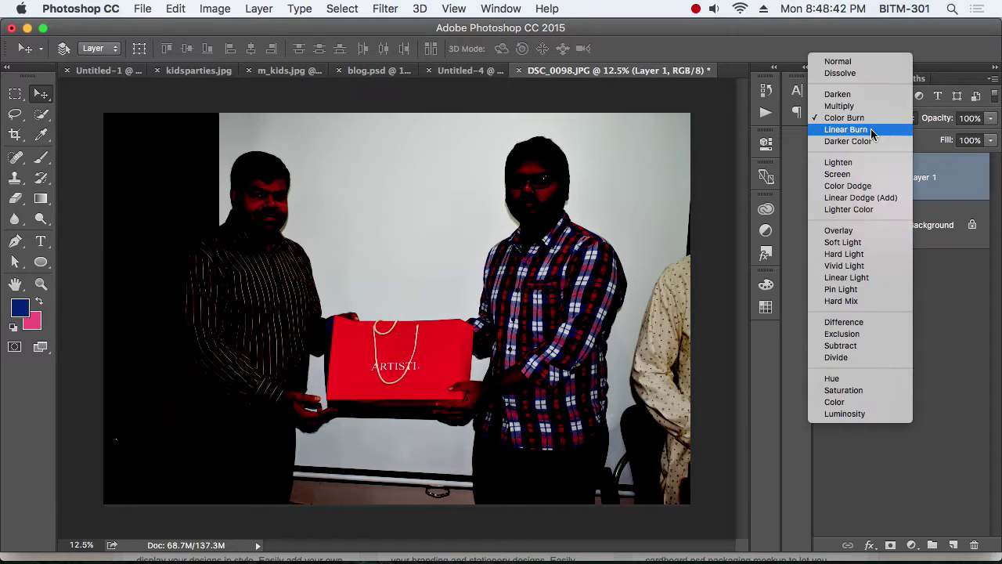
click(869, 129)
click(867, 117)
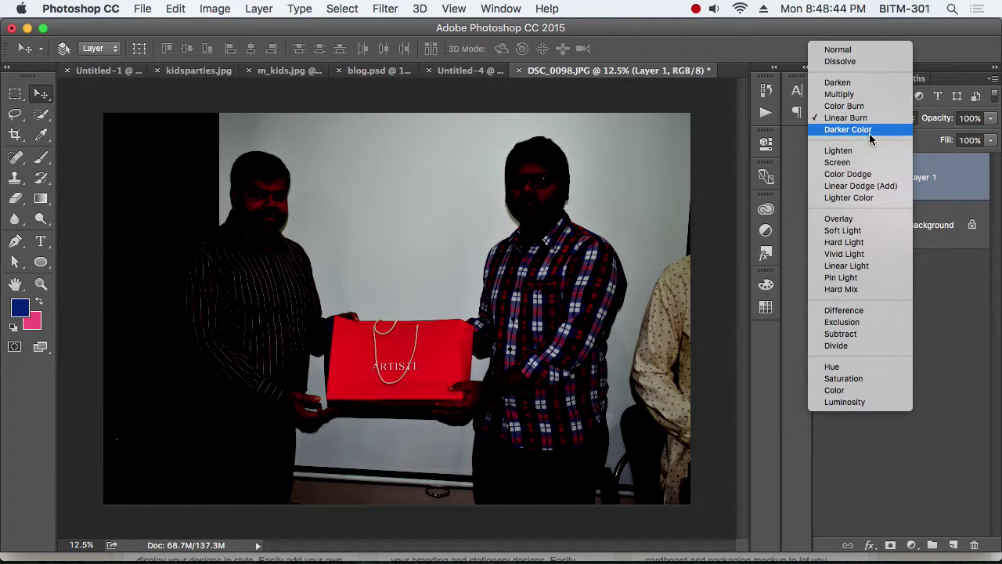
click(872, 129)
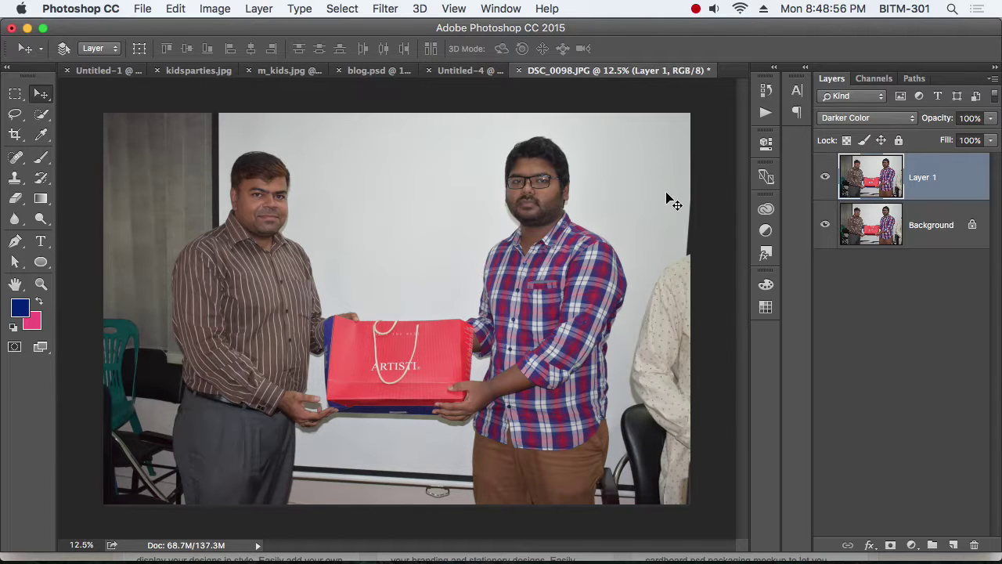
key(shift+plus)
key(shift+plus)
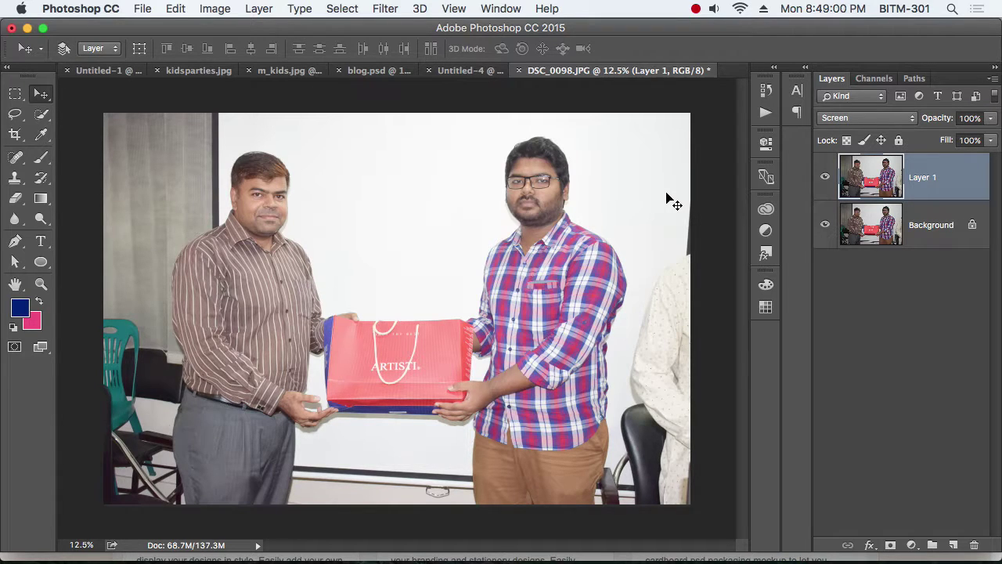
Toggle Layer 1's visibility to compare it, then zoom in on the men's faces and glasses
click(825, 178)
click(825, 178)
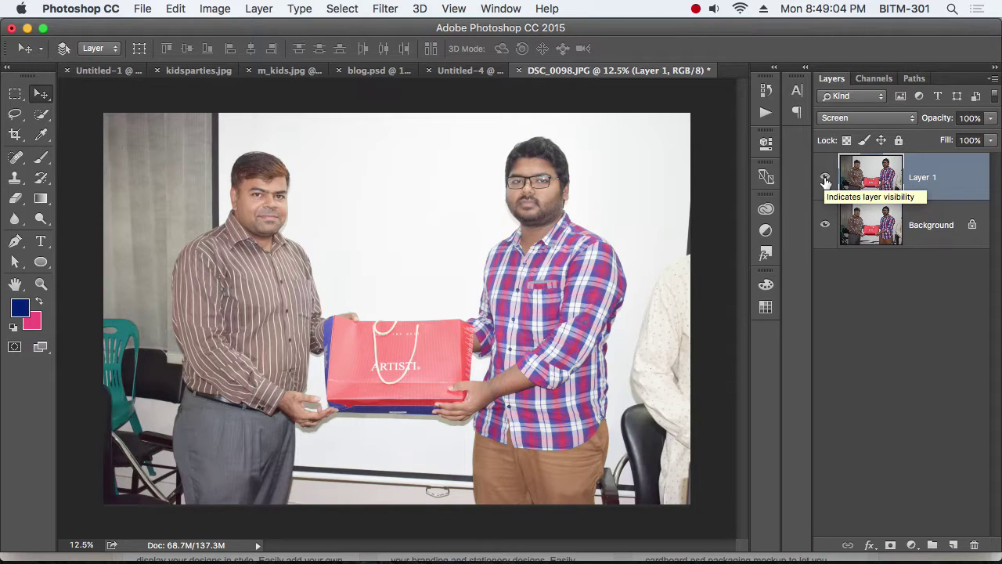
click(825, 179)
click(825, 178)
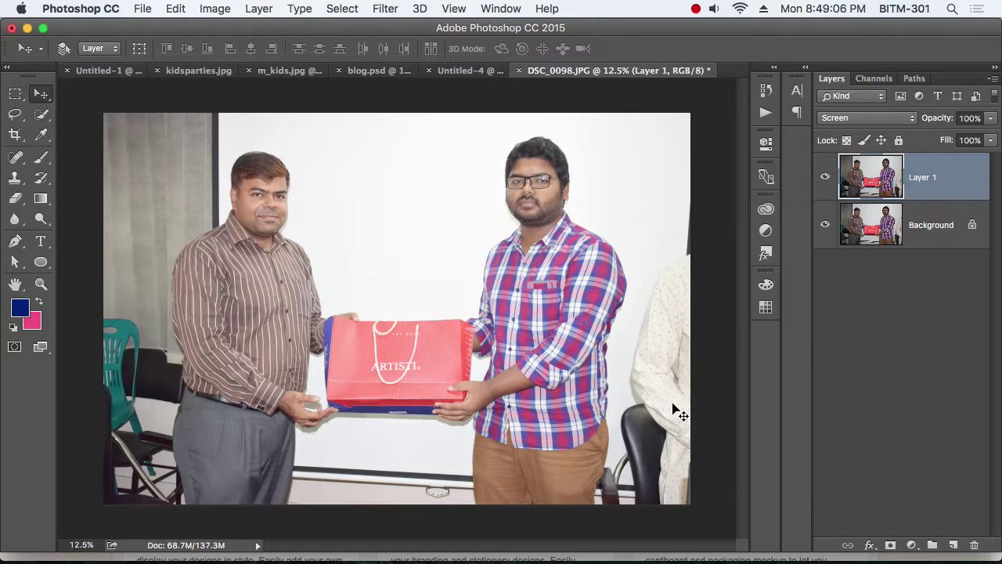
key(ctrl+1)
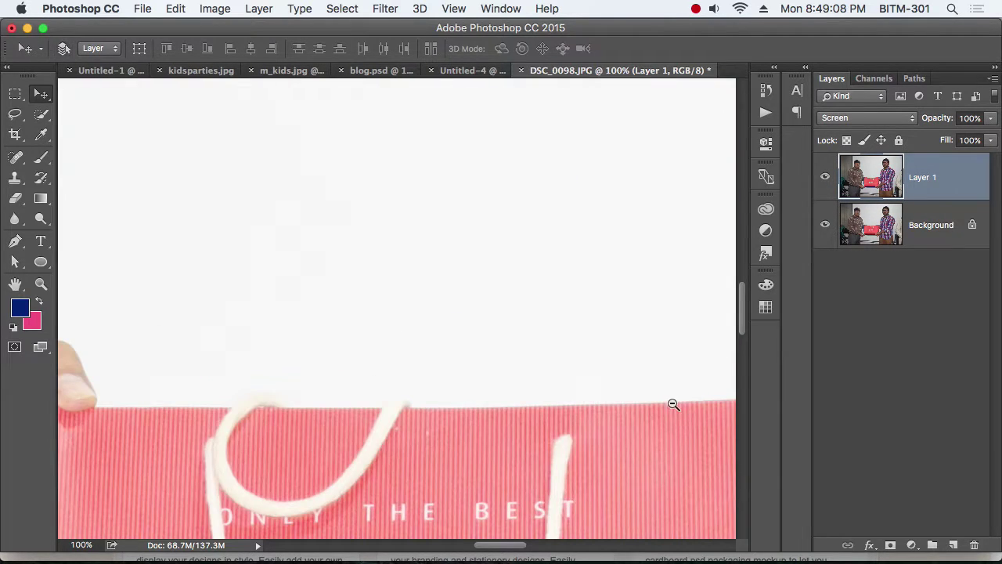
alt+click(564, 332)
alt+click(572, 327)
alt+click(583, 321)
drag(590, 318, 553, 362)
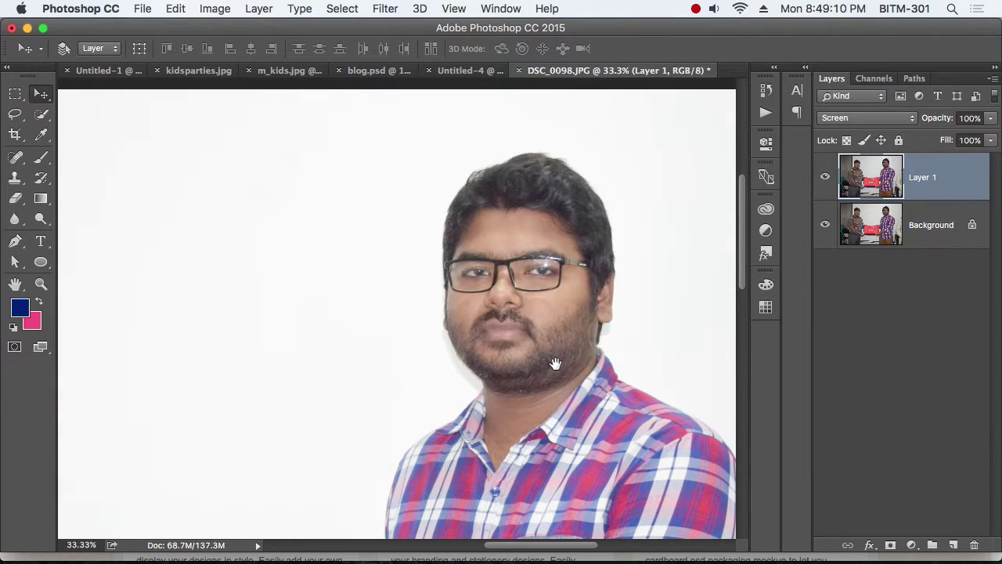
mouse_move(525, 404)
mouse_down()
mouse_move(536, 367)
mouse_move(485, 429)
mouse_up()
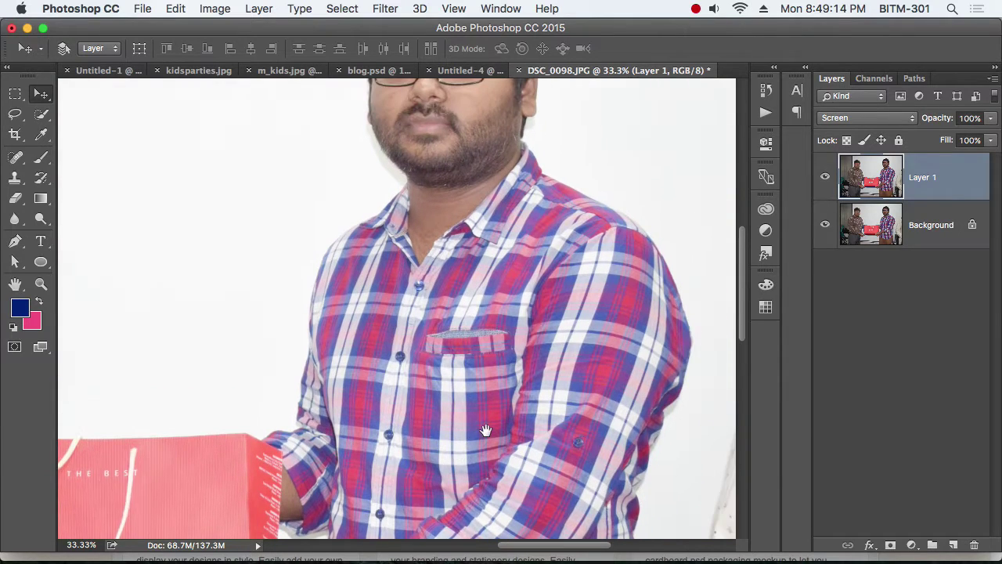
drag(579, 329, 571, 385)
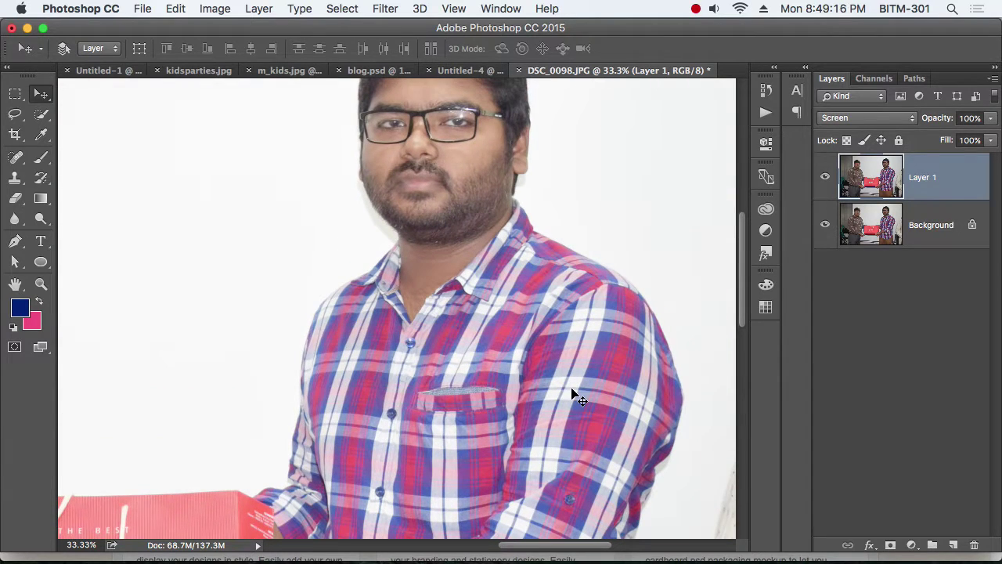
Cycle Layer 1's blend mode through Color Dodge, Linear Dodge (Add), Lighter Color and Overlay
key(shift+plus)
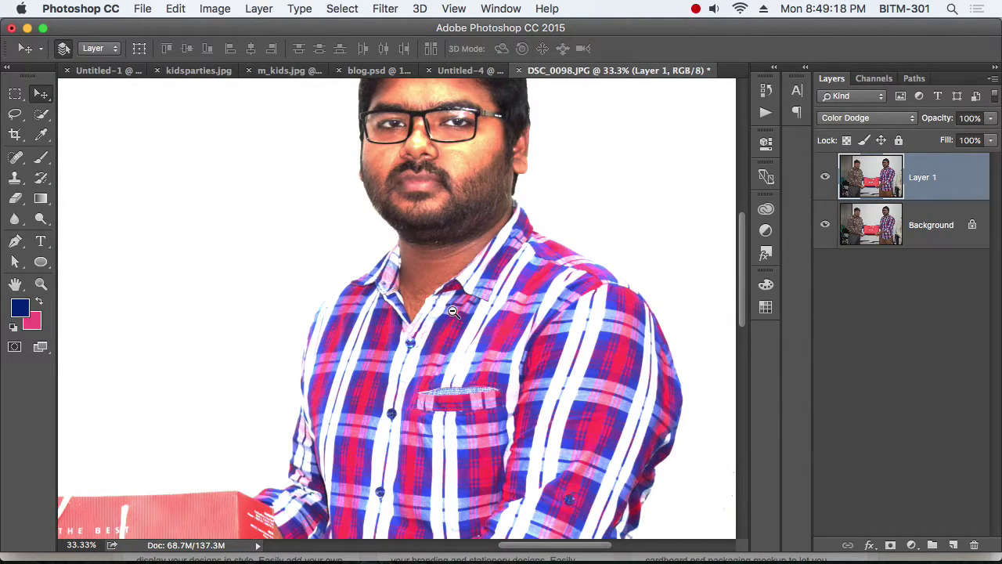
key(ctrl+minus)
key(ctrl+minus)
mouse_move(403, 276)
mouse_down()
mouse_move(496, 313)
mouse_move(542, 268)
mouse_up()
key(shift+plus)
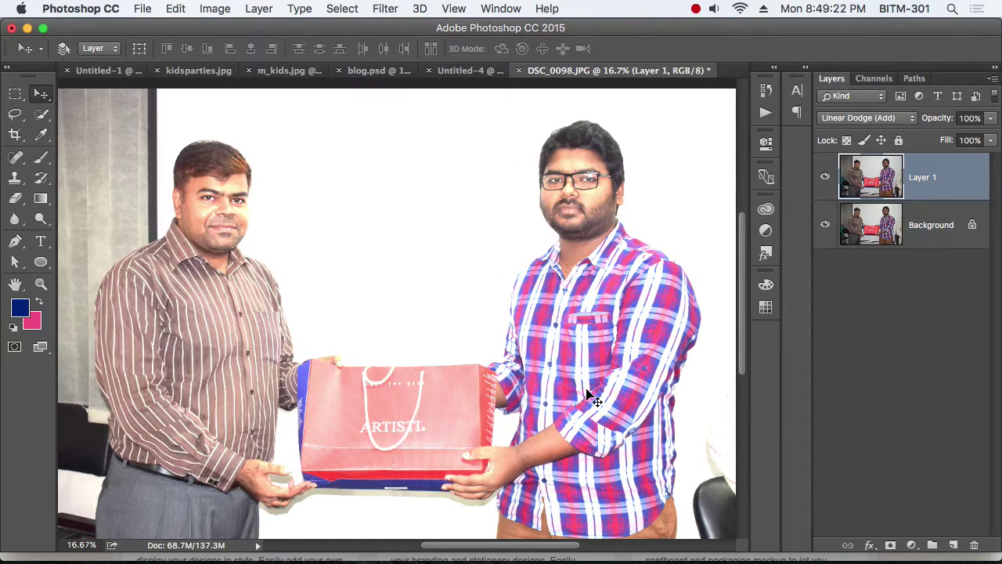
key(shift+plus)
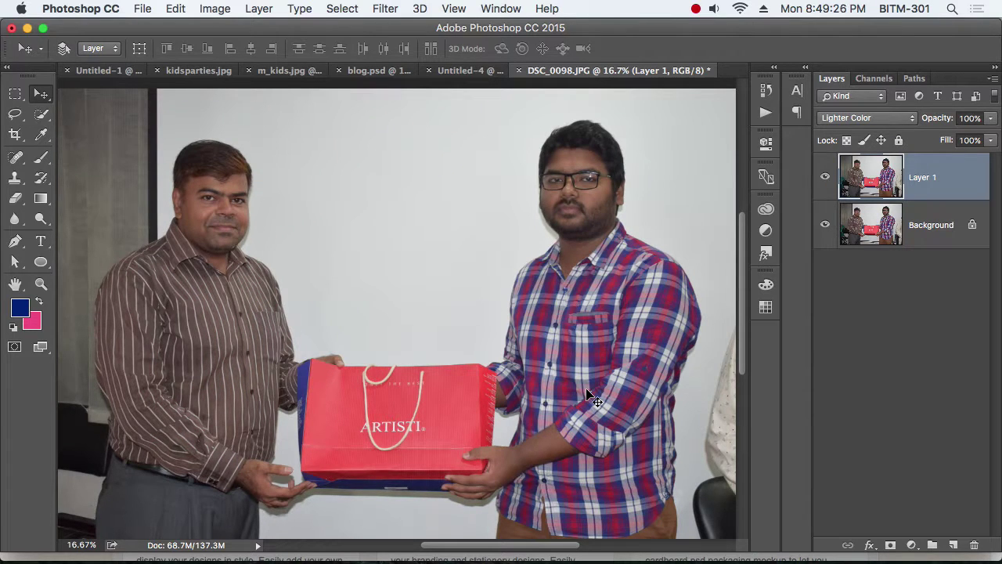
key(shift+plus)
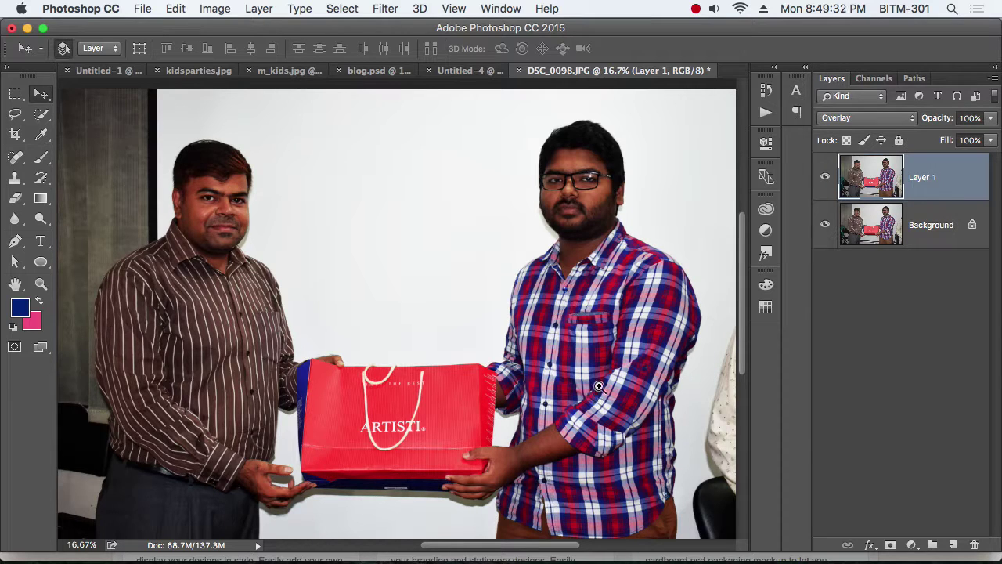
Try Soft Light, Divide and finally Difference on Layer 1, then hide Layer 1
key(ctrl+plus)
key(ctrl+plus)
scroll(486, 371, down, 2)
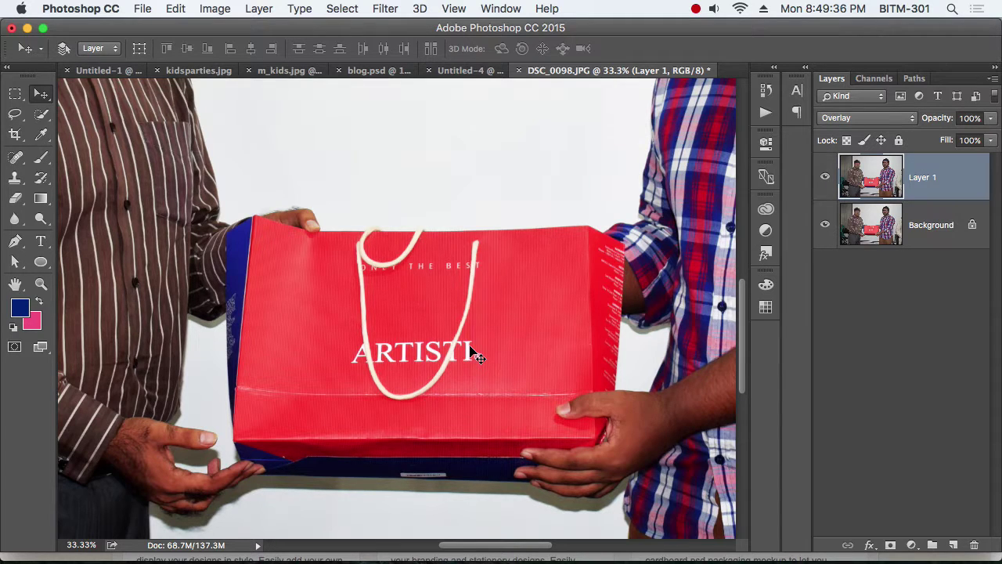
key(shift+plus)
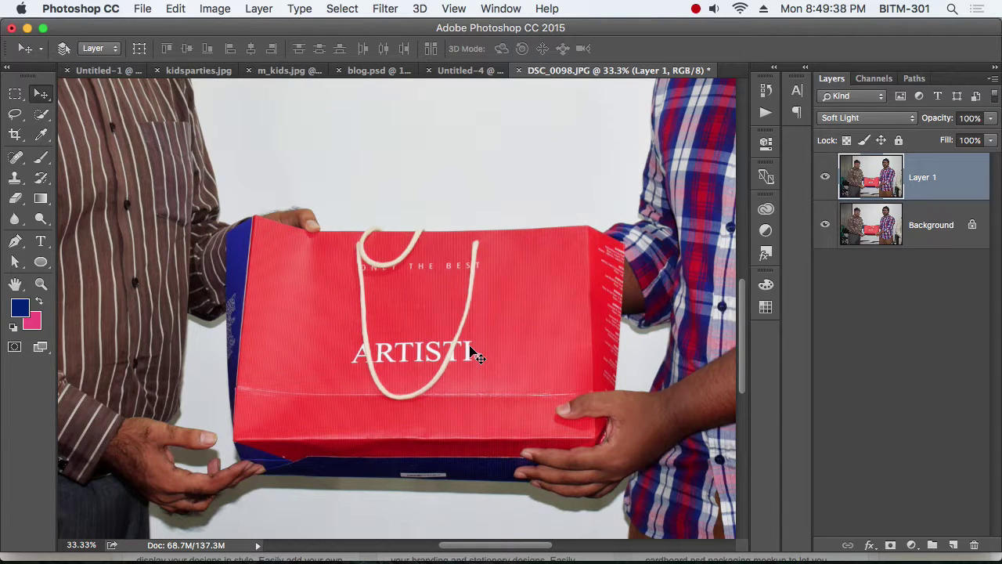
click(879, 122)
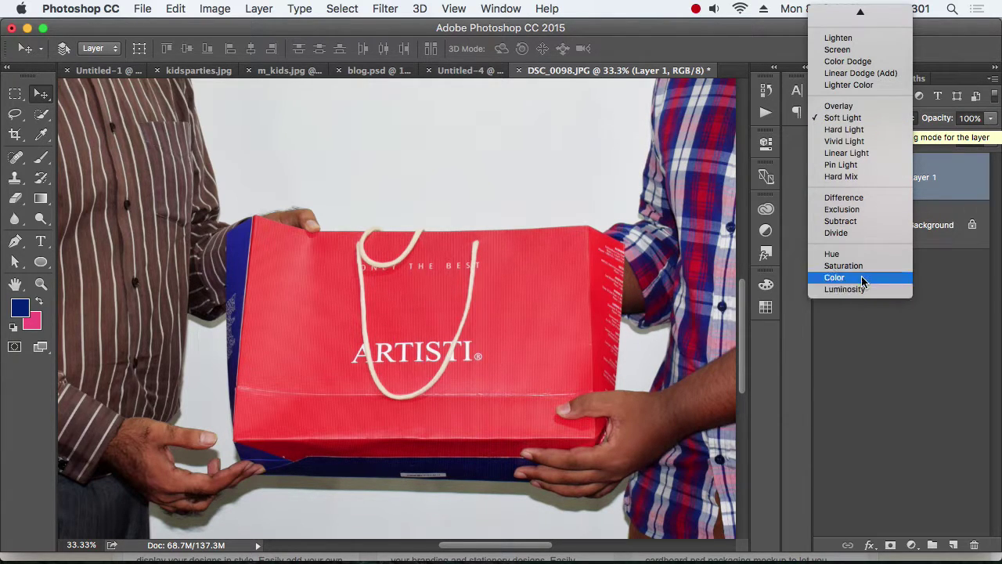
click(862, 233)
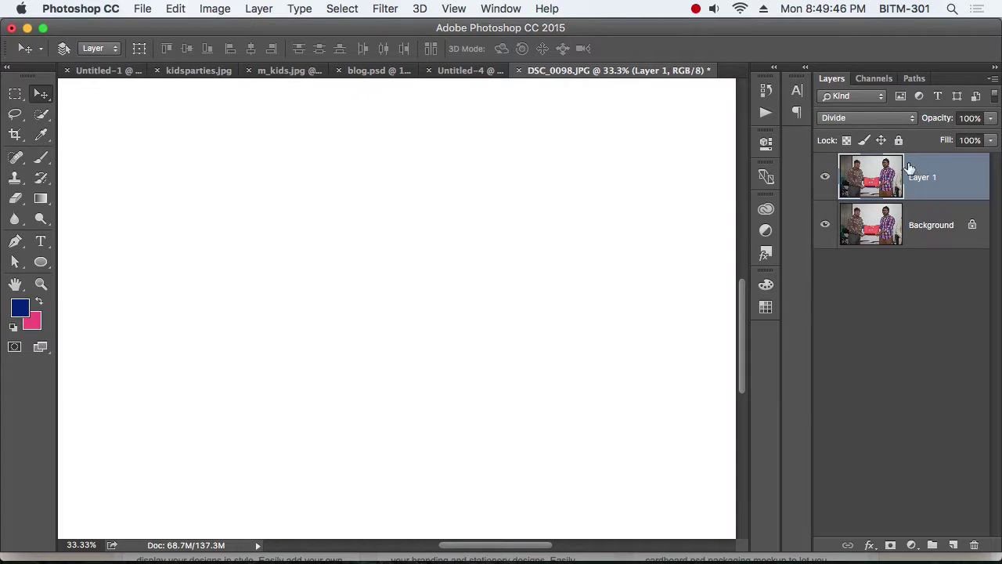
click(873, 119)
click(843, 88)
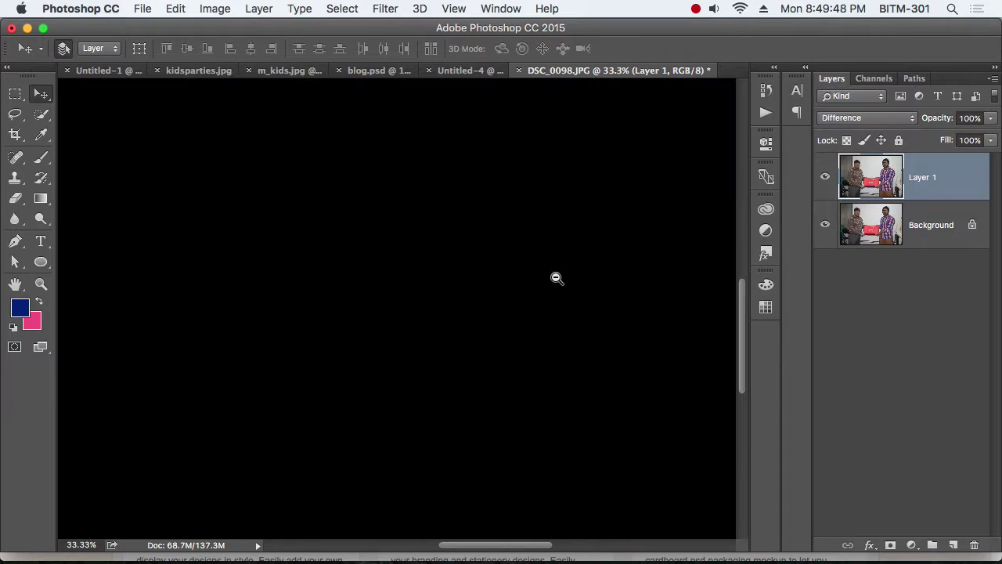
key(super+minus)
key(super+minus)
key(super+minus)
click(824, 178)
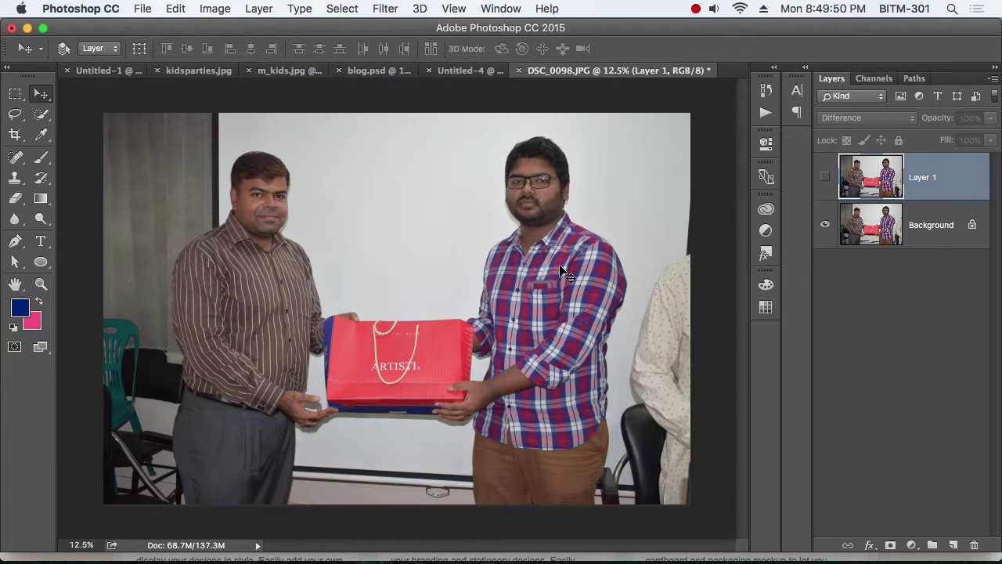
Draw a large ellipse shape across the two men
click(42, 264)
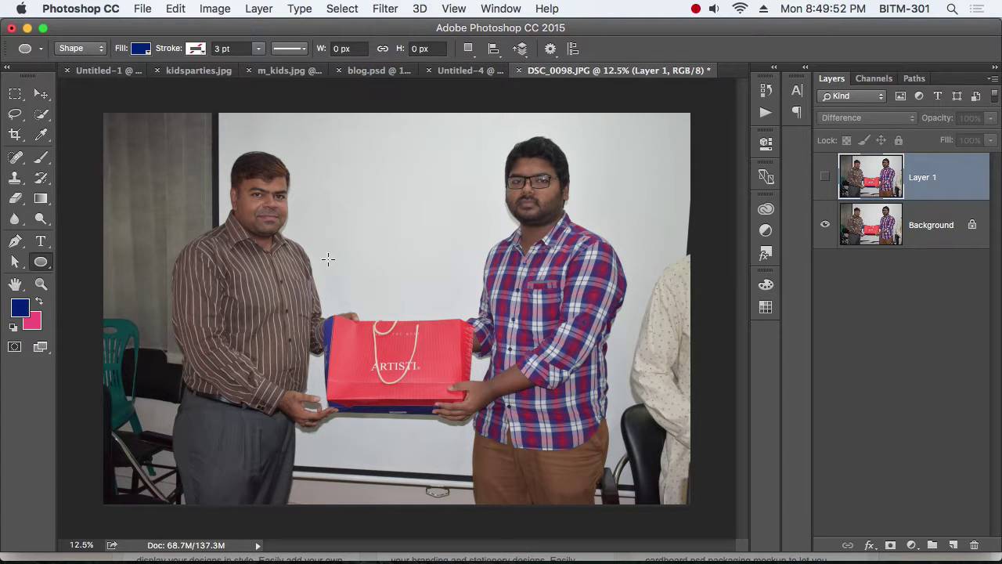
mouse_move(207, 164)
mouse_down()
mouse_move(334, 280)
mouse_move(588, 382)
mouse_up()
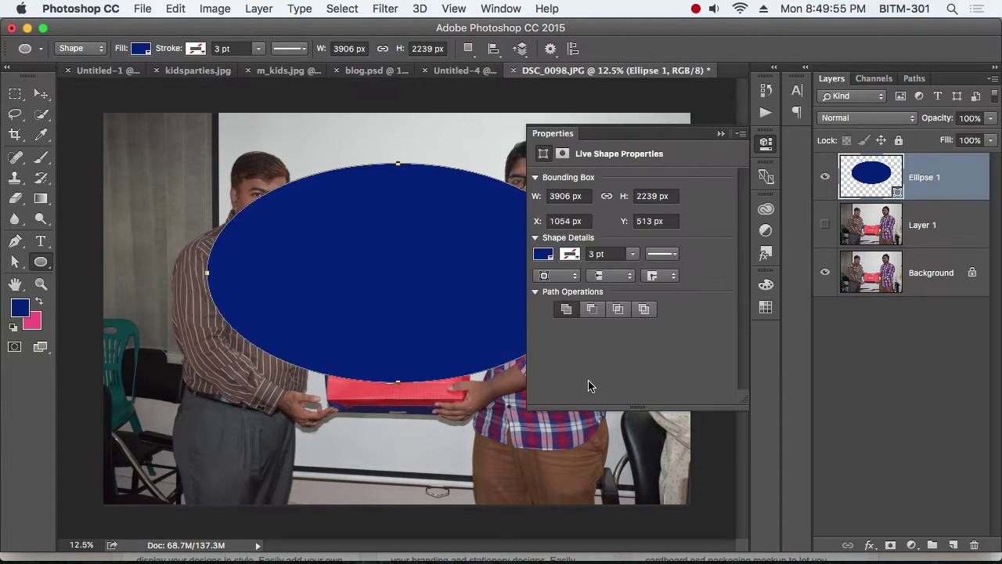
click(765, 144)
click(41, 95)
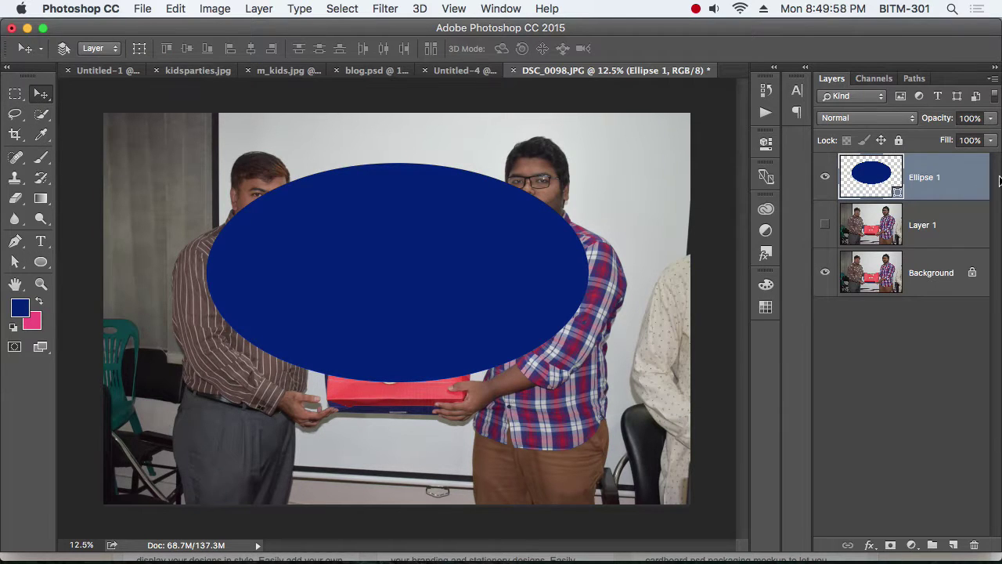
Step Ellipse 1's blend mode from Dissolve through the mode groups to Hue
key(shift+plus)
key(shift+plus)
key(shift+plus)
key(shift+plus)
key(shift+plus)
key(shift+plus)
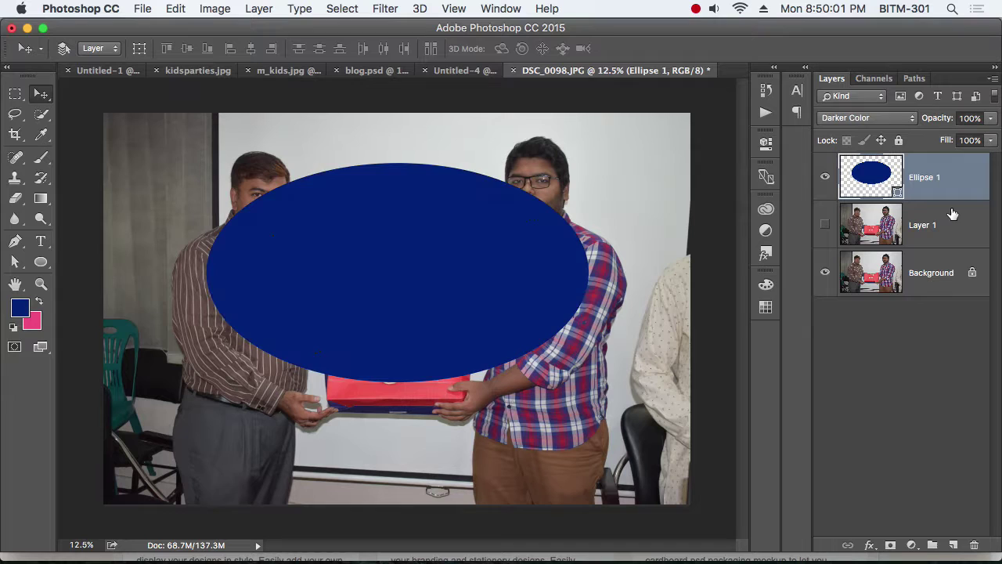
key(shift+plus)
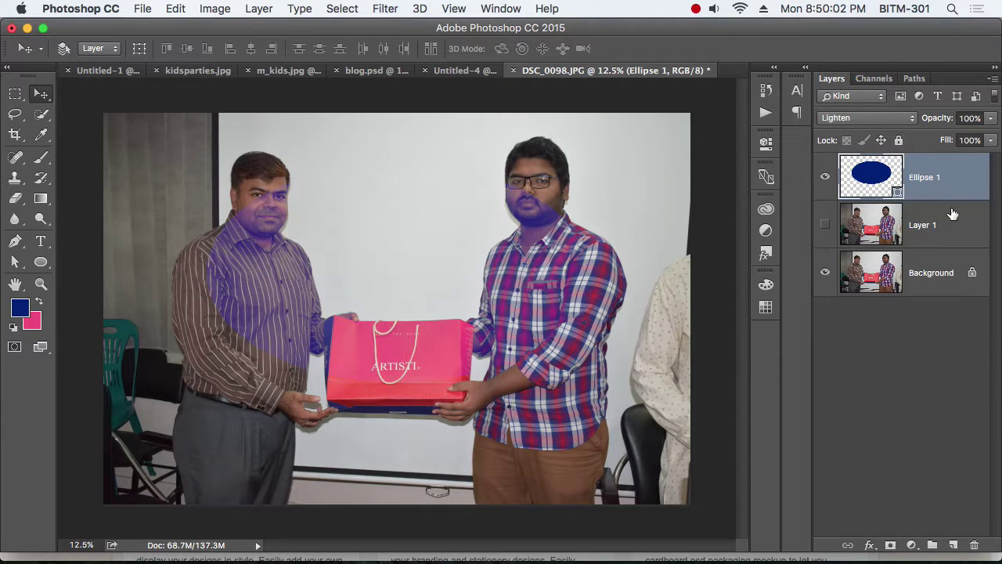
key(shift+plus)
key(shift+plus)
key(shift+plus)
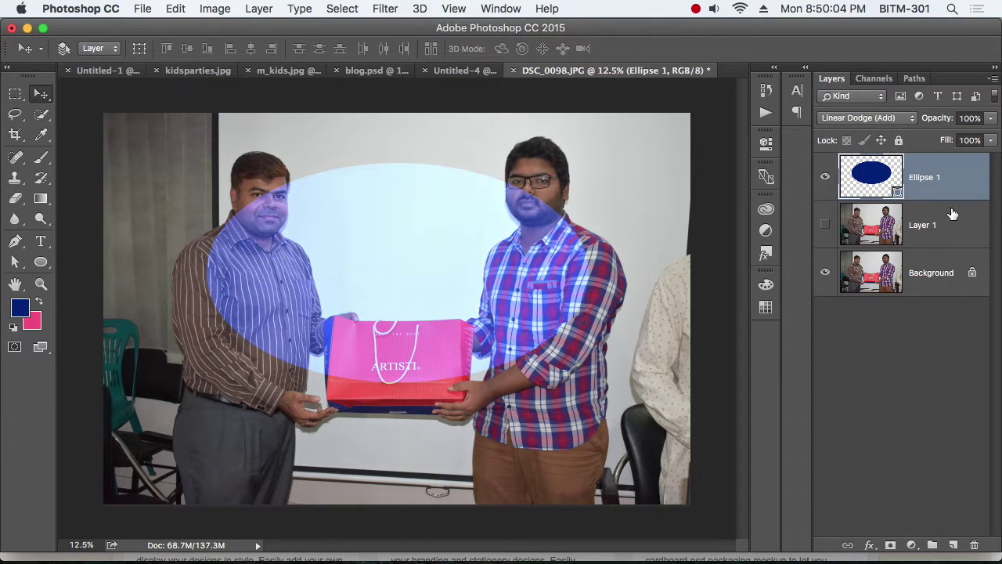
key(shift+plus)
key(shift+plus)
key(shift+plus)
key(shift+plus)
key(shift+plus)
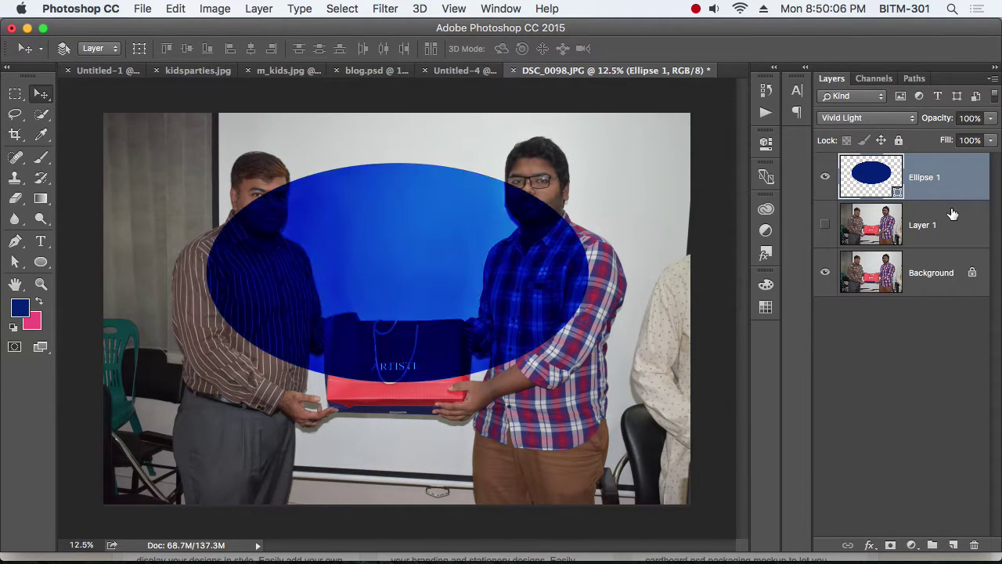
key(shift+plus)
key(shift+plus)
key(shift+plus)
key(shift+plus)
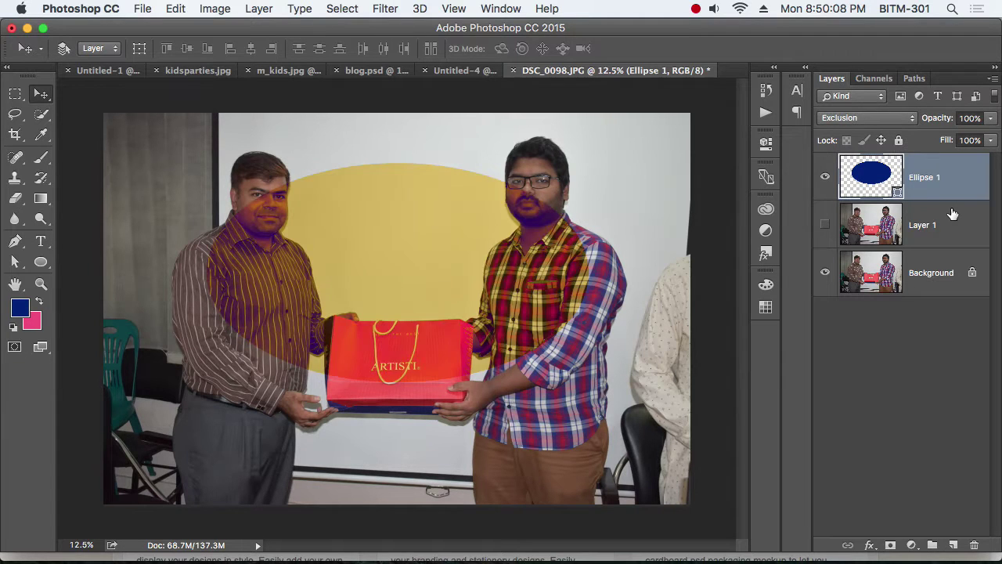
key(shift+plus)
key(shift+plus)
key(shift+plus)
key(shift+plus)
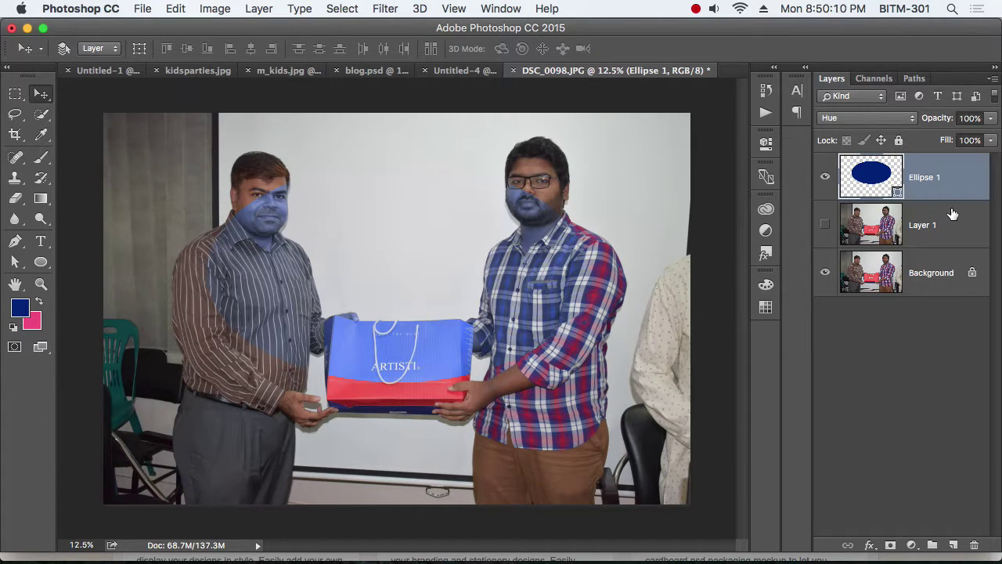
key(shift+plus)
key(shift+plus)
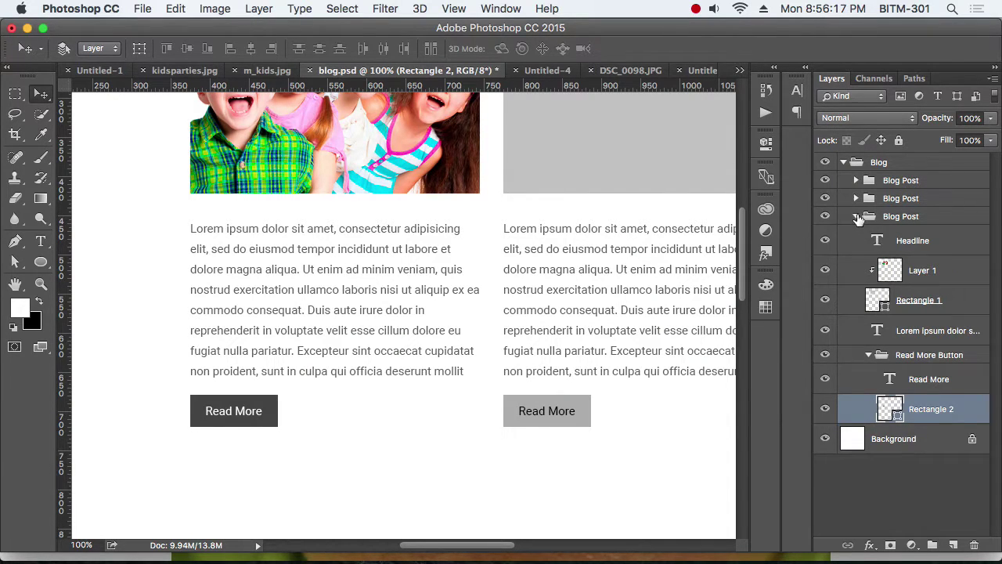
Expand all three Blog Post groups in the Layers panel
click(856, 216)
click(856, 216)
click(856, 198)
click(856, 180)
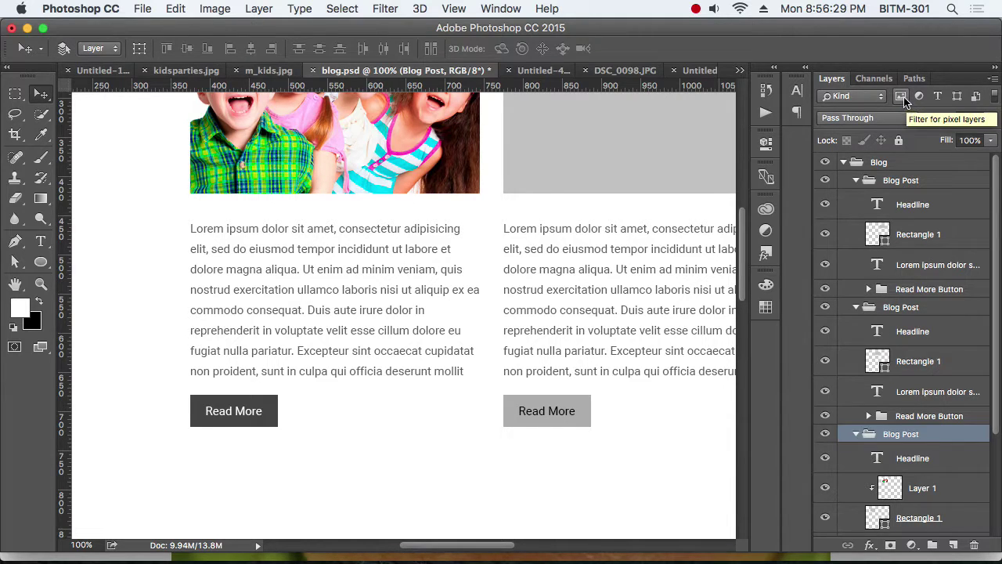
Filter the Layers panel to pixel layers, then clear the filter
click(901, 96)
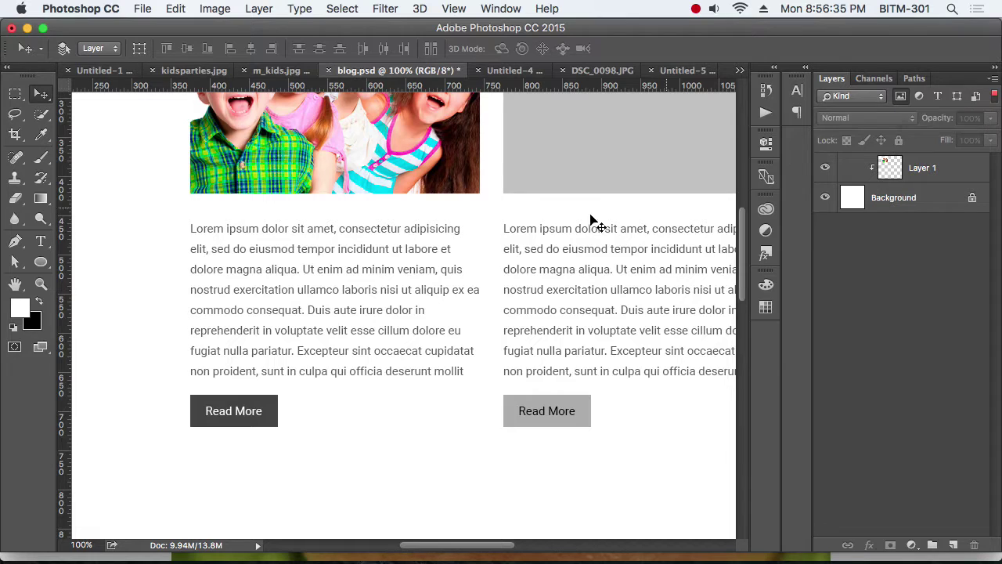
scroll(553, 226, up, 5)
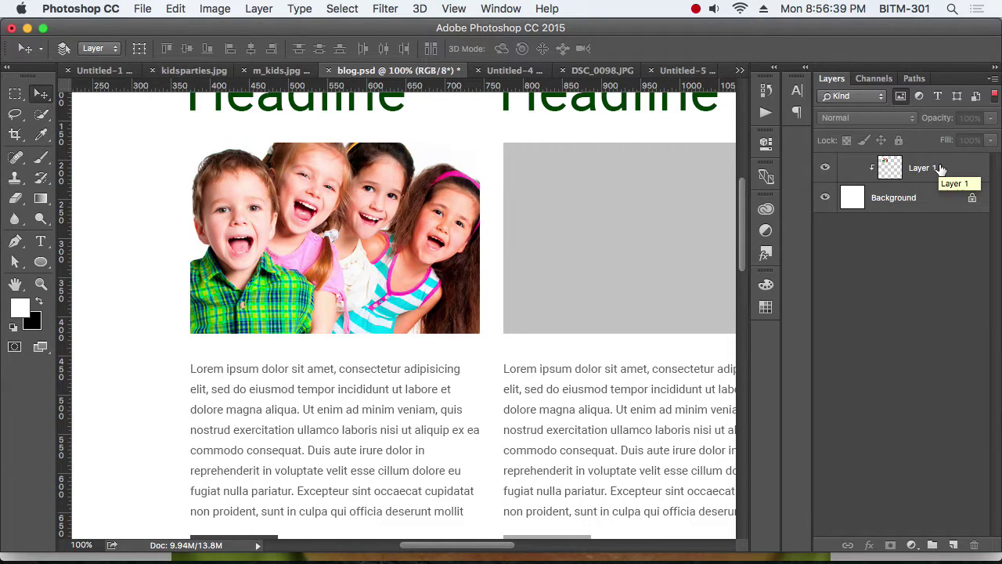
click(902, 98)
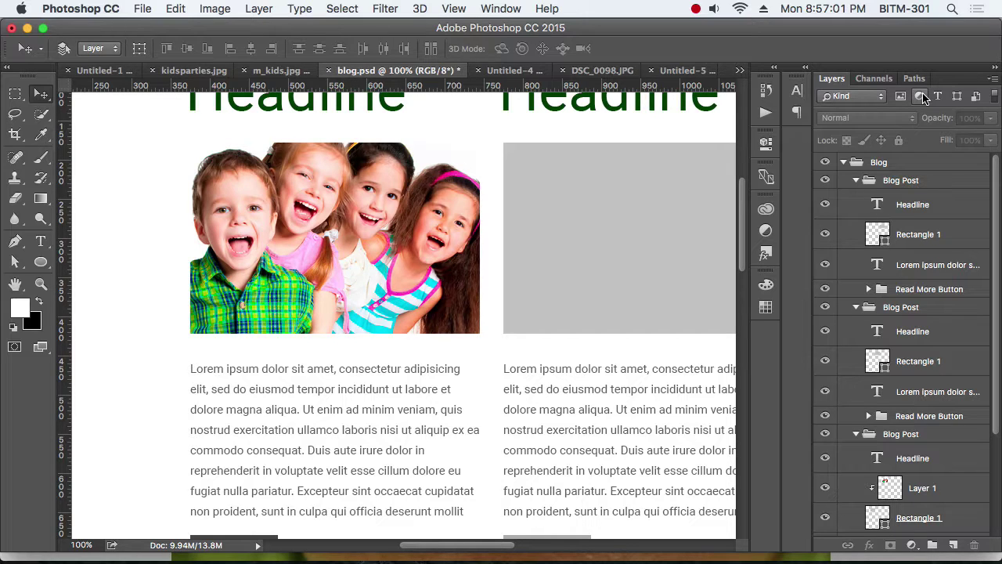
Toggle the adjustment-layer filter off again, then filter the Layers panel to type layers
click(920, 96)
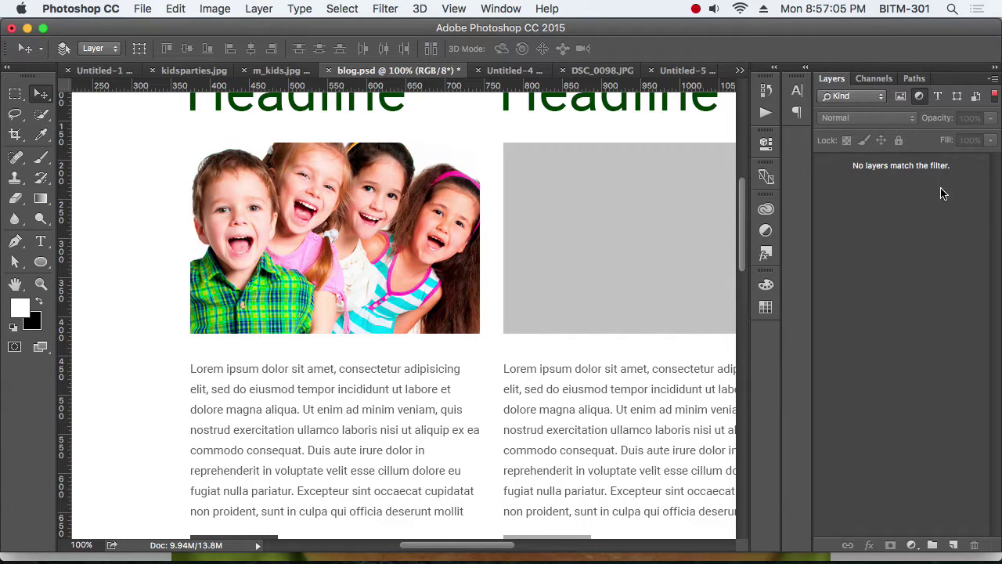
click(920, 96)
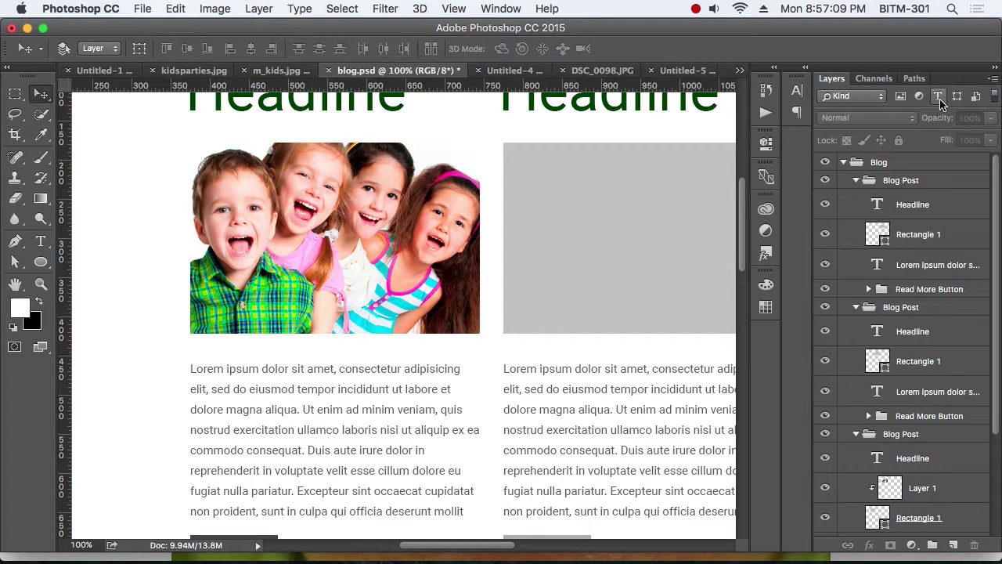
click(938, 97)
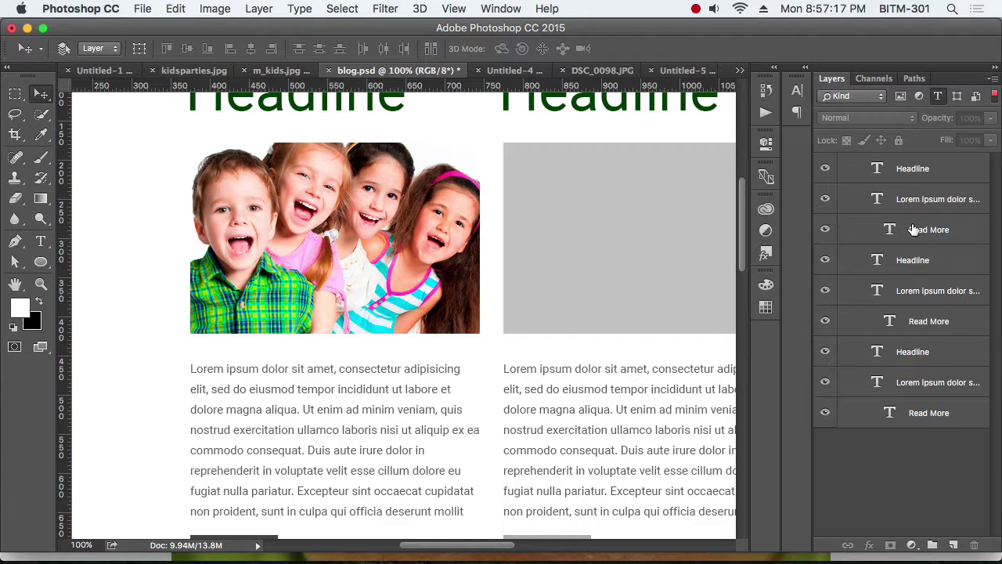
Select all nine text layers from Headline to the last Read More, with the Type tool active
click(912, 175)
shift+click(925, 417)
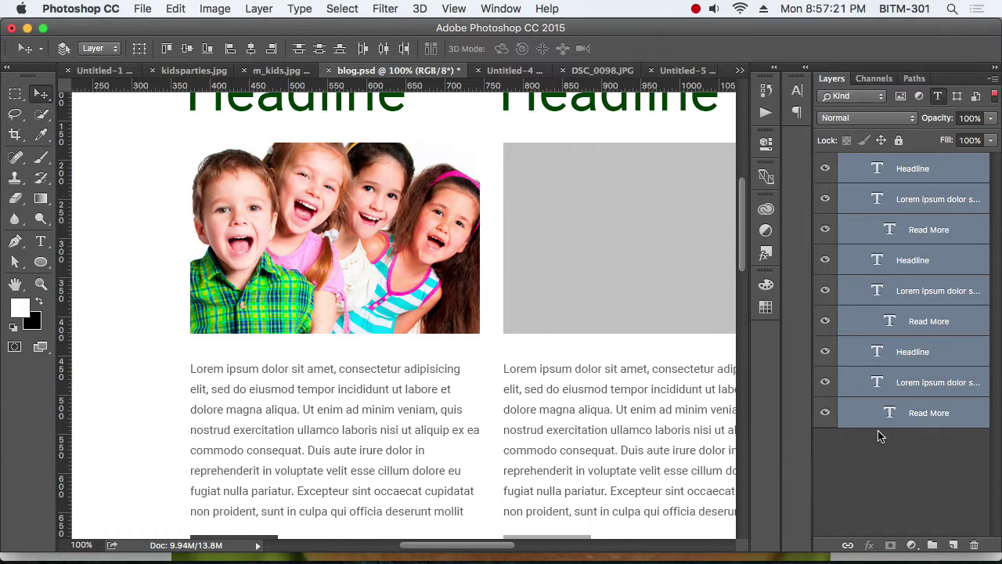
click(41, 242)
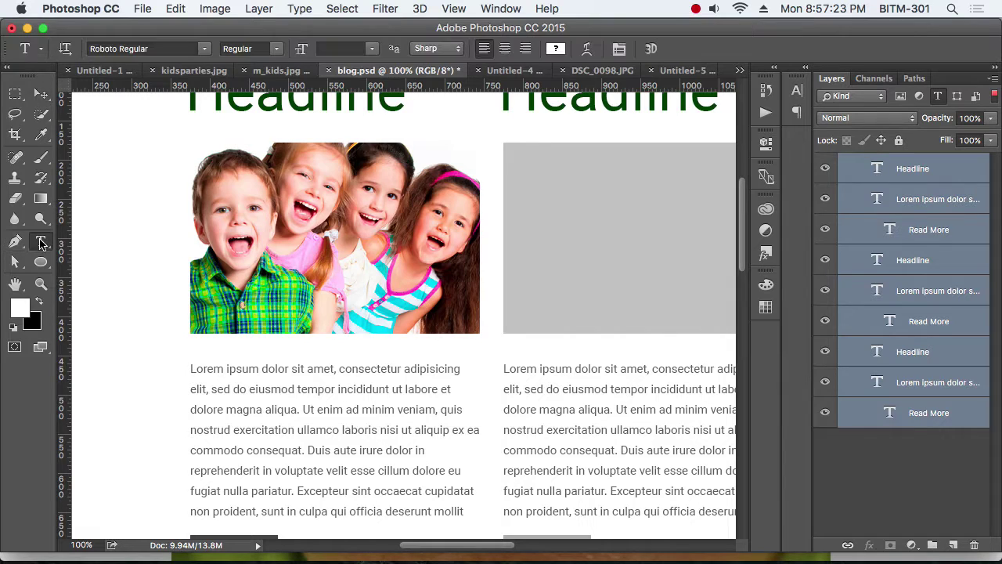
Change the nine text layers' anti-aliasing from Sharp to Mac LCD and return to the Move tool
click(445, 48)
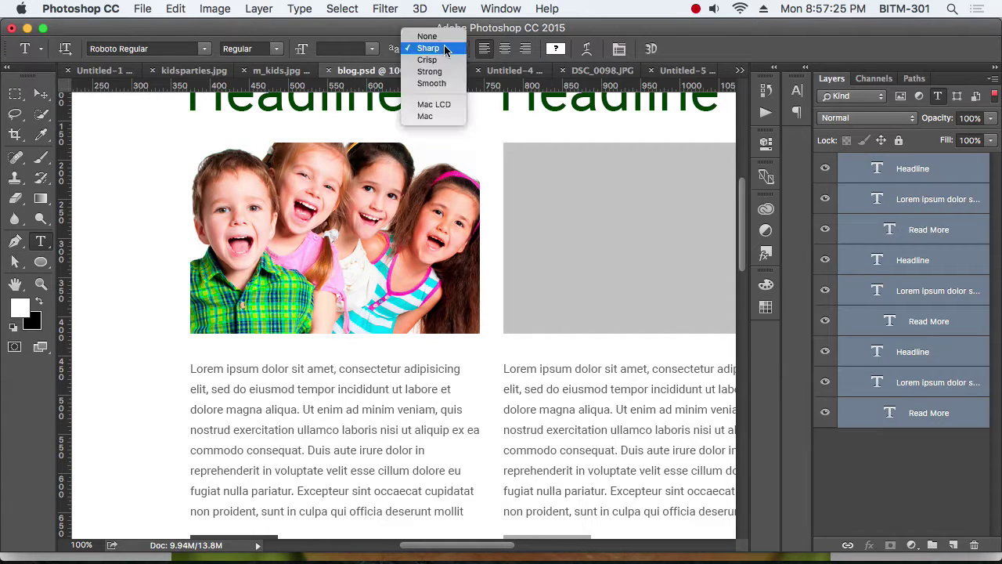
click(436, 106)
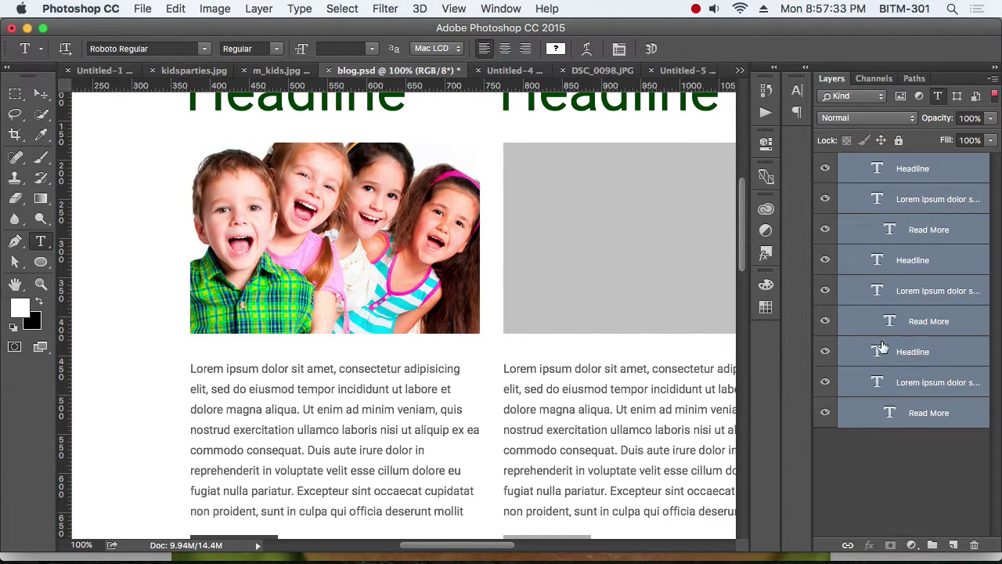
click(39, 96)
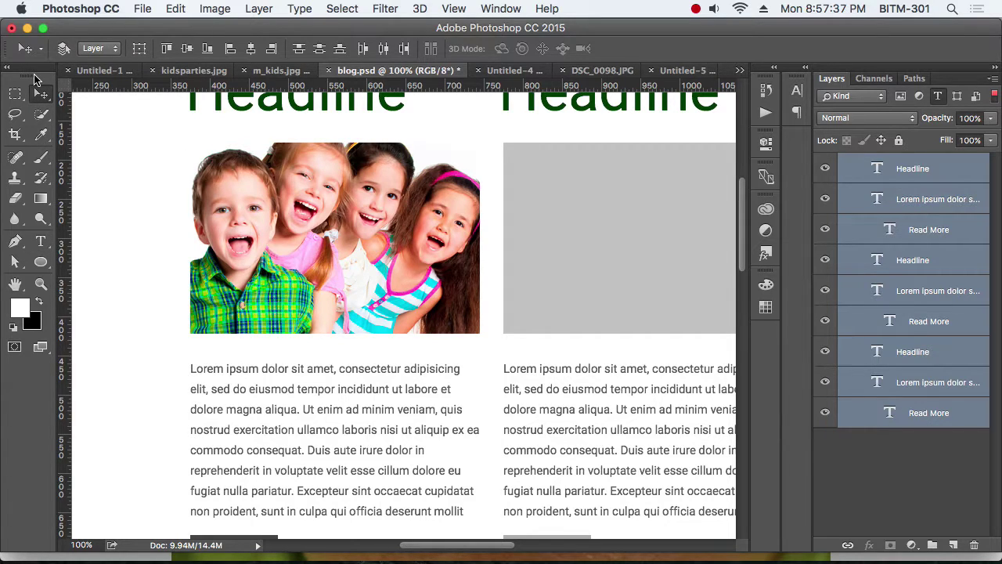
Clear the Type filter, then preview and clear the shape-layer and smart-object filters
click(937, 95)
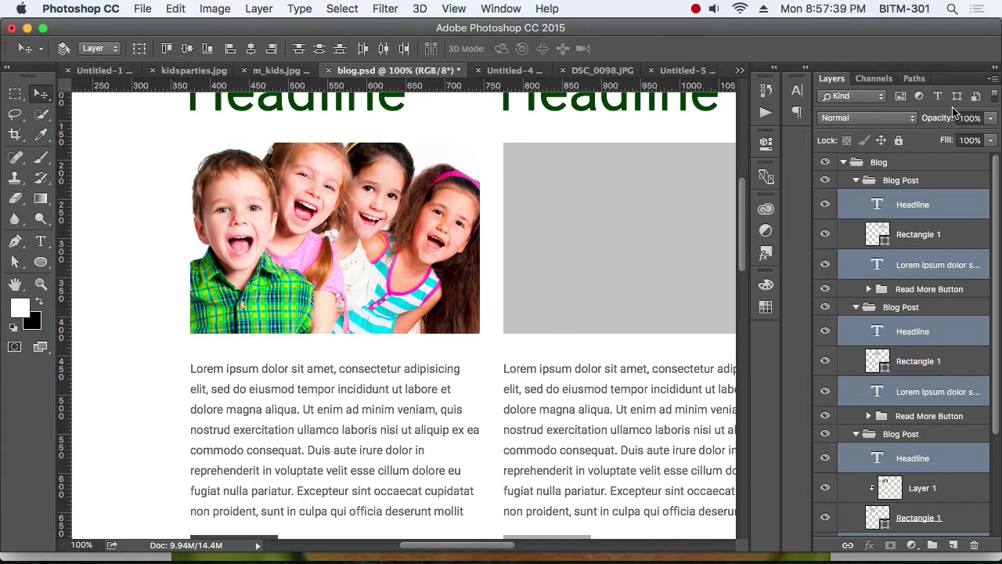
click(908, 182)
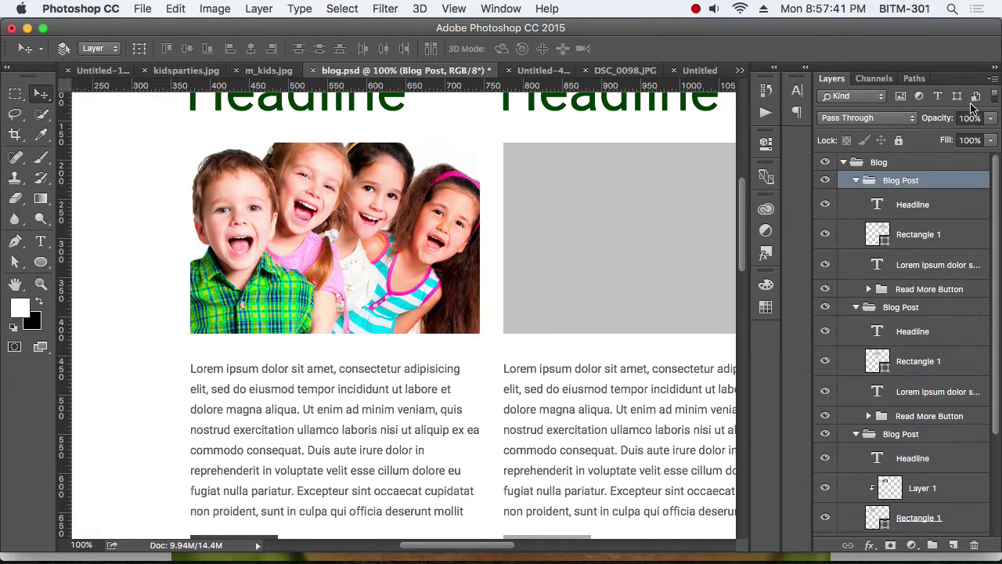
click(956, 96)
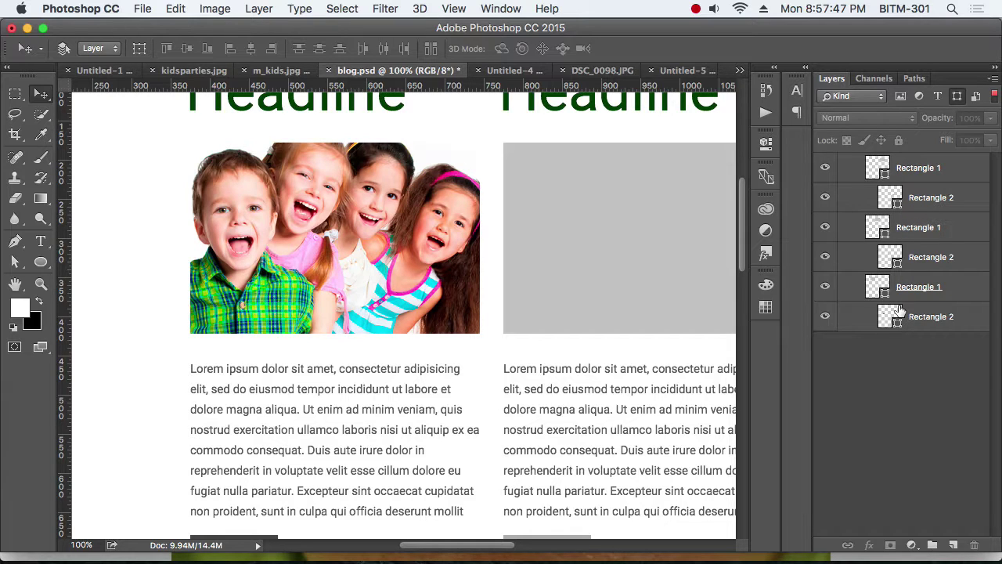
click(957, 97)
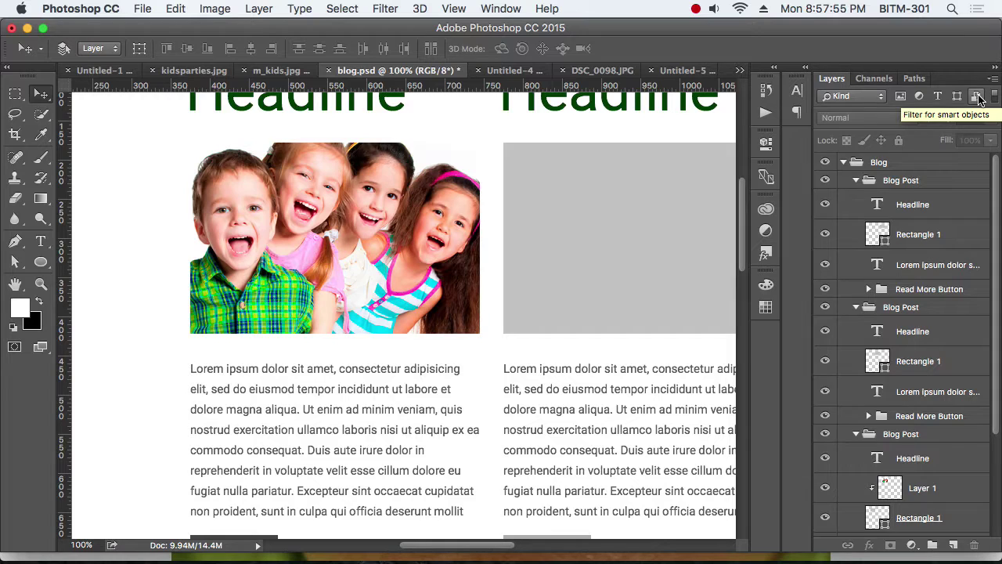
click(977, 96)
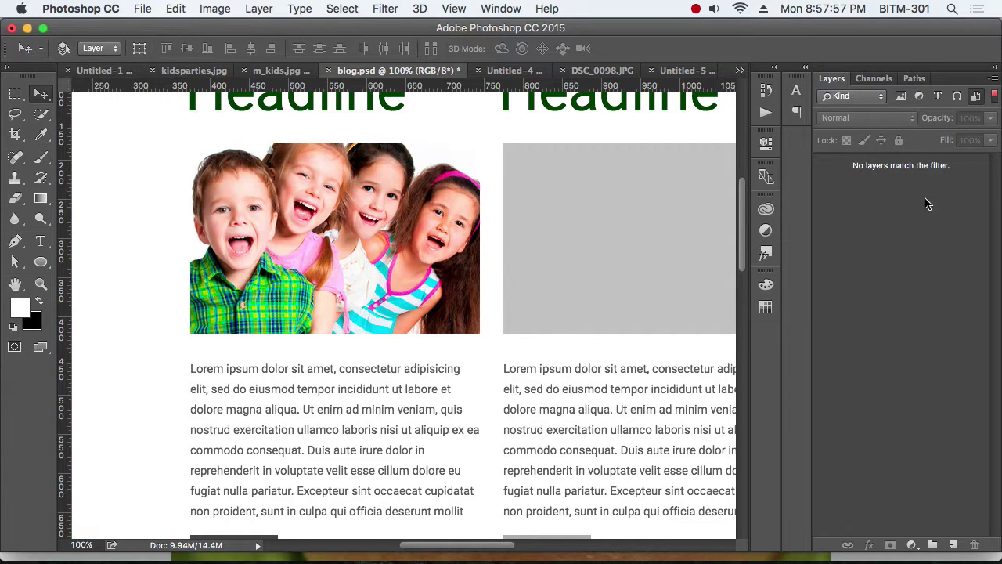
click(975, 97)
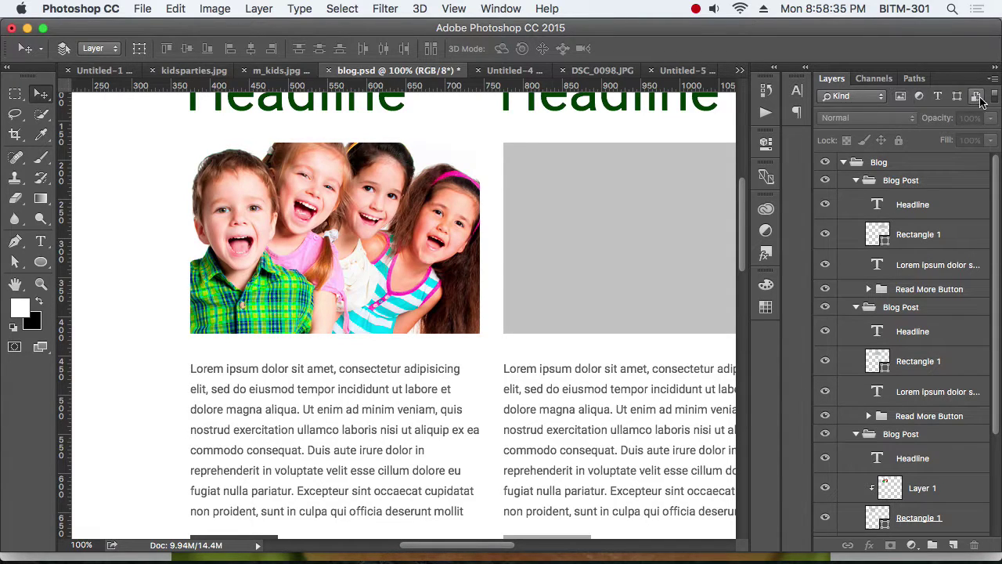
Briefly filter to type layers, then Alt-collapse all three Blog Post groups
click(938, 97)
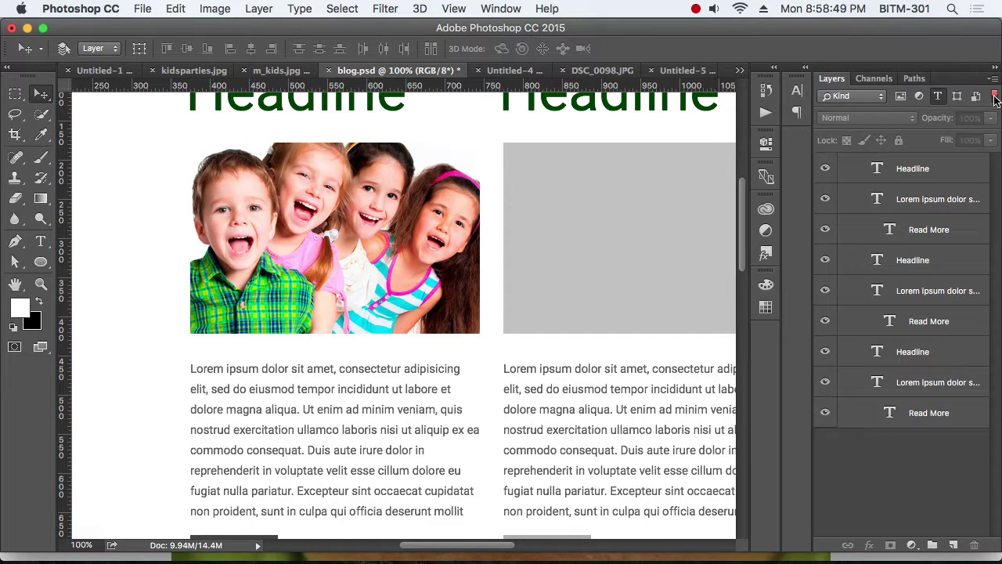
click(937, 97)
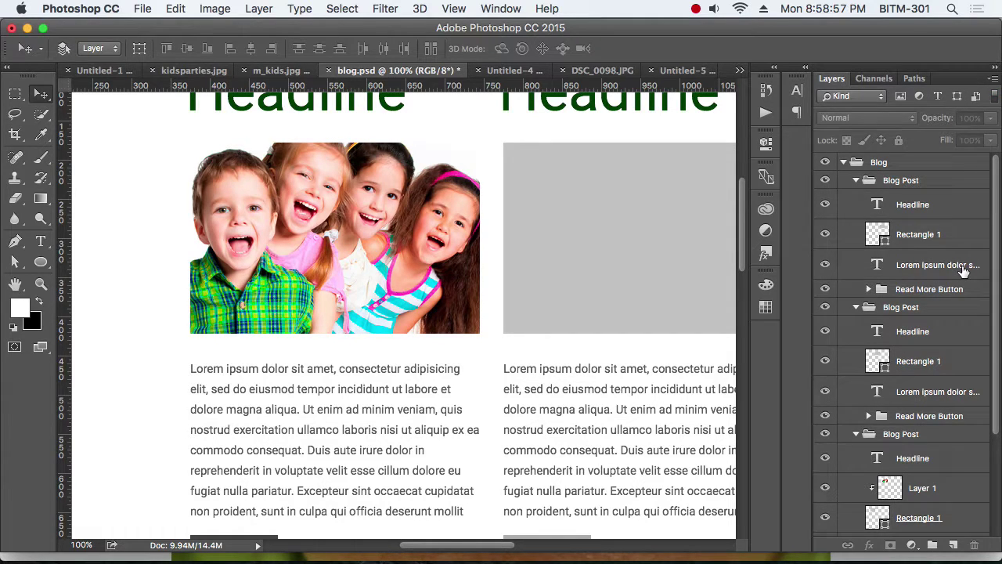
alt+click(856, 180)
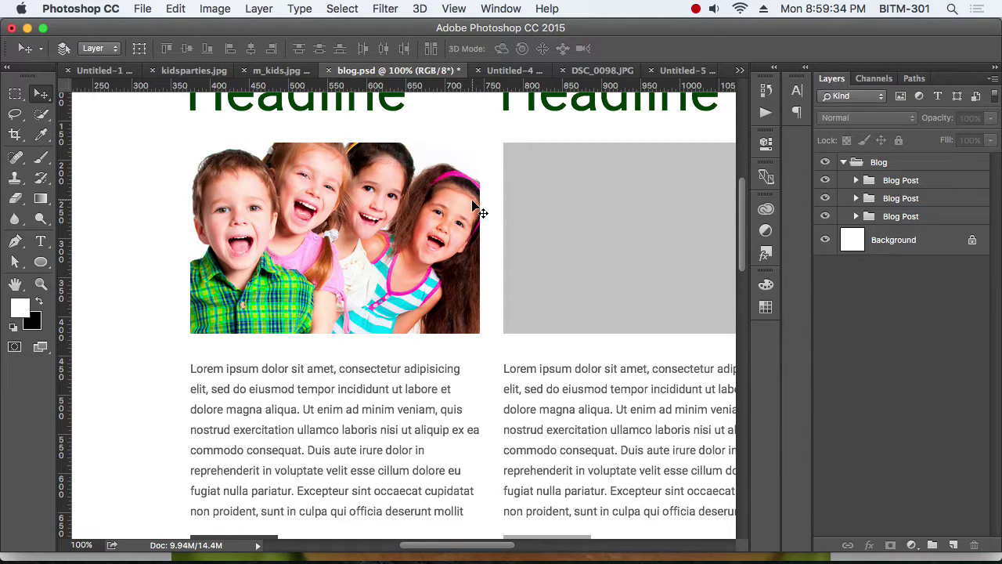
Show the column guides and select the second and third Blog Post groups
key(super+semicolon)
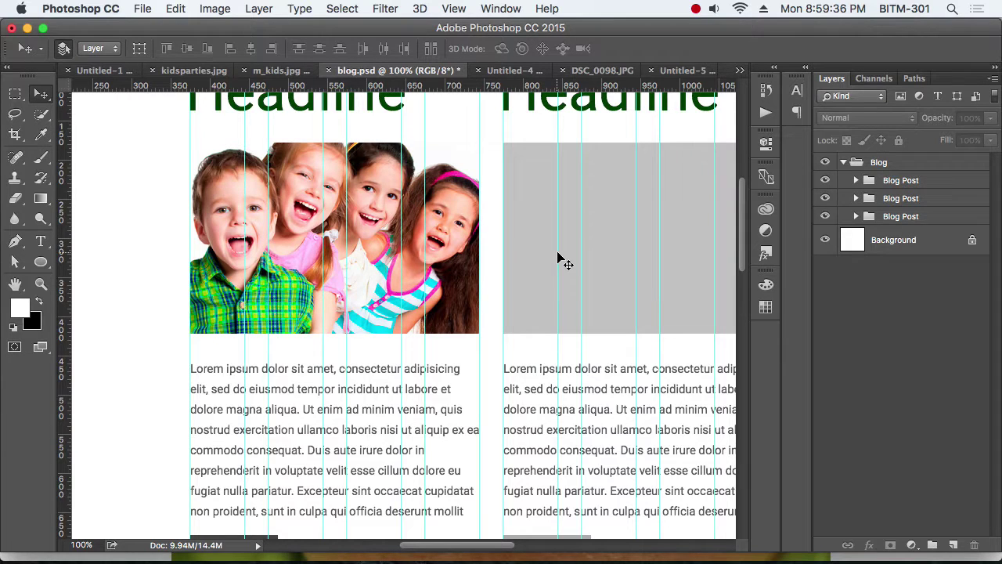
click(912, 201)
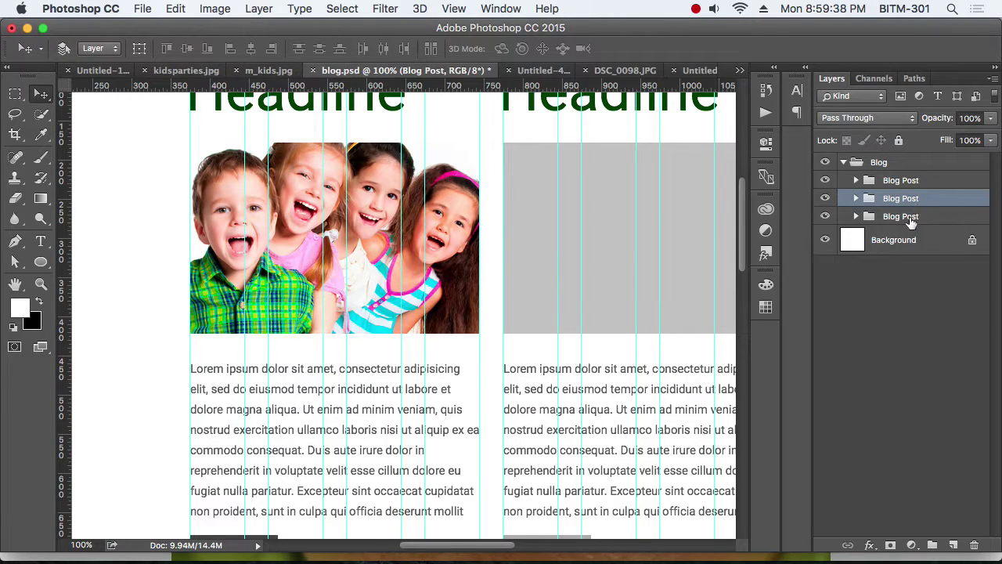
shift+click(912, 217)
click(913, 185)
shift+click(913, 199)
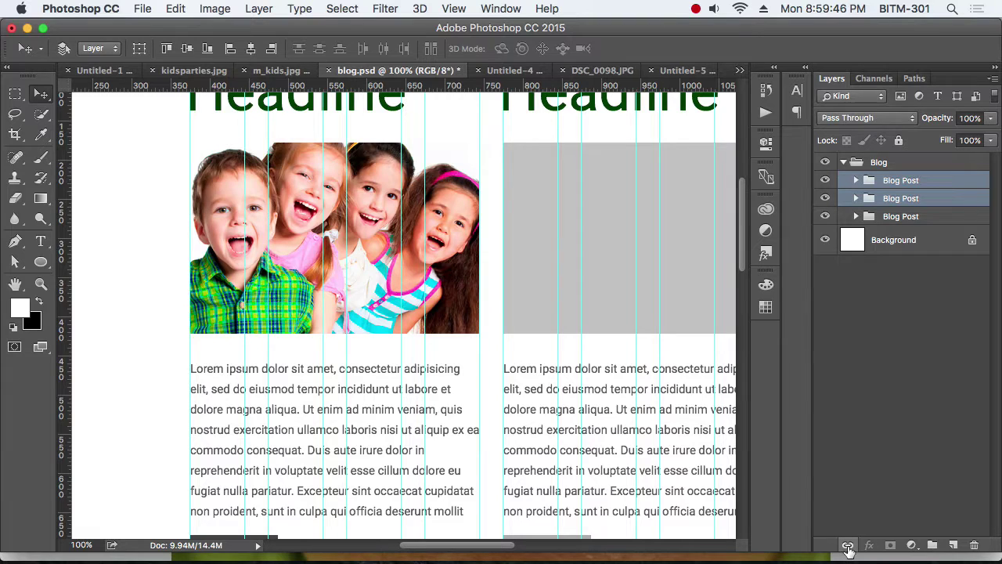
click(914, 216)
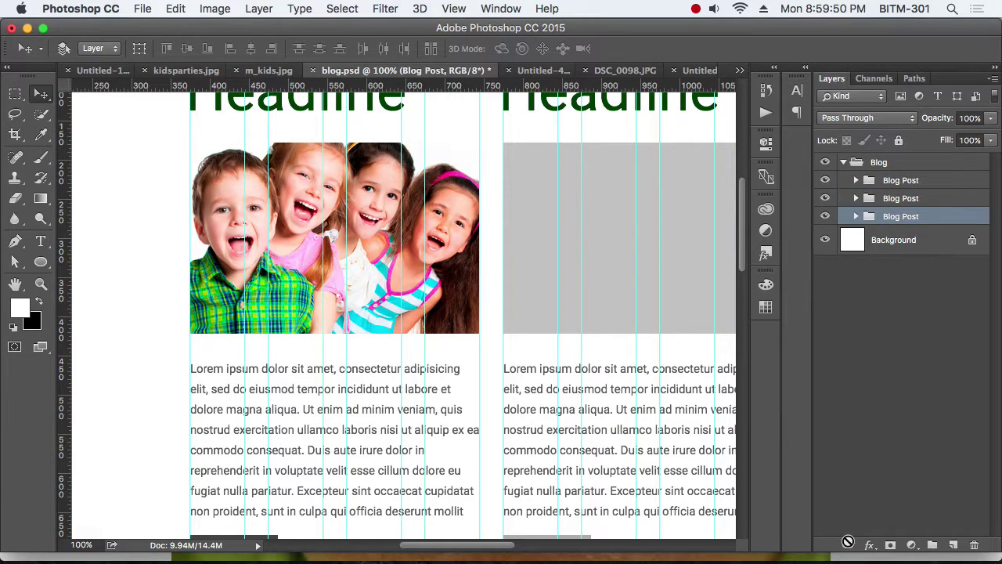
shift+click(899, 199)
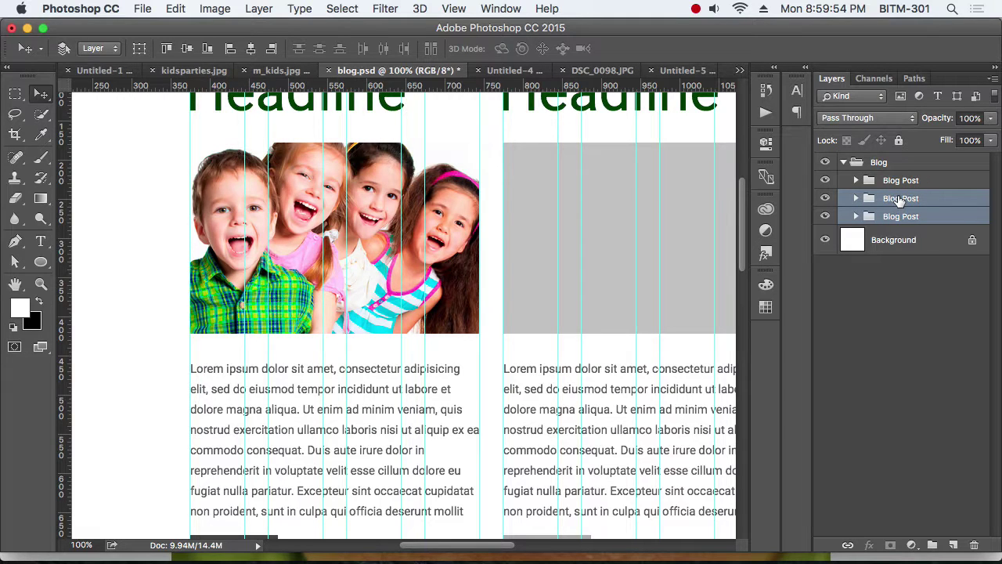
Link the second and third Blog Post groups and check the link on the bottom group
click(847, 547)
click(898, 330)
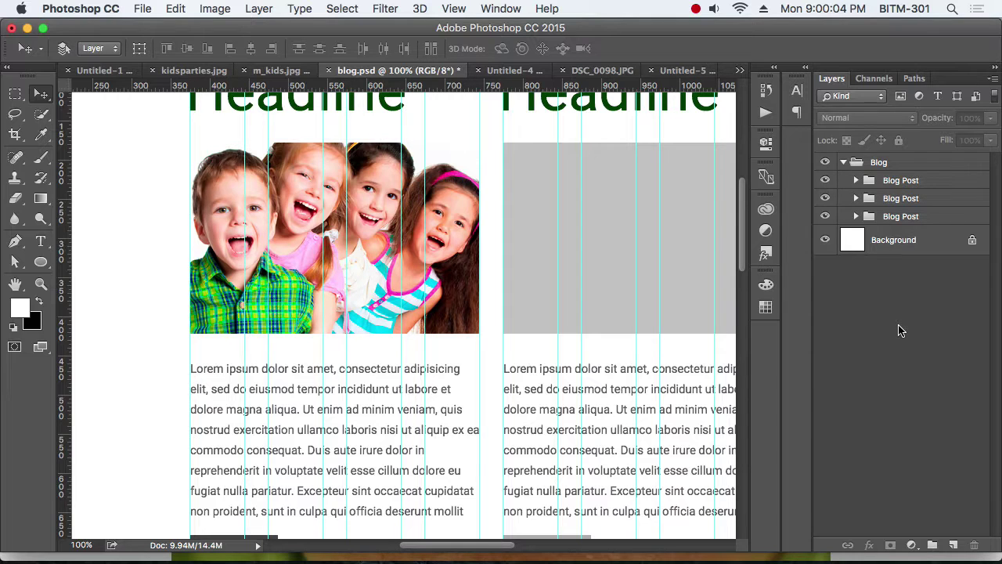
click(925, 216)
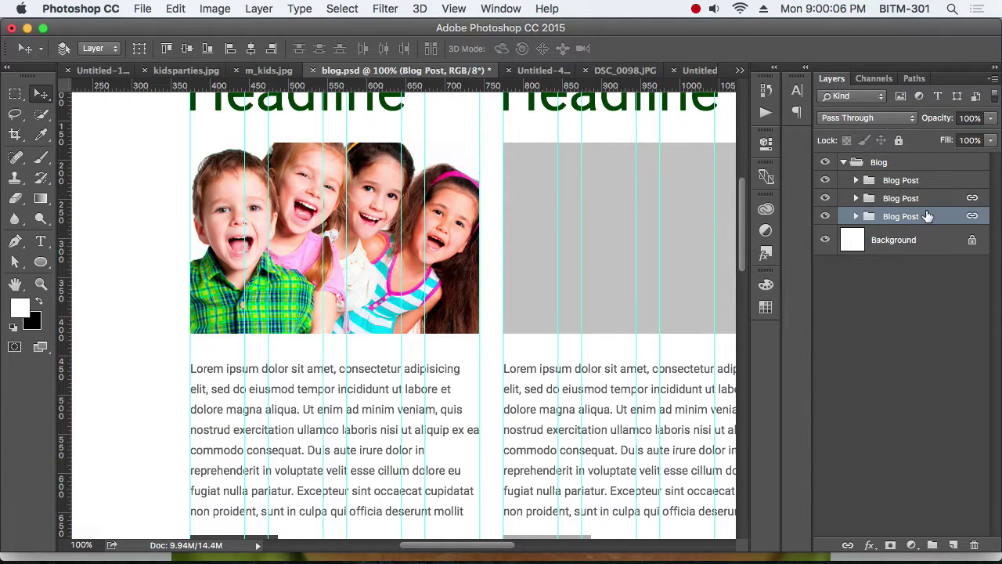
Move the linked kids-photo posts down and right, then unlink the two Blog Post groups
drag(490, 313, 448, 267)
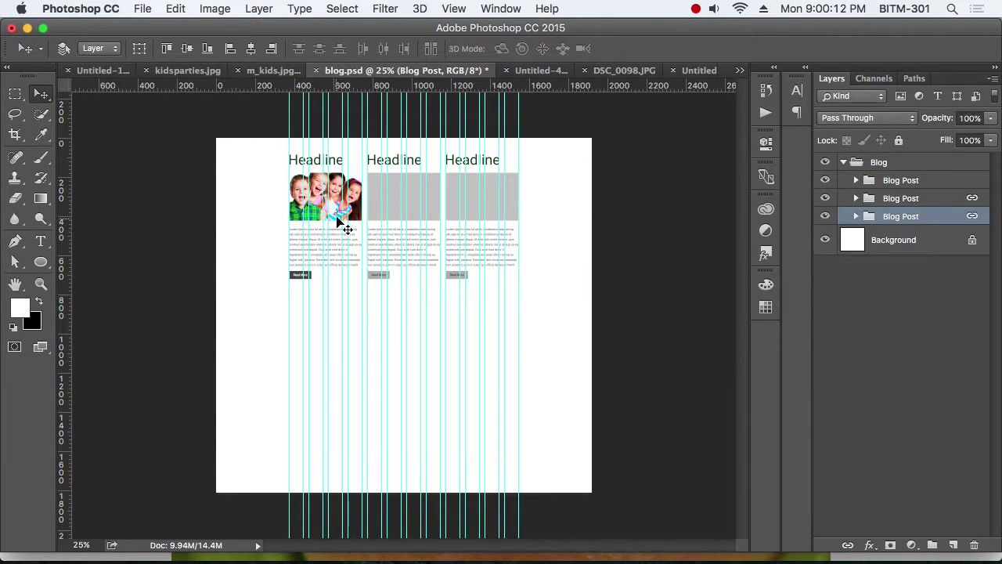
drag(347, 223, 416, 369)
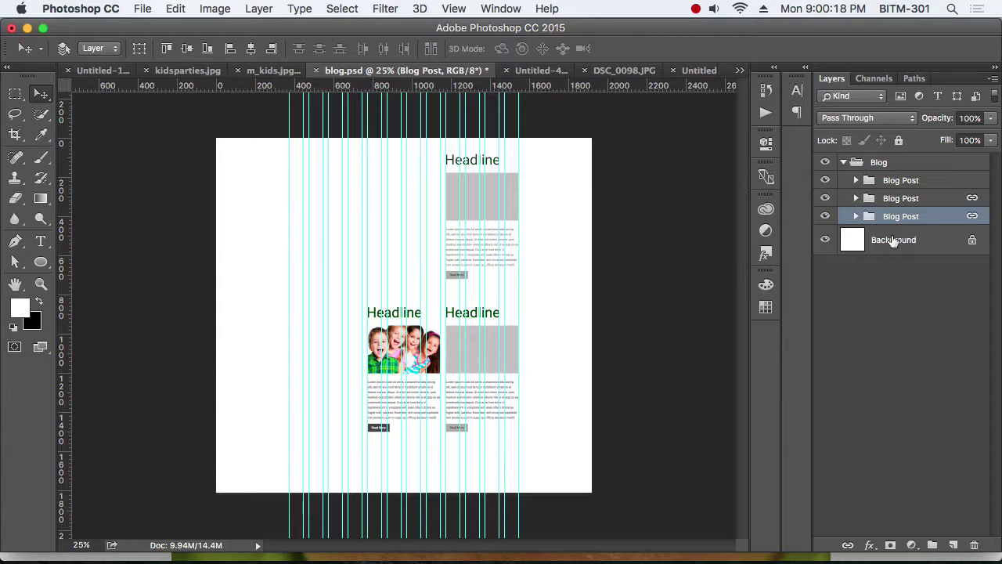
shift+click(902, 202)
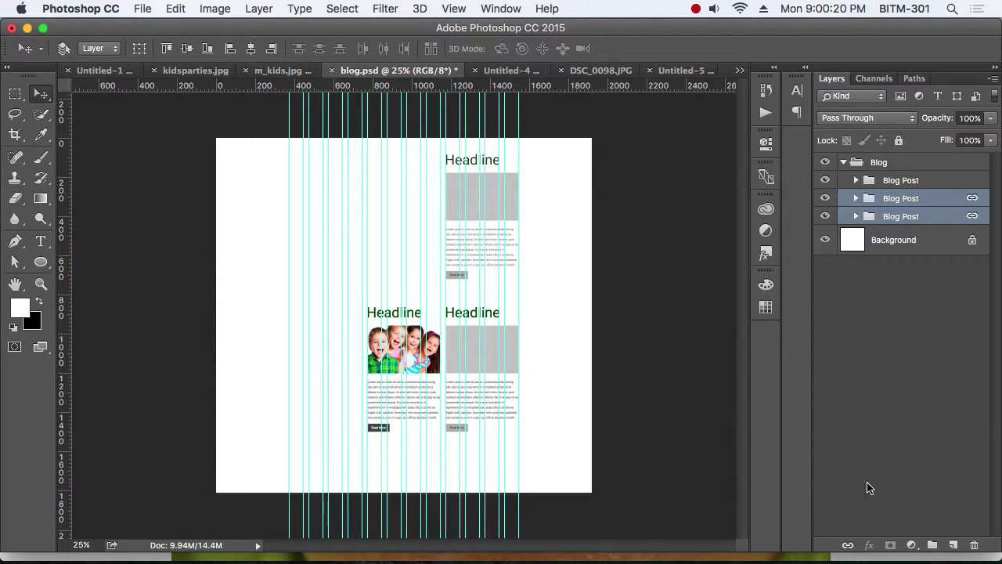
click(849, 546)
drag(374, 428, 465, 457)
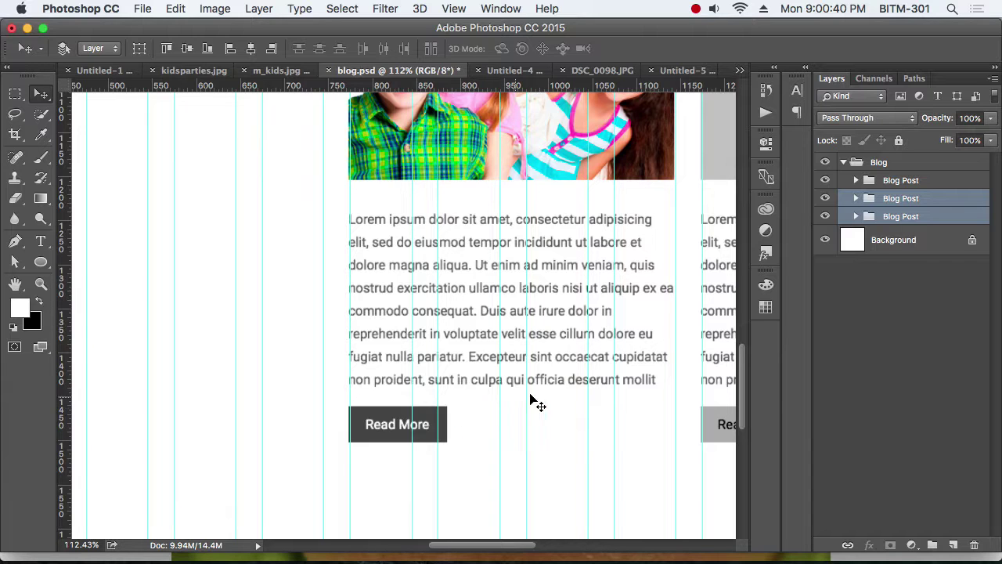
ctrl+alt+click(536, 338)
ctrl+alt+click(537, 340)
ctrl+alt+click(537, 340)
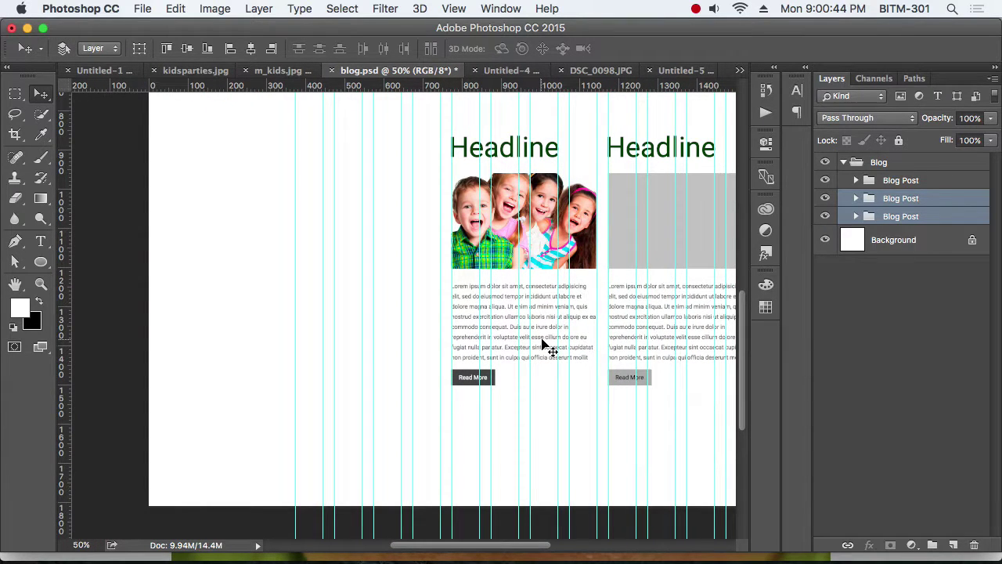
drag(598, 332, 472, 339)
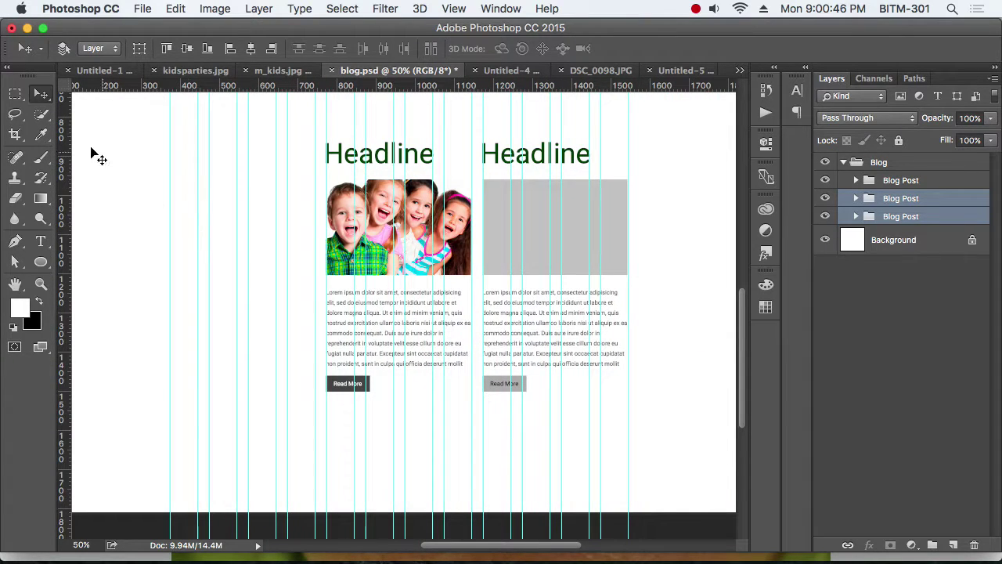
click(15, 94)
click(41, 94)
click(921, 304)
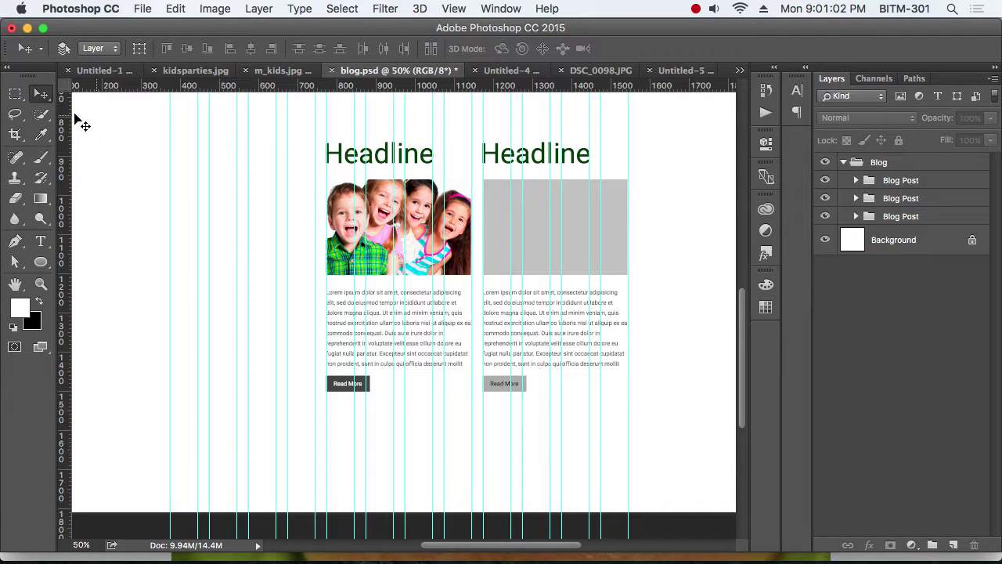
click(41, 113)
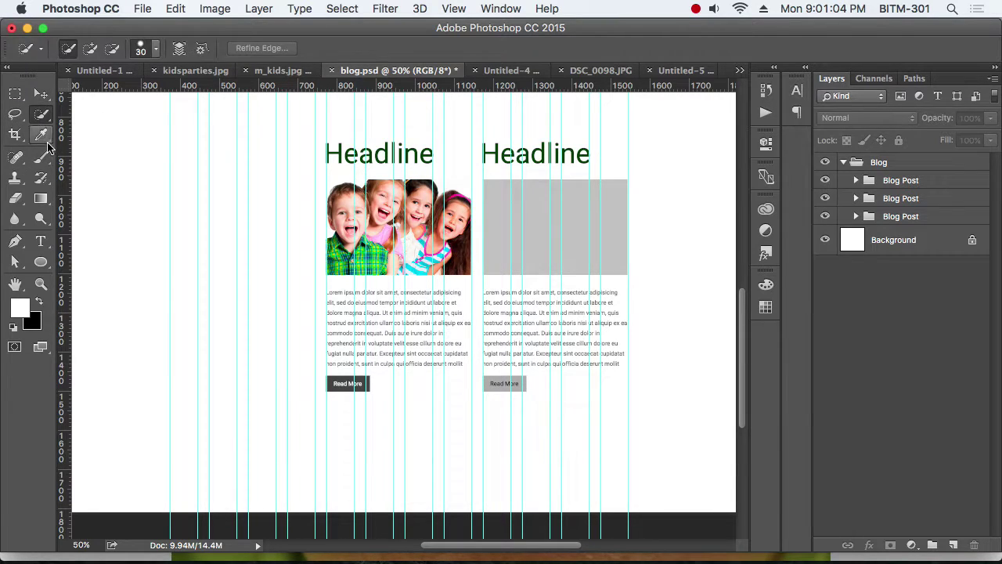
click(41, 135)
click(40, 156)
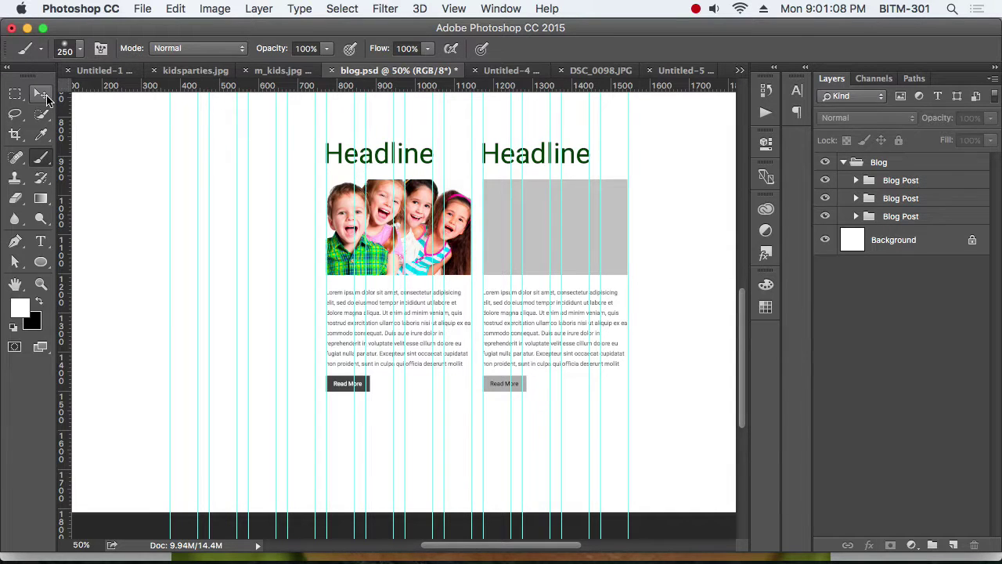
click(43, 93)
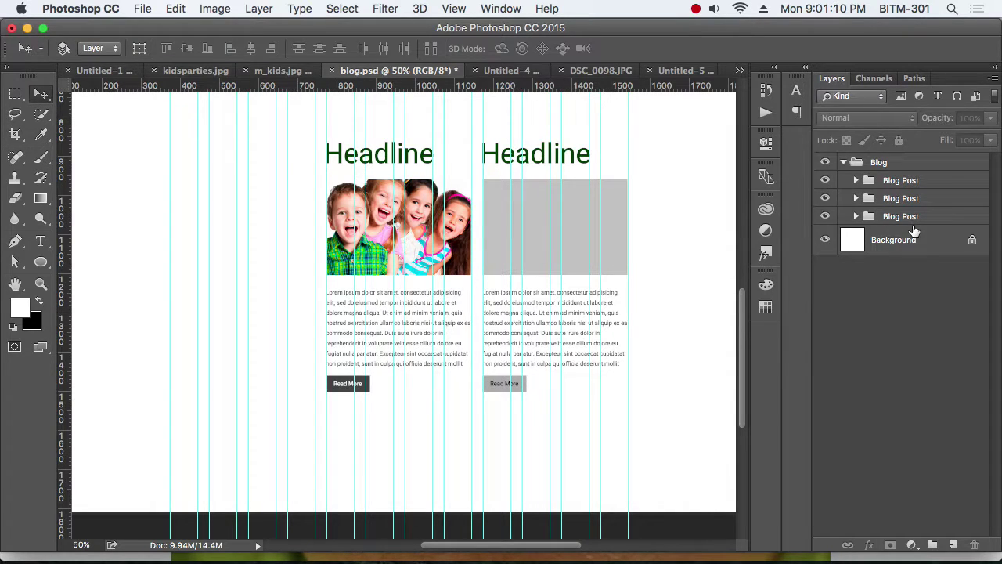